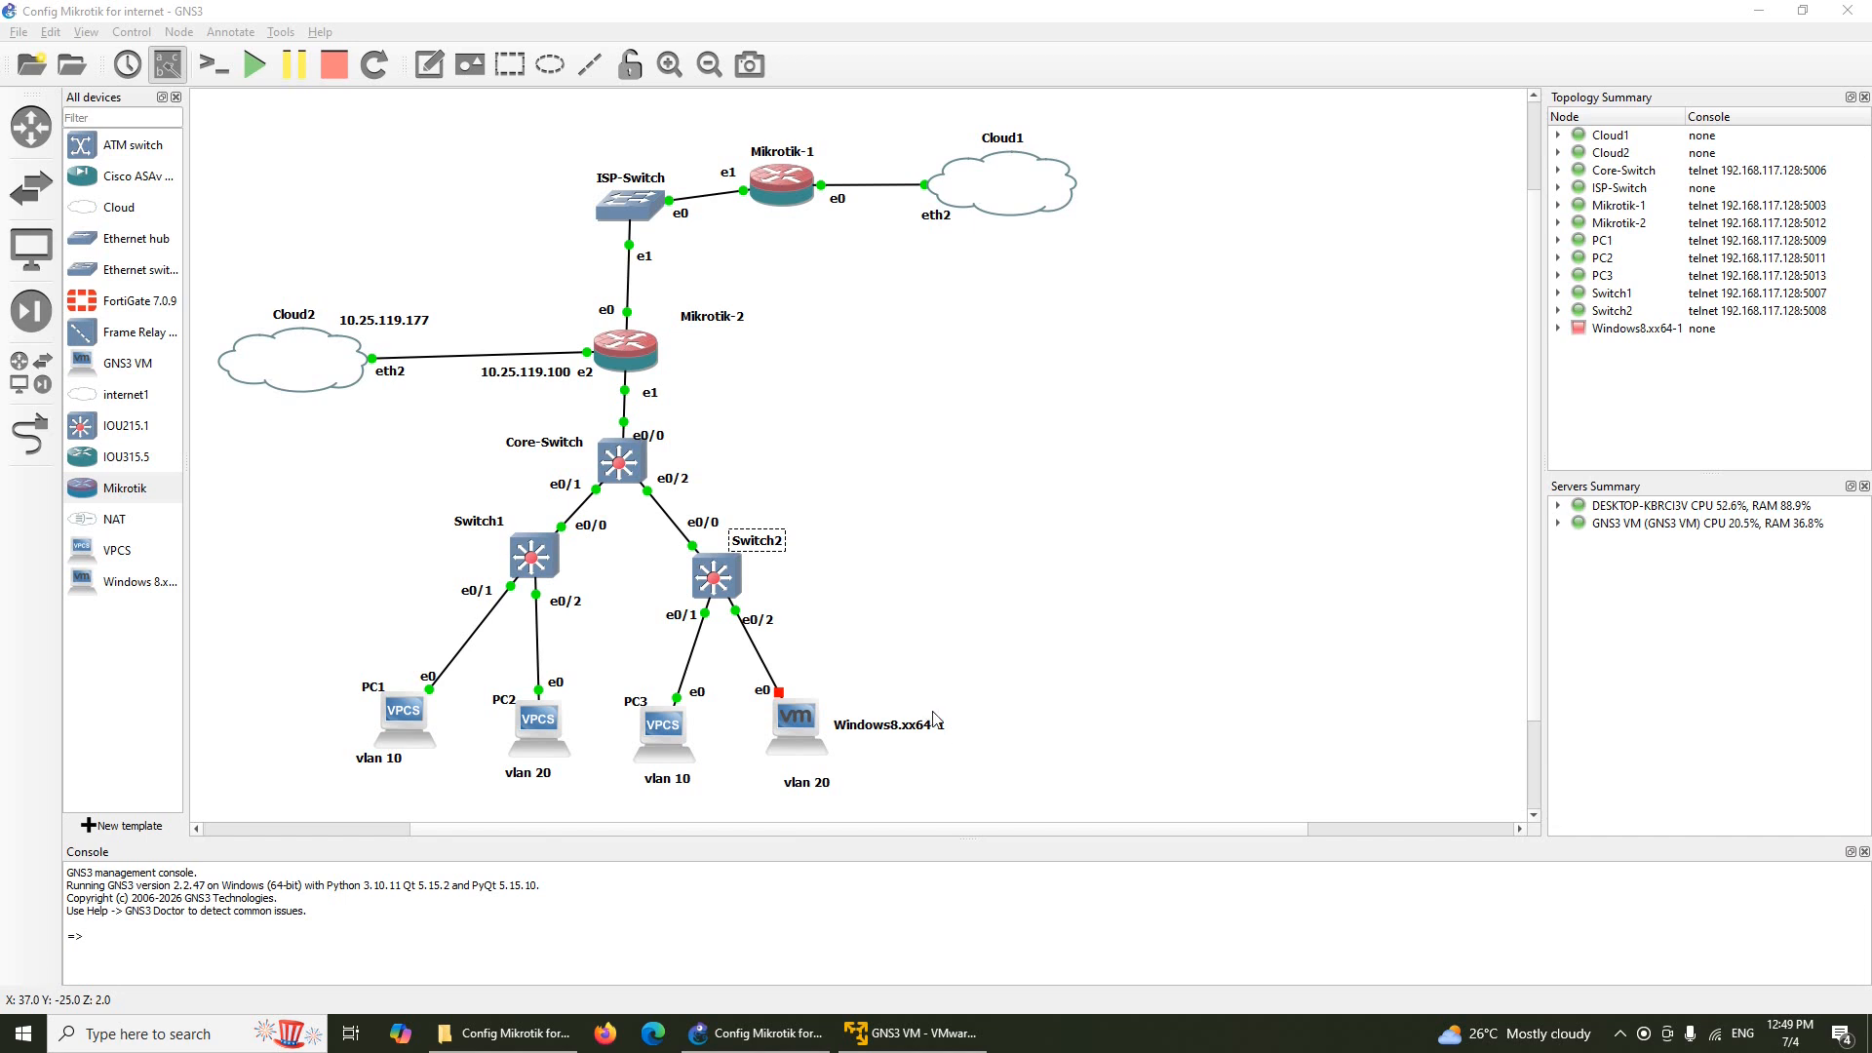
Clear the canvas selection and bring up the Mikrotik-2 router node's context menu
left_click(723, 436)
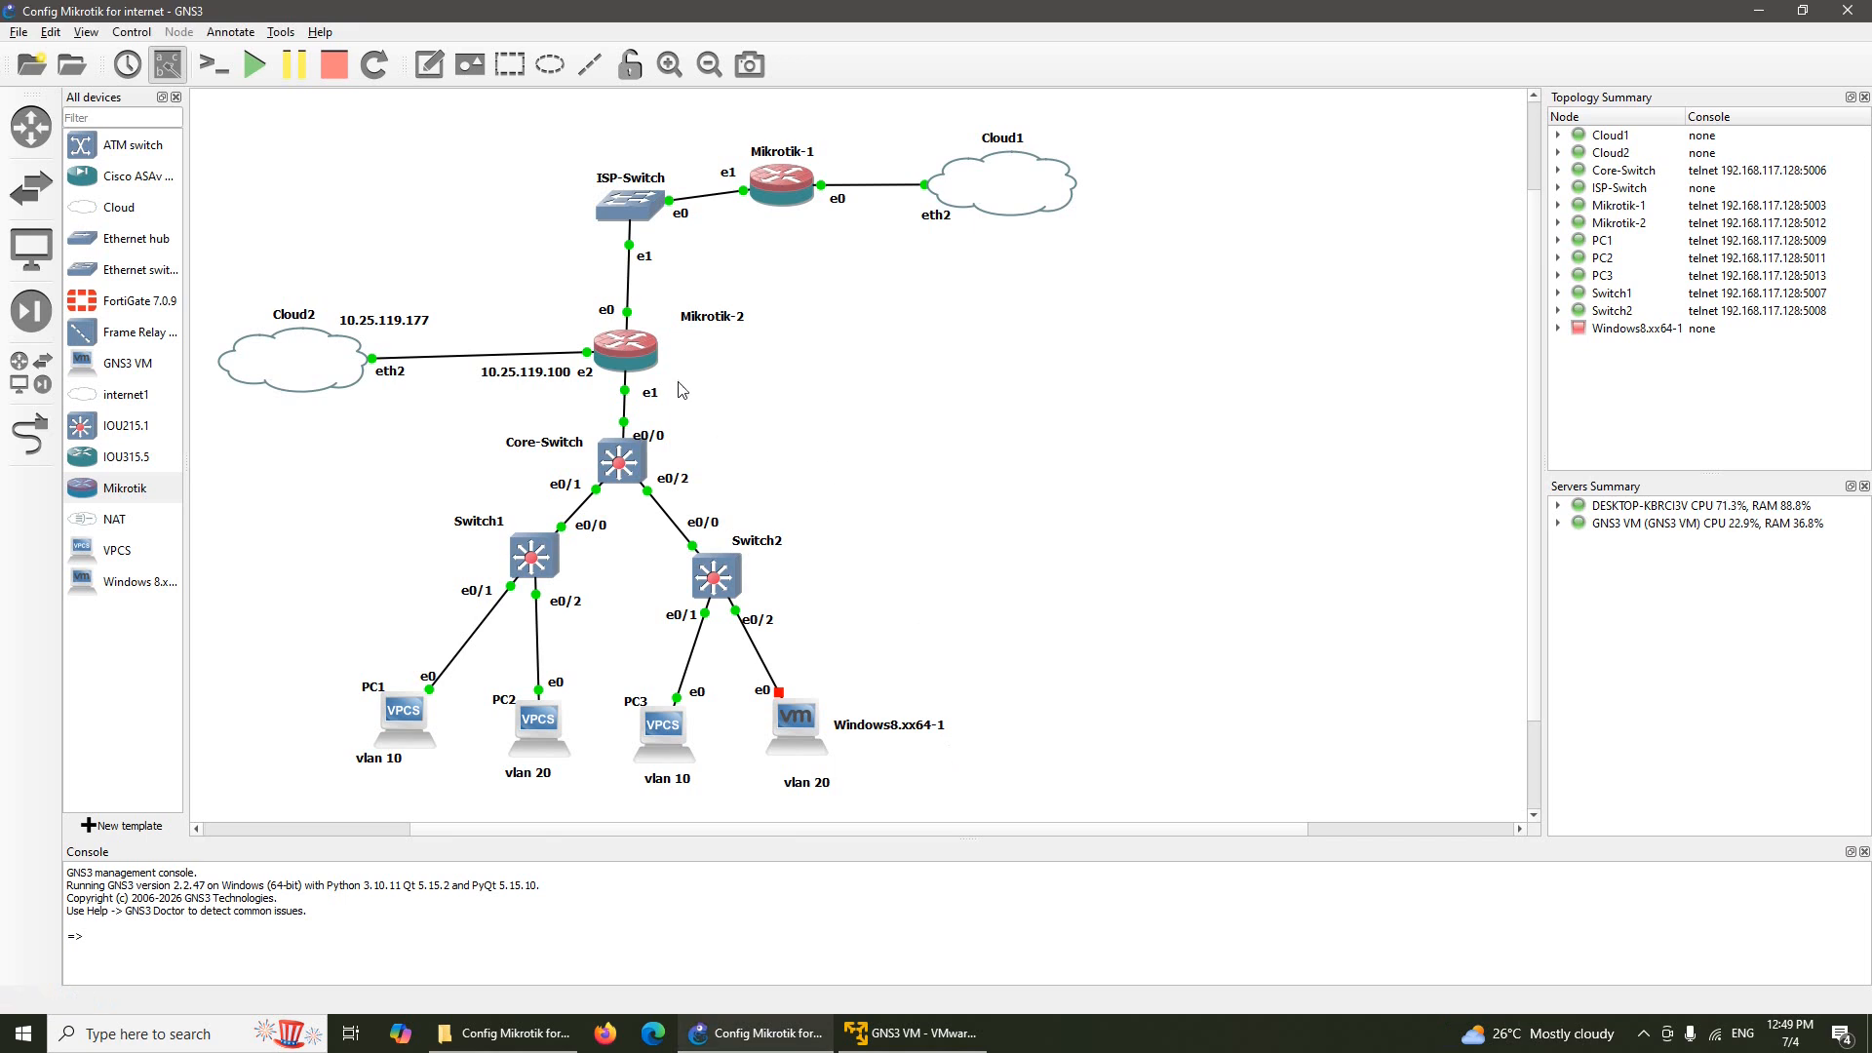
right_click(638, 352)
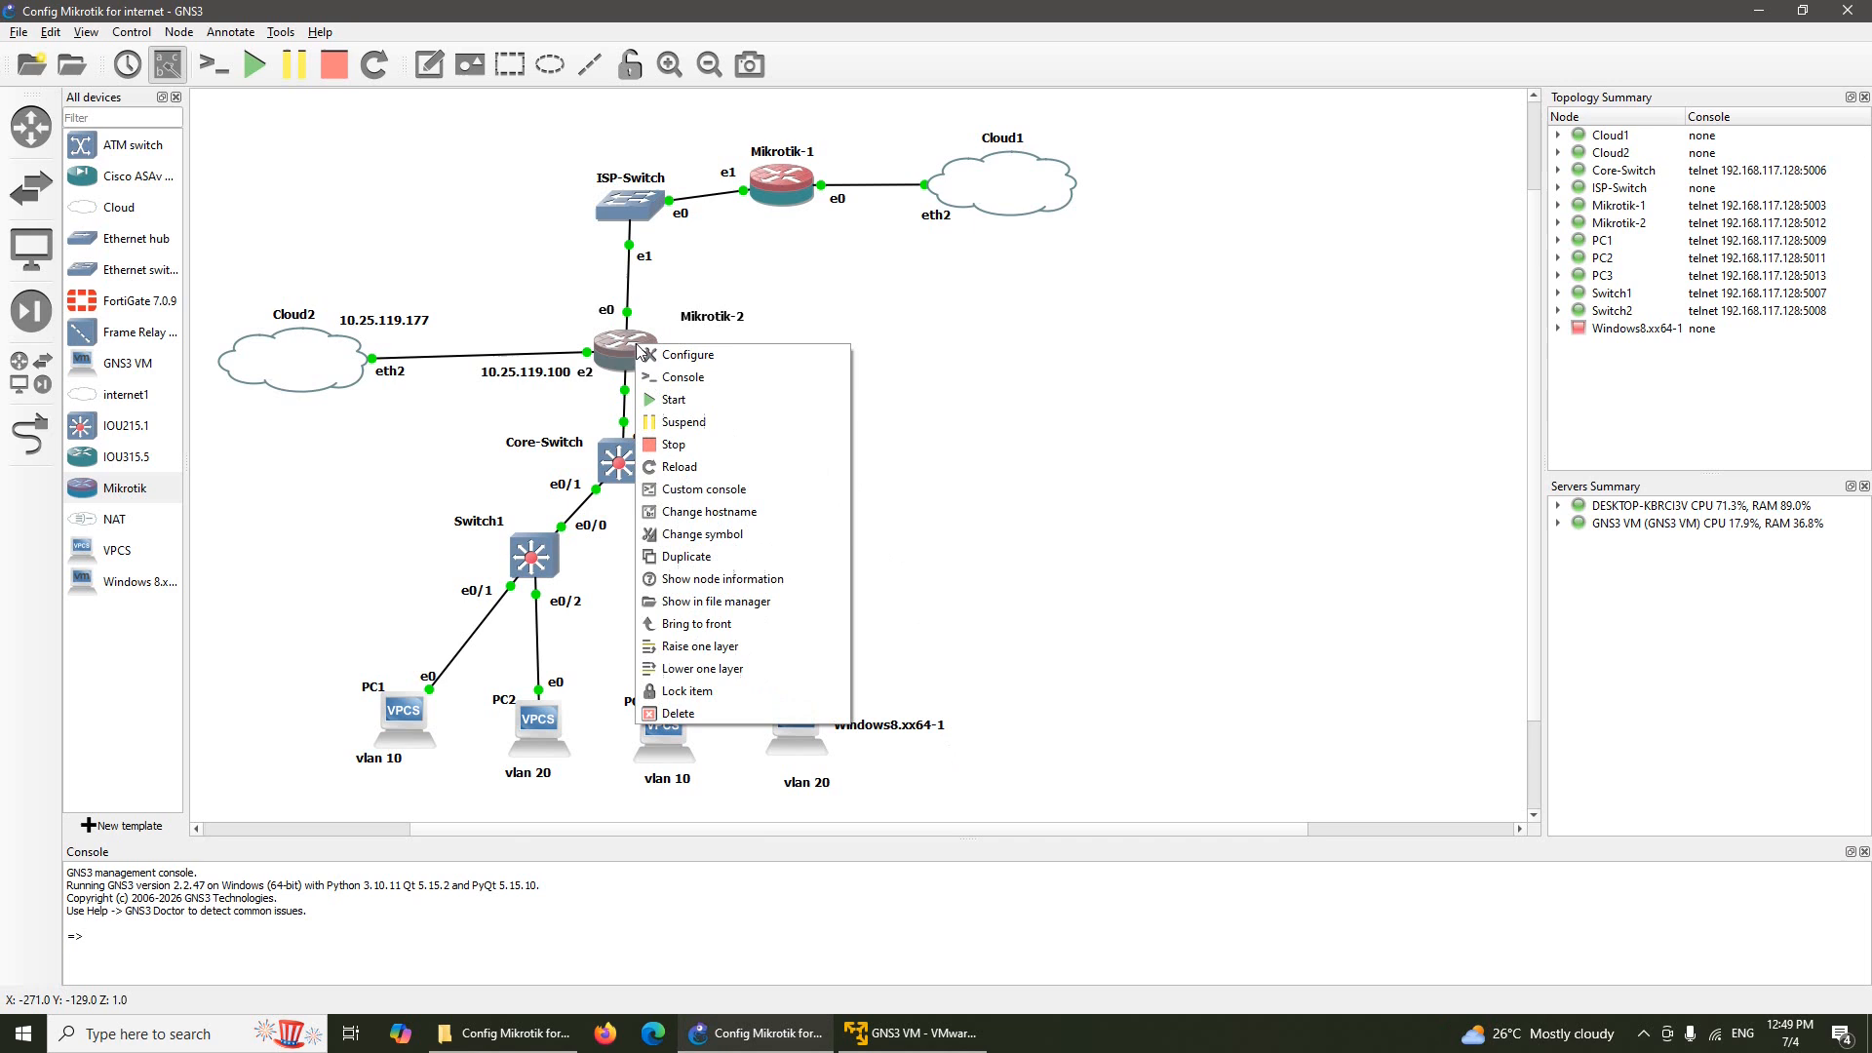
Open a Solar-PuTTY console to Mikrotik-2, move it aside, and log in as admin
left_click(725, 386)
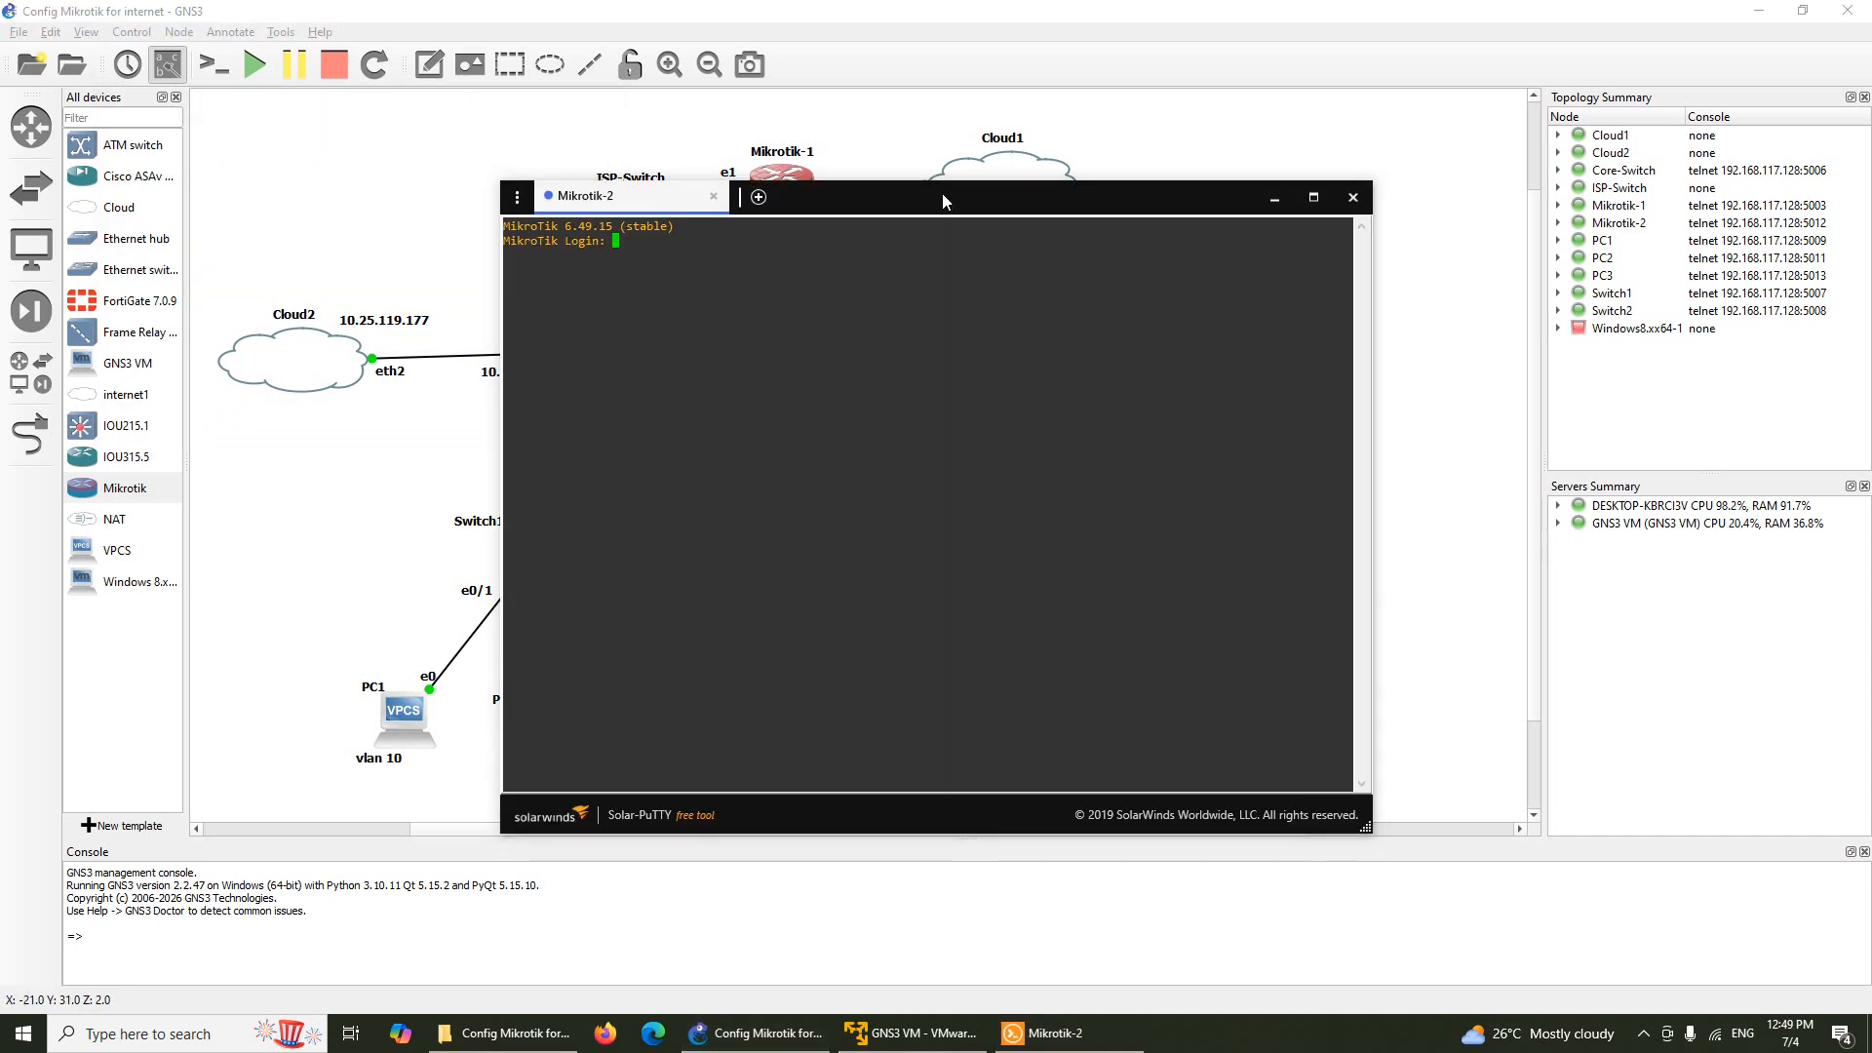
left_click_drag(942, 202, 1431, 204)
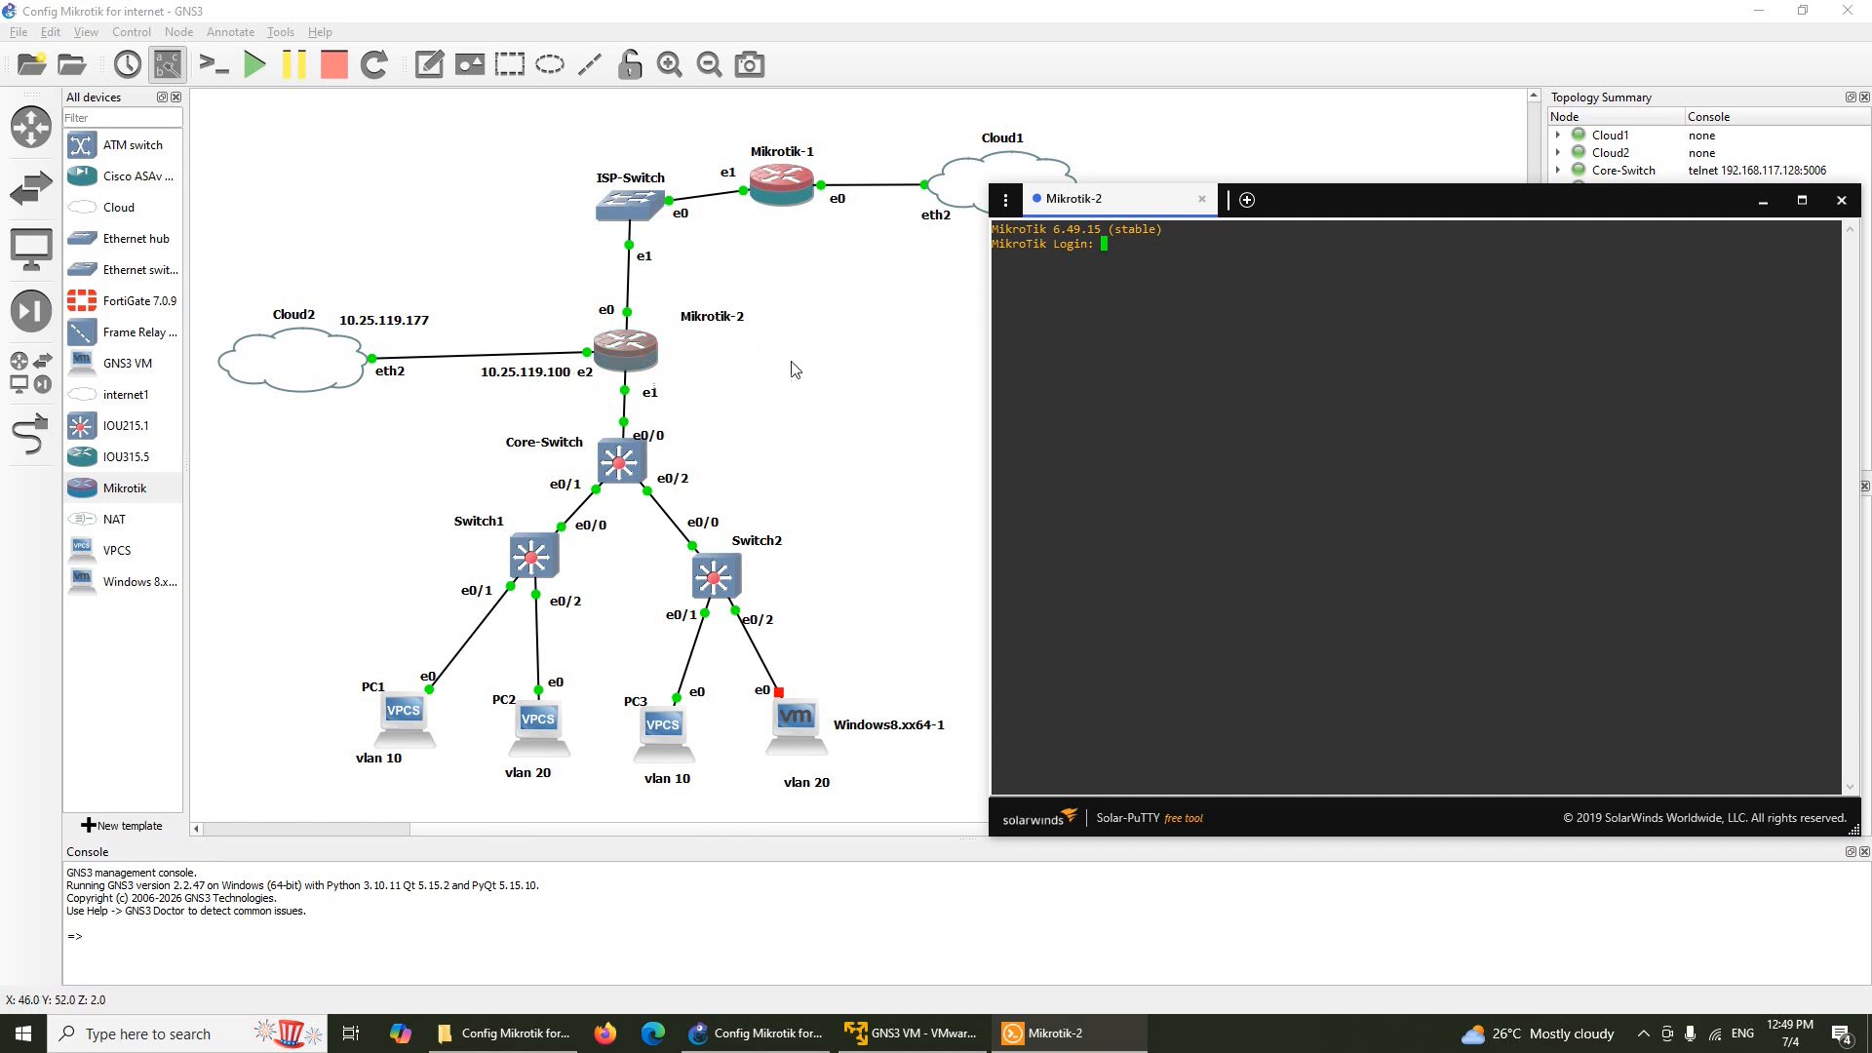
type("admin")
key("Return")
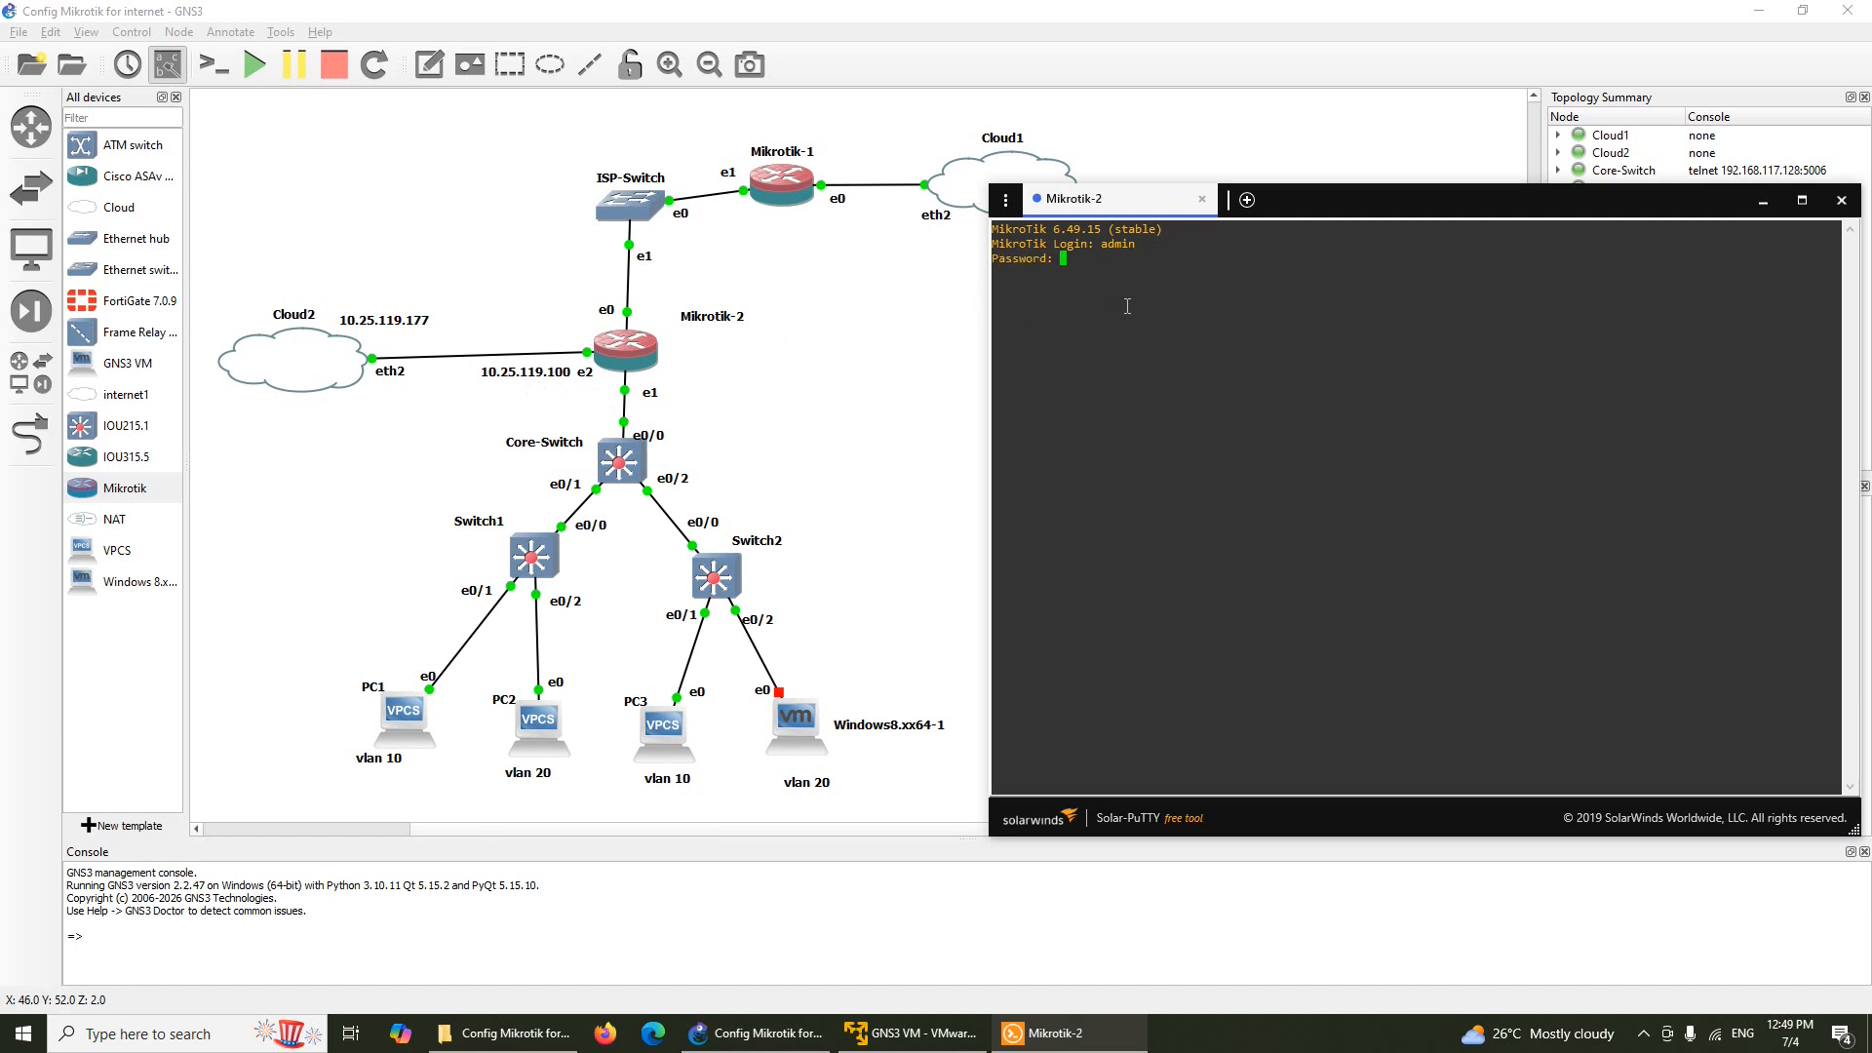
key("Return")
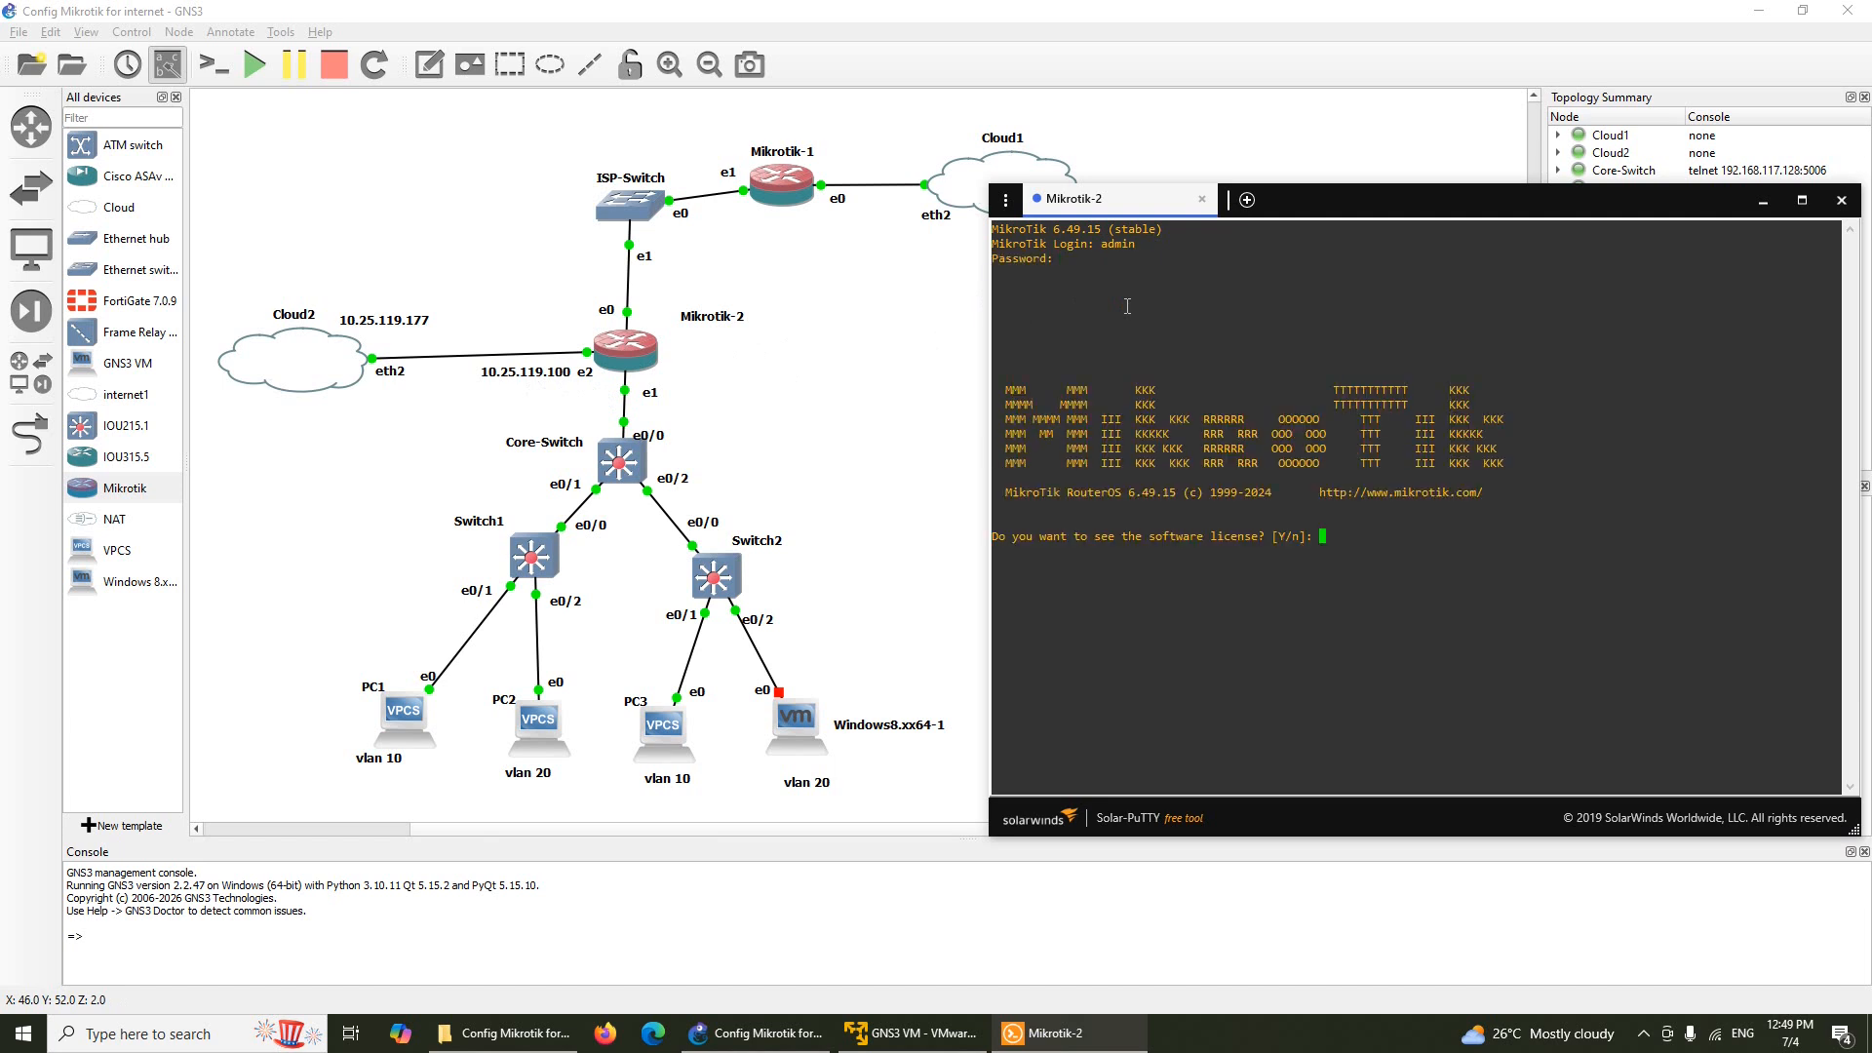
Decline the licence prompt and set a new router password, entering it twice
type("n")
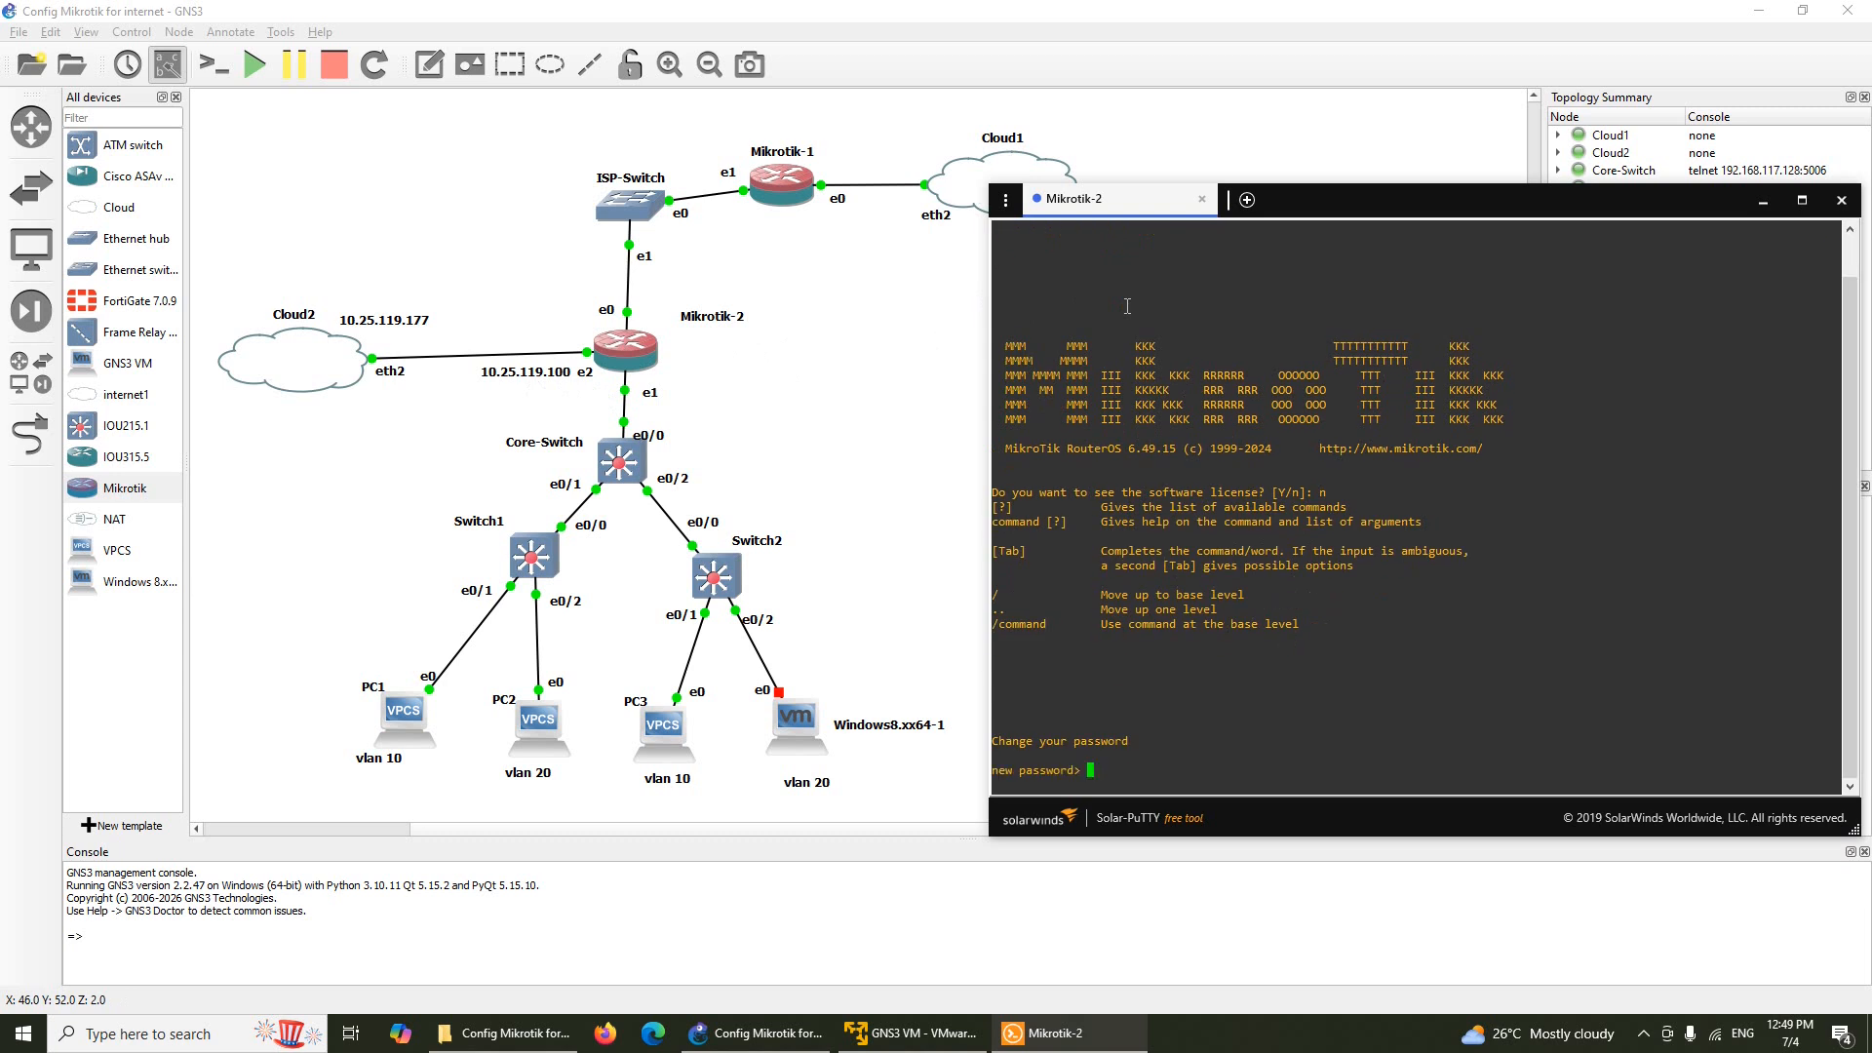
type("admin")
key("Return")
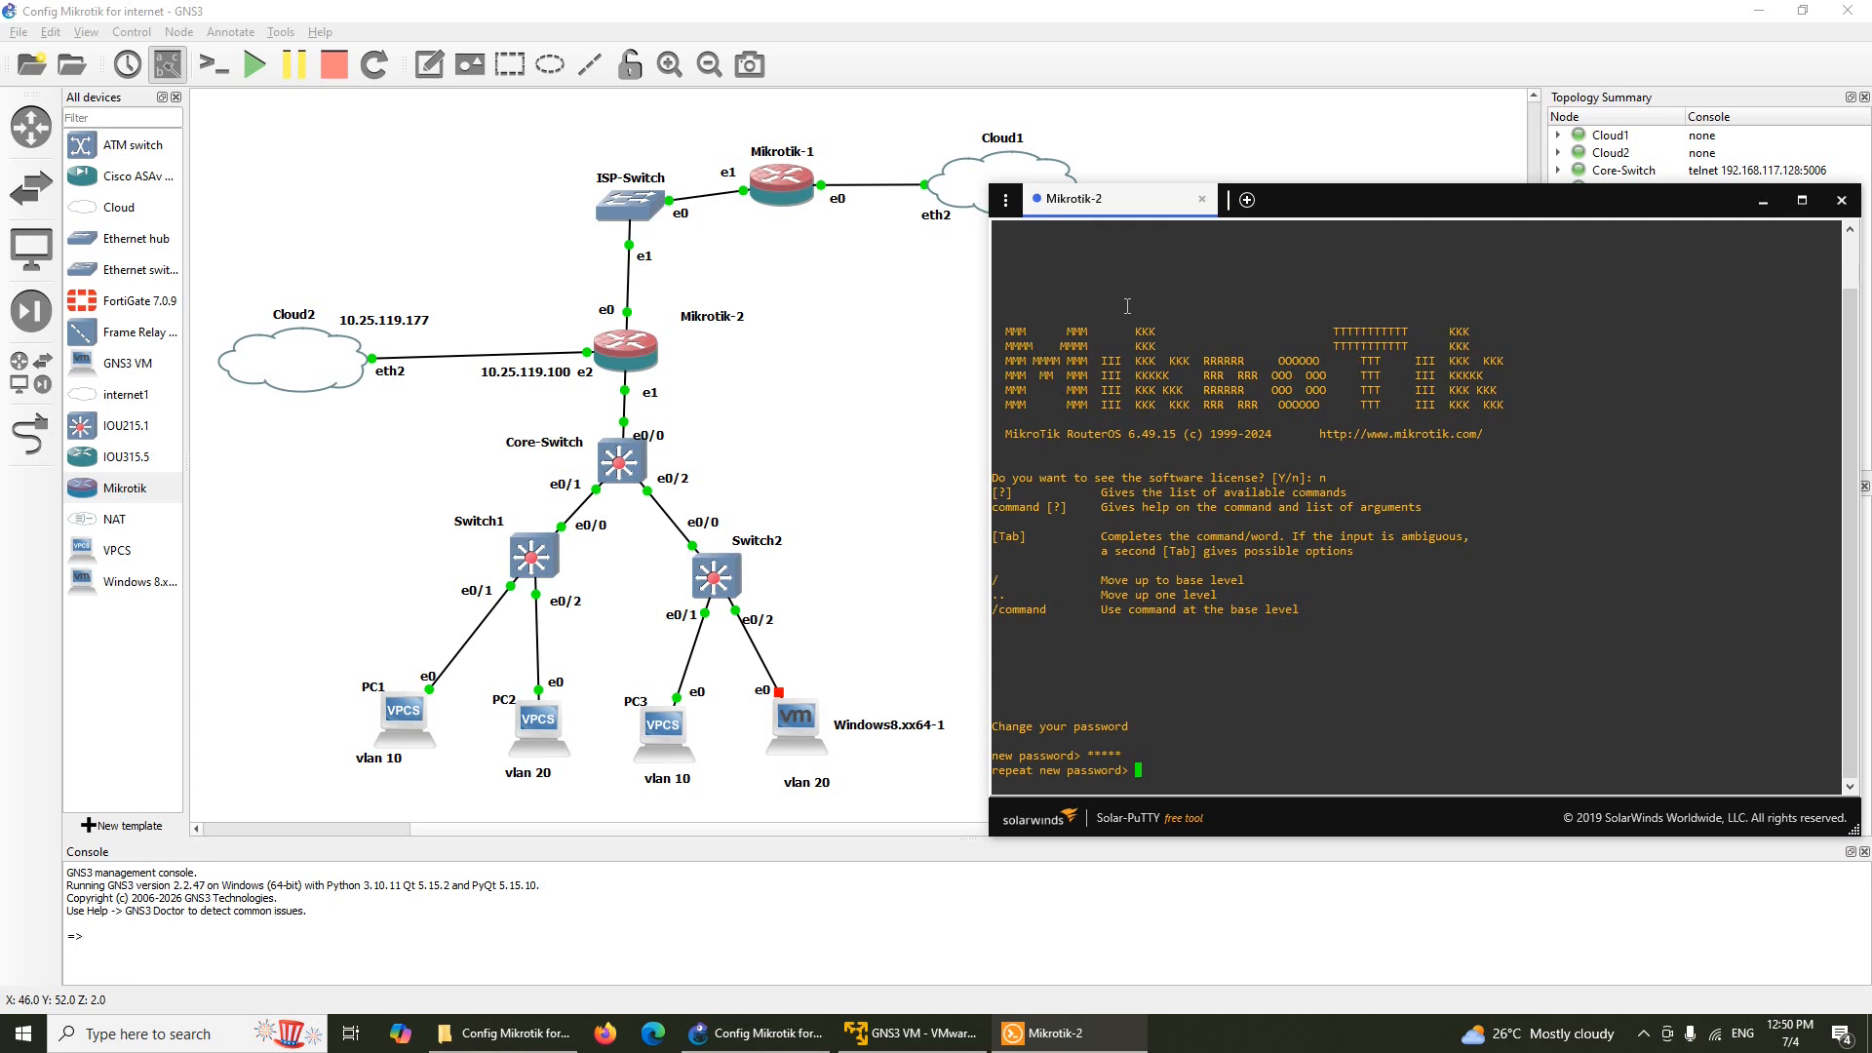
type("admin")
key("Return")
type("/")
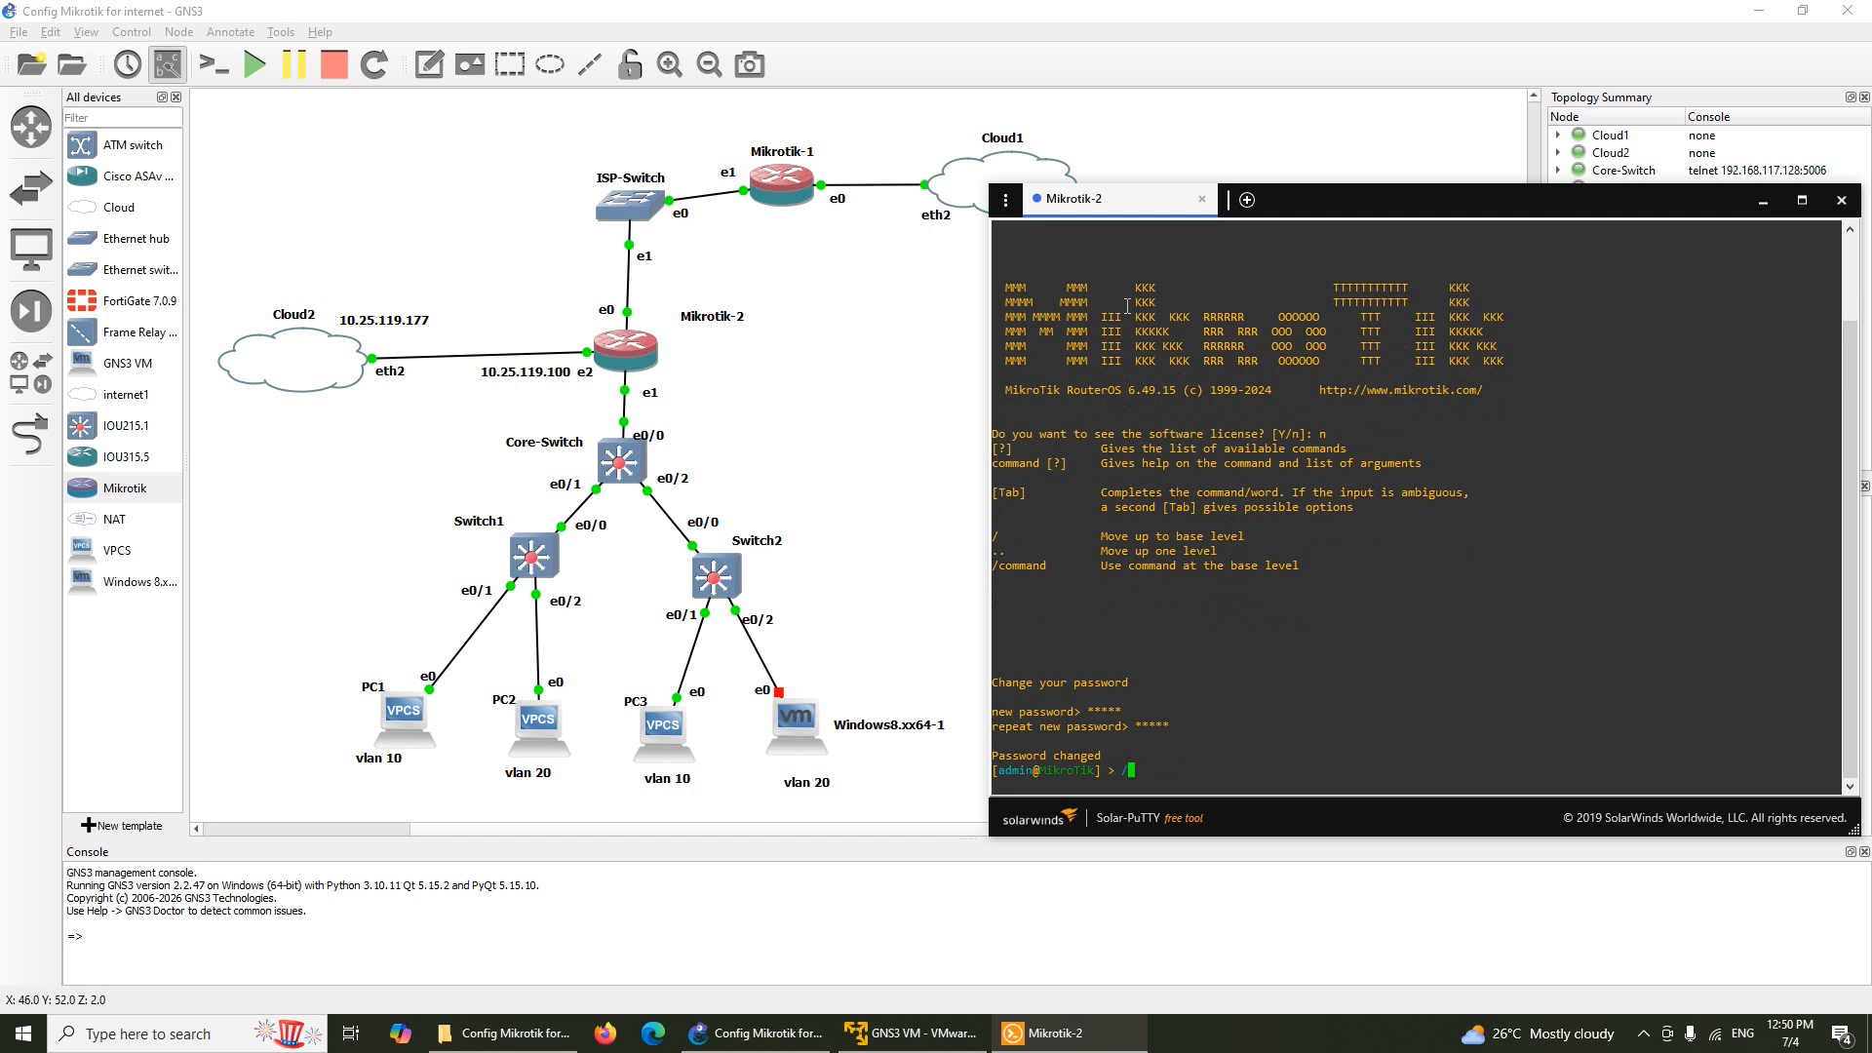
type("ip add")
Add the address 10.25.119.100/24 on interface ether3
type("add add")
key("Tab")
type("10.25")
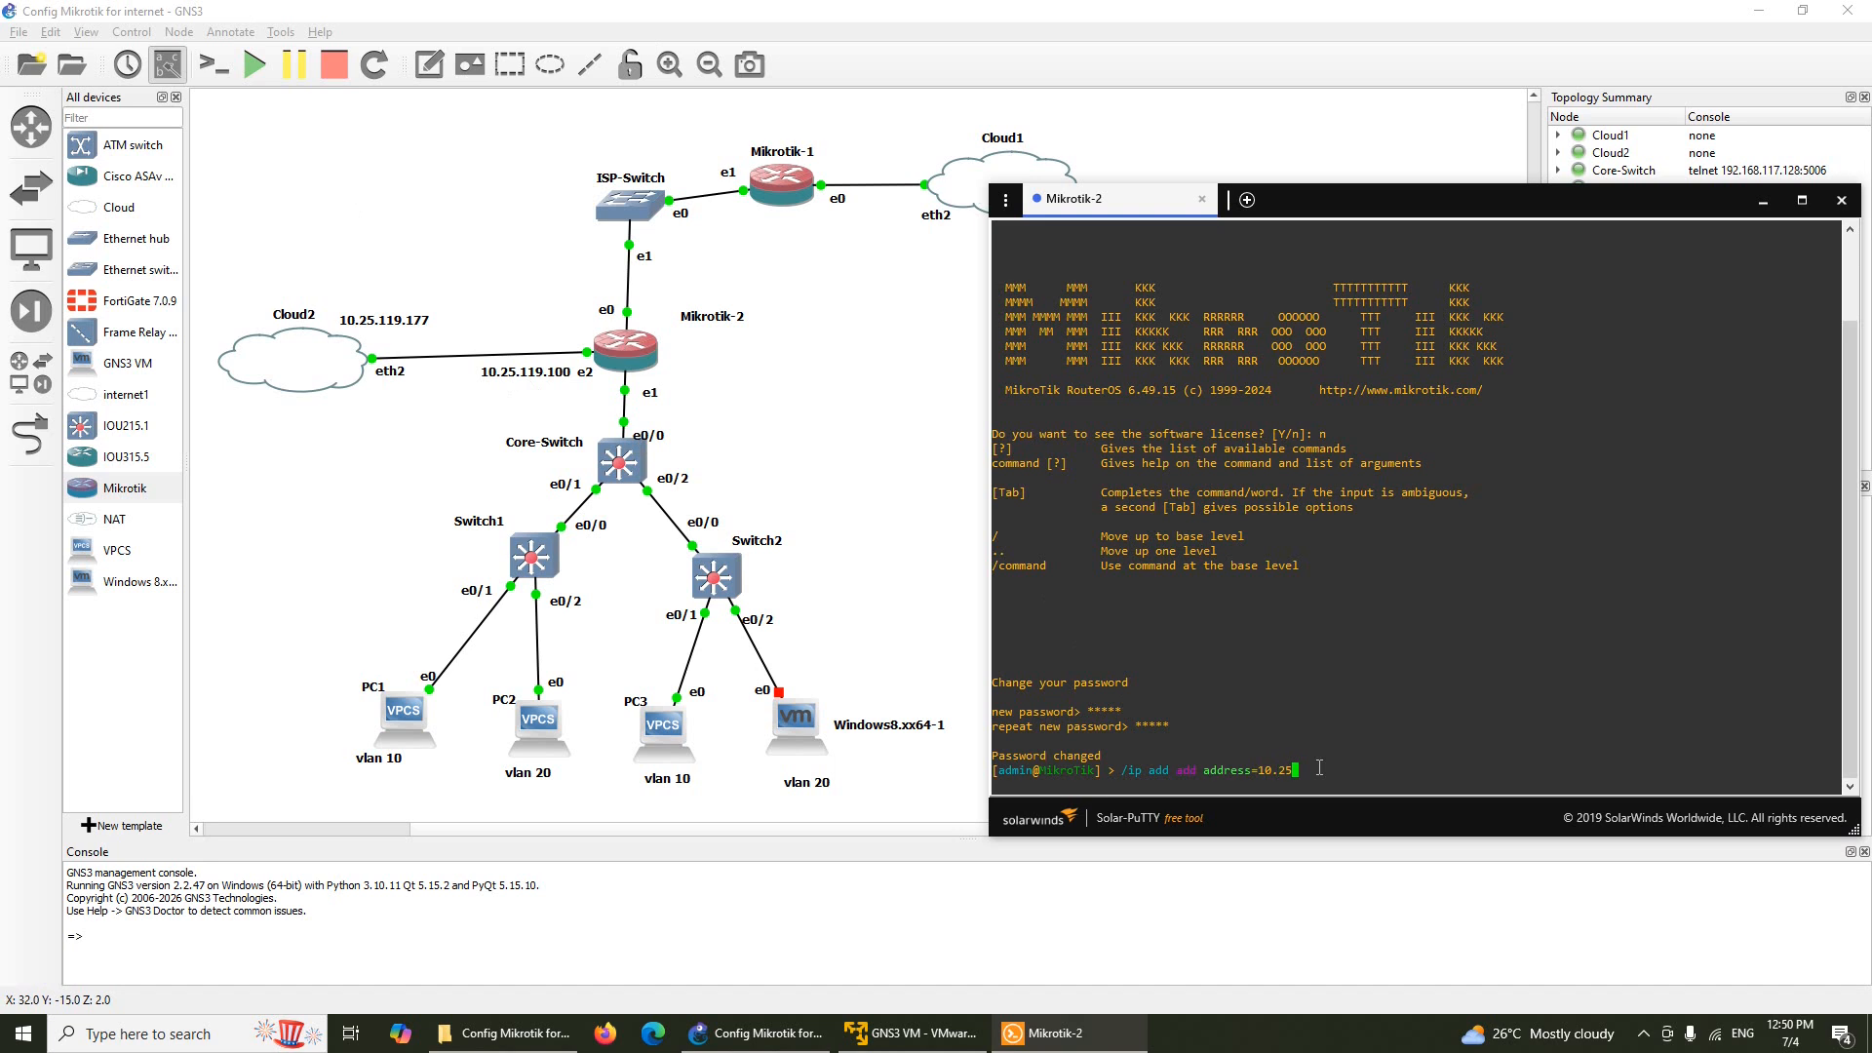
type(".119.100/24 int")
key("Tab")
type("ether3")
key("Return")
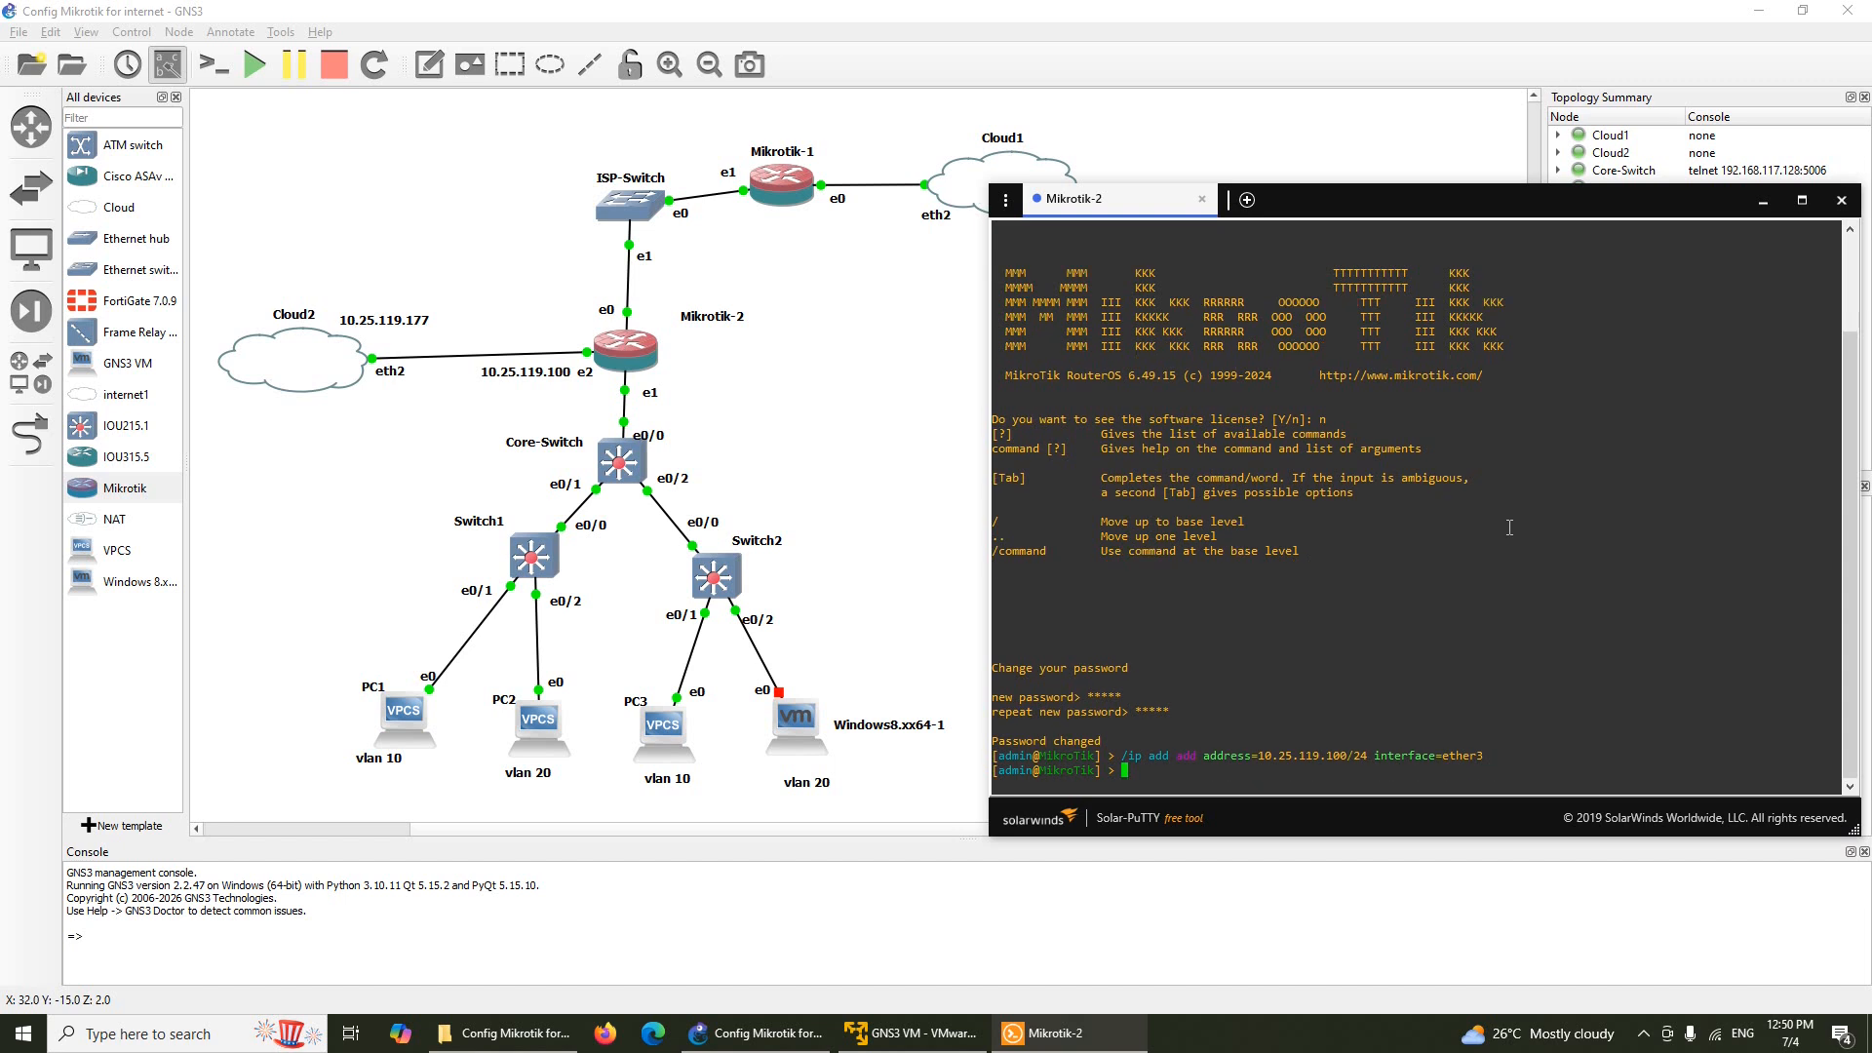
Print the IP address list to verify it, then close the console
type("ip add prin")
key("Return")
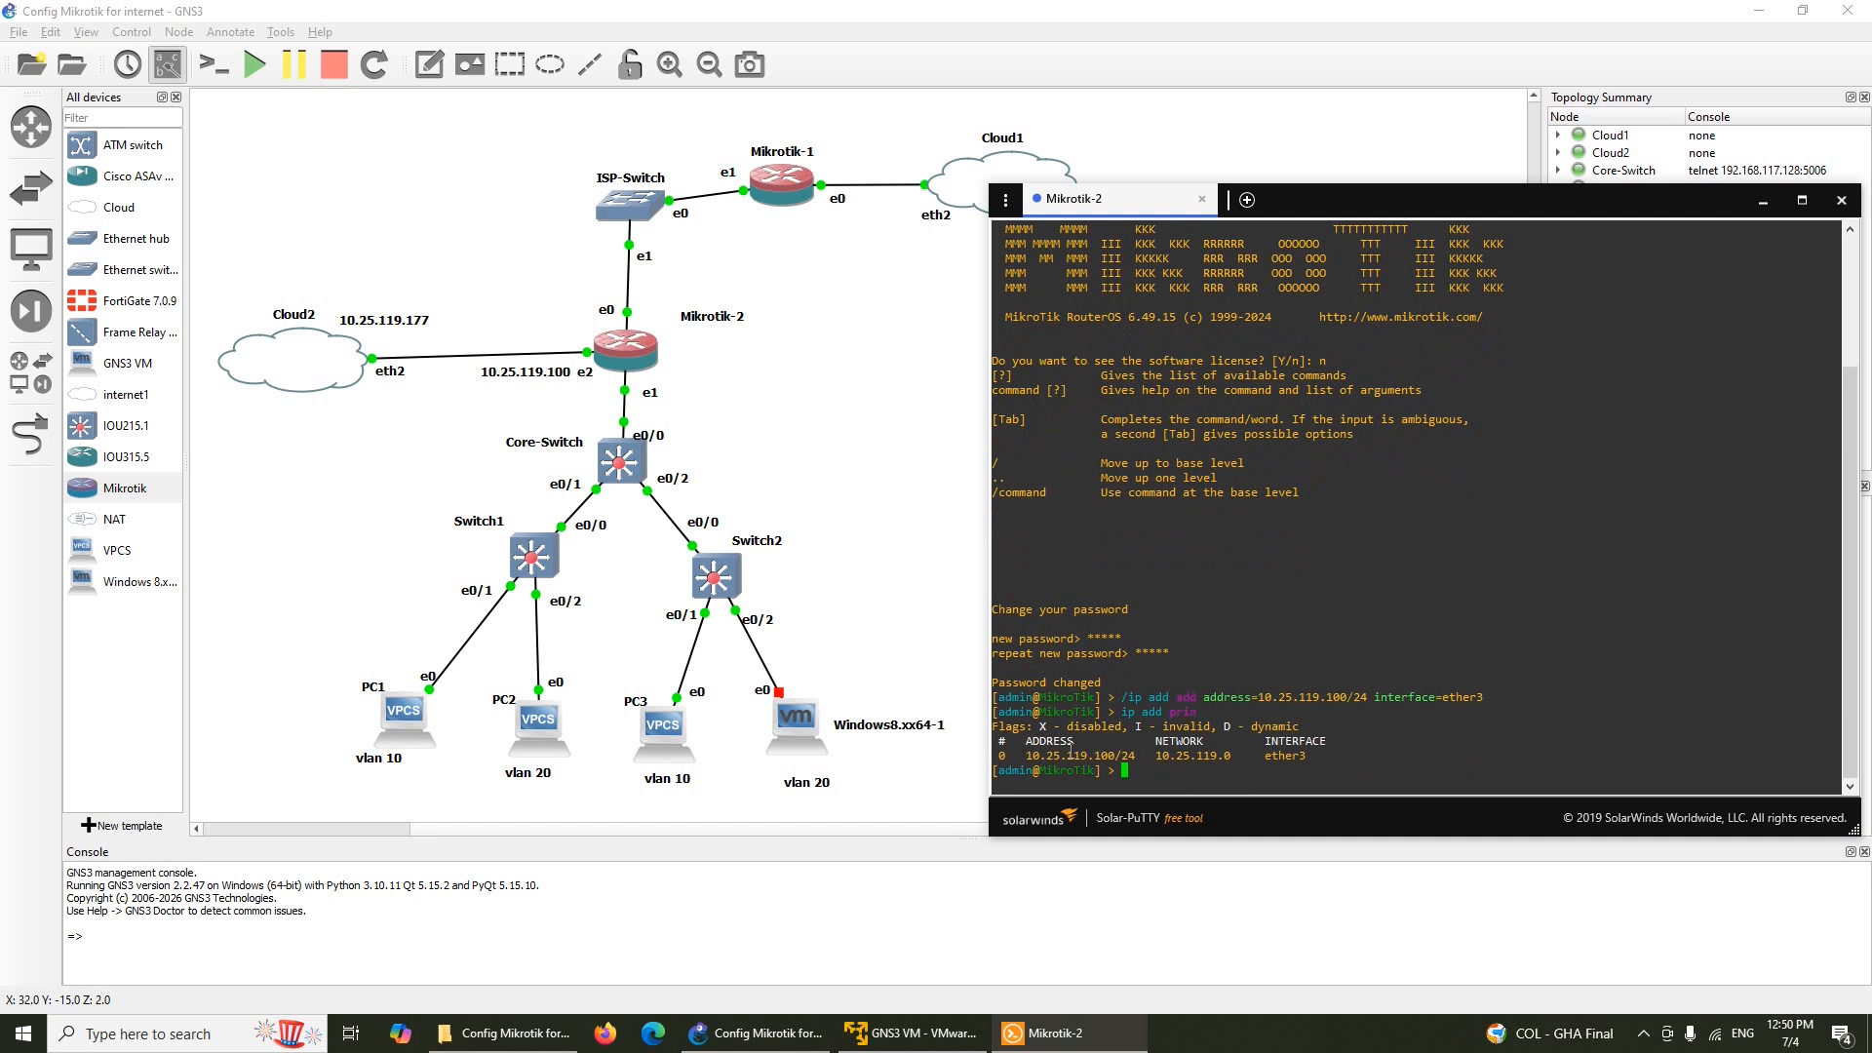
left_click(1842, 200)
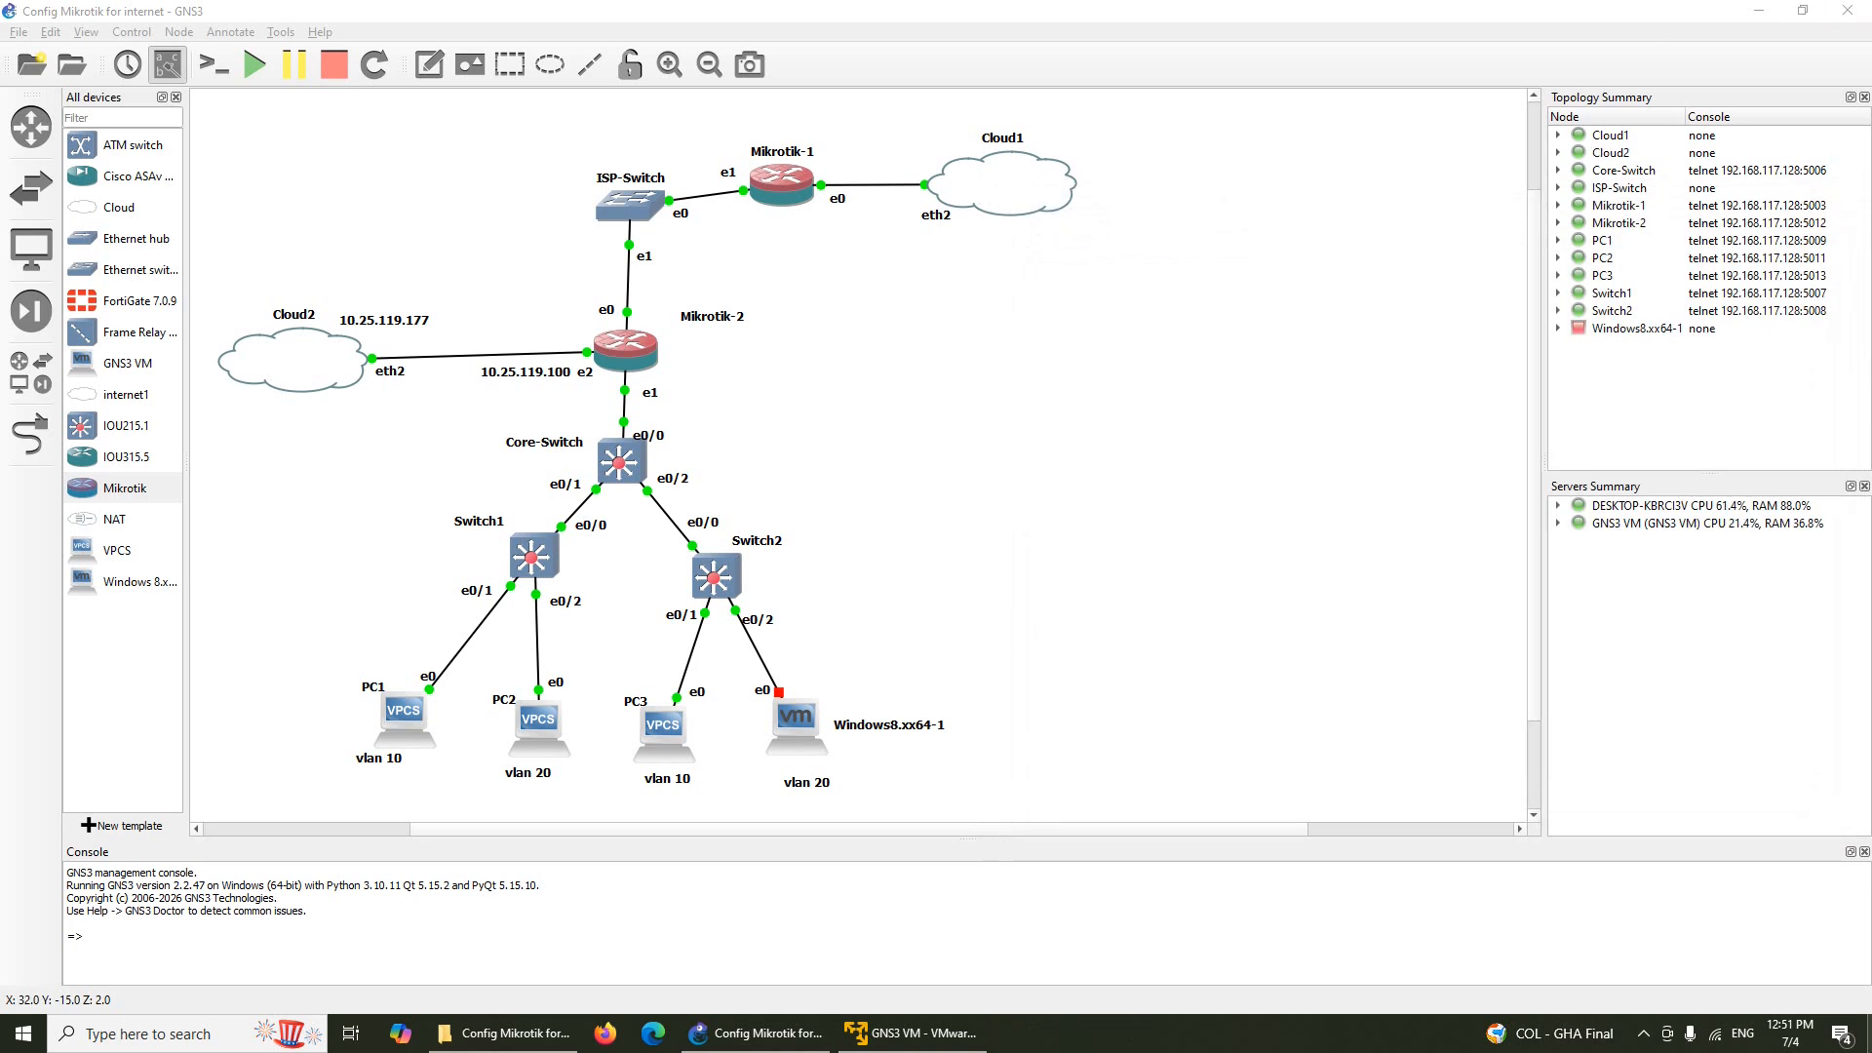
Launch WinBox from the desktop, connect to 10.25.119.100, and zoom in the interface text
key("super+d")
double_click(497, 35)
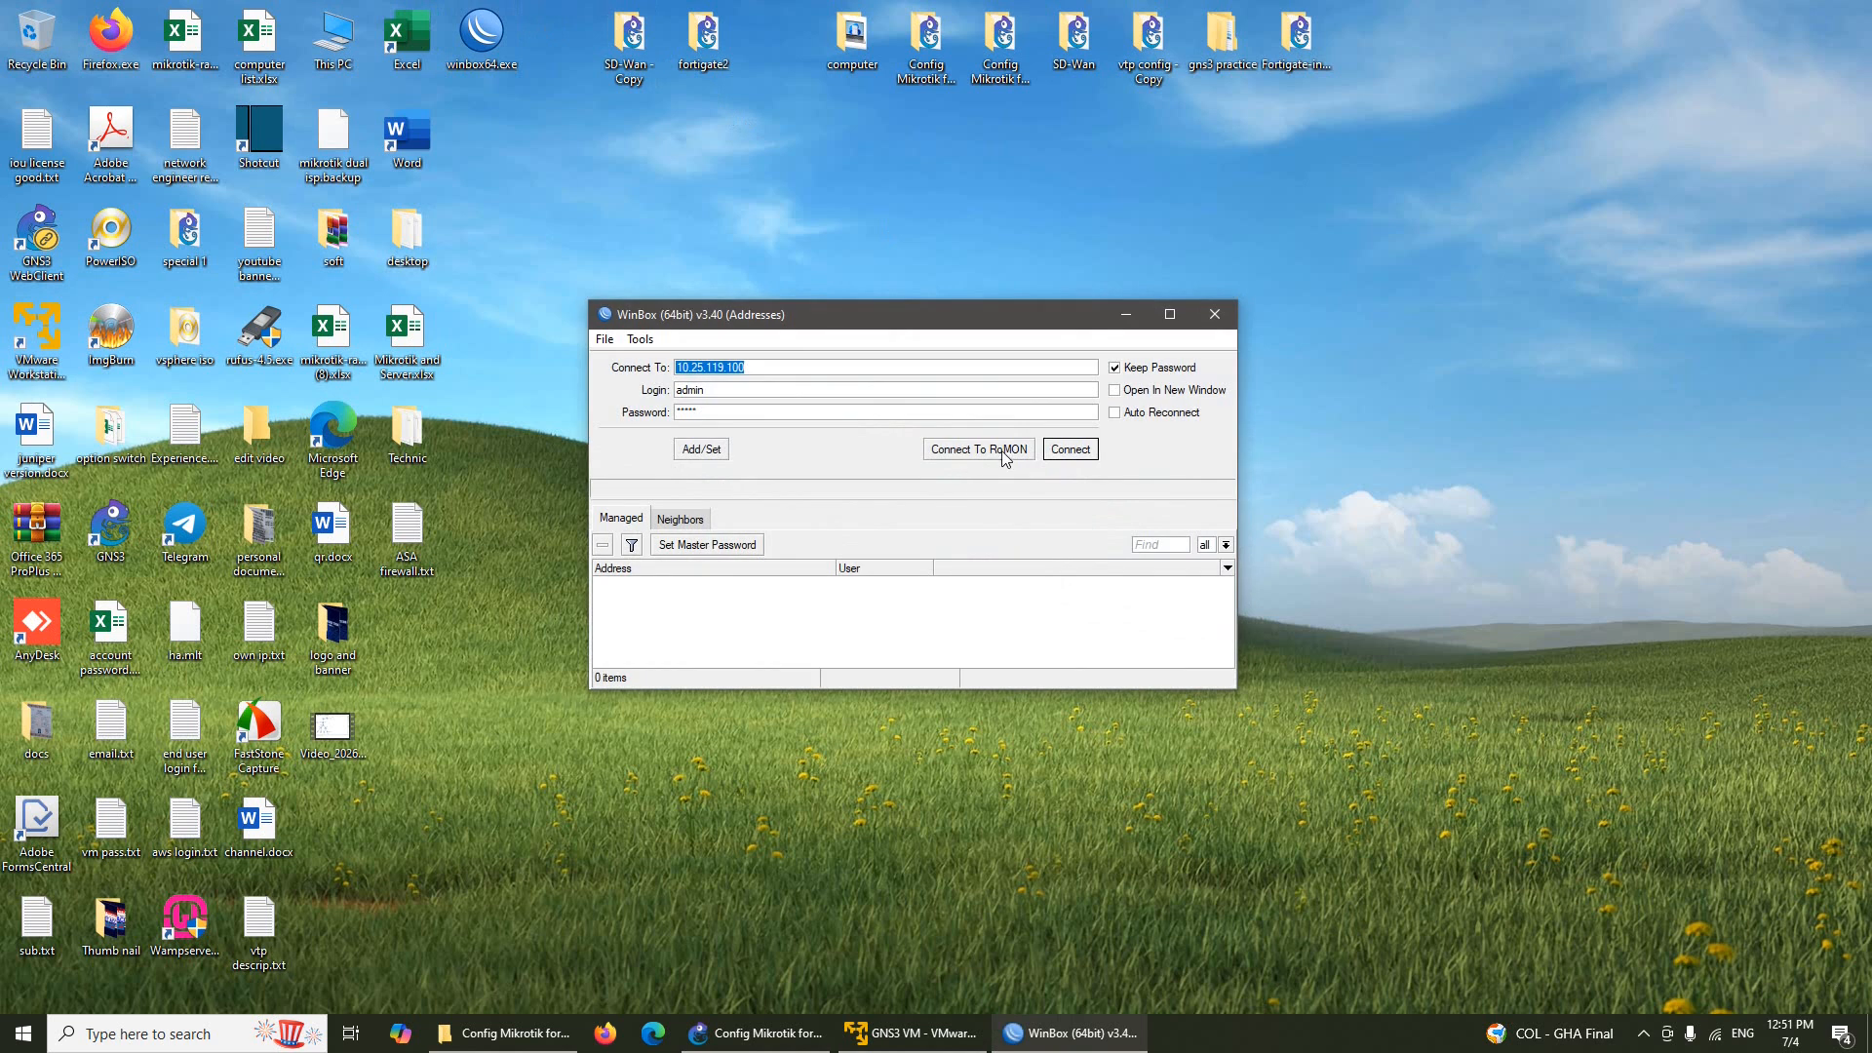
left_click(1067, 450)
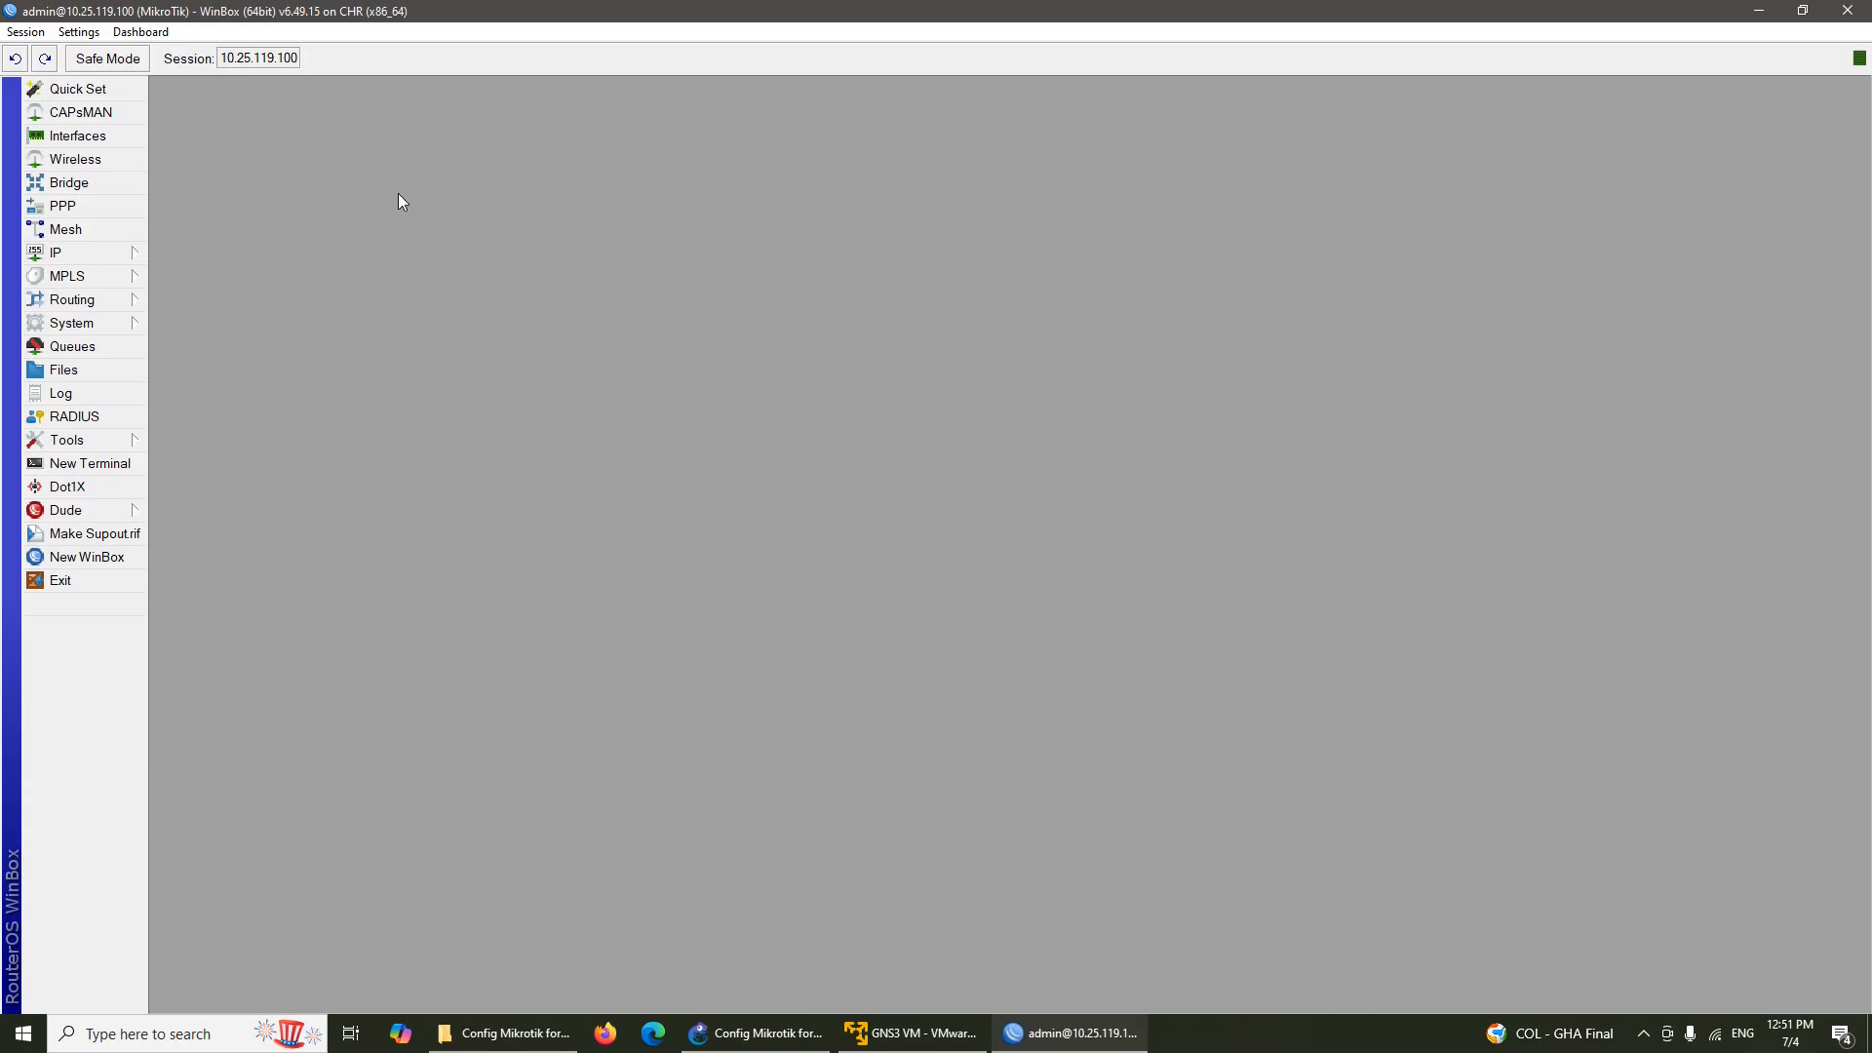
left_click(76, 30)
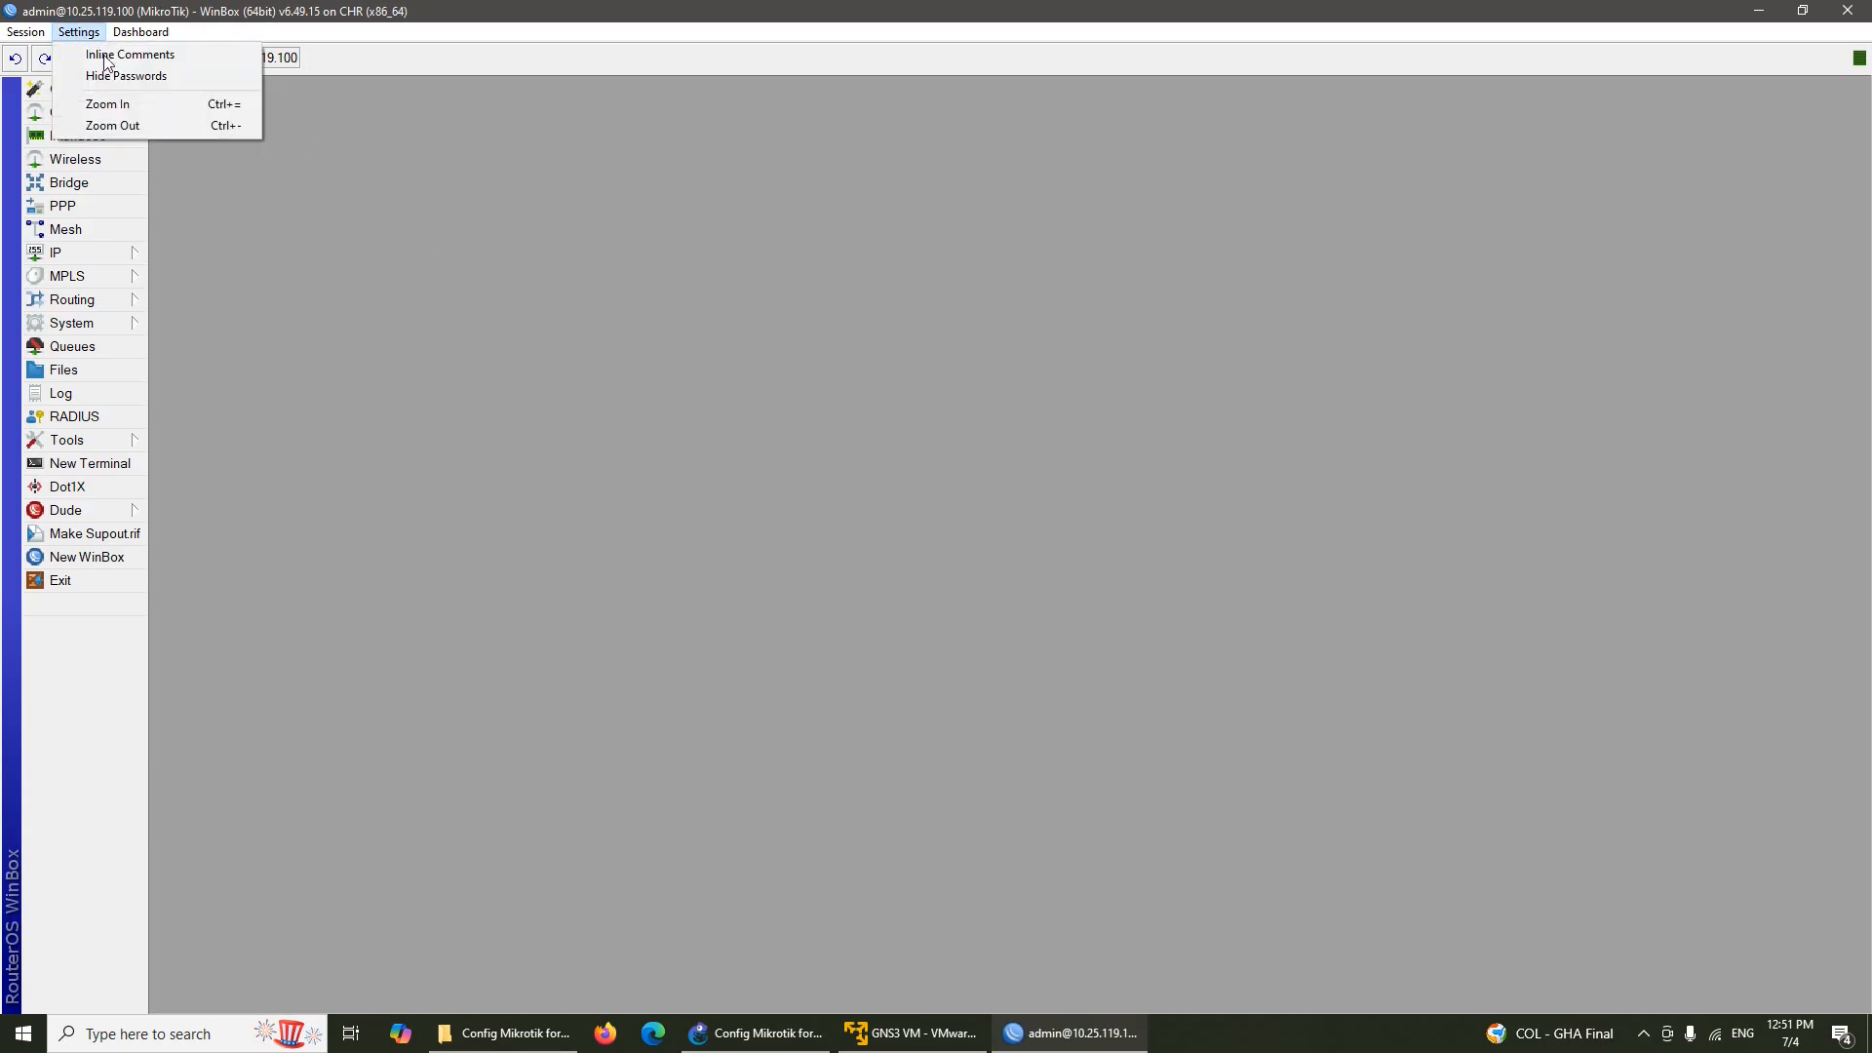
left_click(132, 103)
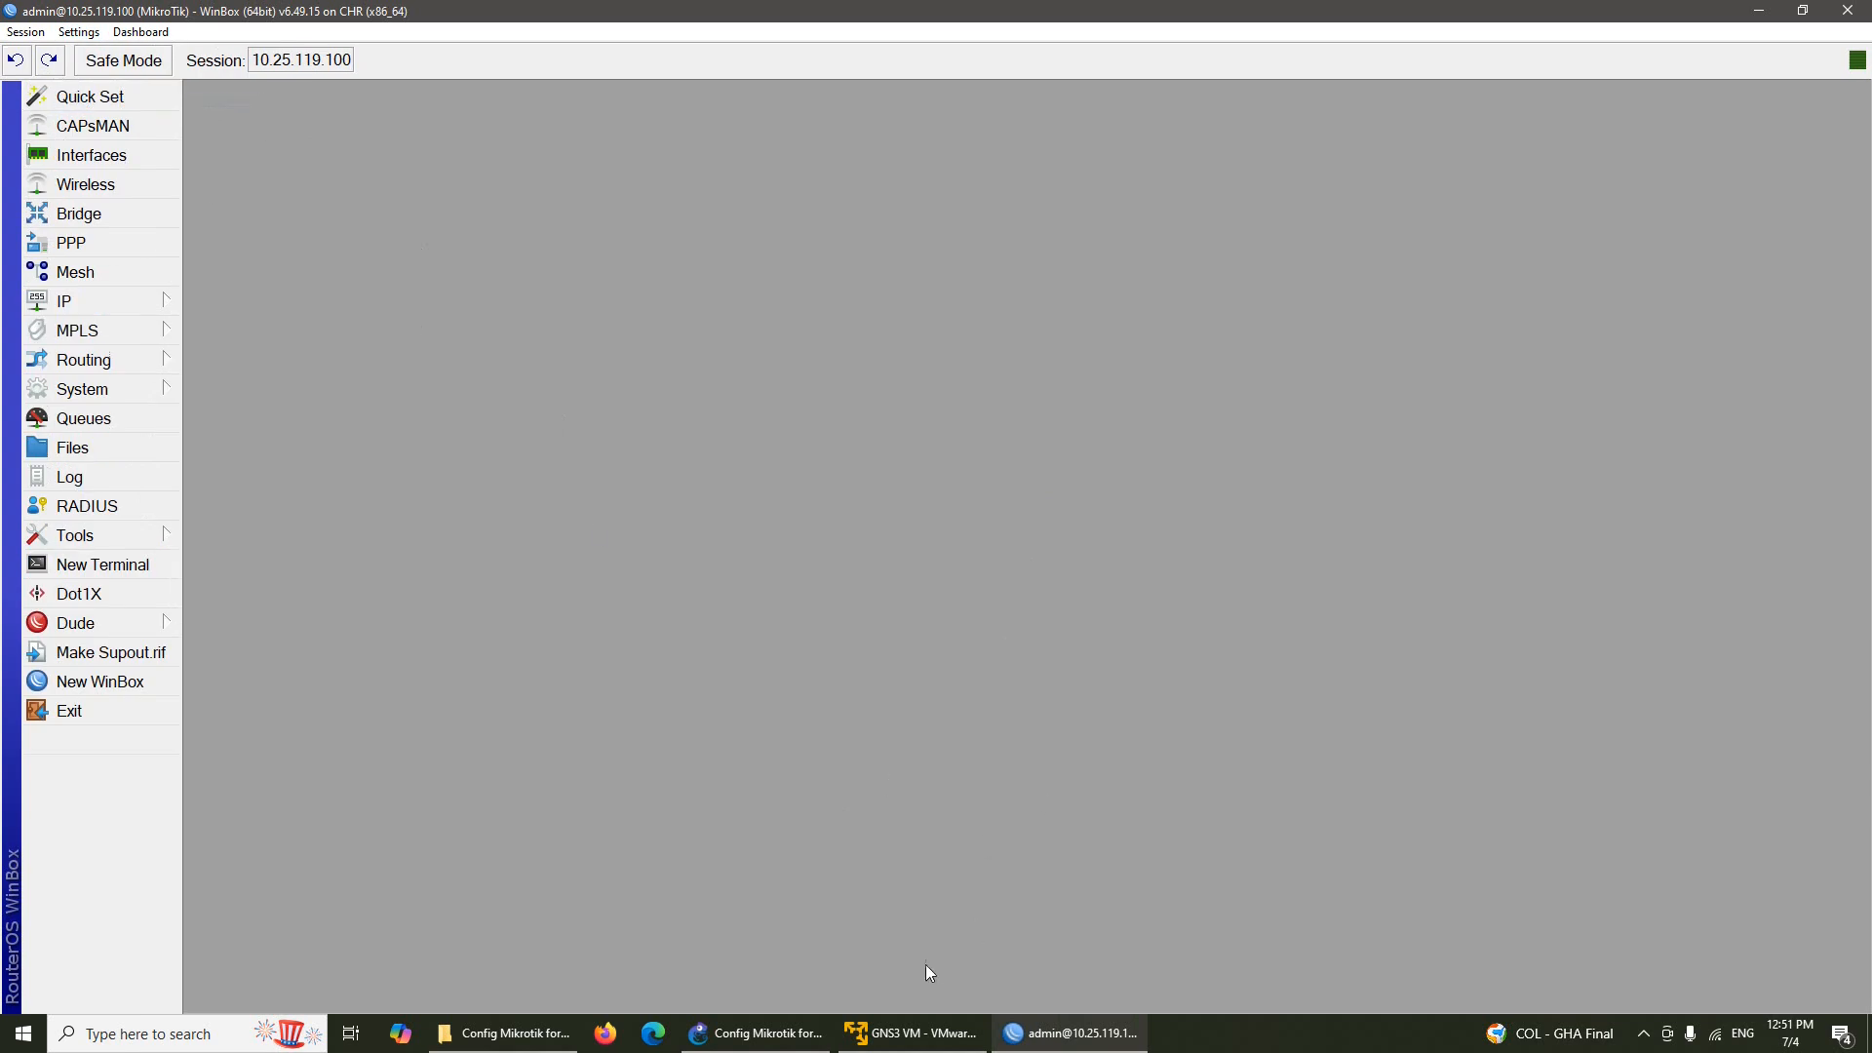
left_click(751, 1033)
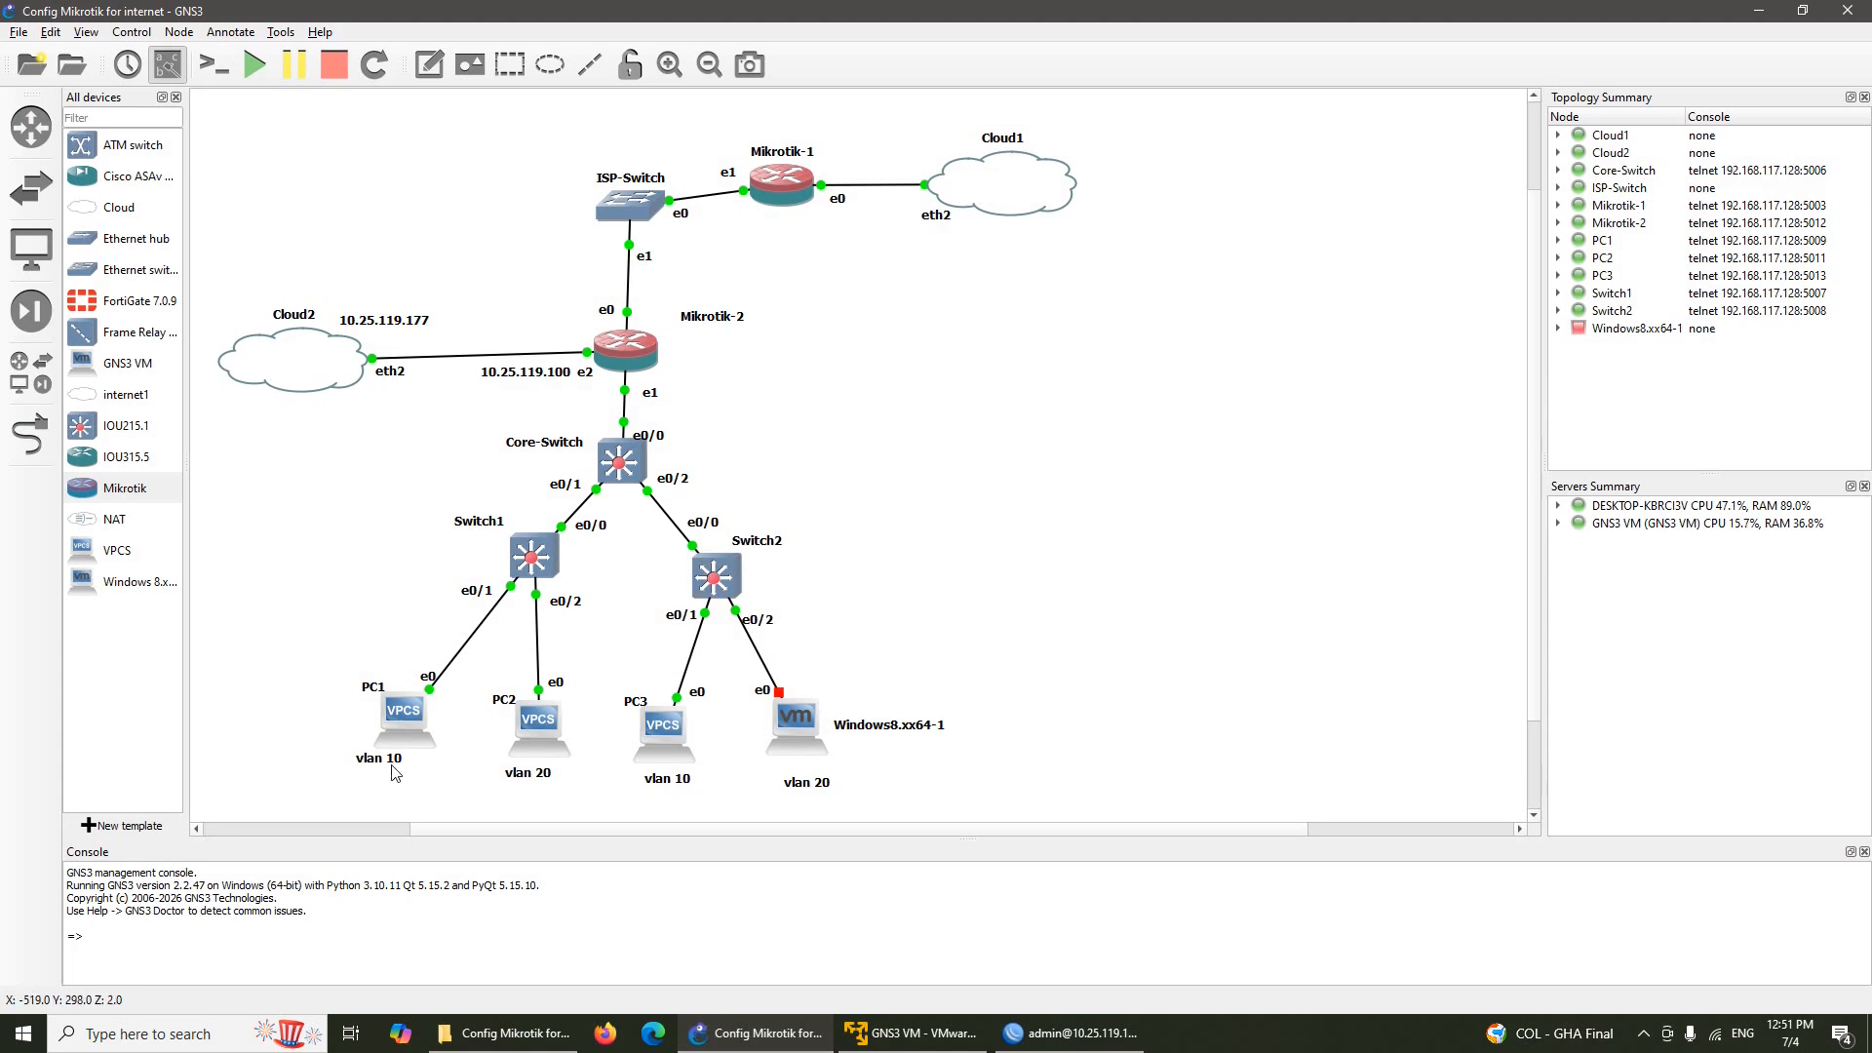
left_click(1069, 1034)
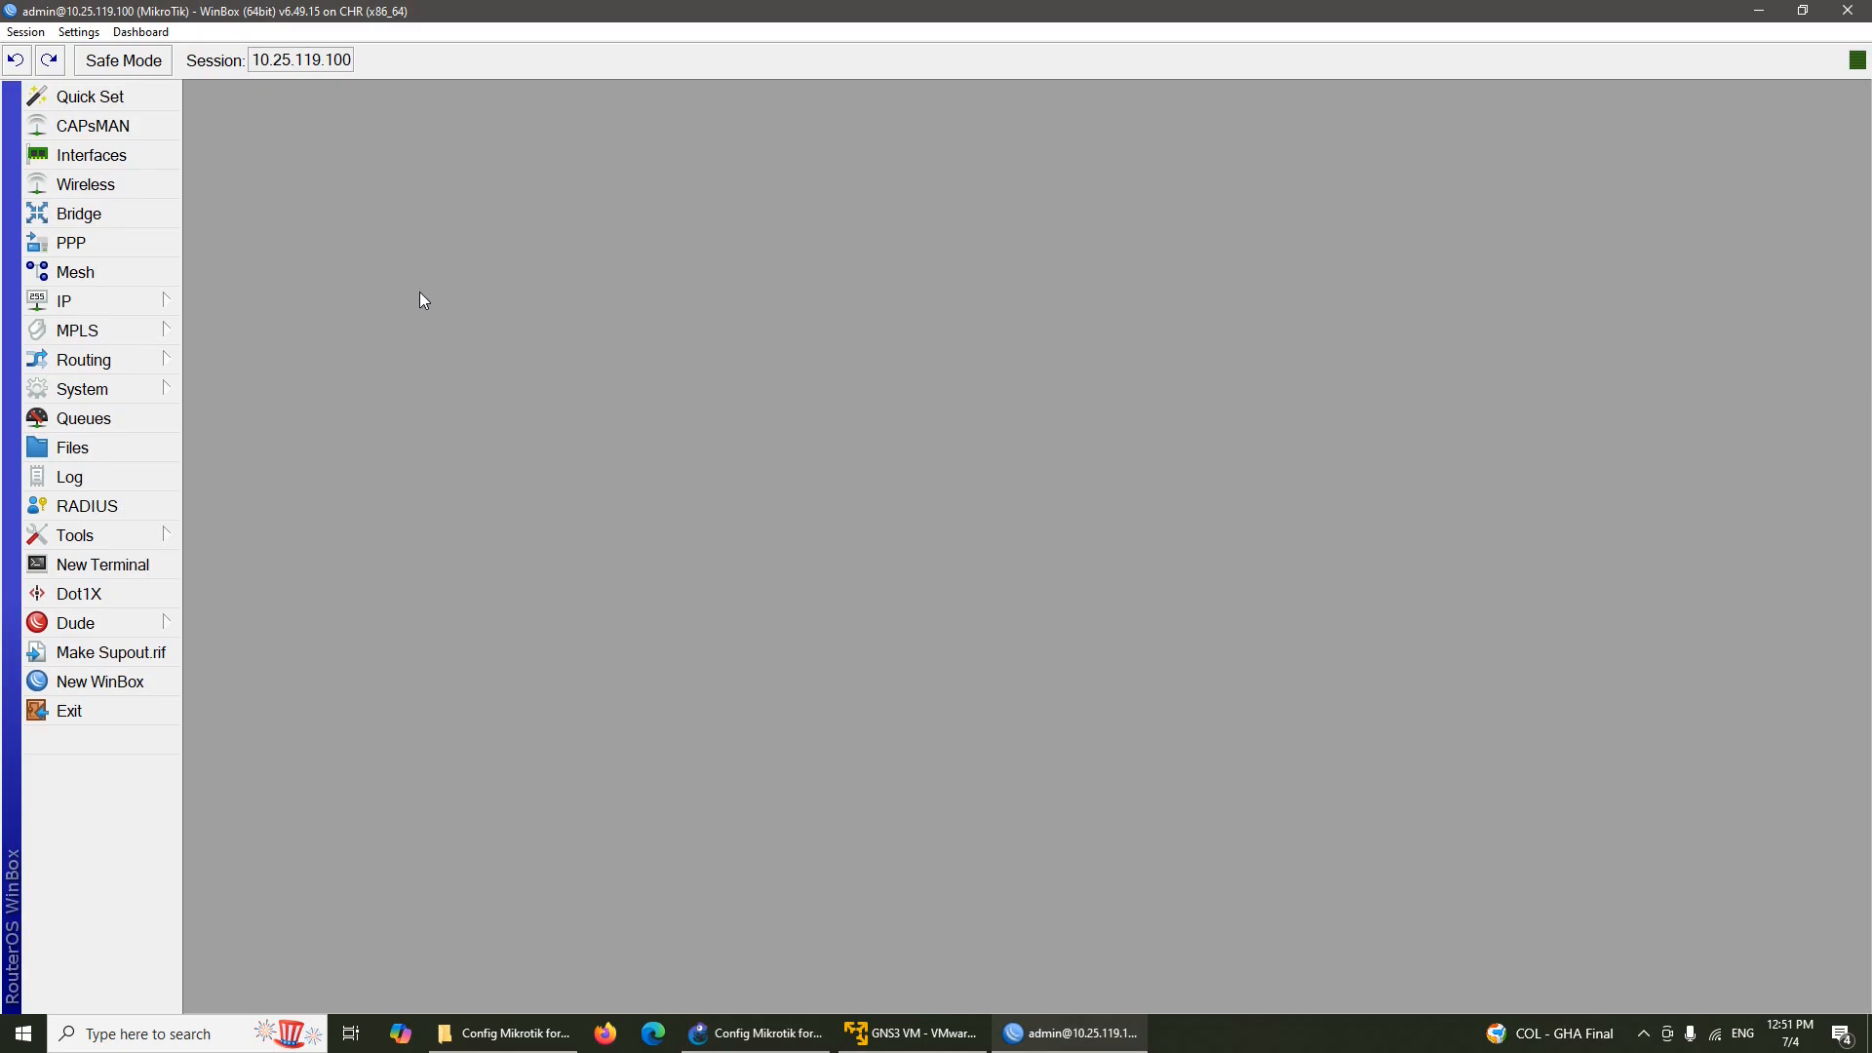
Create VLAN interface vlan10 with VLAN ID 10 on parent interface ether2
left_click(124, 162)
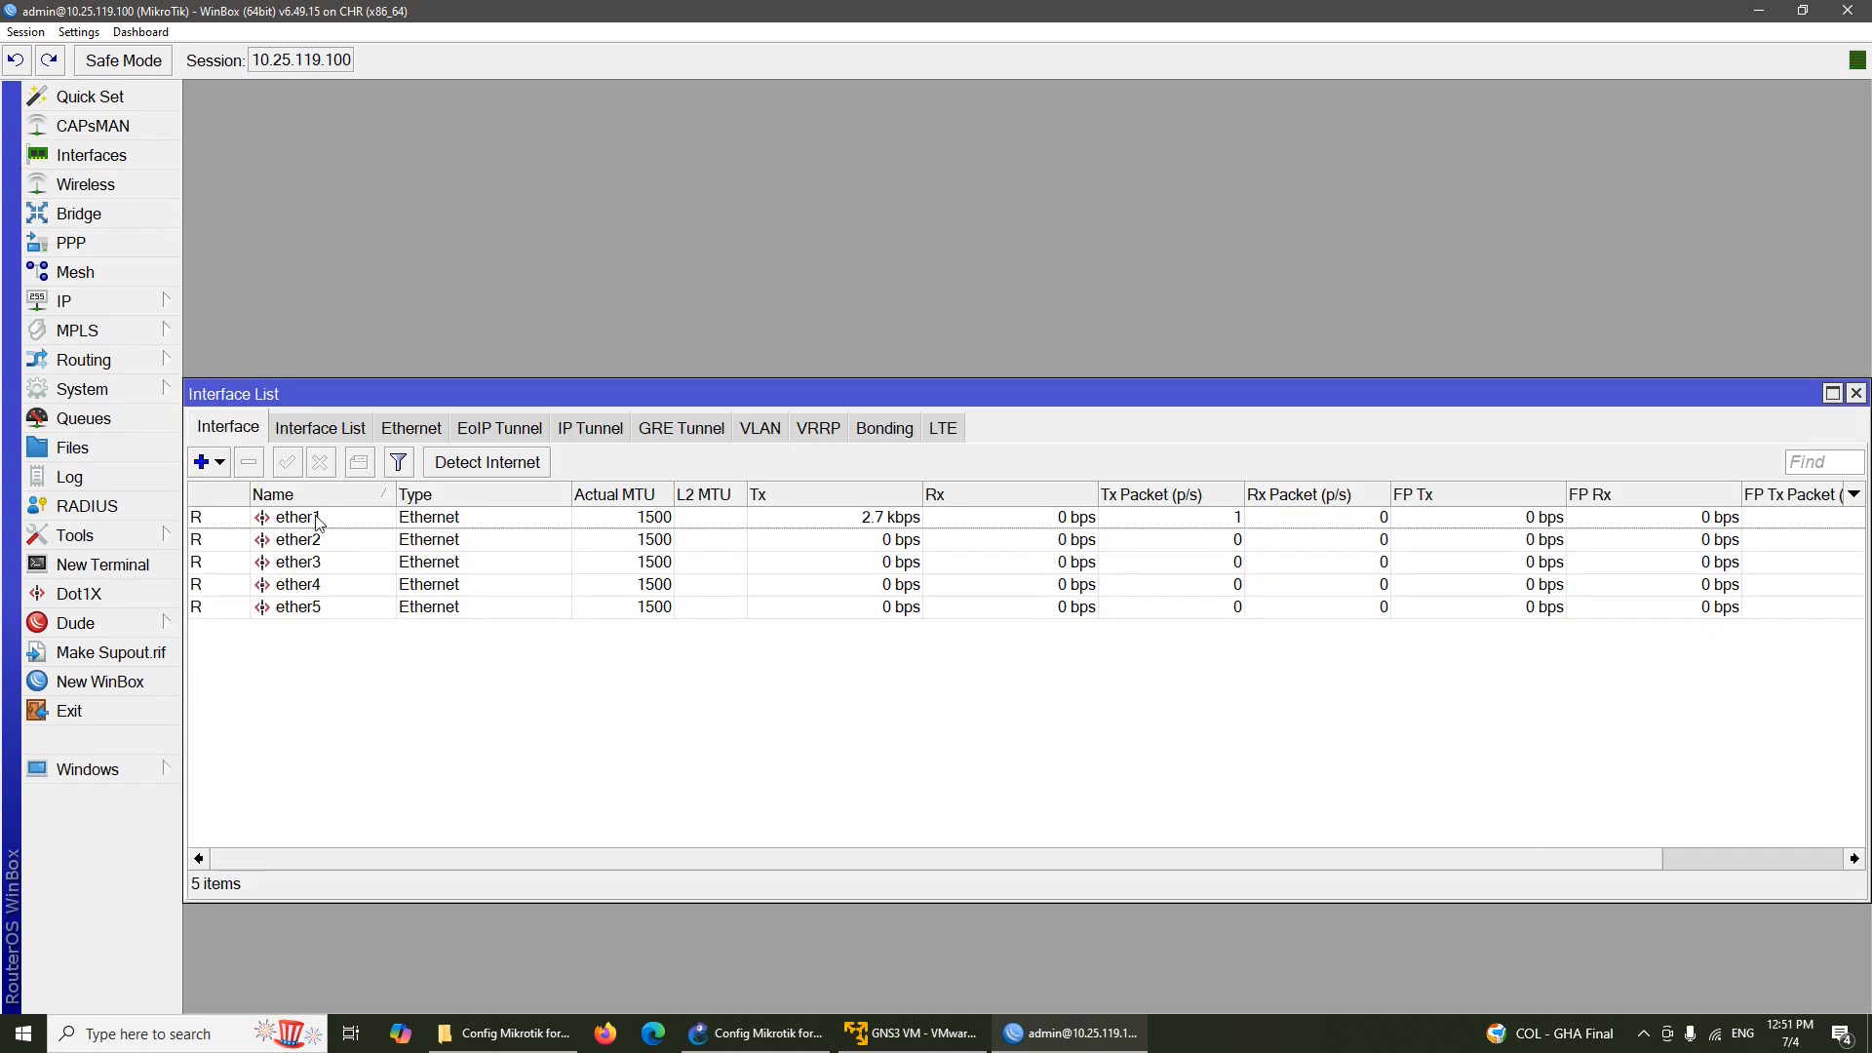
left_click(218, 462)
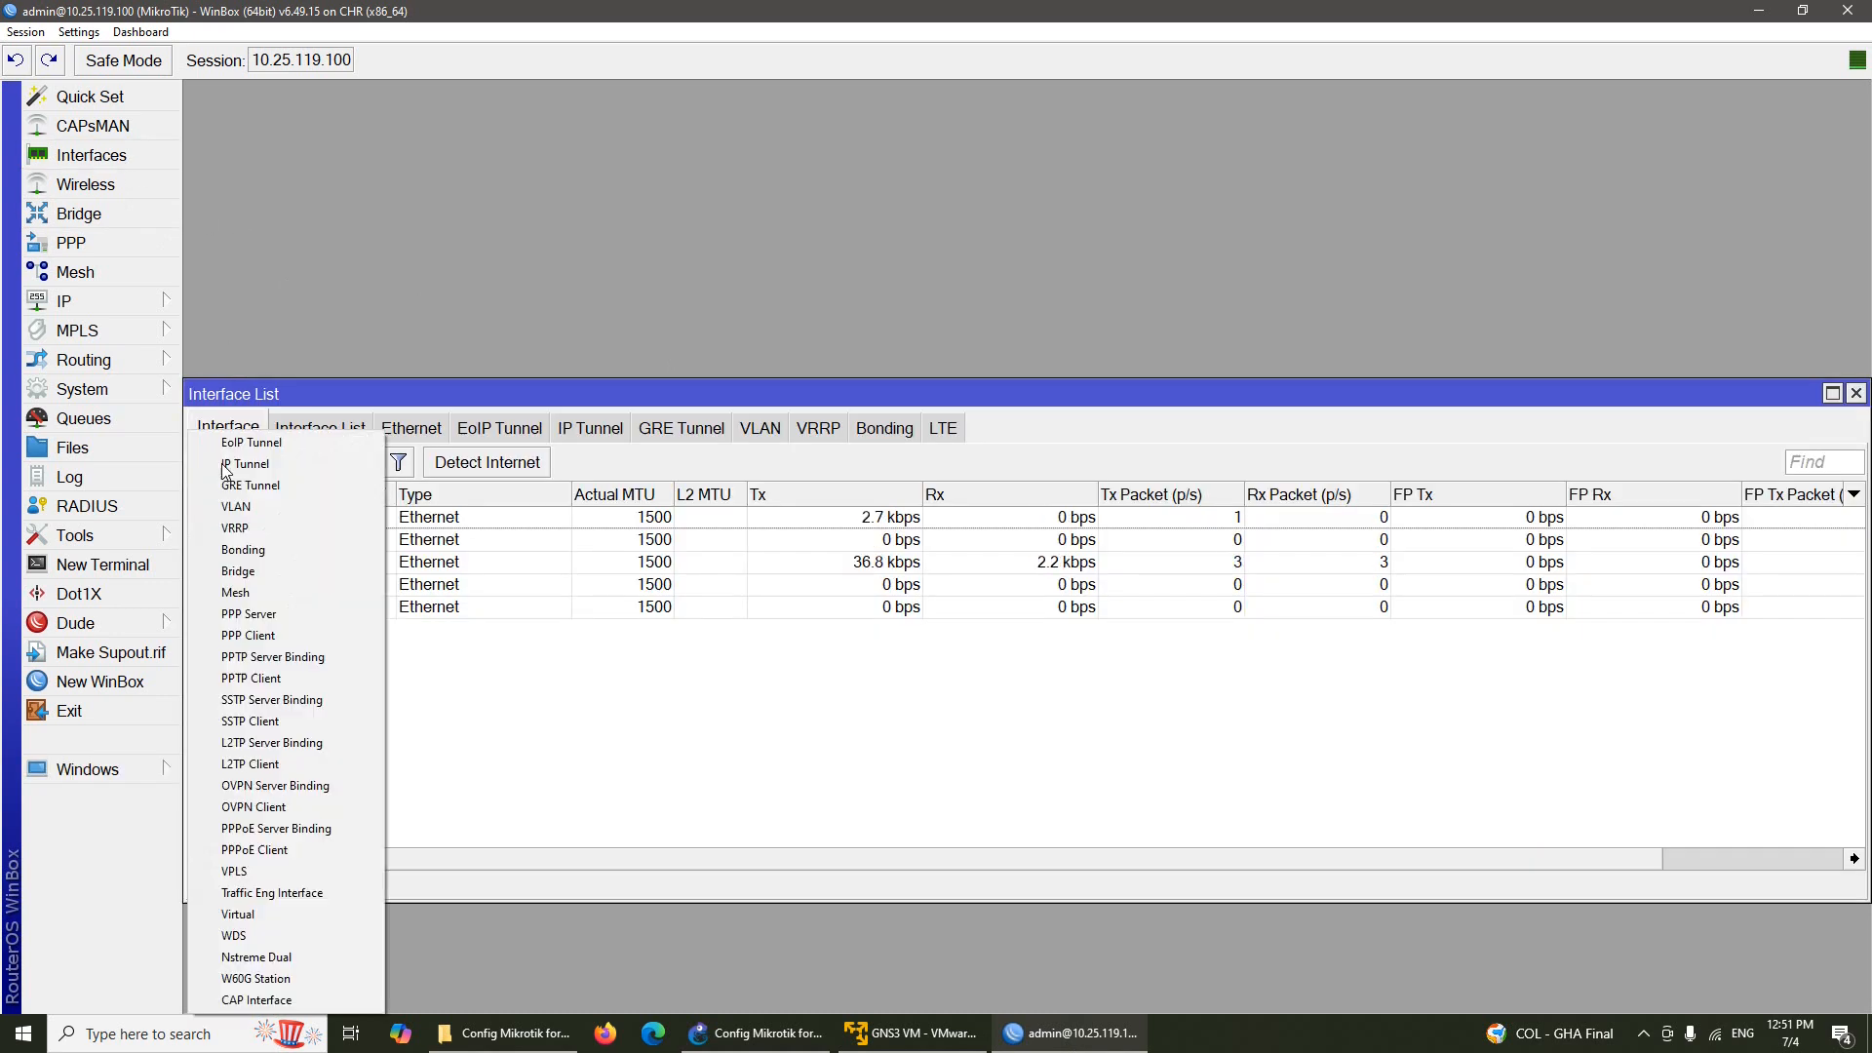
left_click(302, 504)
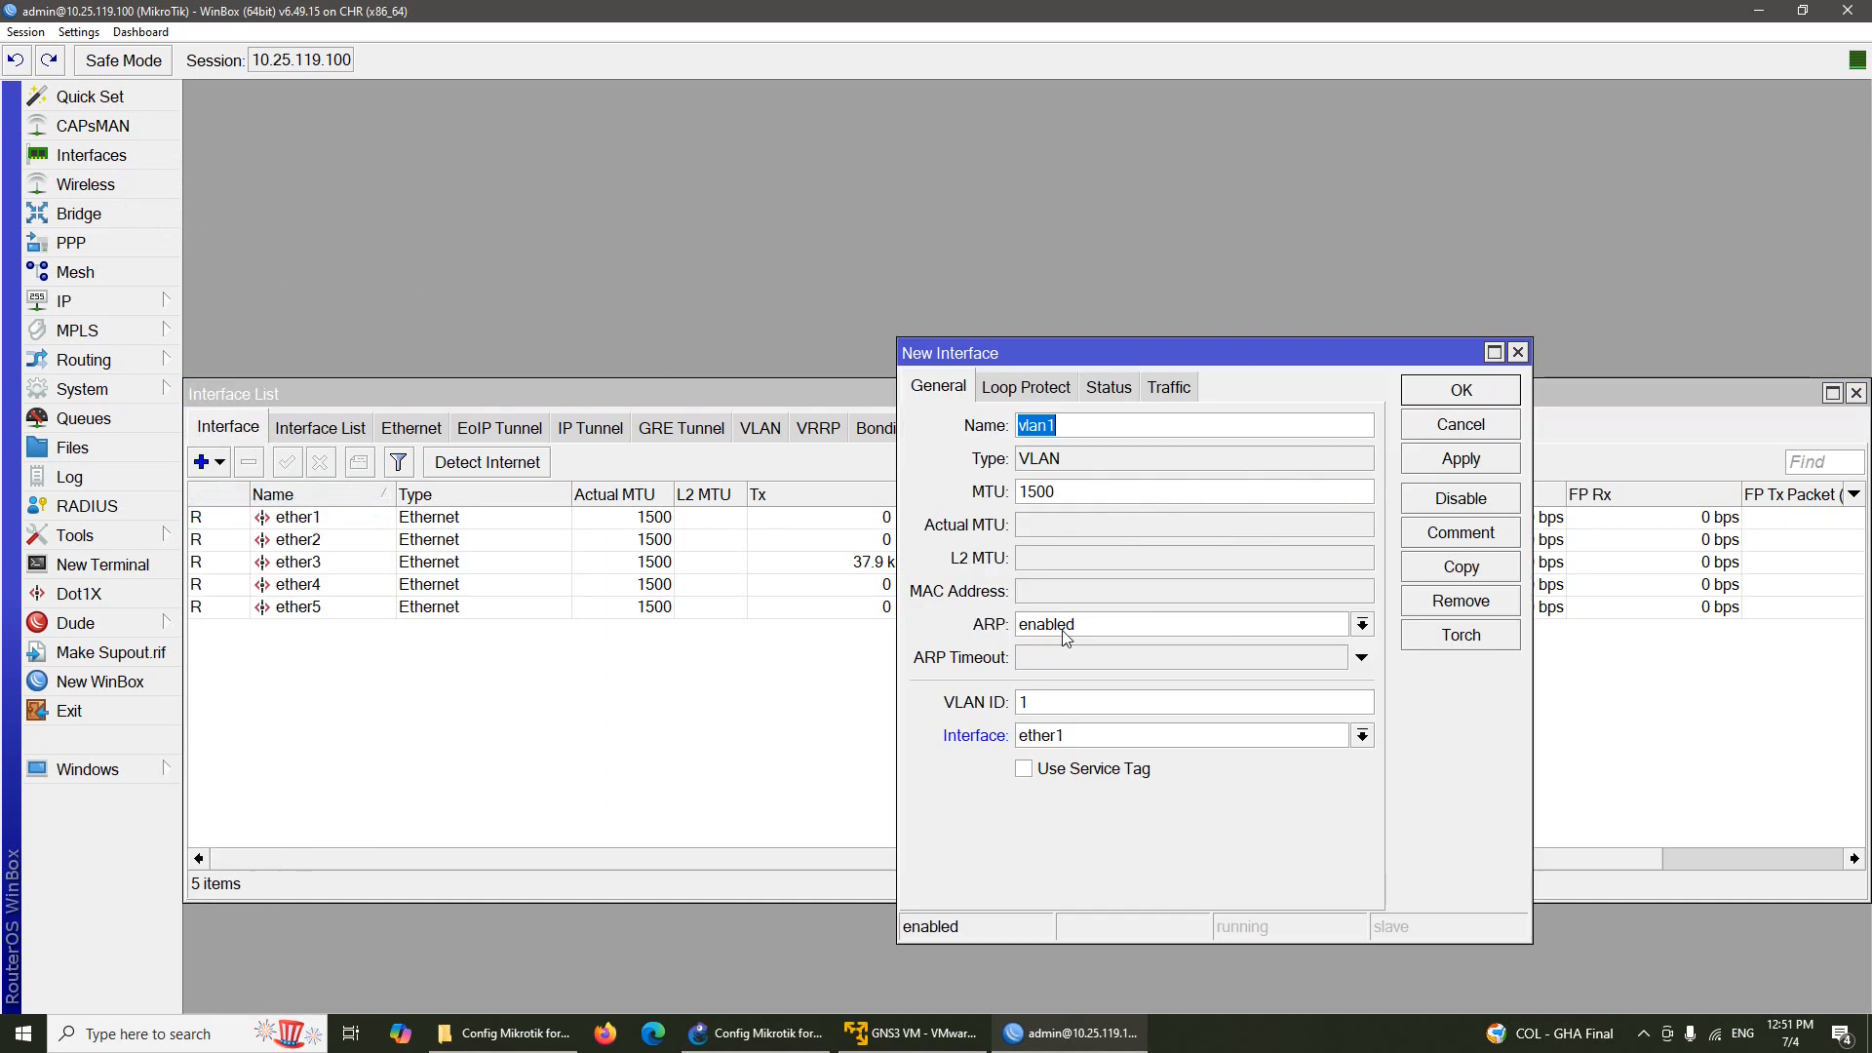
left_click(1124, 429)
type("00")
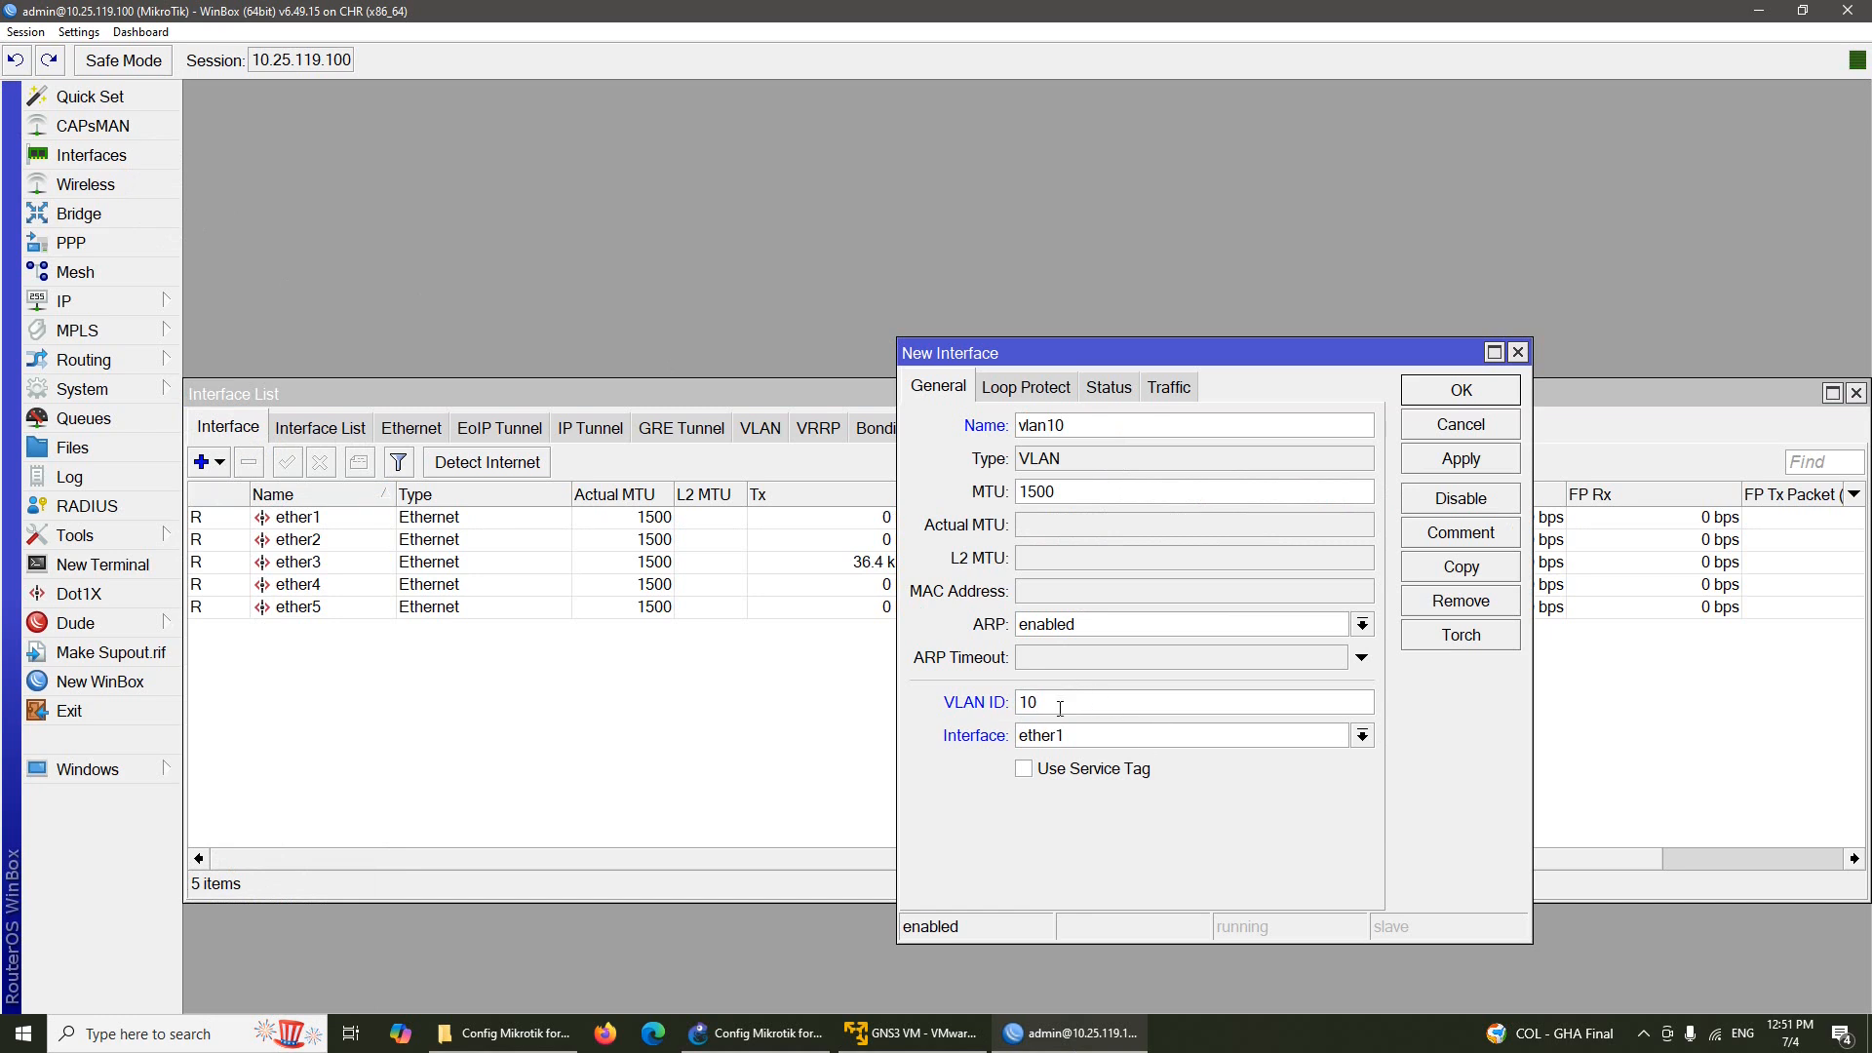
left_click(760, 1033)
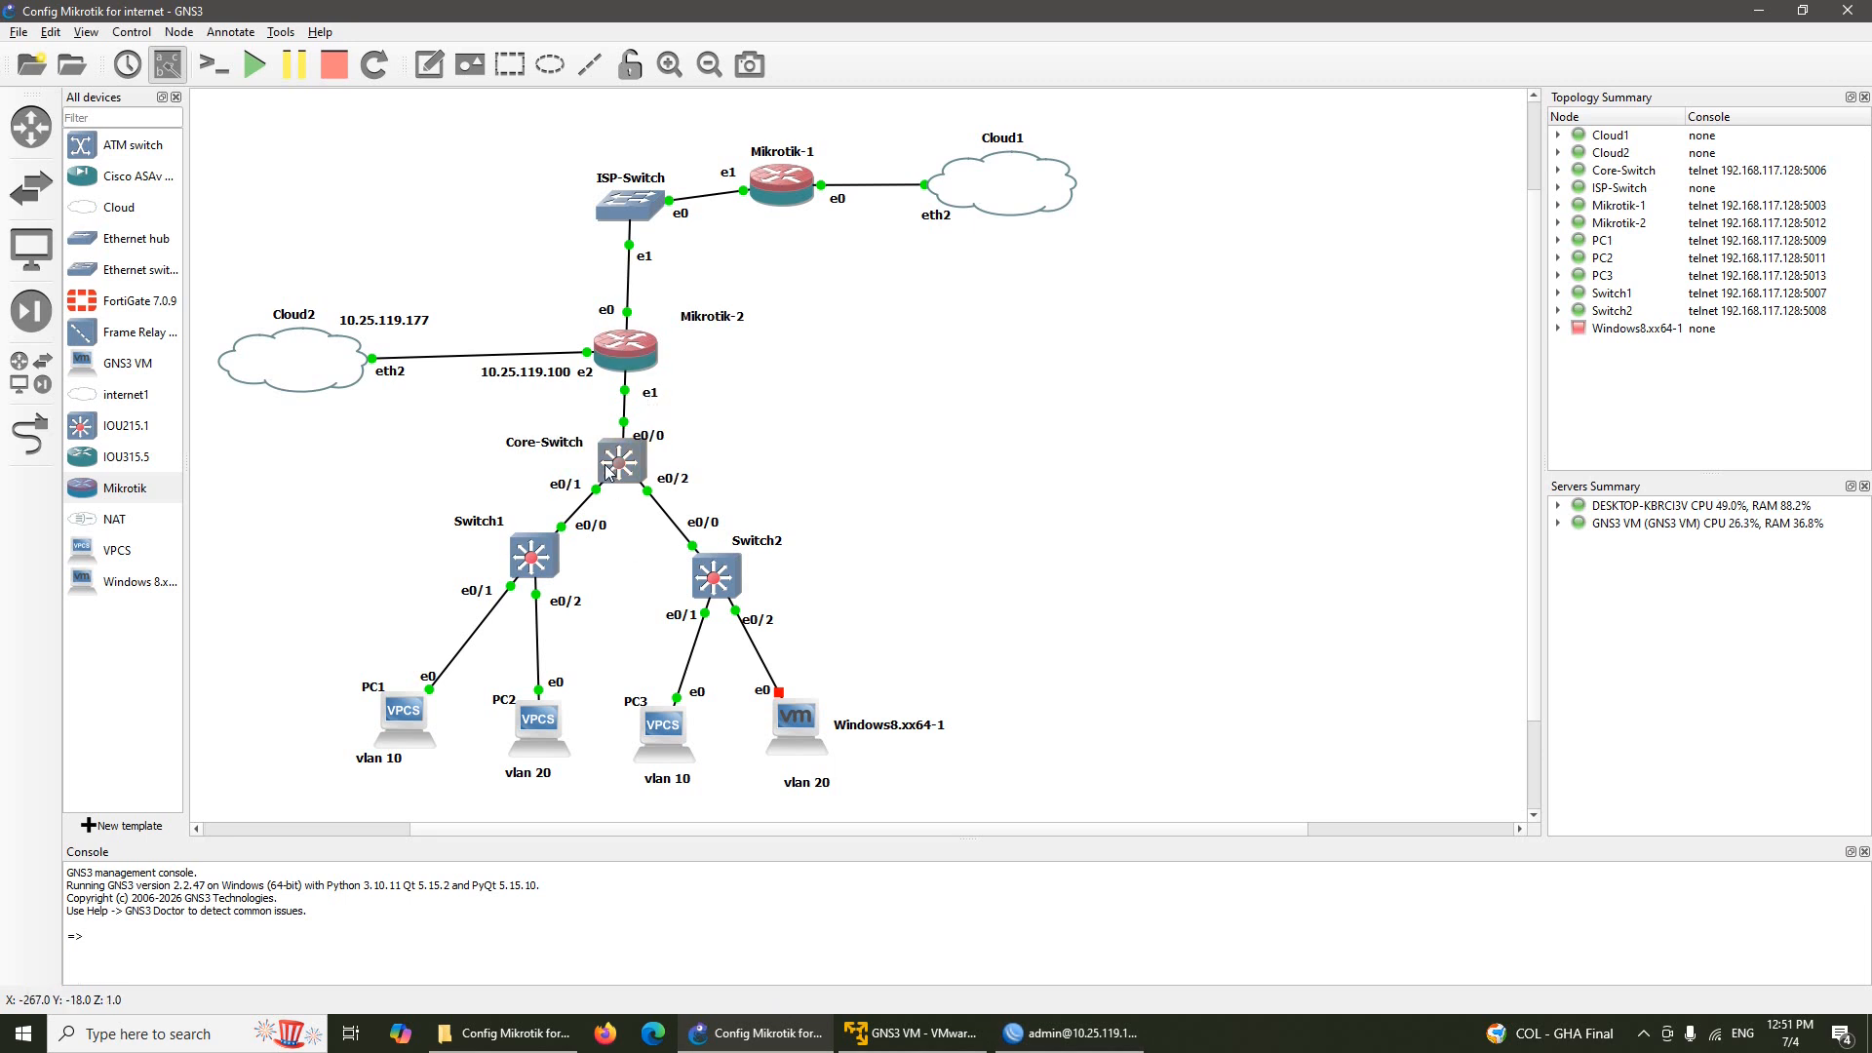
left_click(1072, 1032)
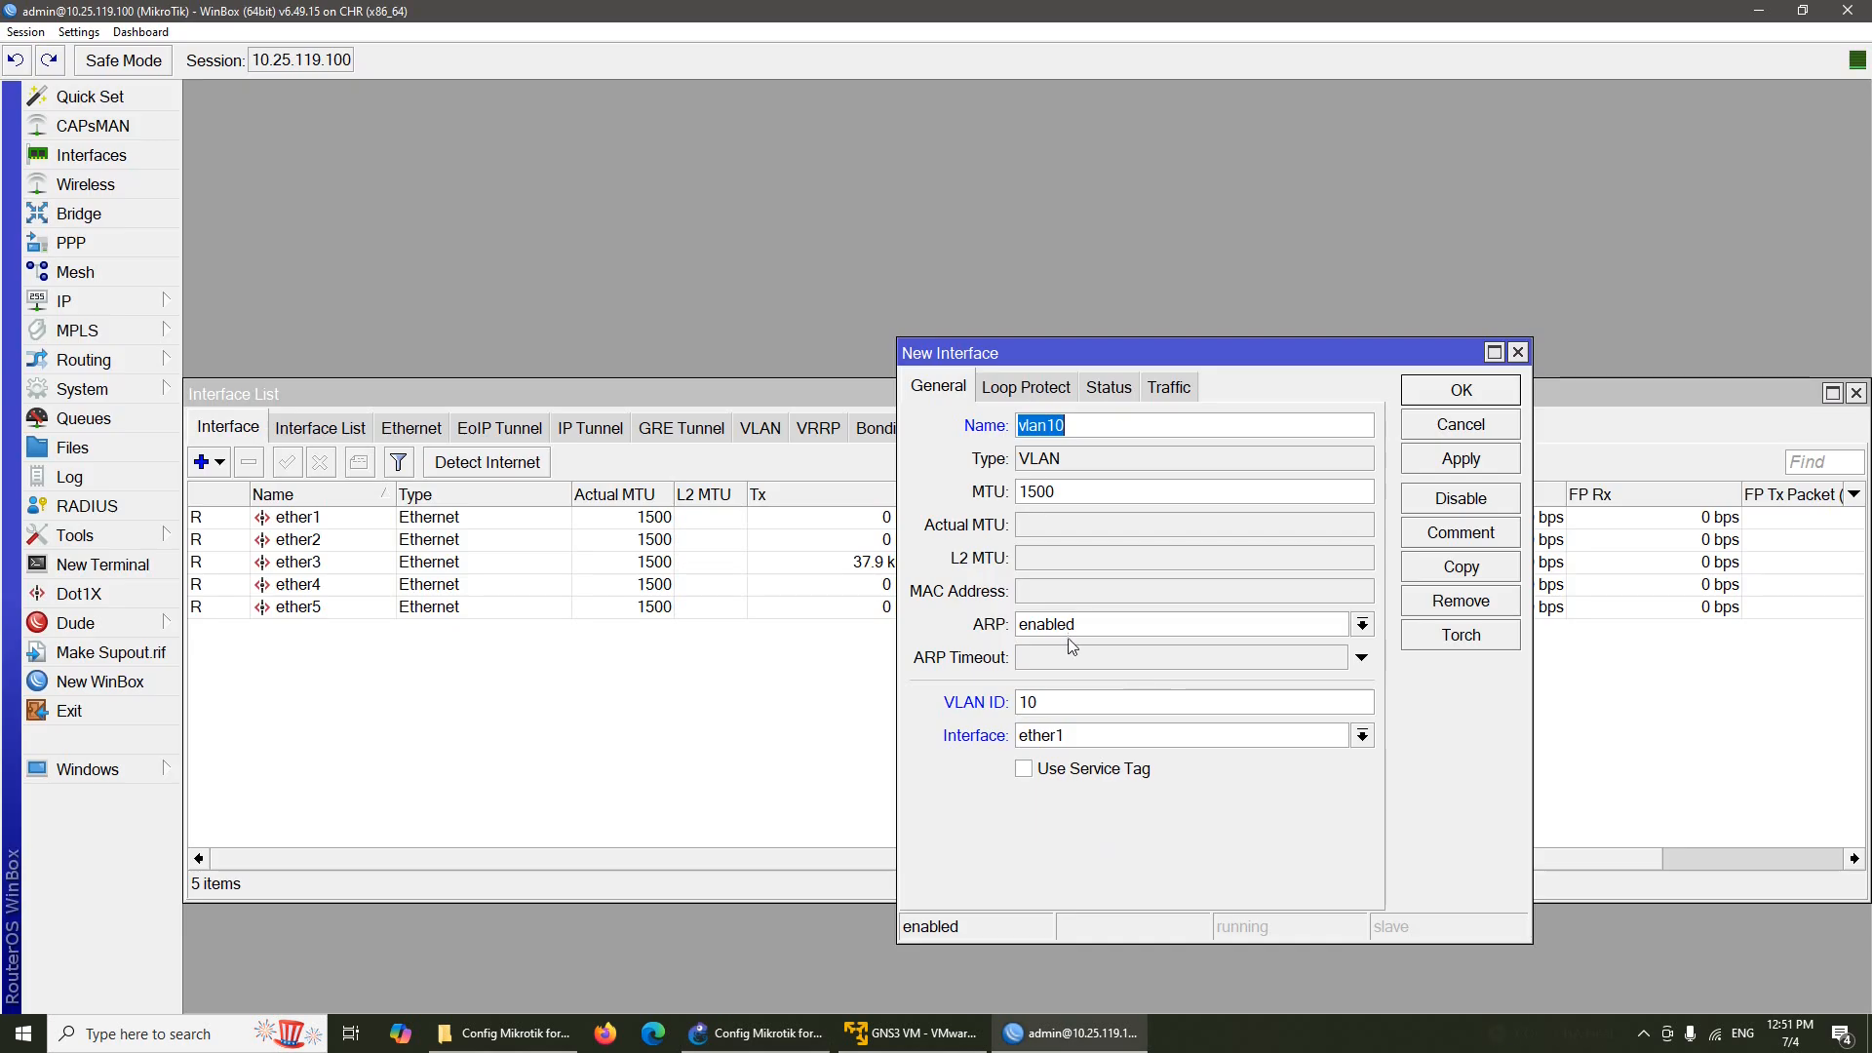
left_click(1153, 737)
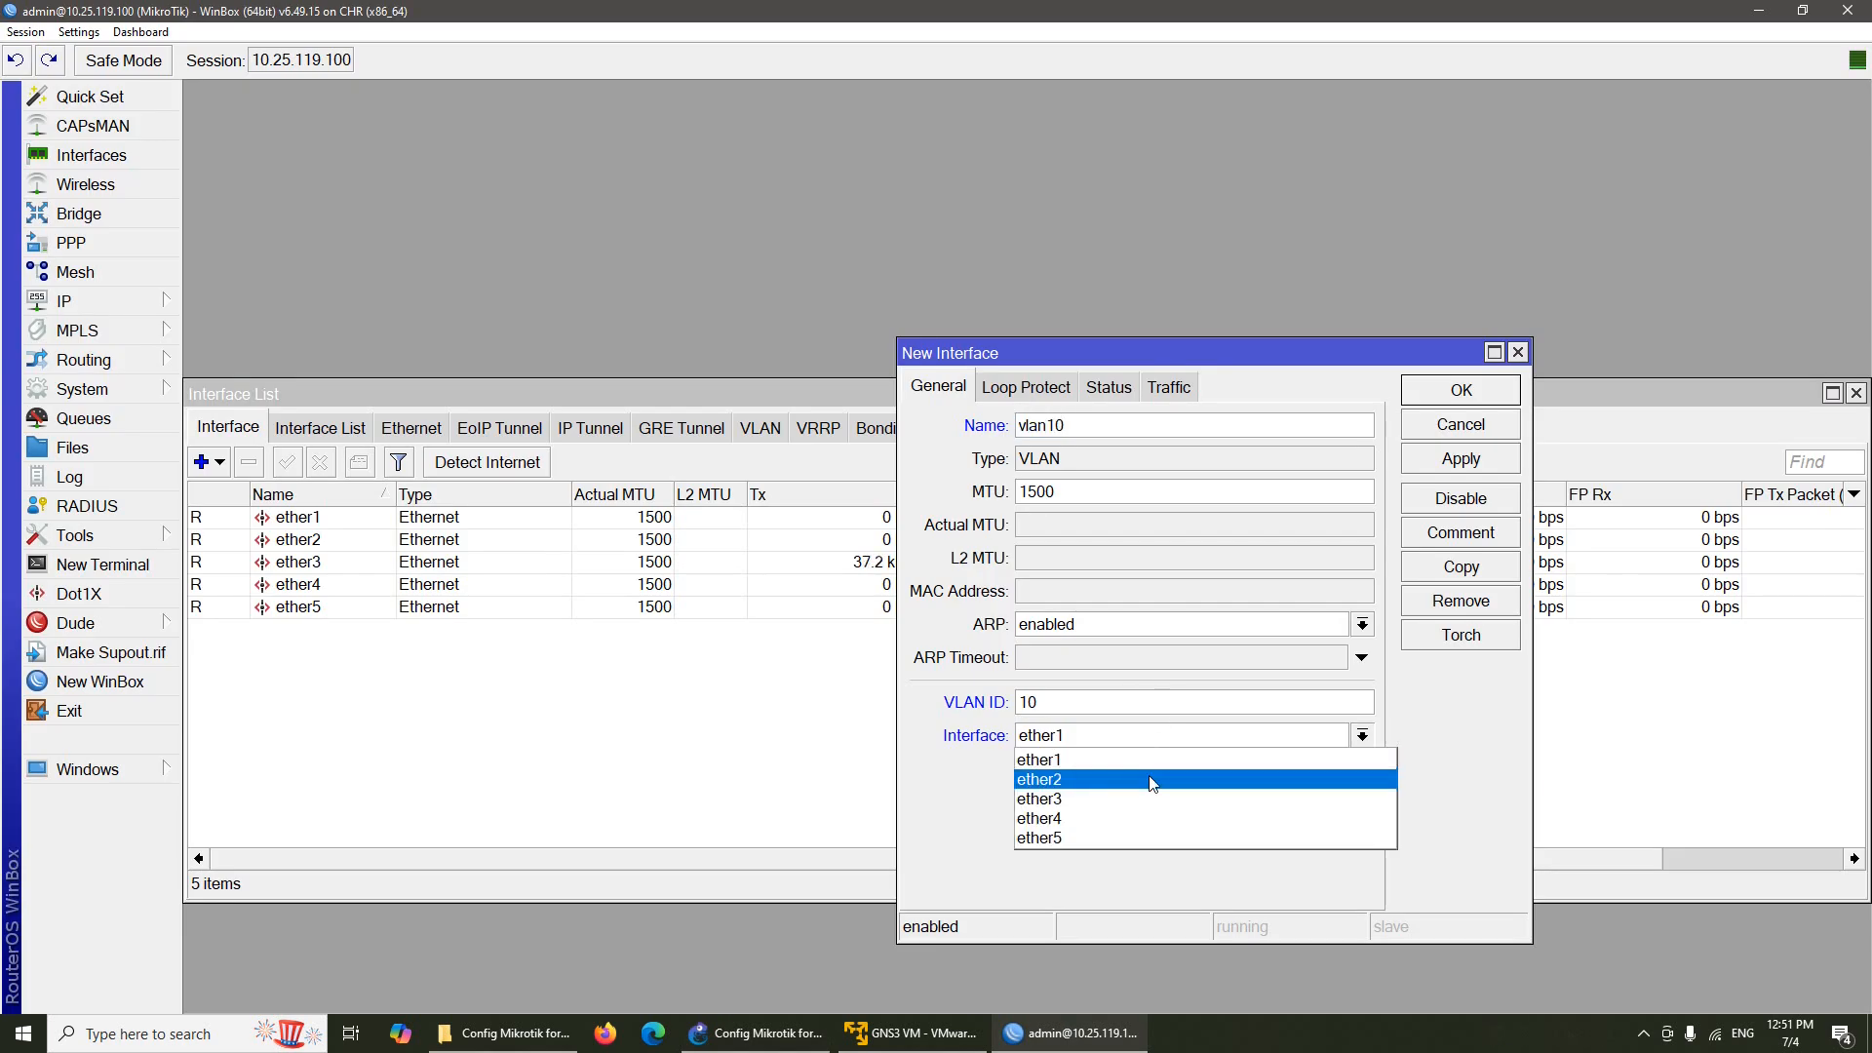
left_click(1153, 780)
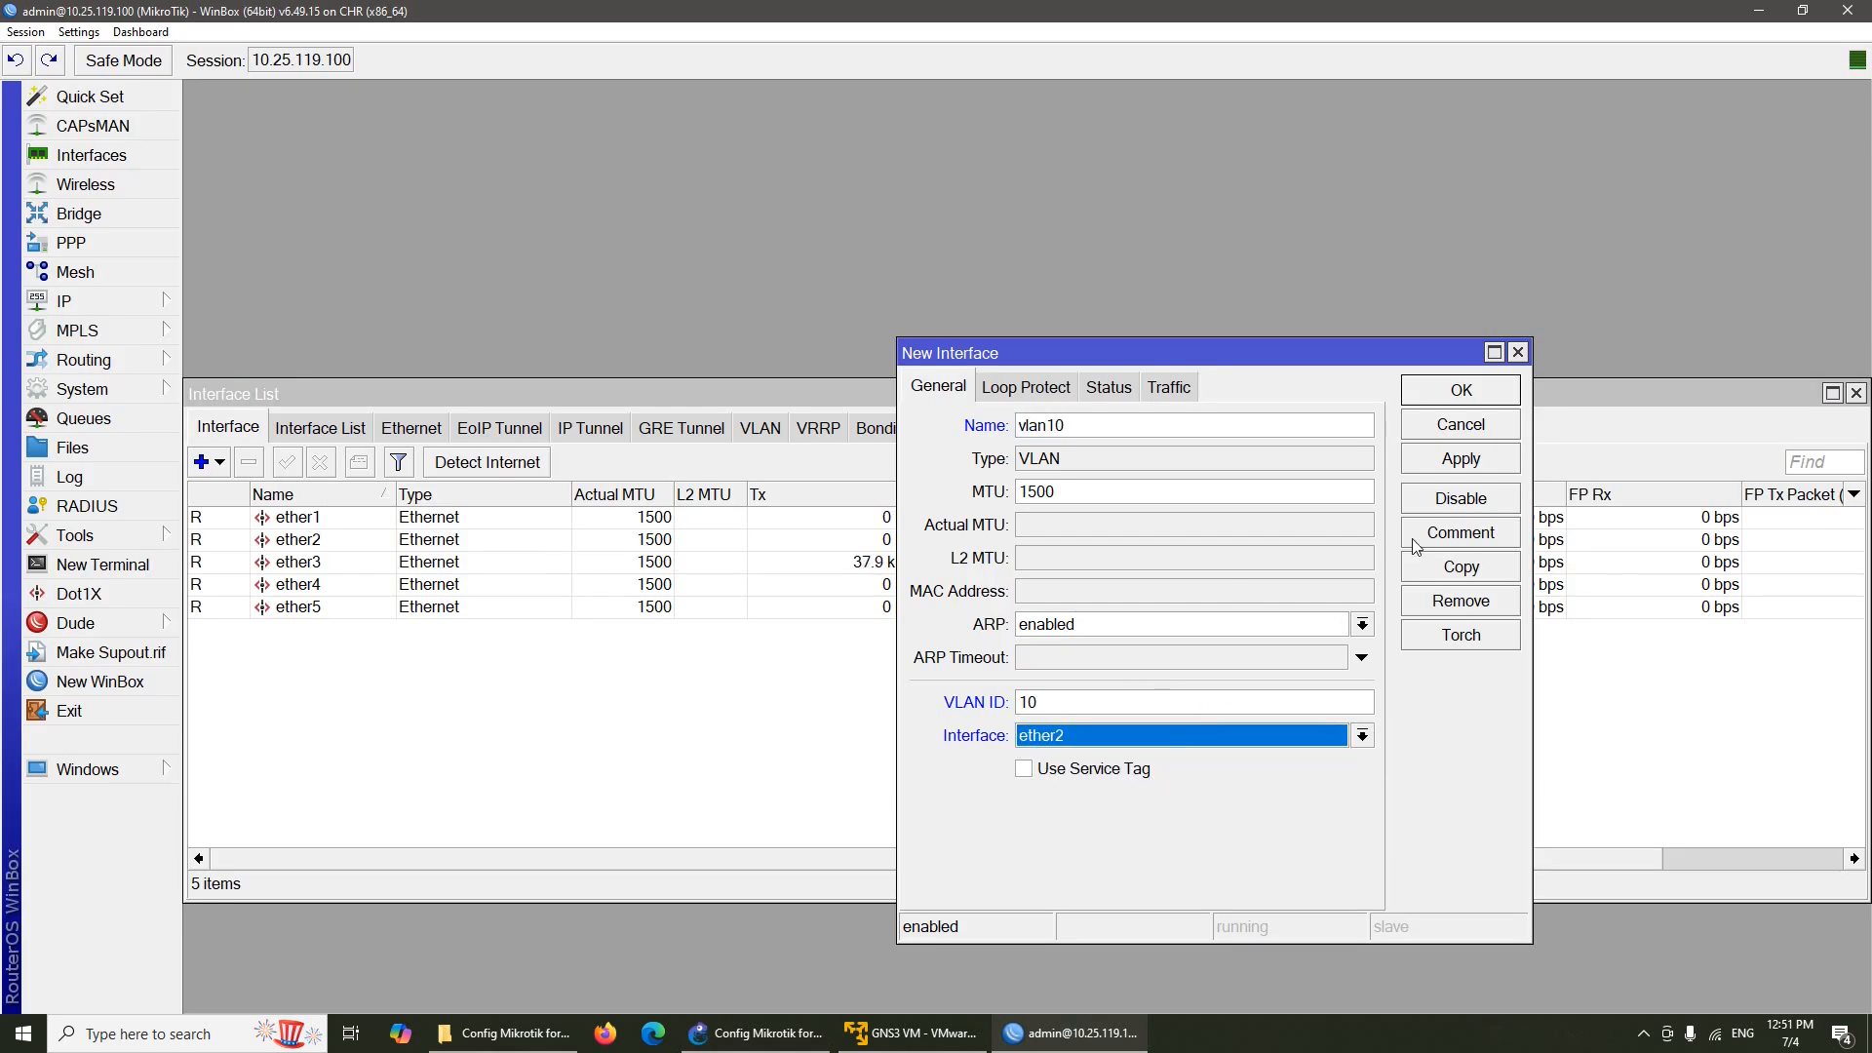
left_click(1462, 390)
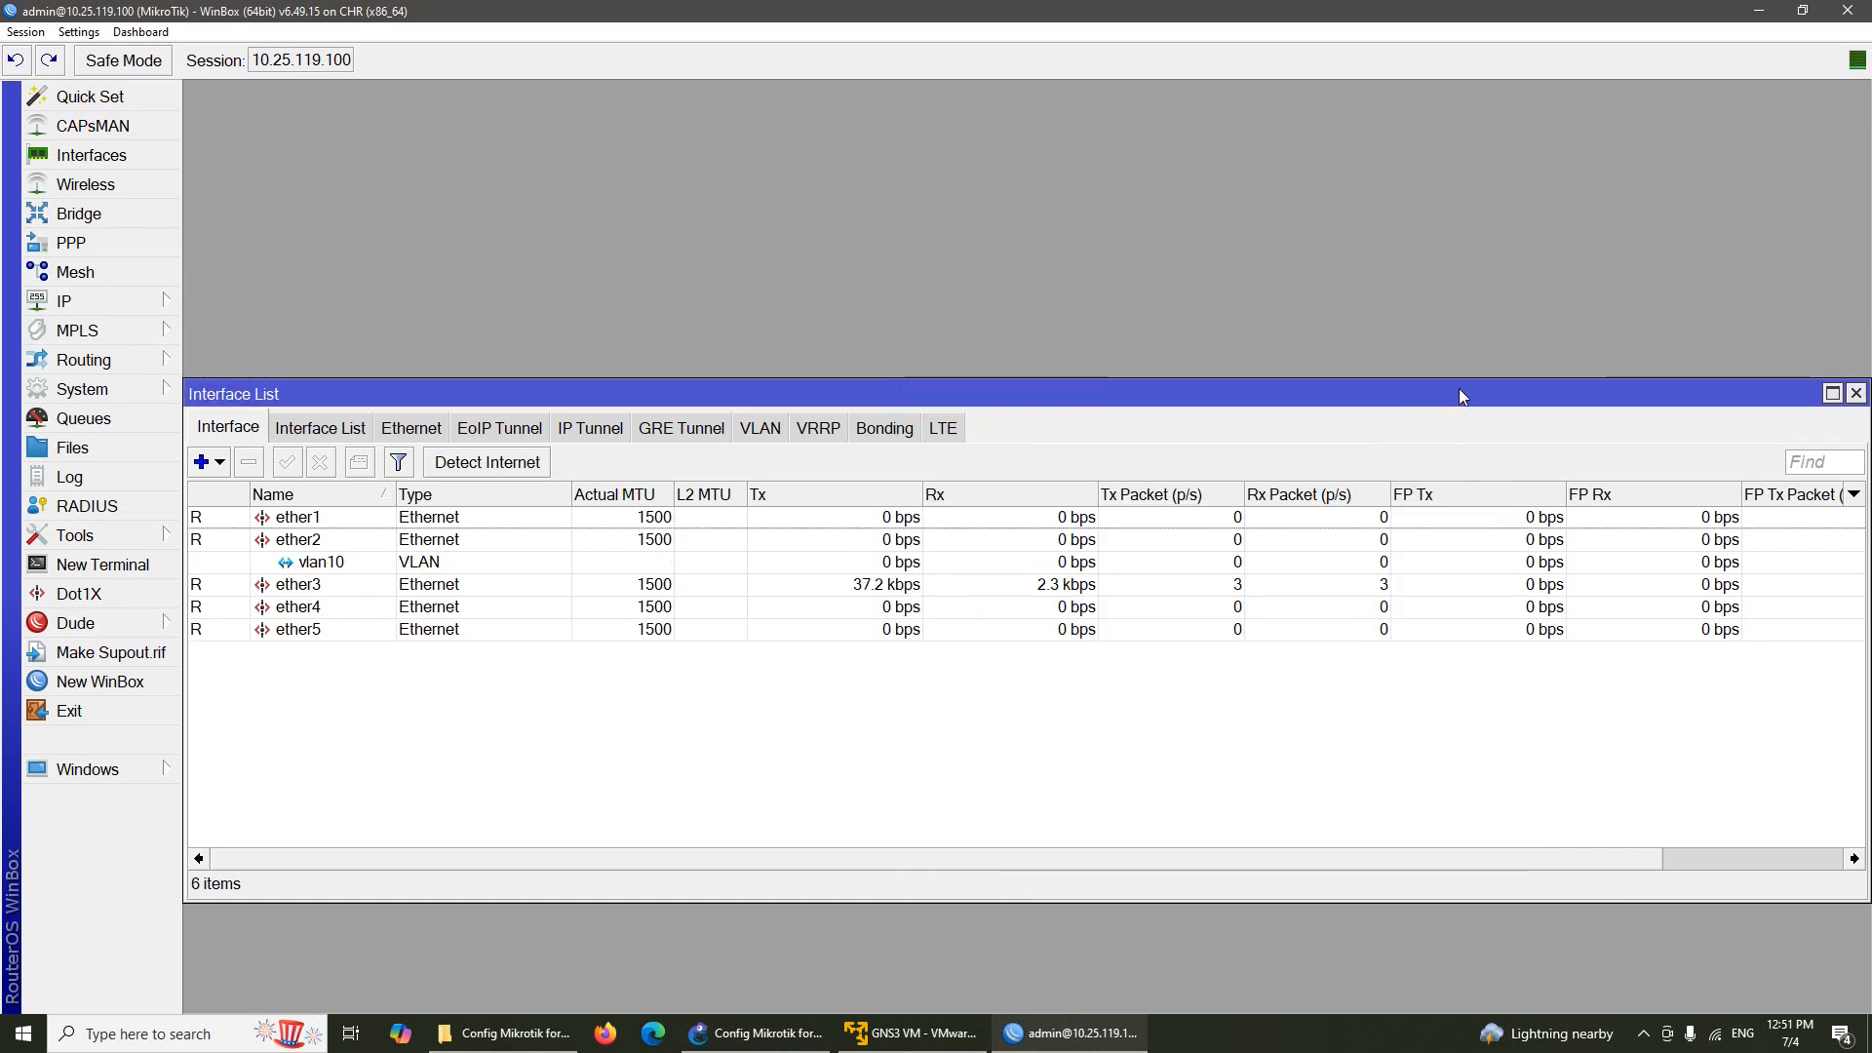
Add a VLAN interface named vlan20 with VLAN ID 20 on parent ether2
left_click(221, 464)
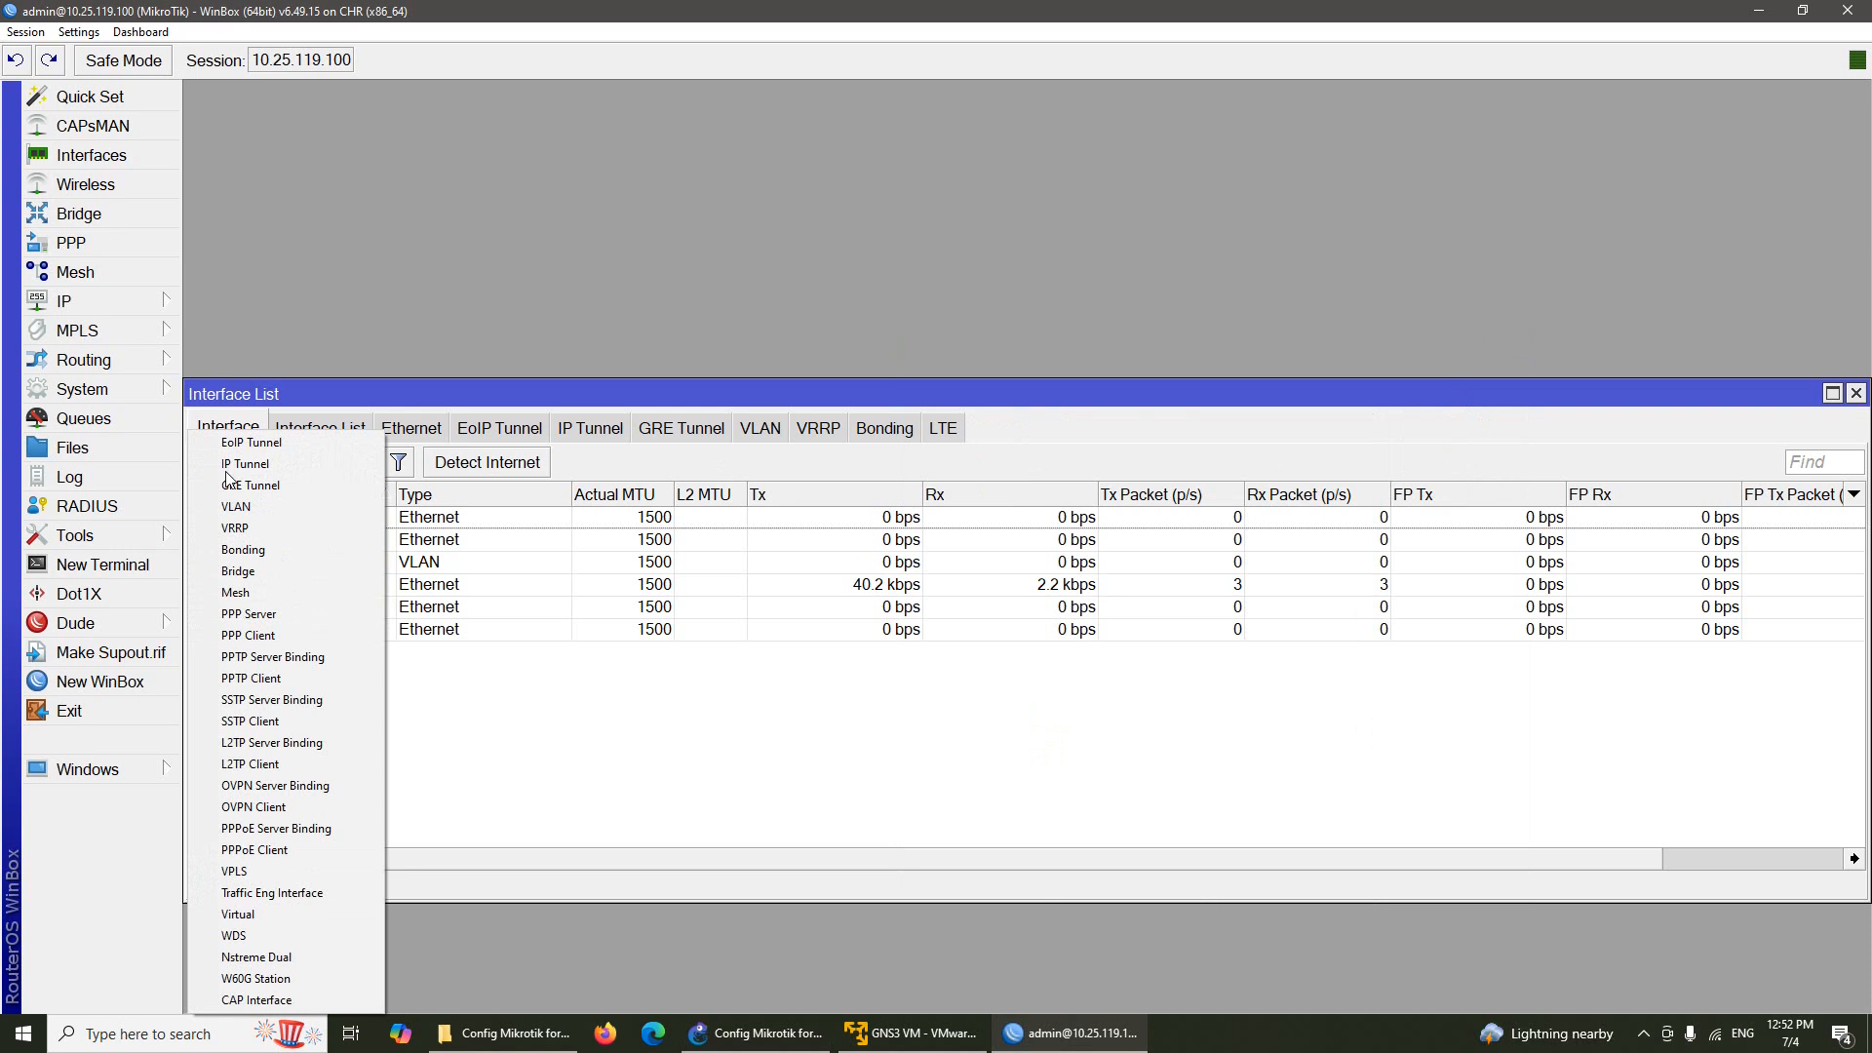
left_click(318, 512)
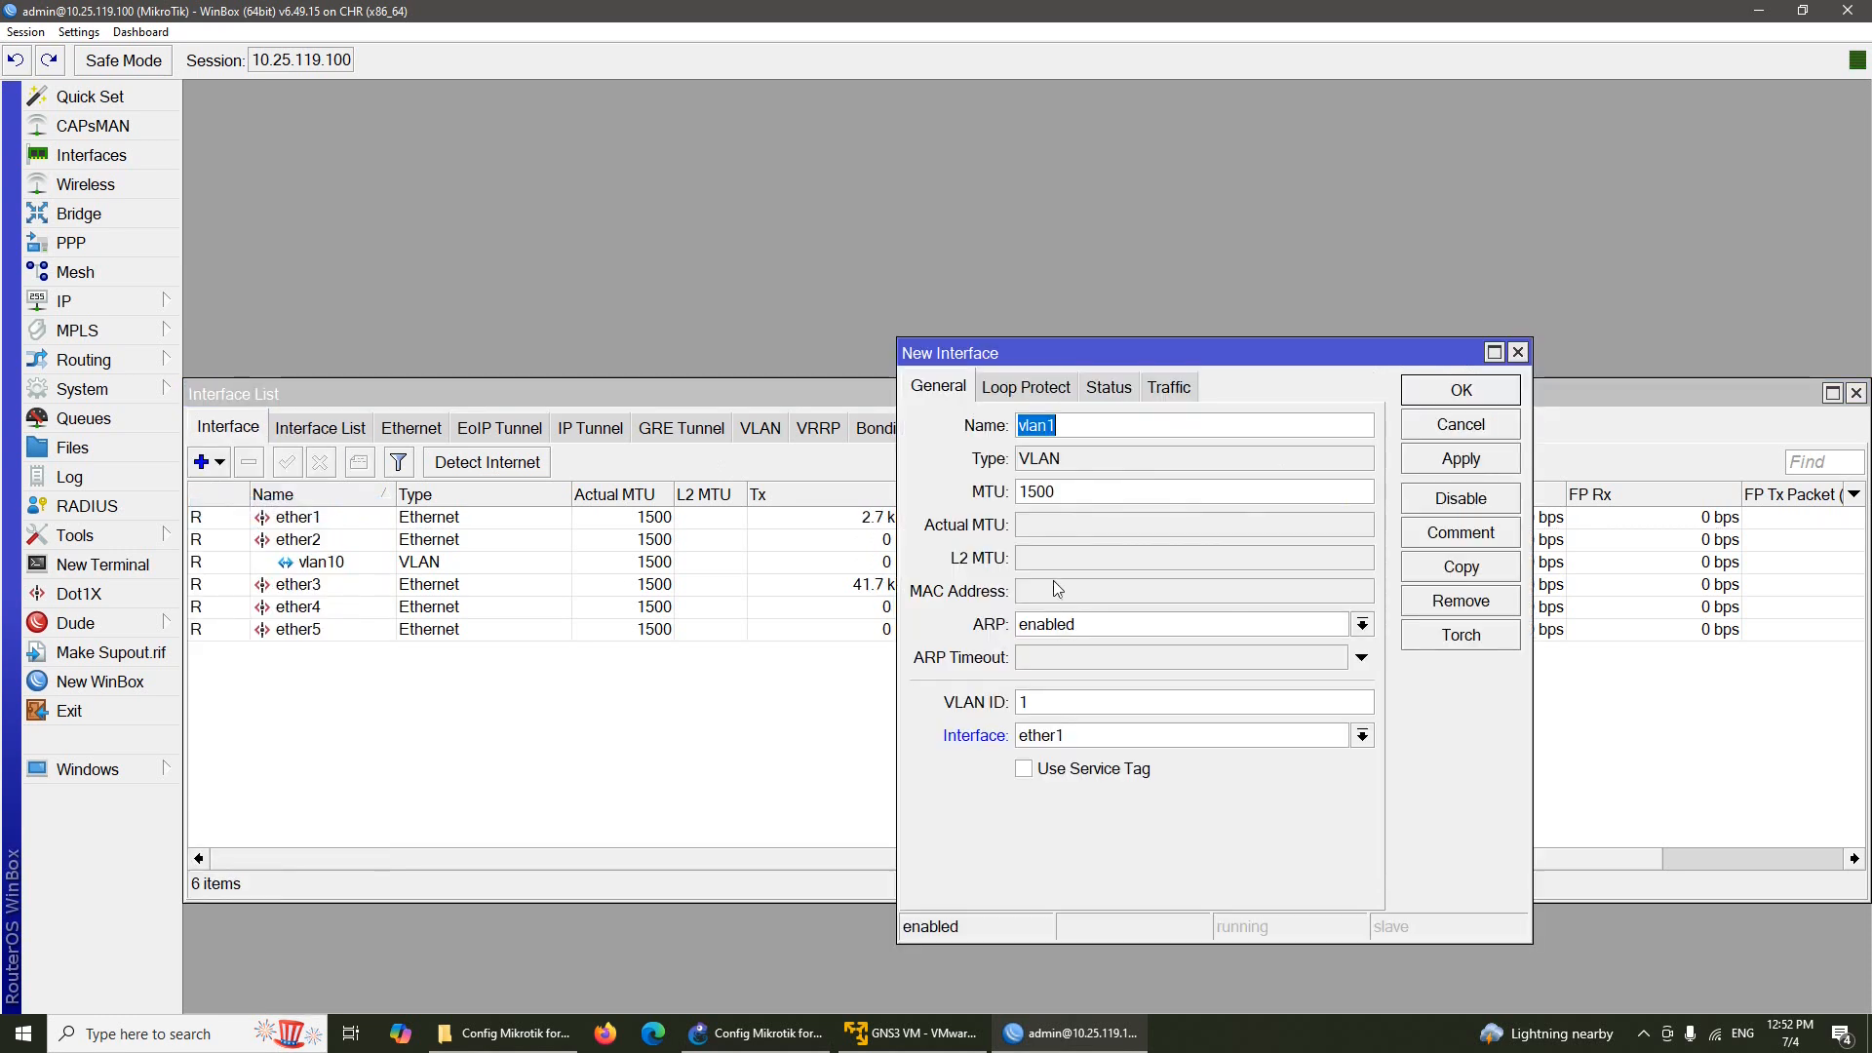
left_click(1091, 429)
key("BackSpace")
type("20")
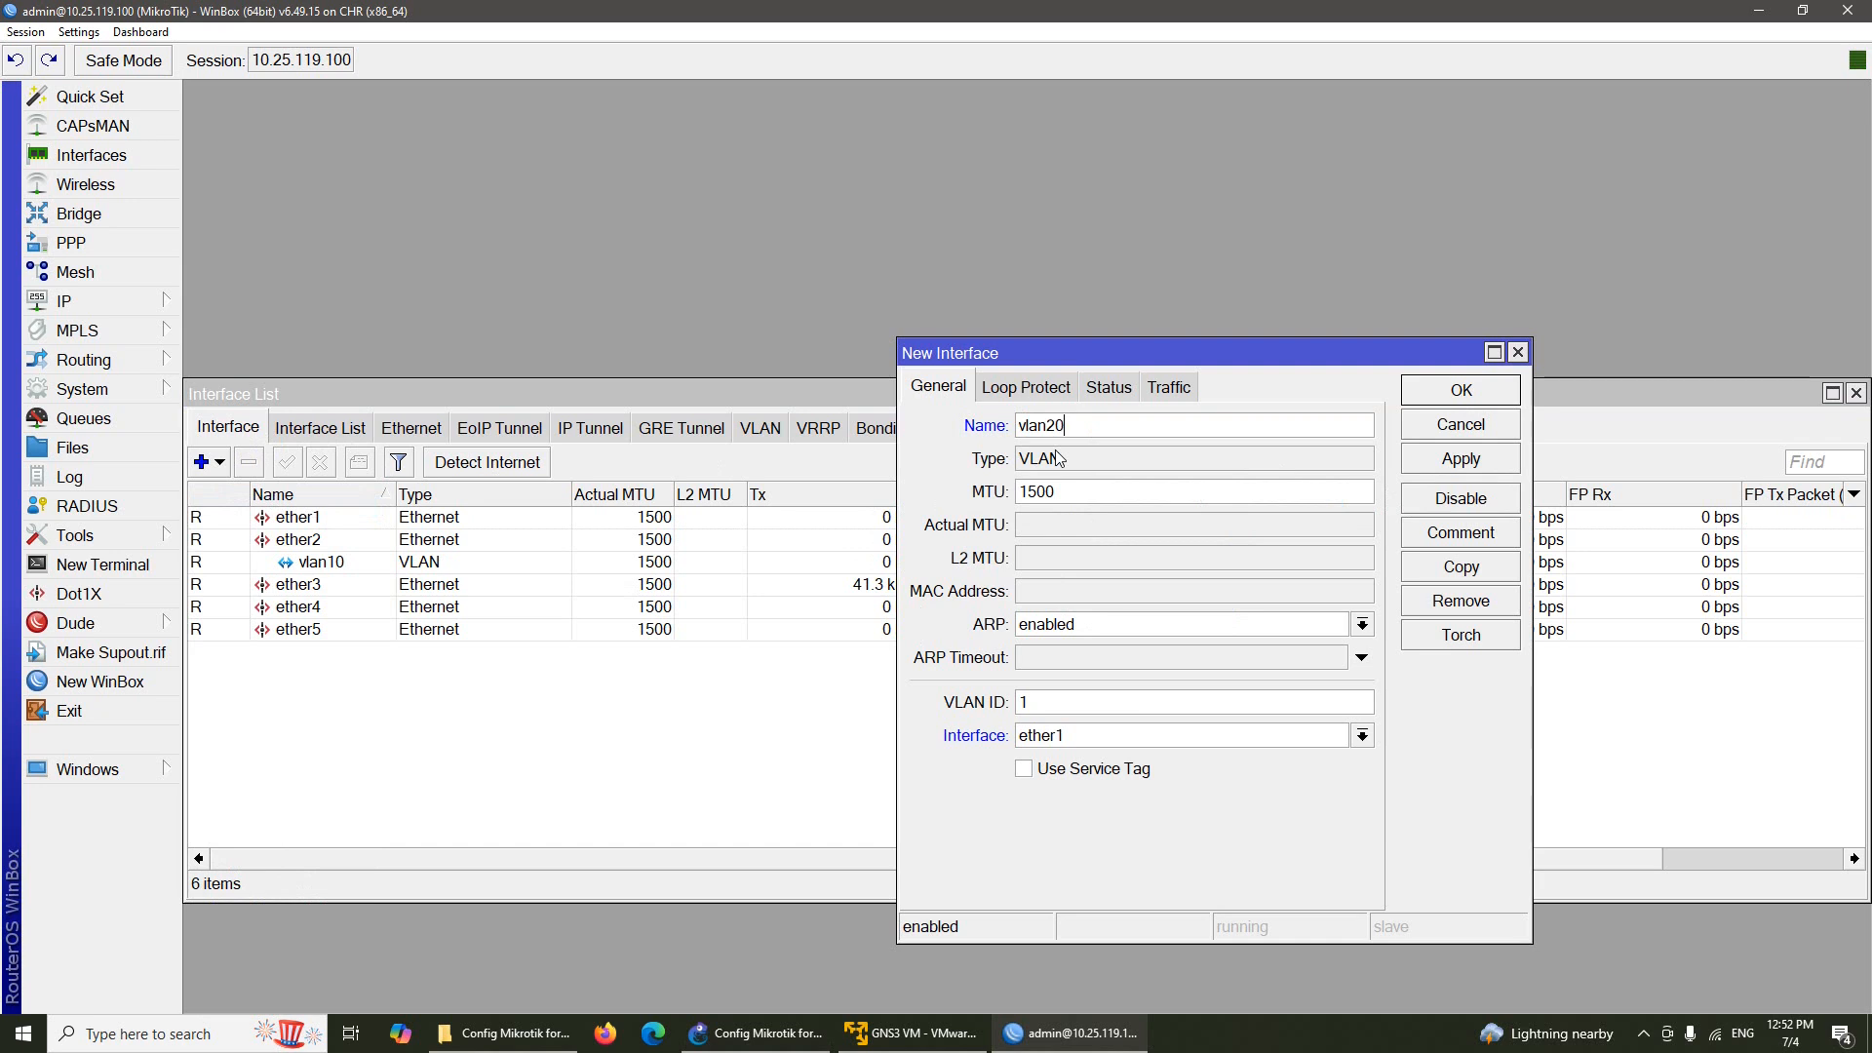
left_click(1144, 705)
key("BackSpace")
type("20")
left_click(1156, 739)
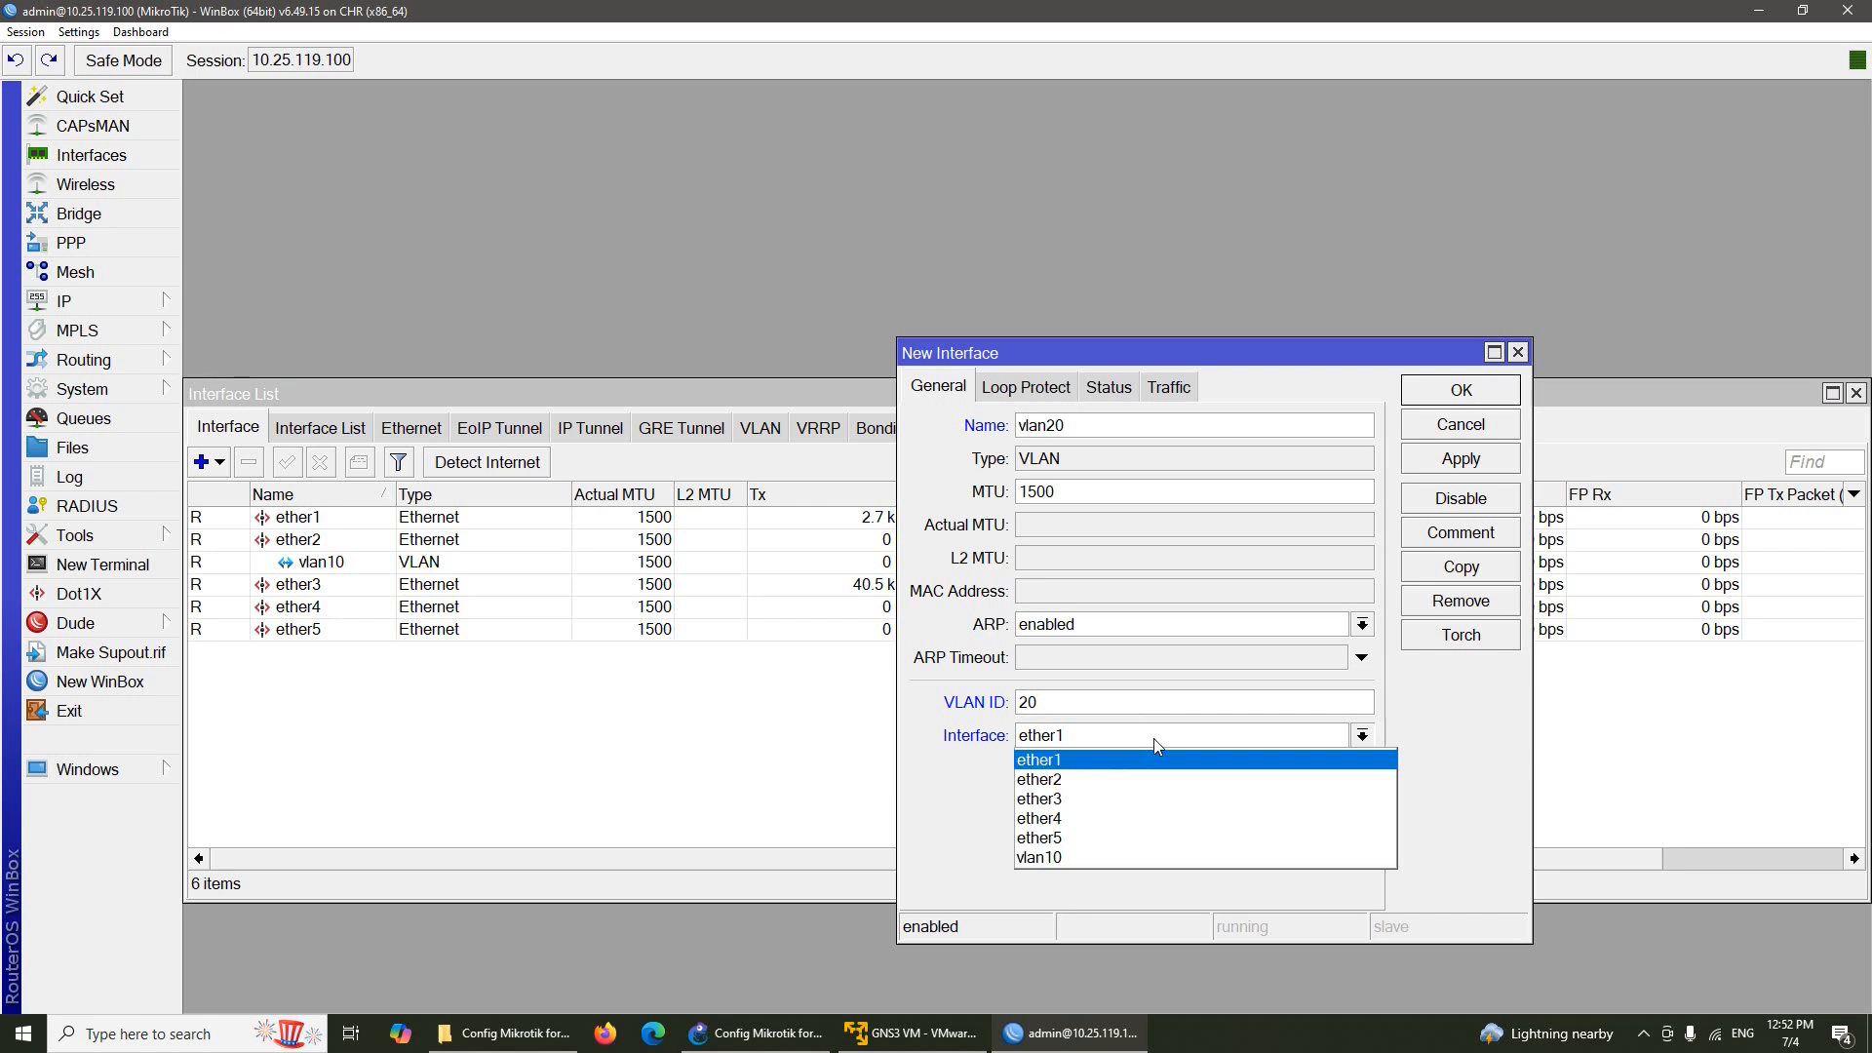
left_click(1156, 779)
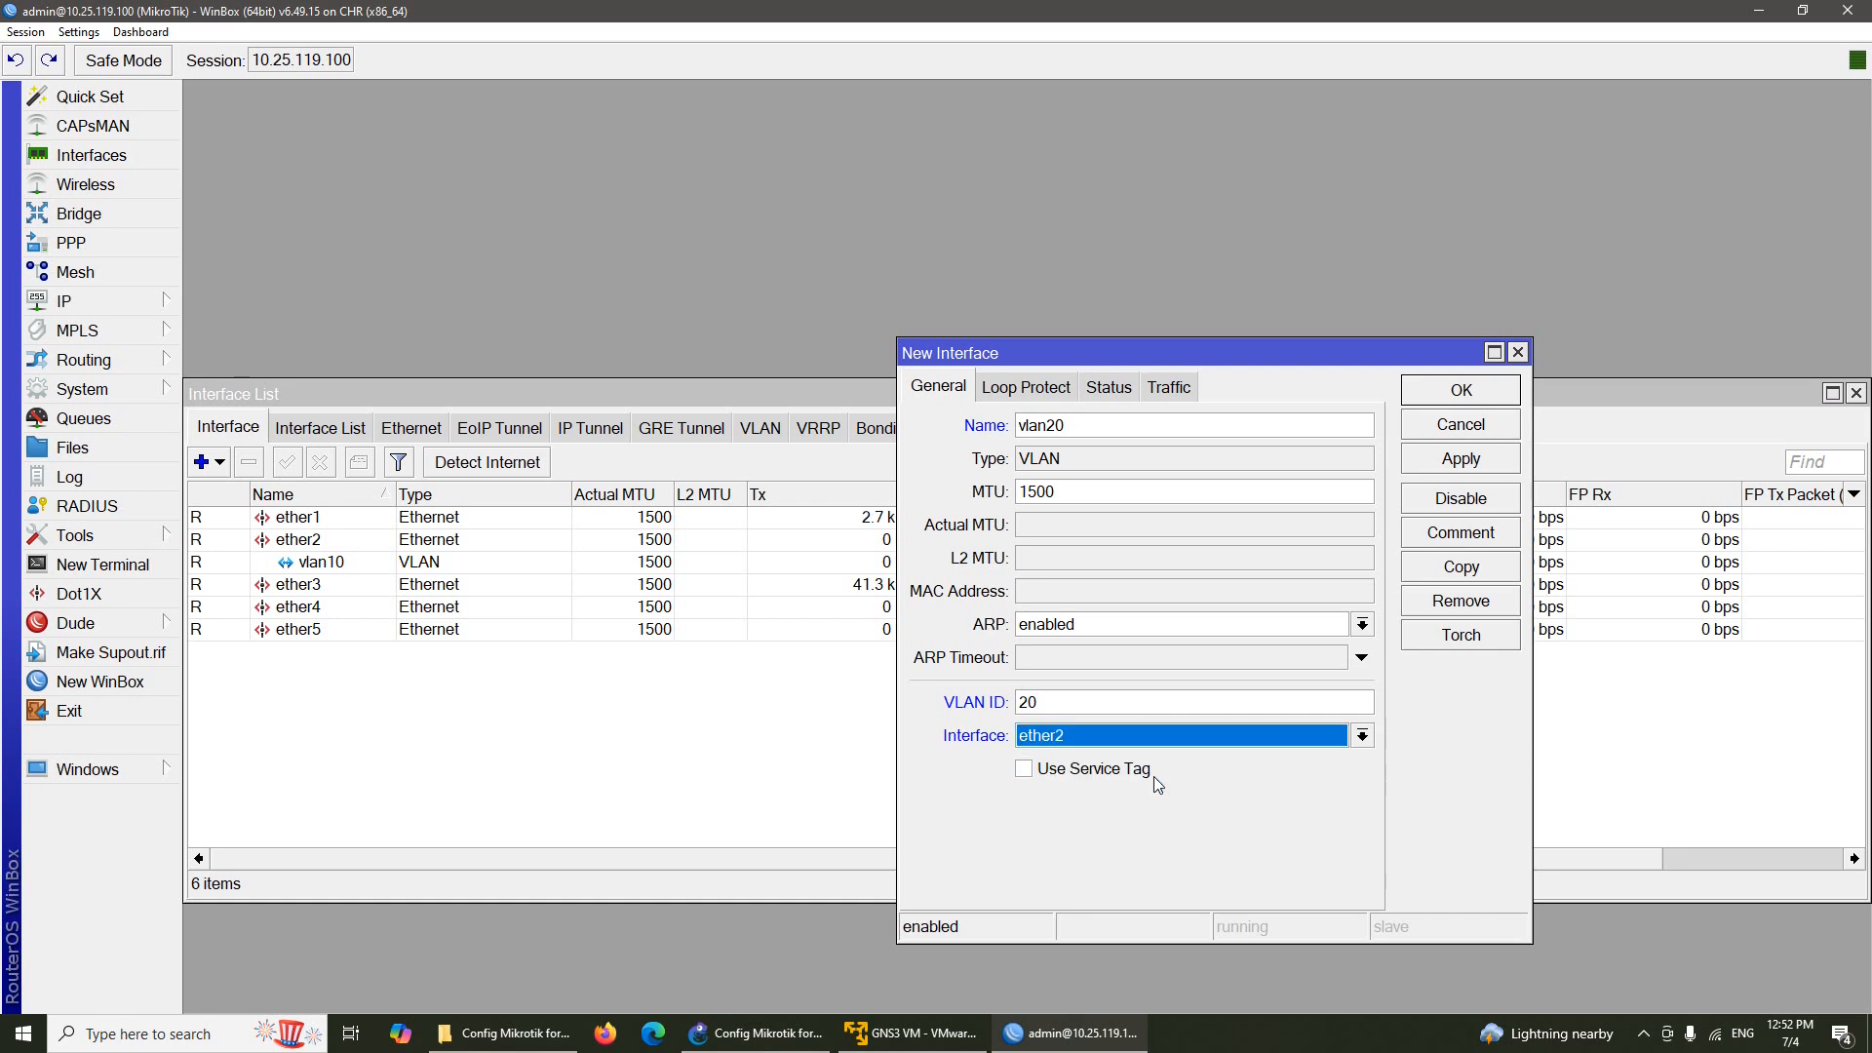
left_click(1425, 390)
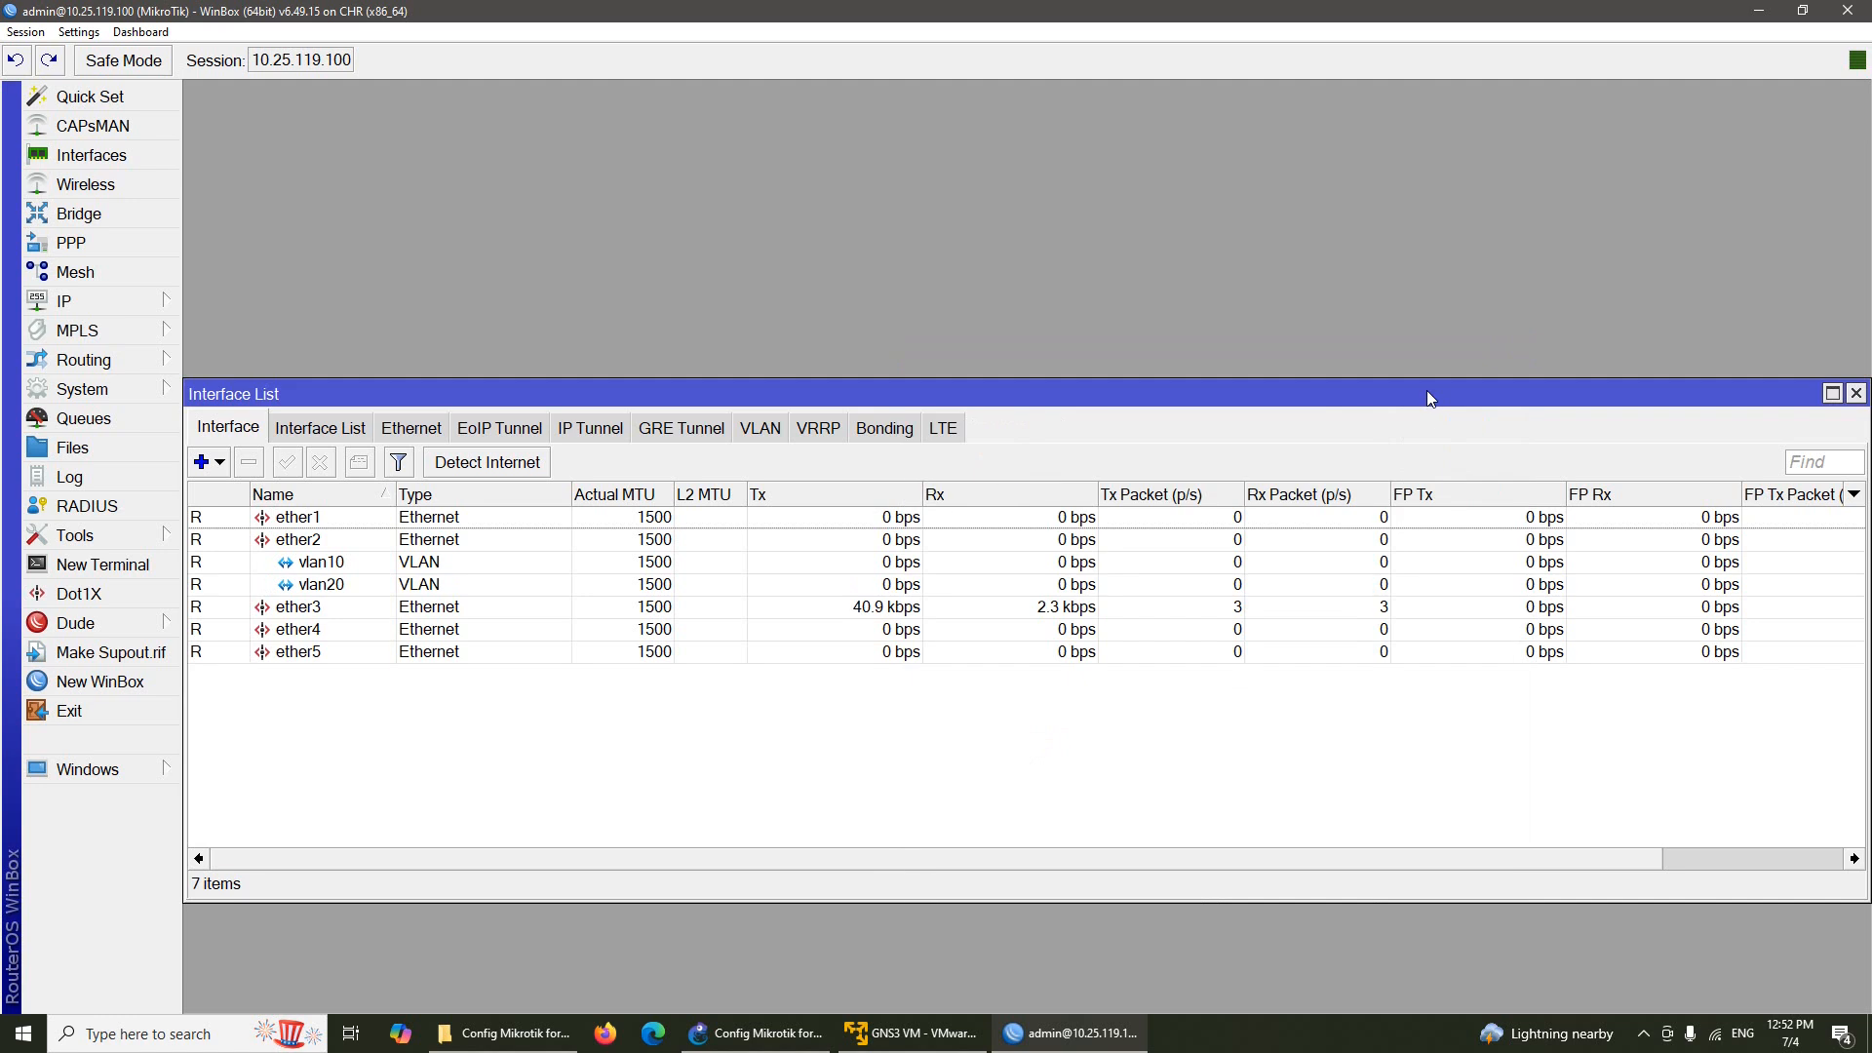
Close the Interface List window
left_click(1856, 392)
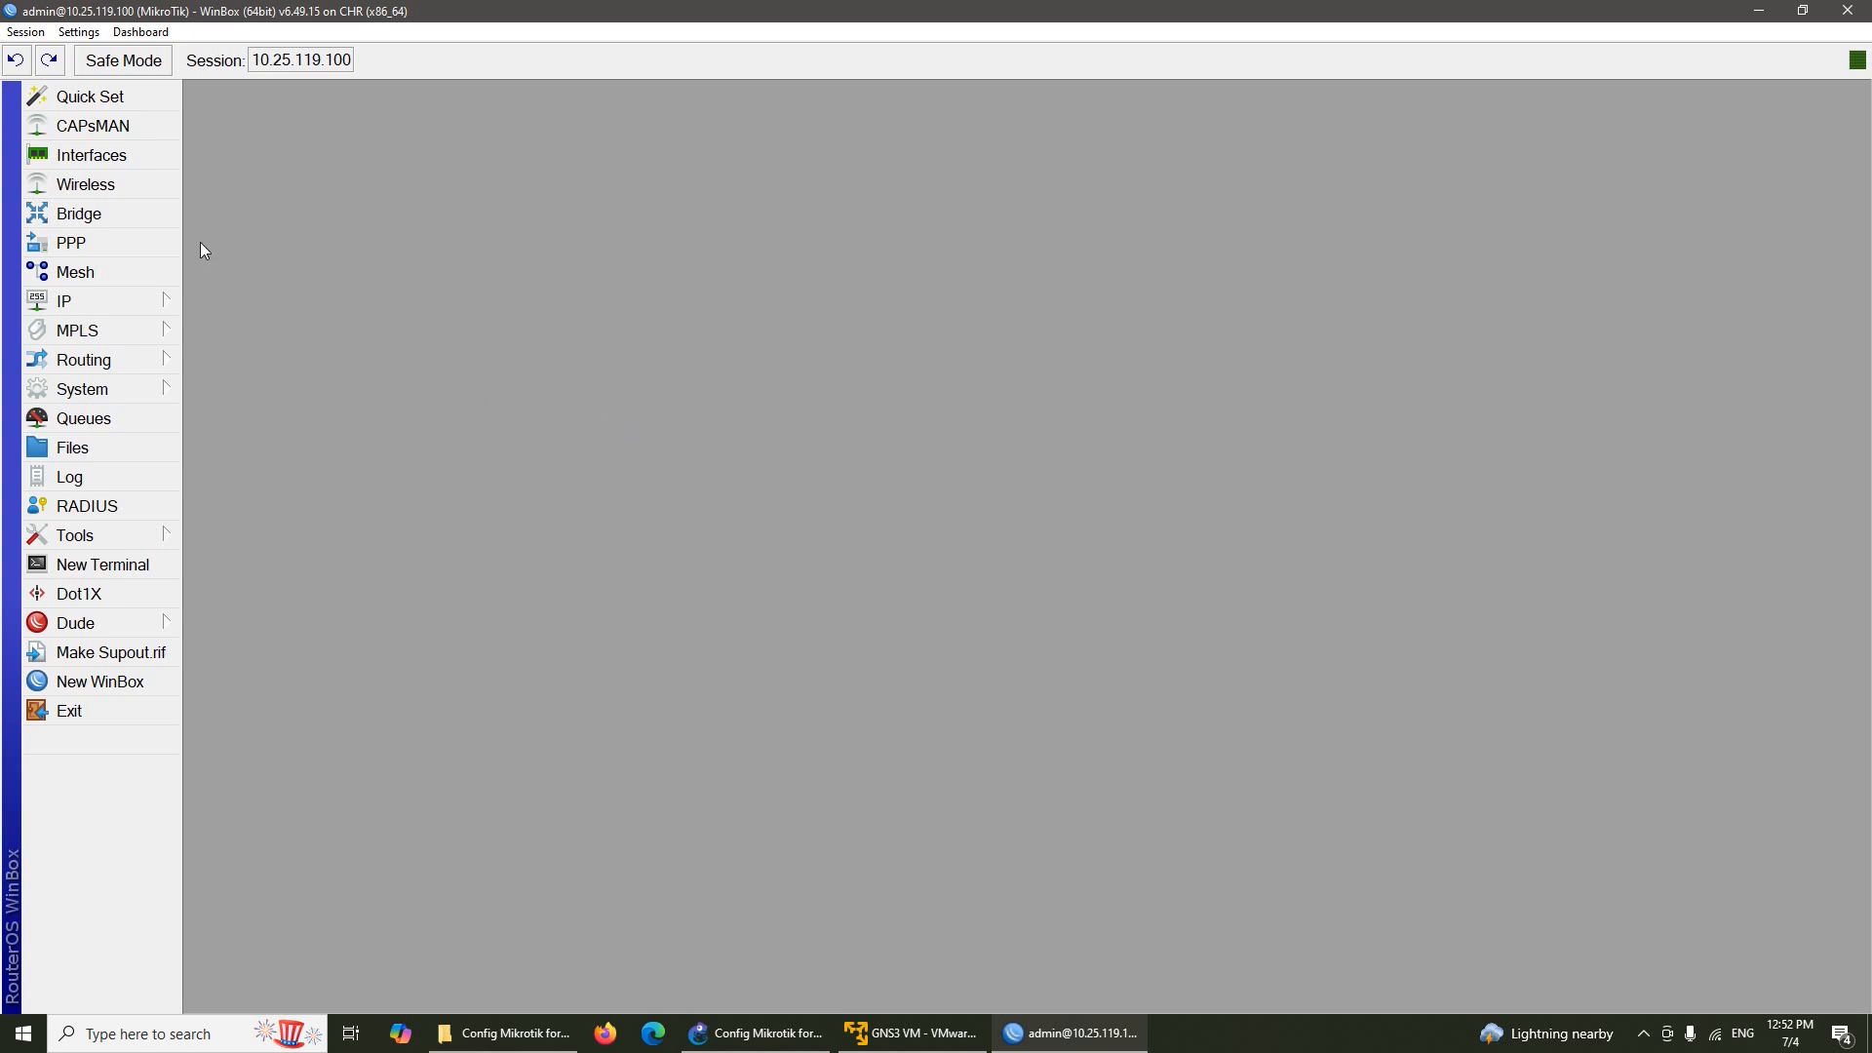
Start a new PPPoE Client in PPP, keeping the name pppoe-out1
left_click(132, 244)
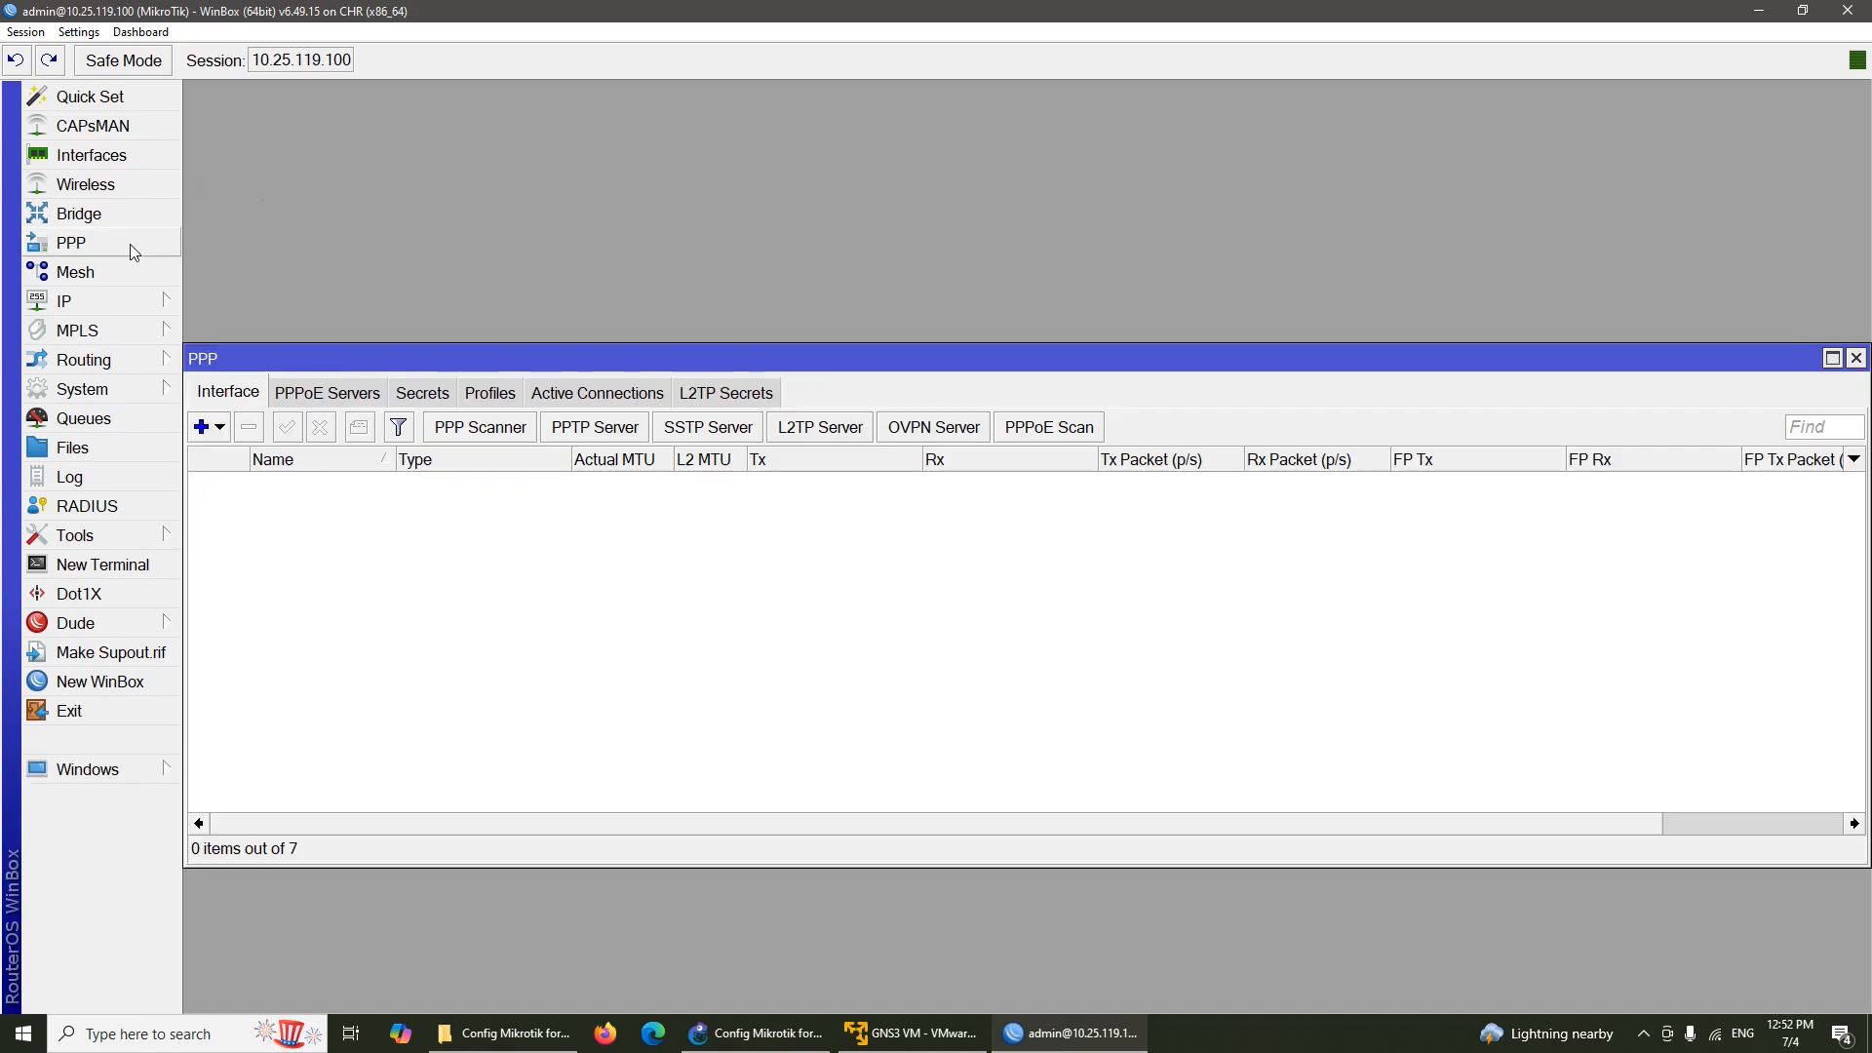
left_click(220, 427)
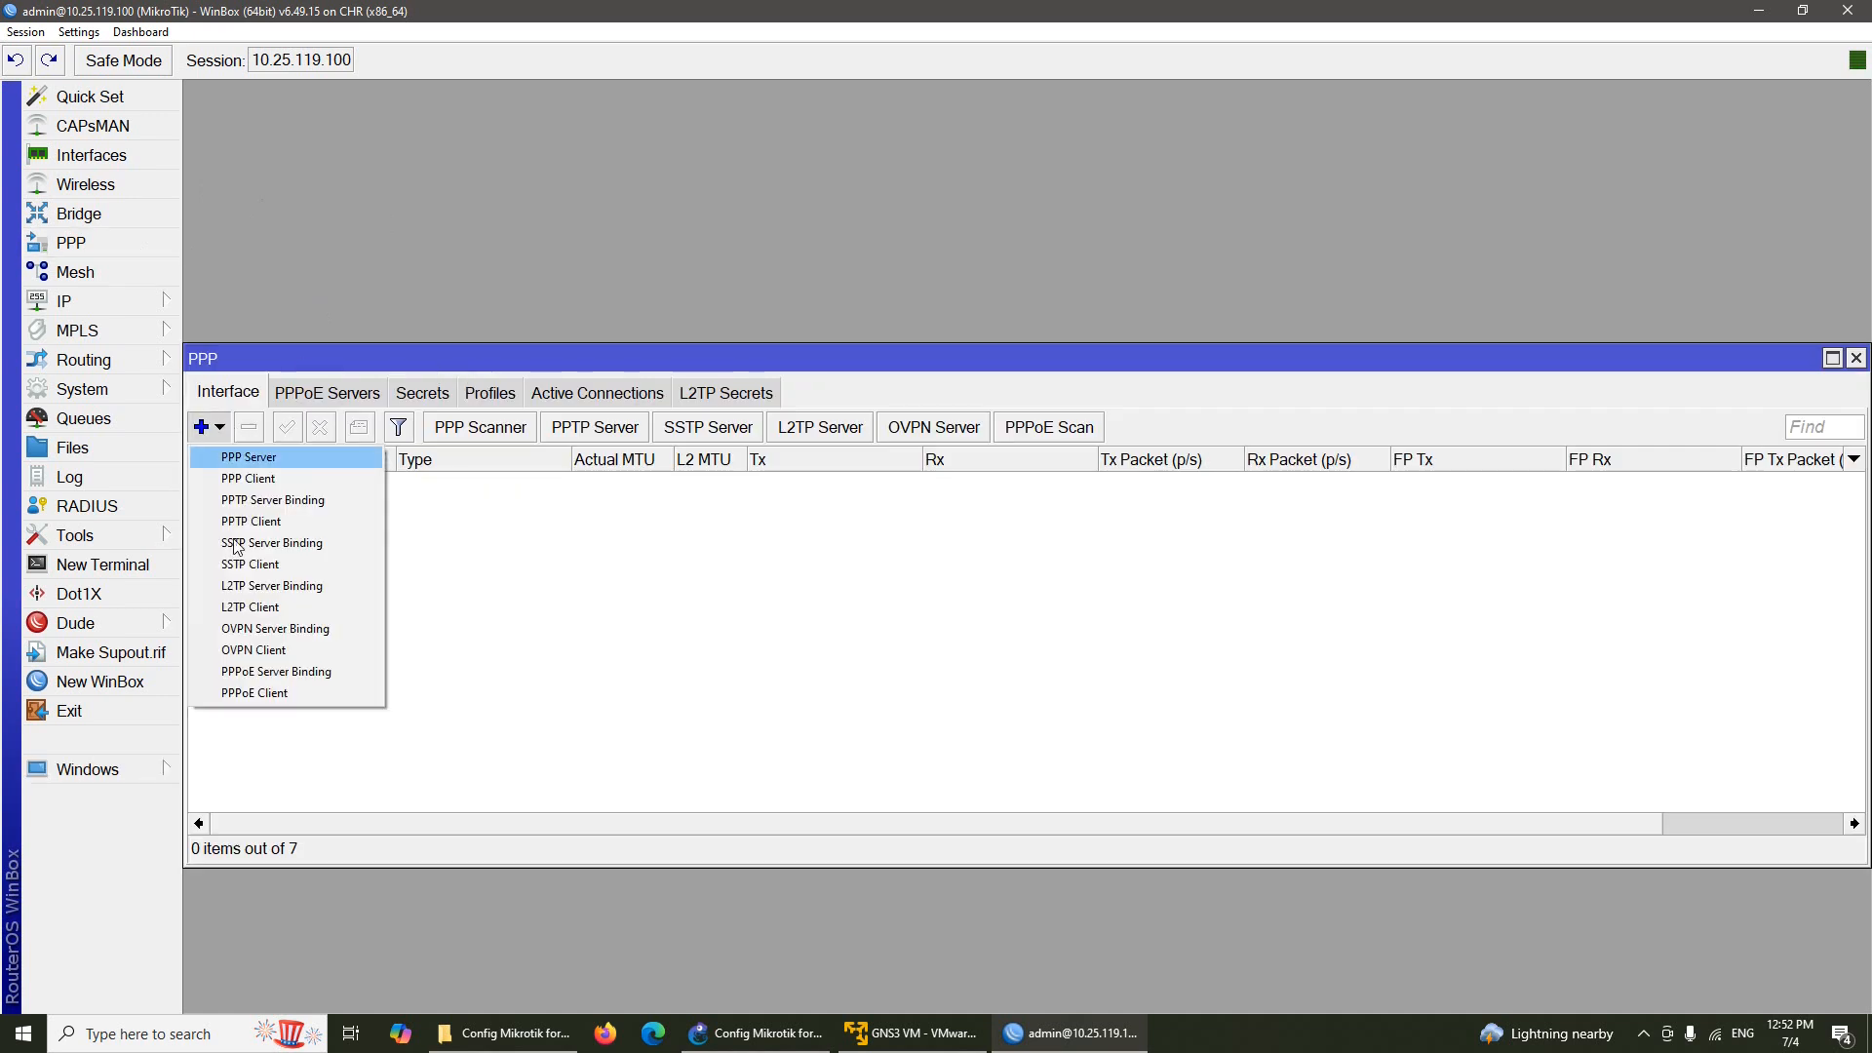
left_click(306, 696)
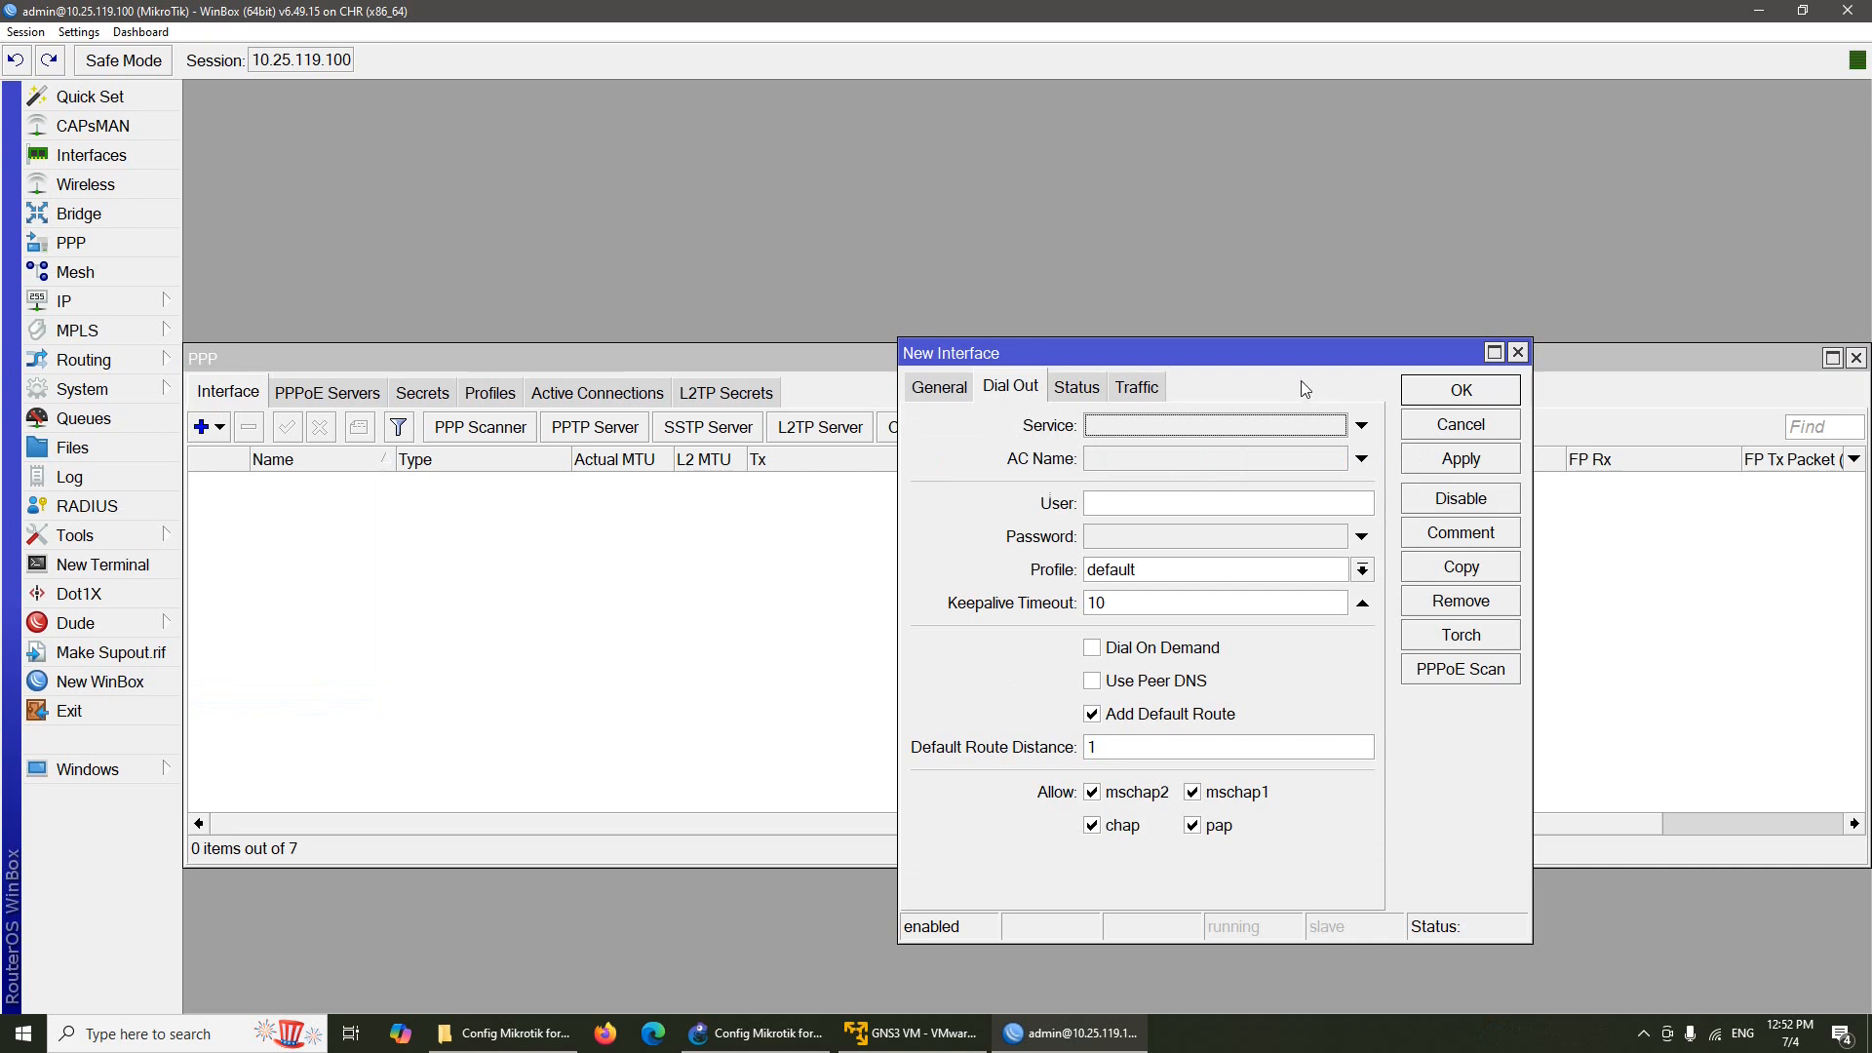
left_click(778, 1032)
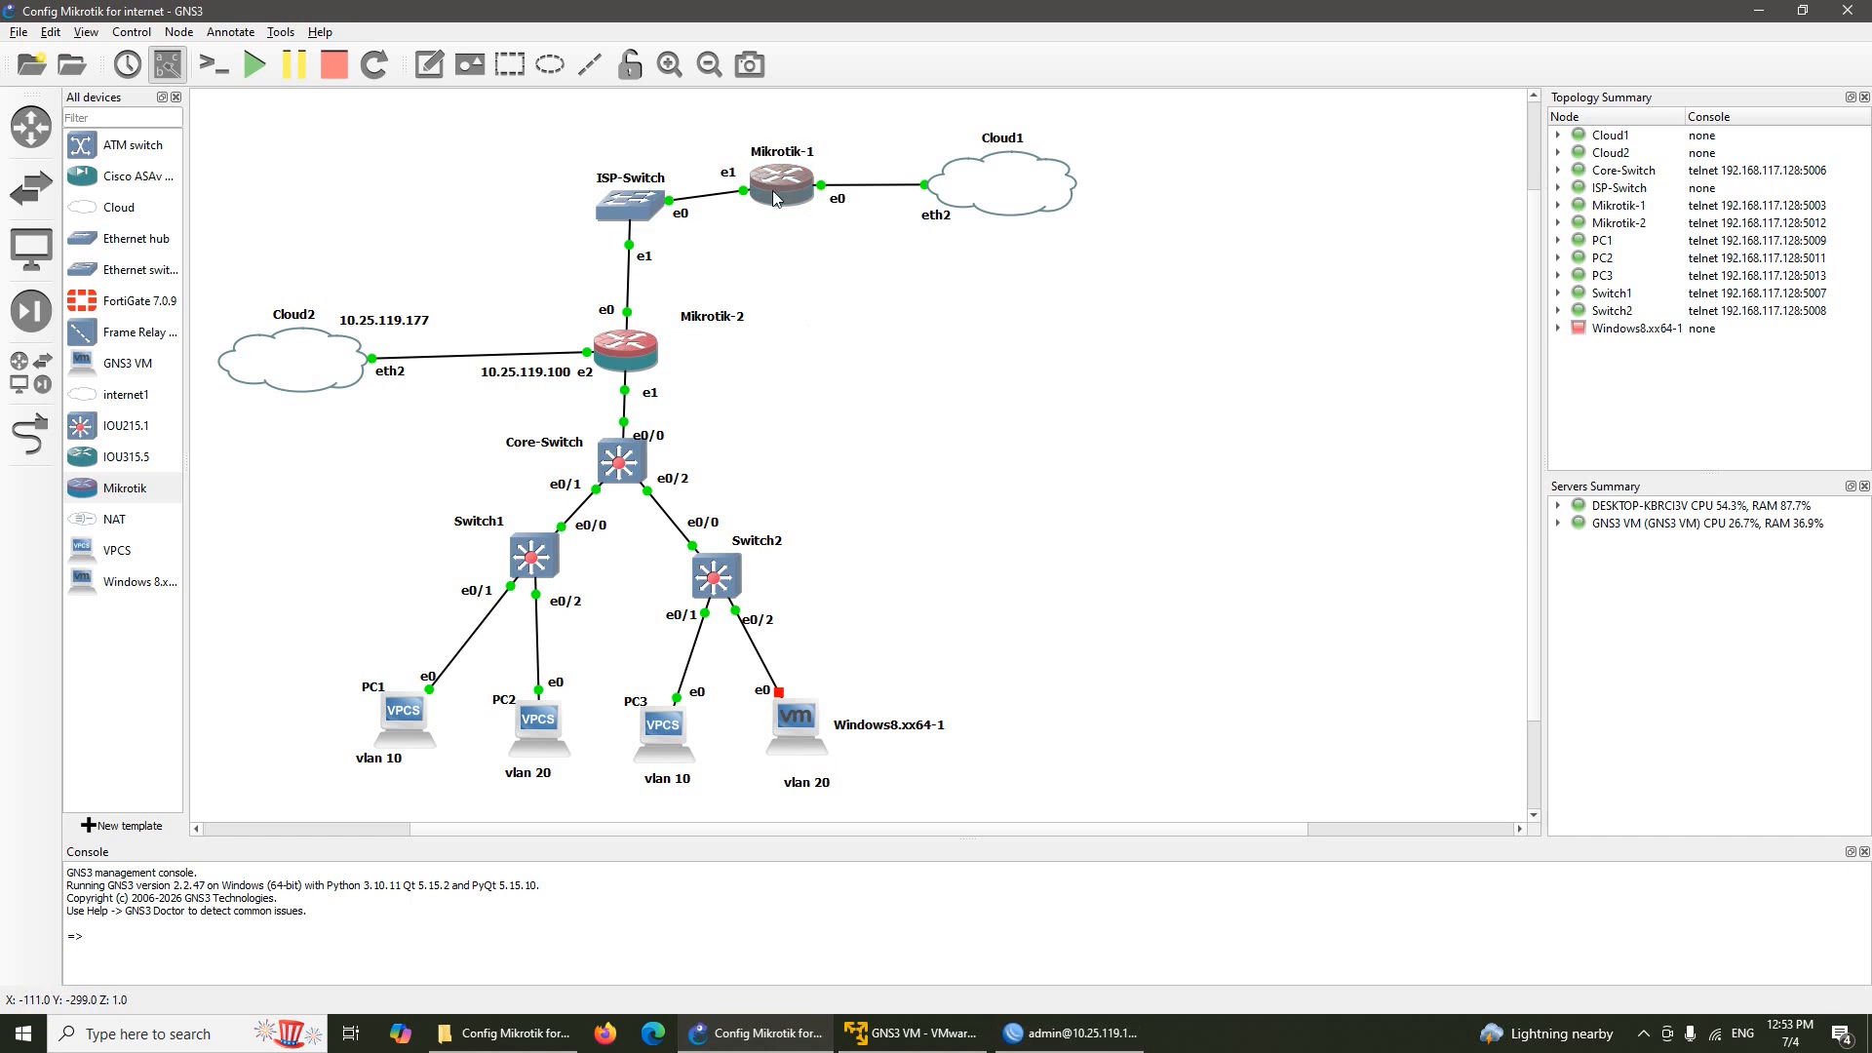
left_click(1062, 1034)
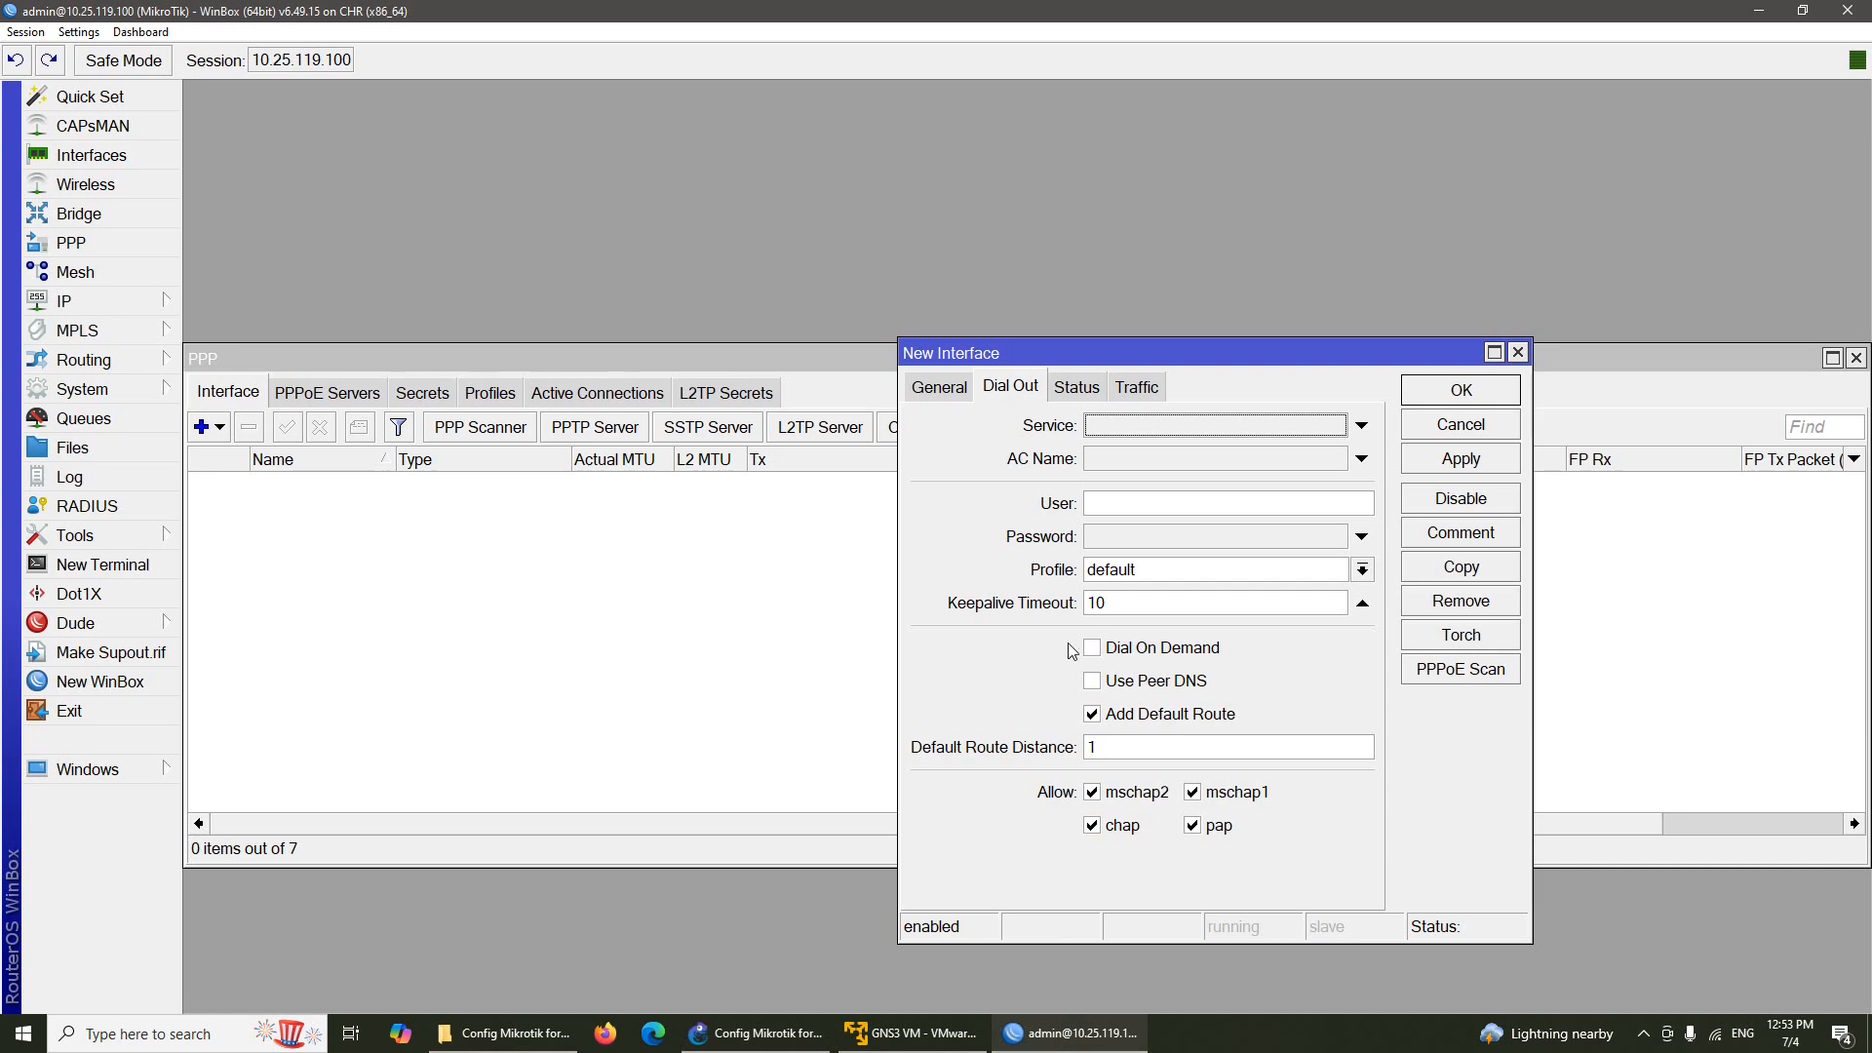
left_click(956, 388)
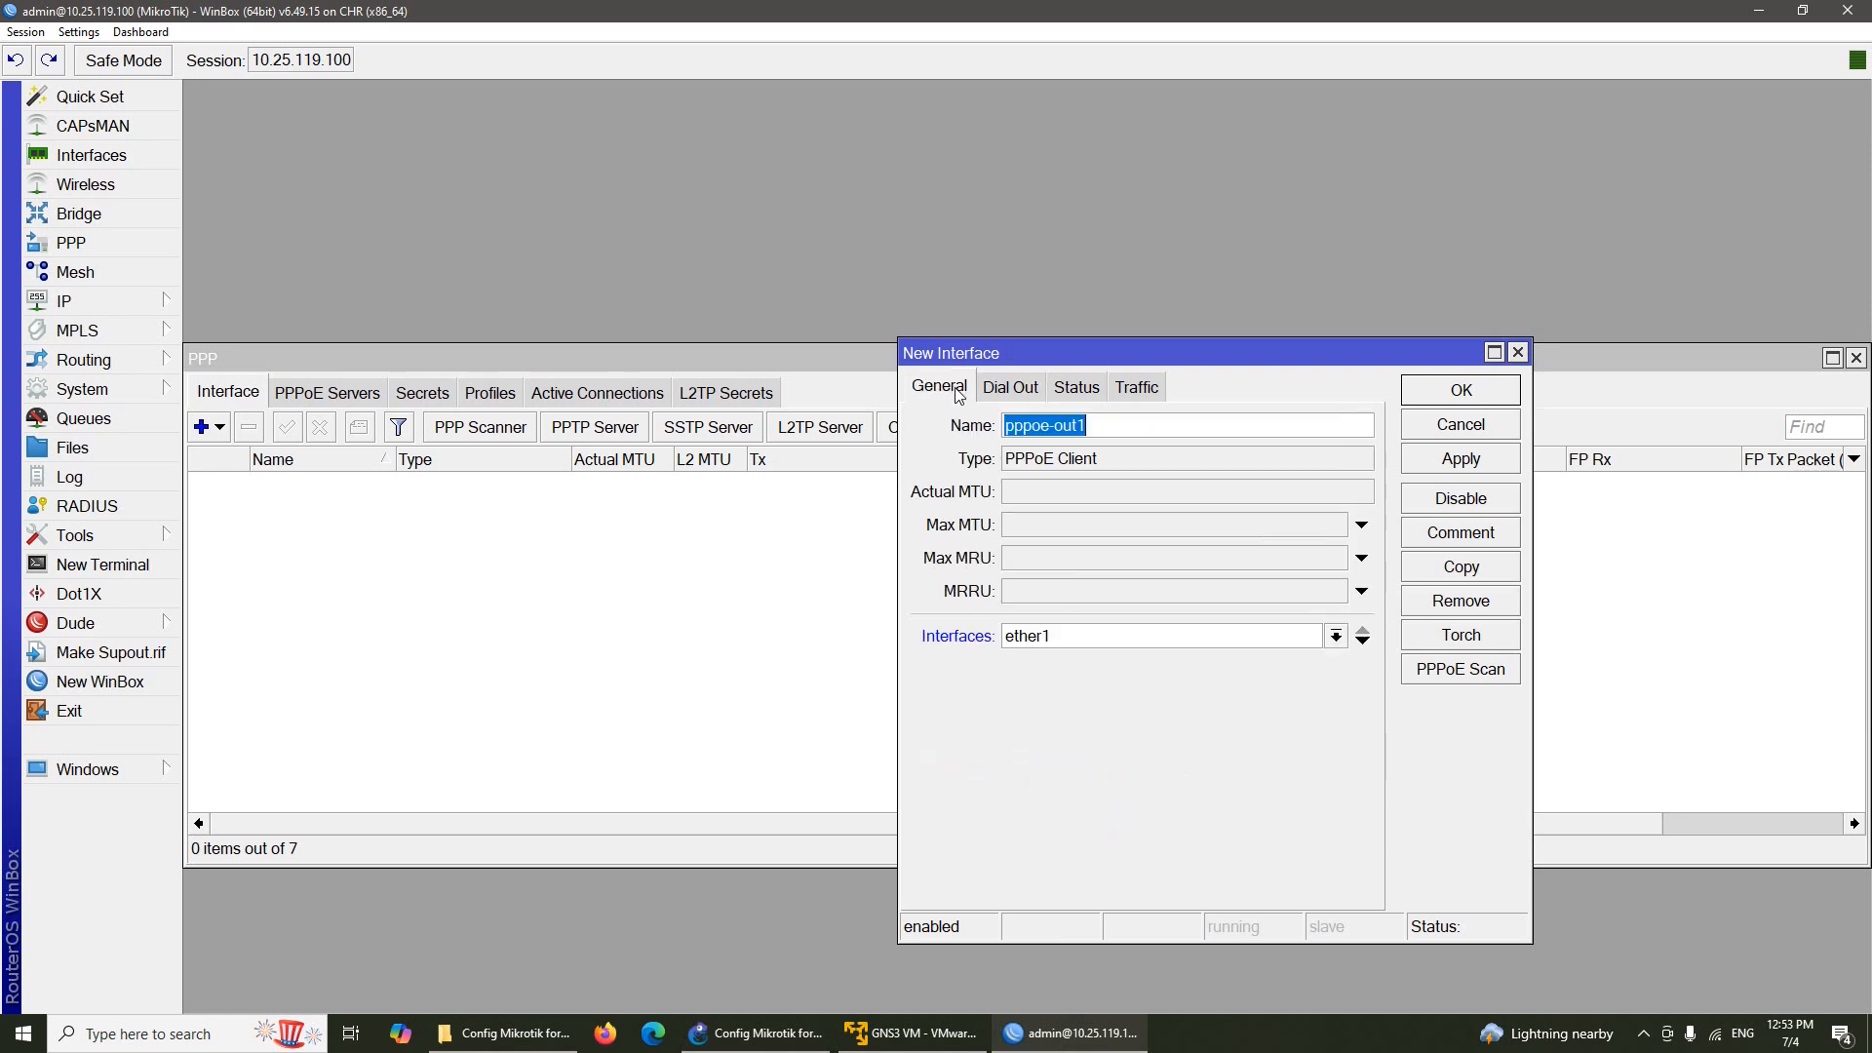
left_click(1137, 426)
left_click(770, 1032)
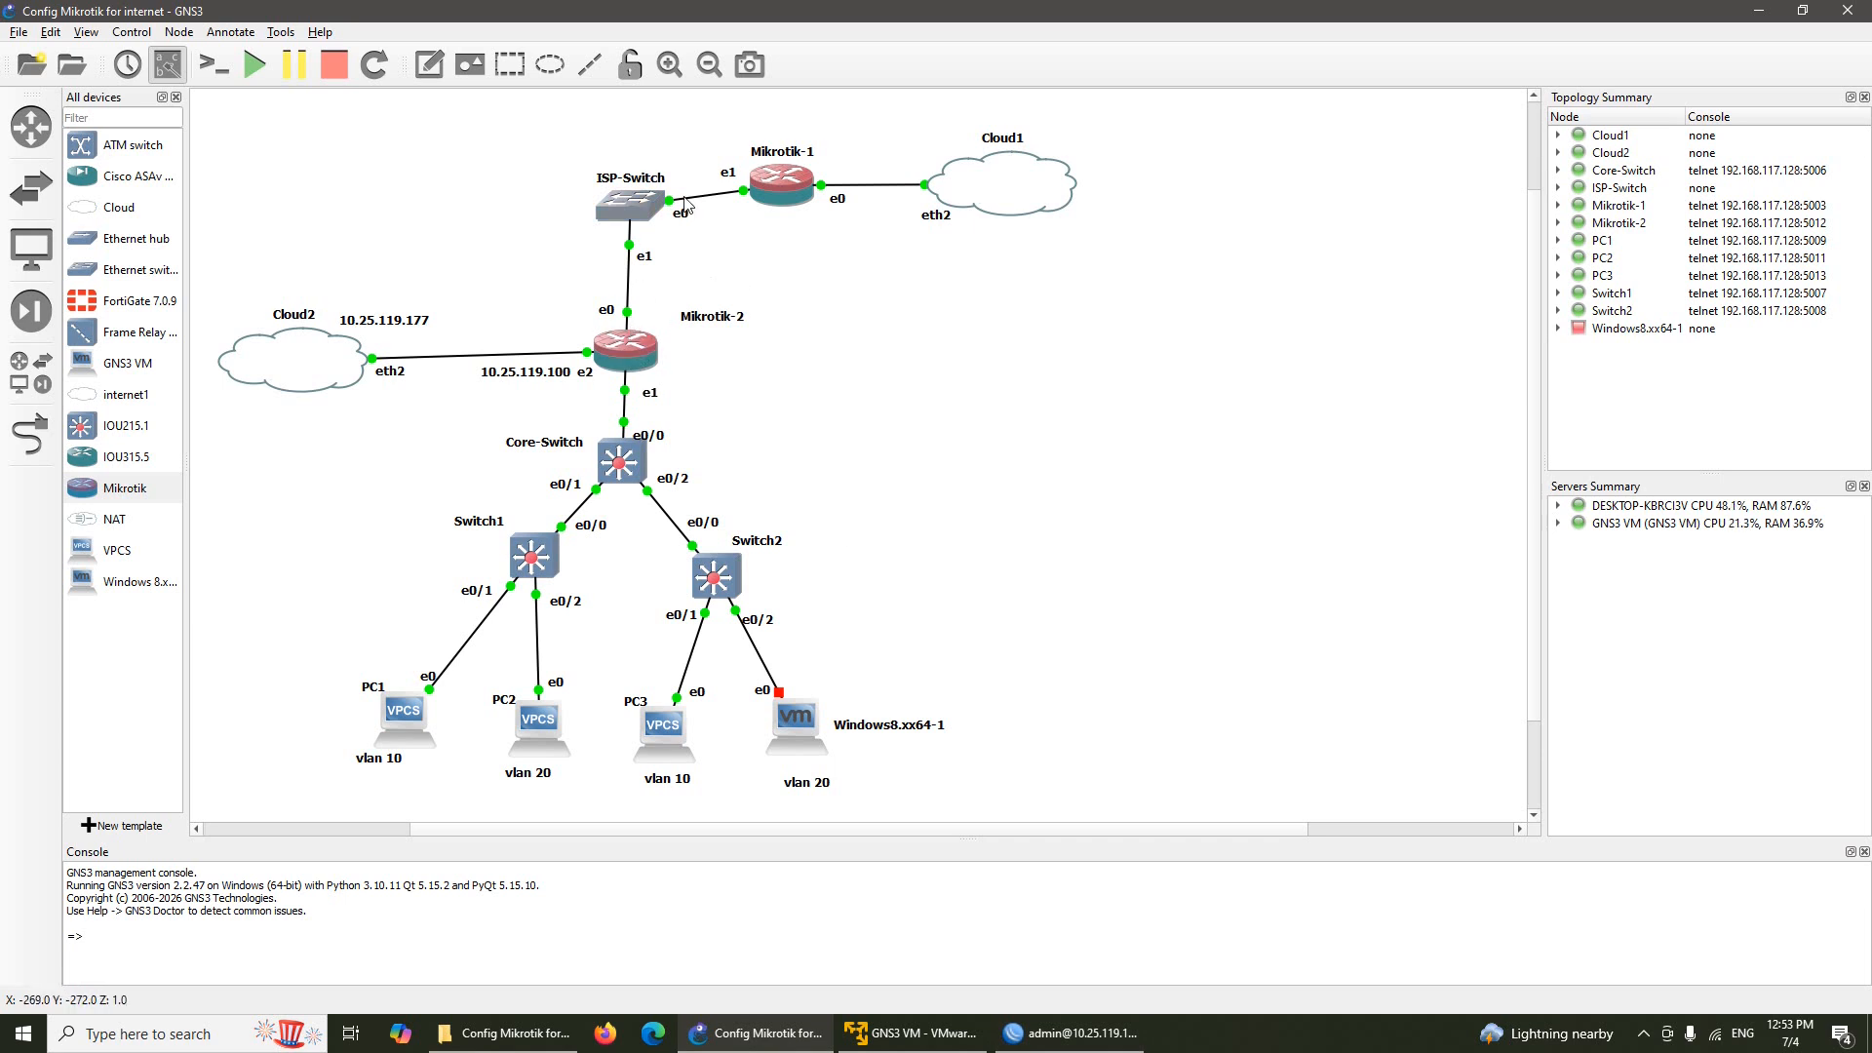
left_click(1070, 1032)
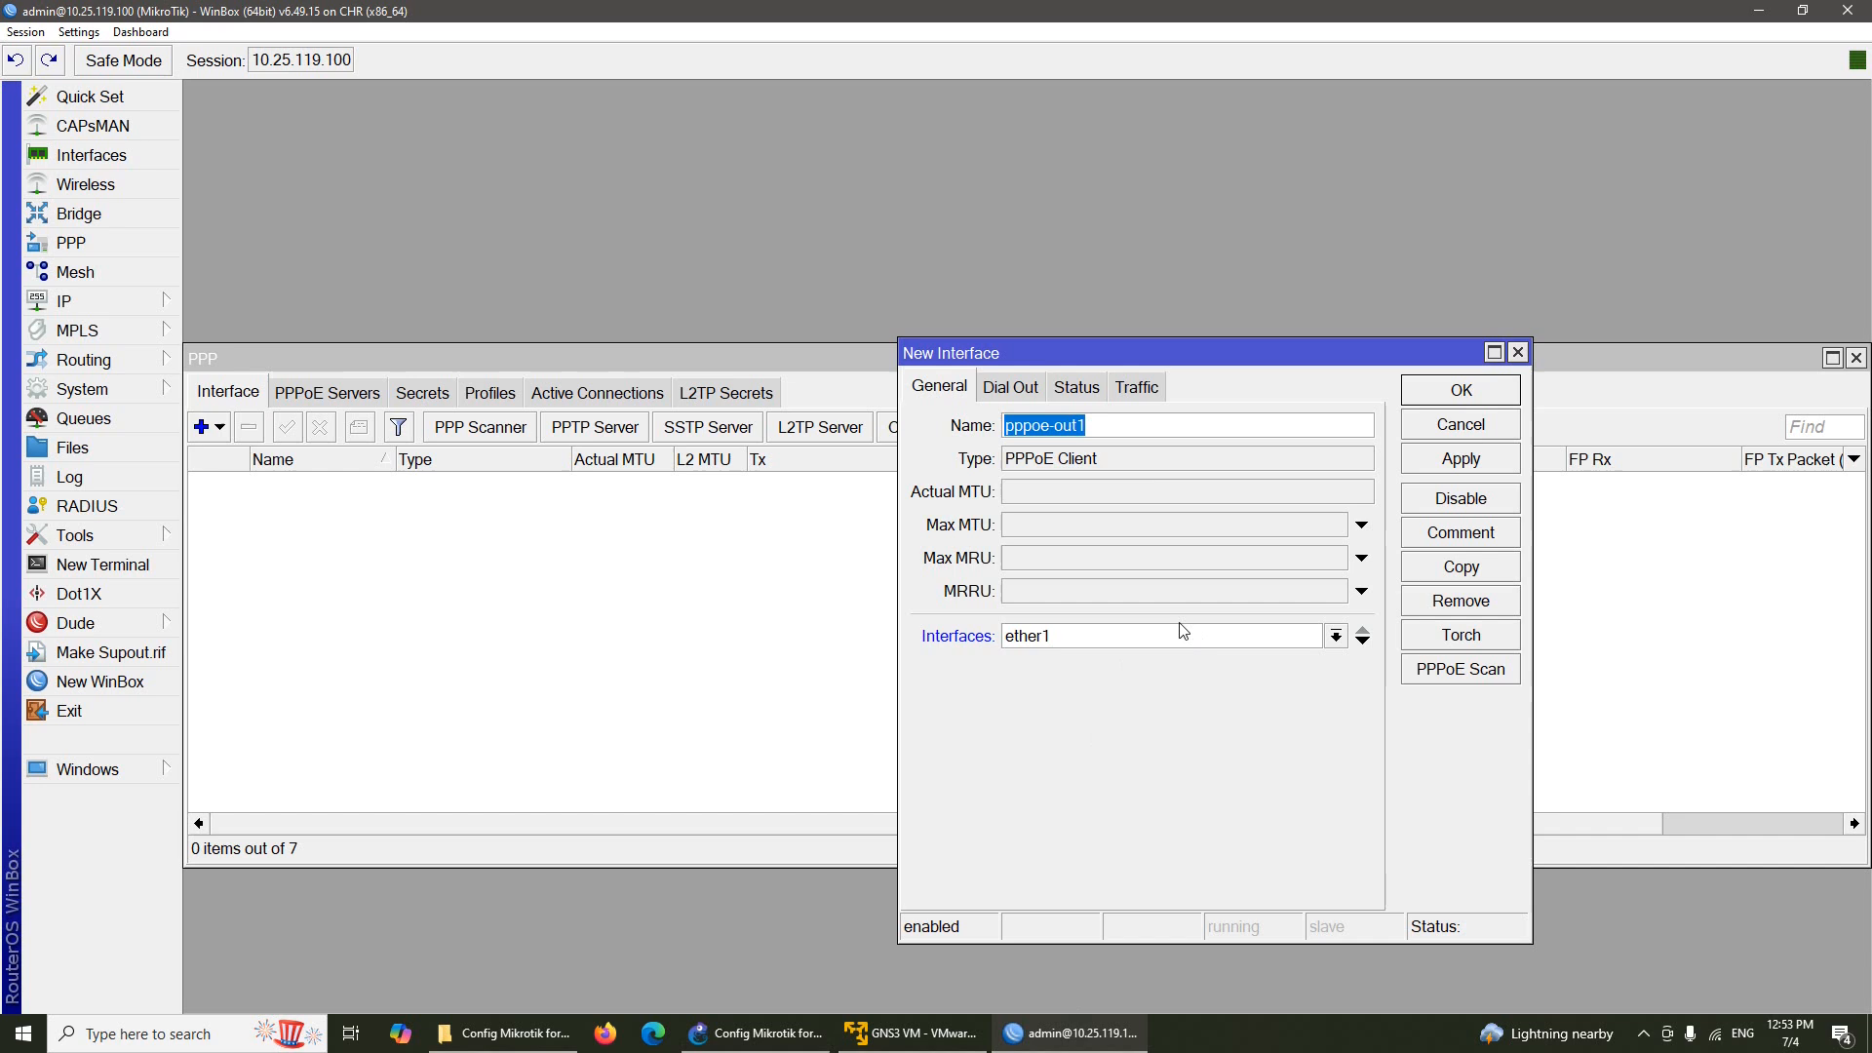
Enter the ISP account's user name and password on Dial Out, untick Add Default Route, and save
left_click(1011, 387)
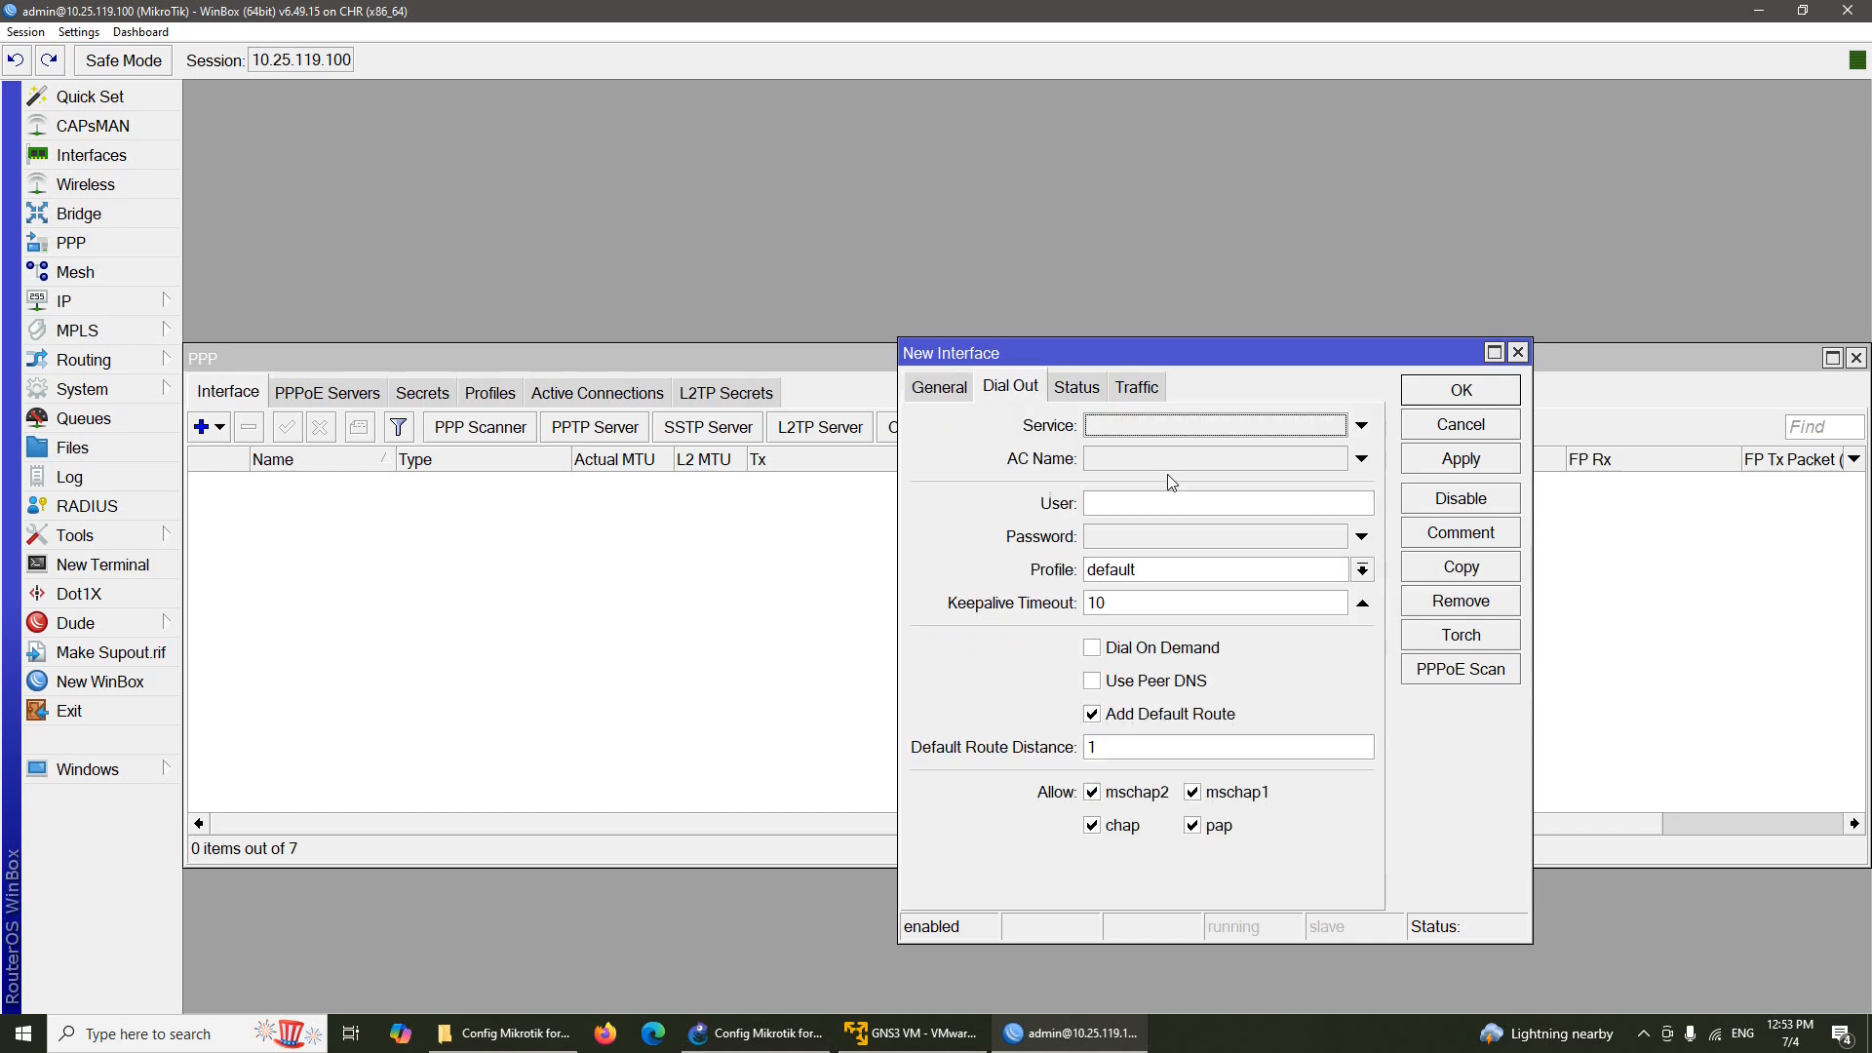
left_click(1174, 507)
type("ac")
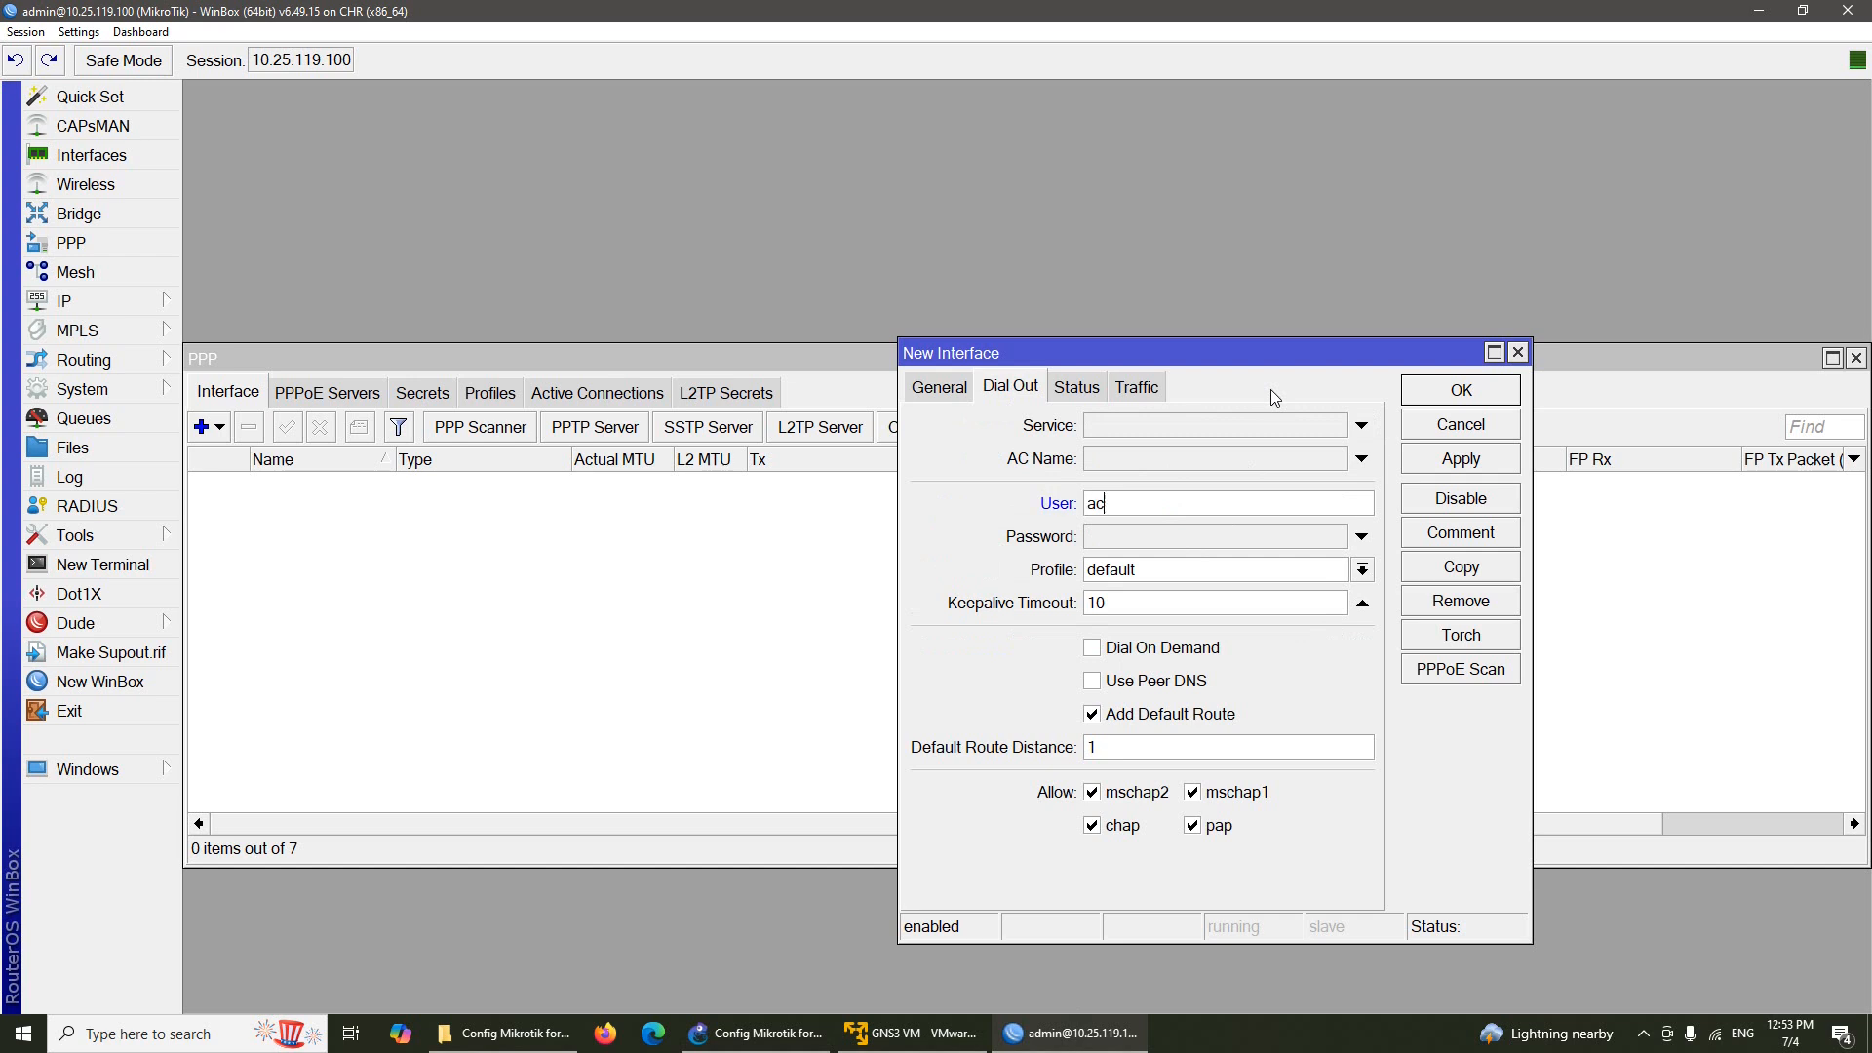
type("c@123")
left_click(1236, 536)
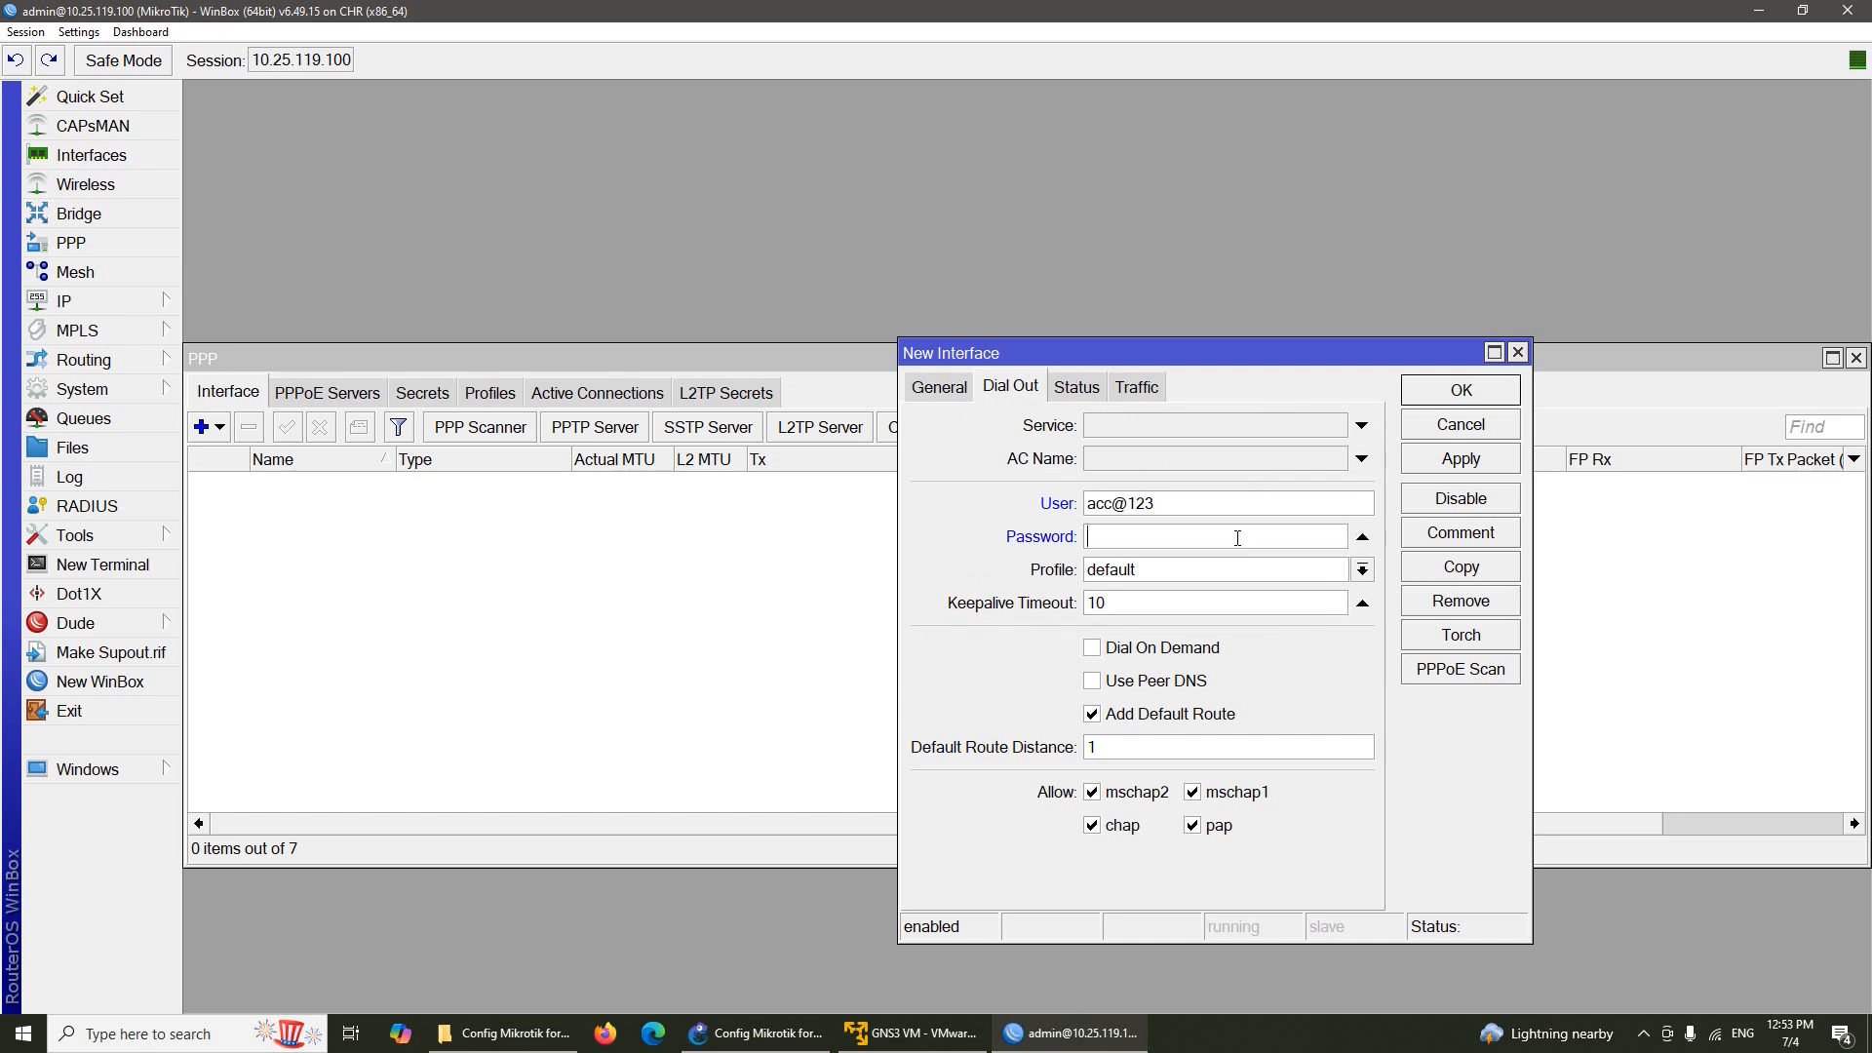
type("pass@123")
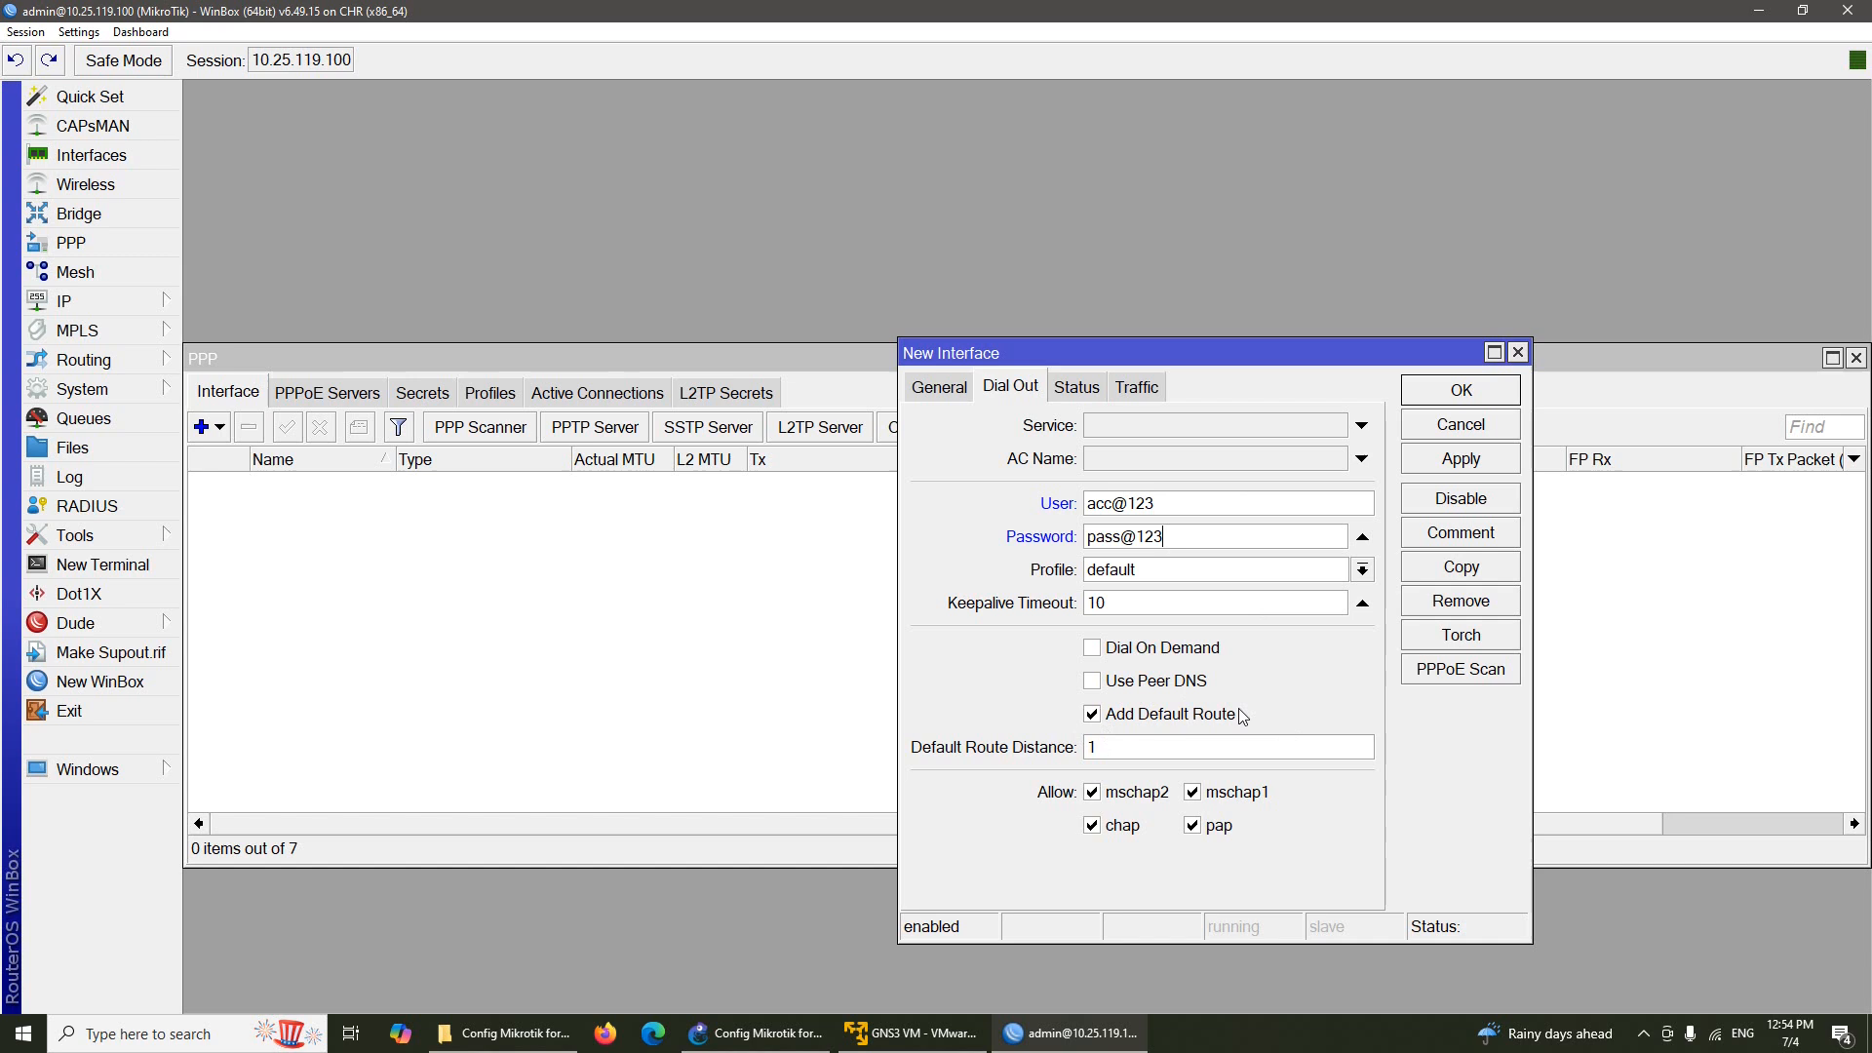
left_click(1093, 713)
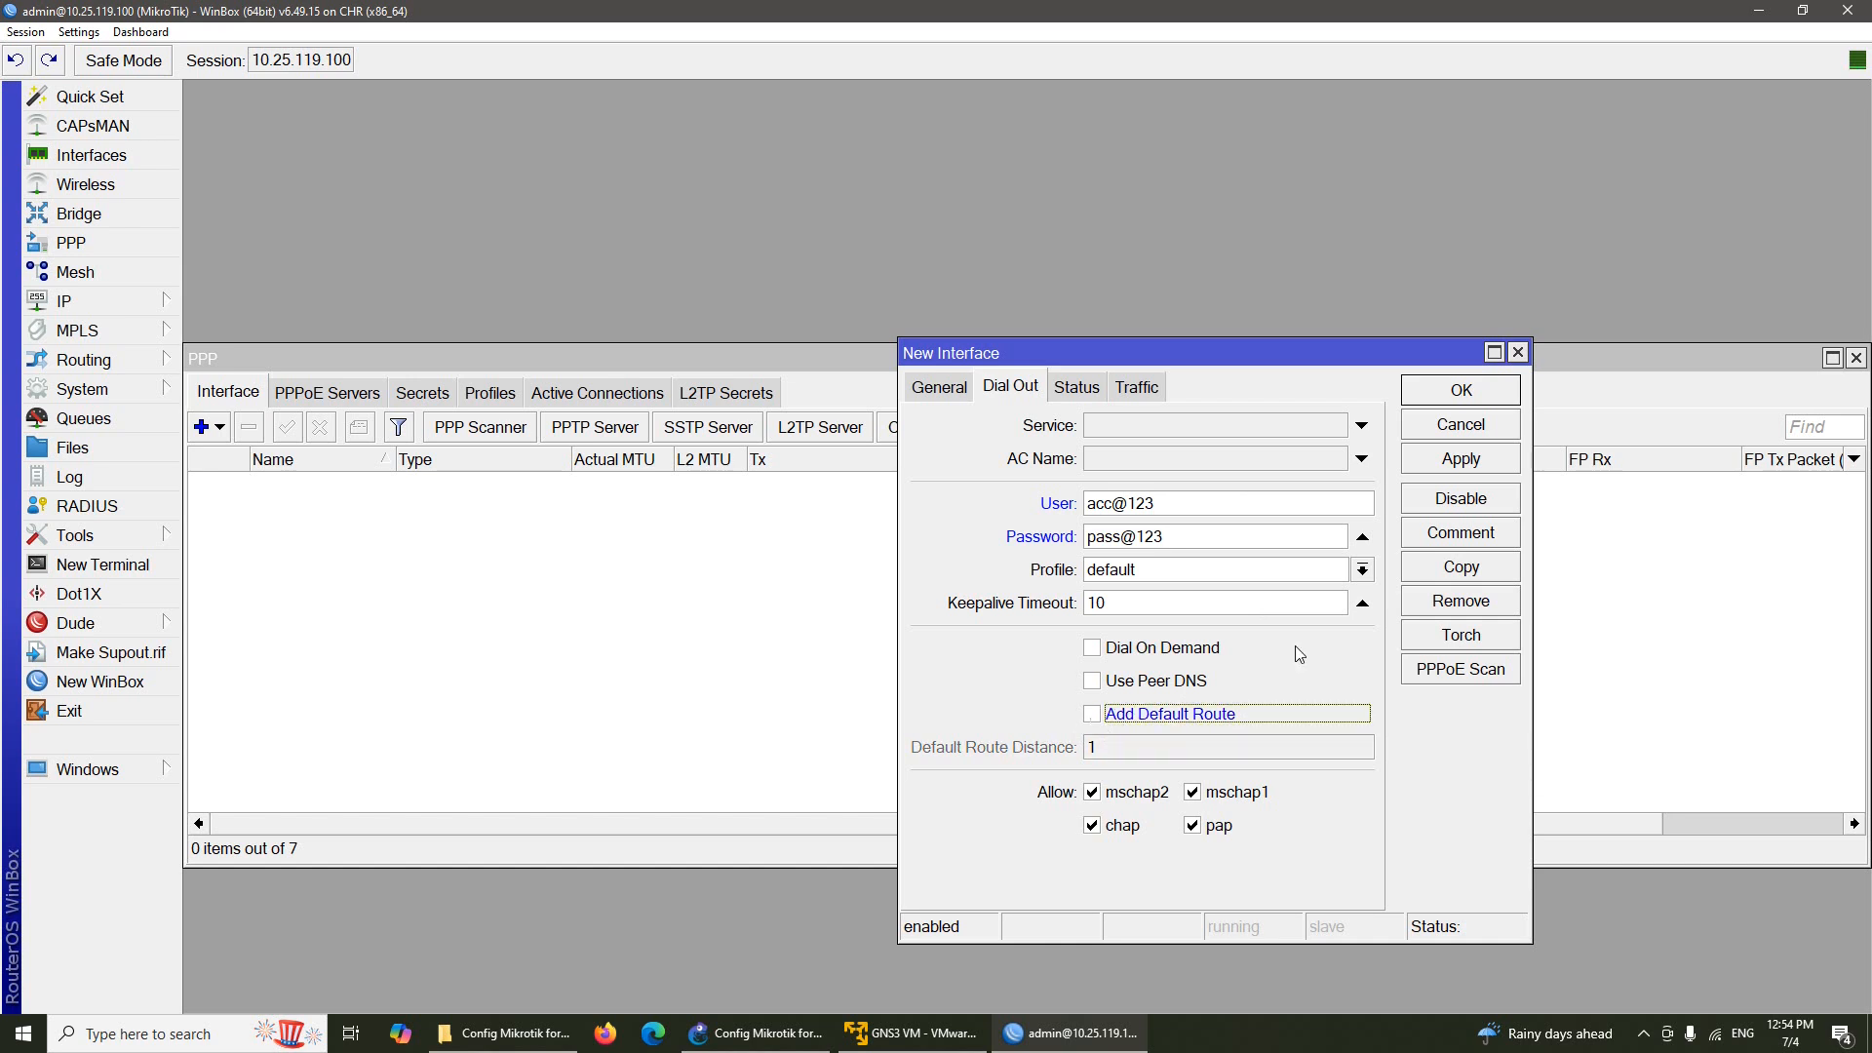
left_click(1449, 392)
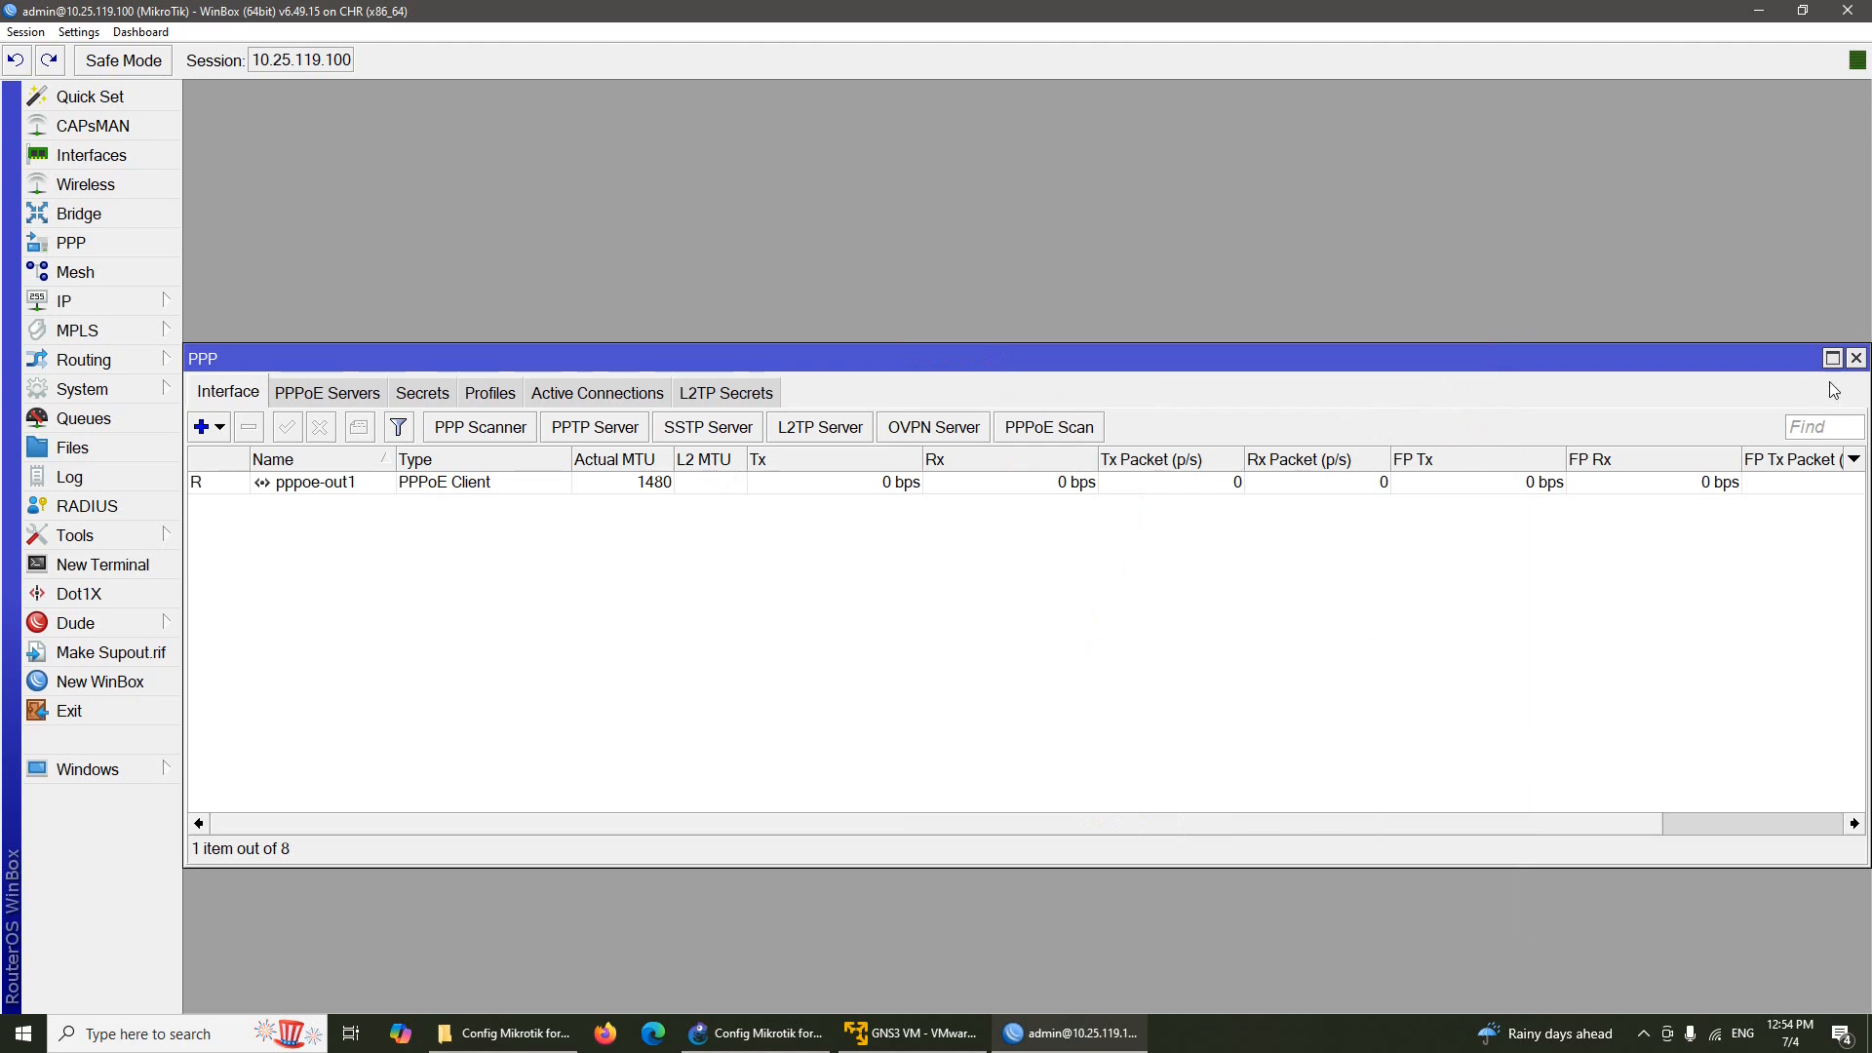
Check the IP address list for the 20.20.20.151 address on pppoe-out1
left_click(1858, 359)
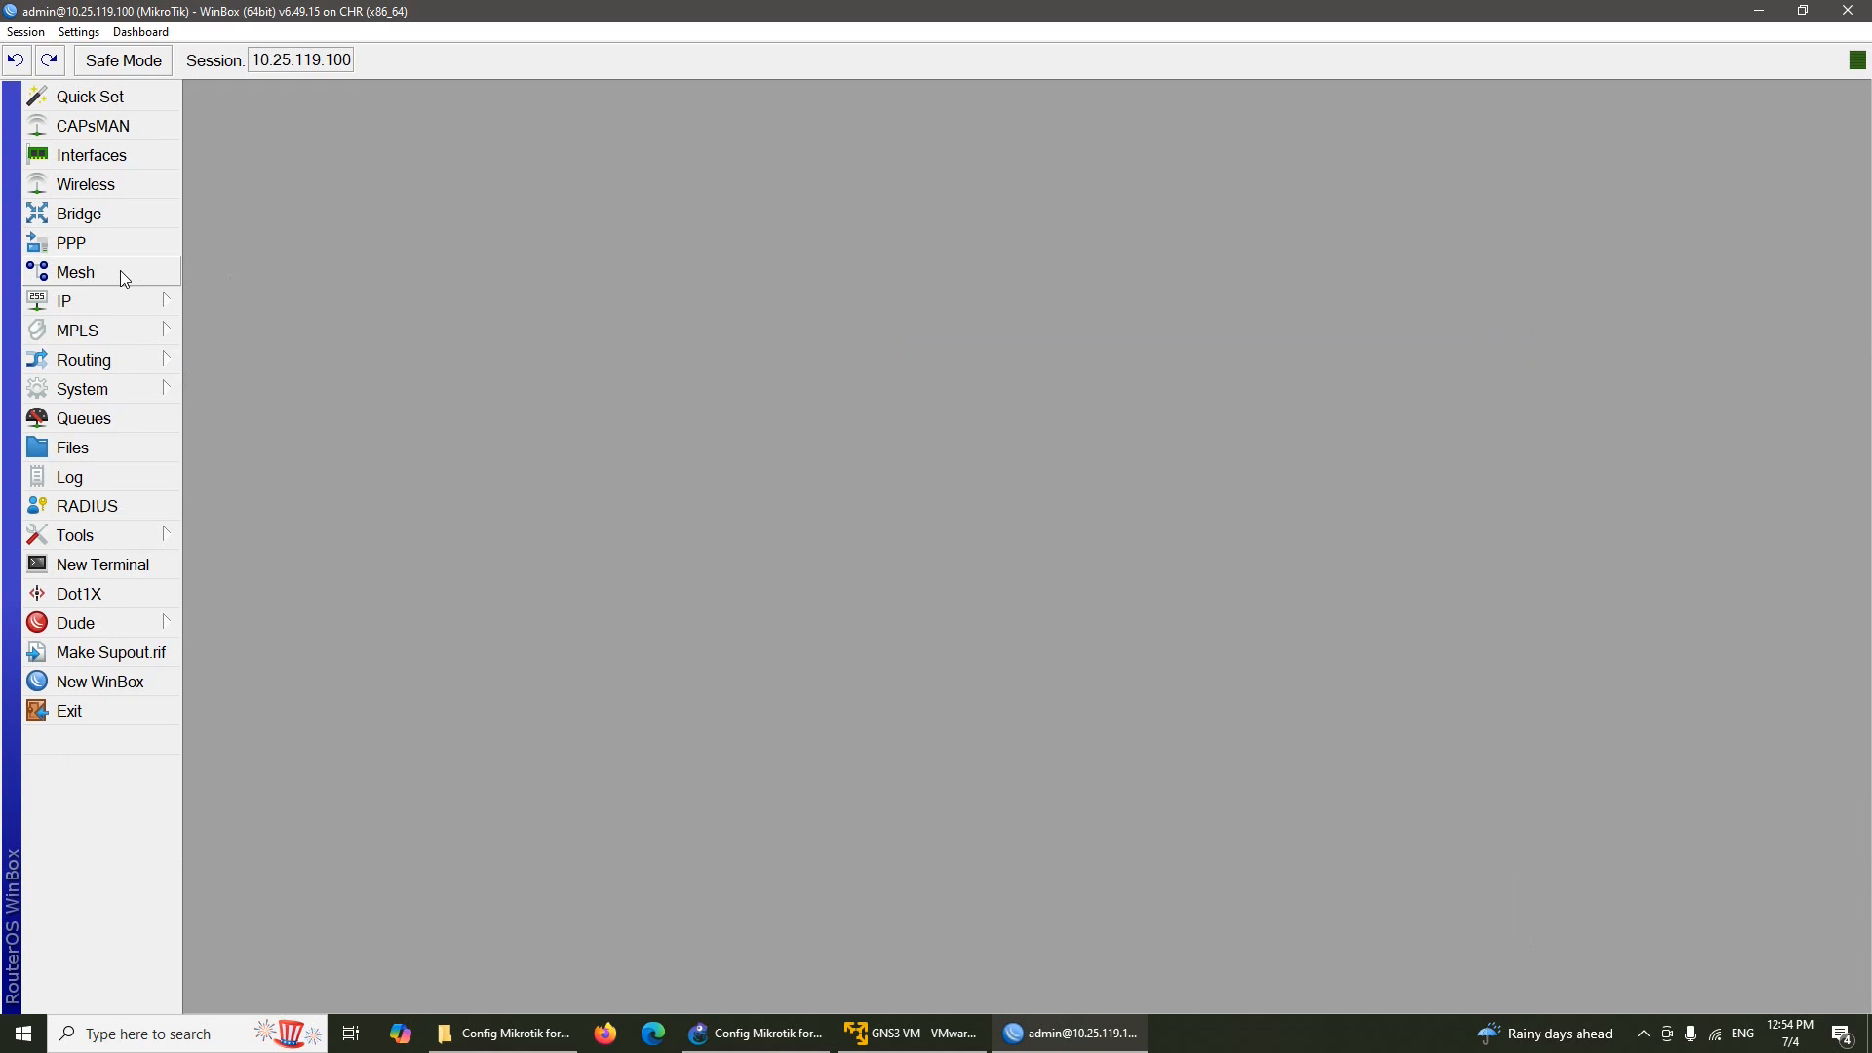
left_click(126, 302)
left_click(259, 324)
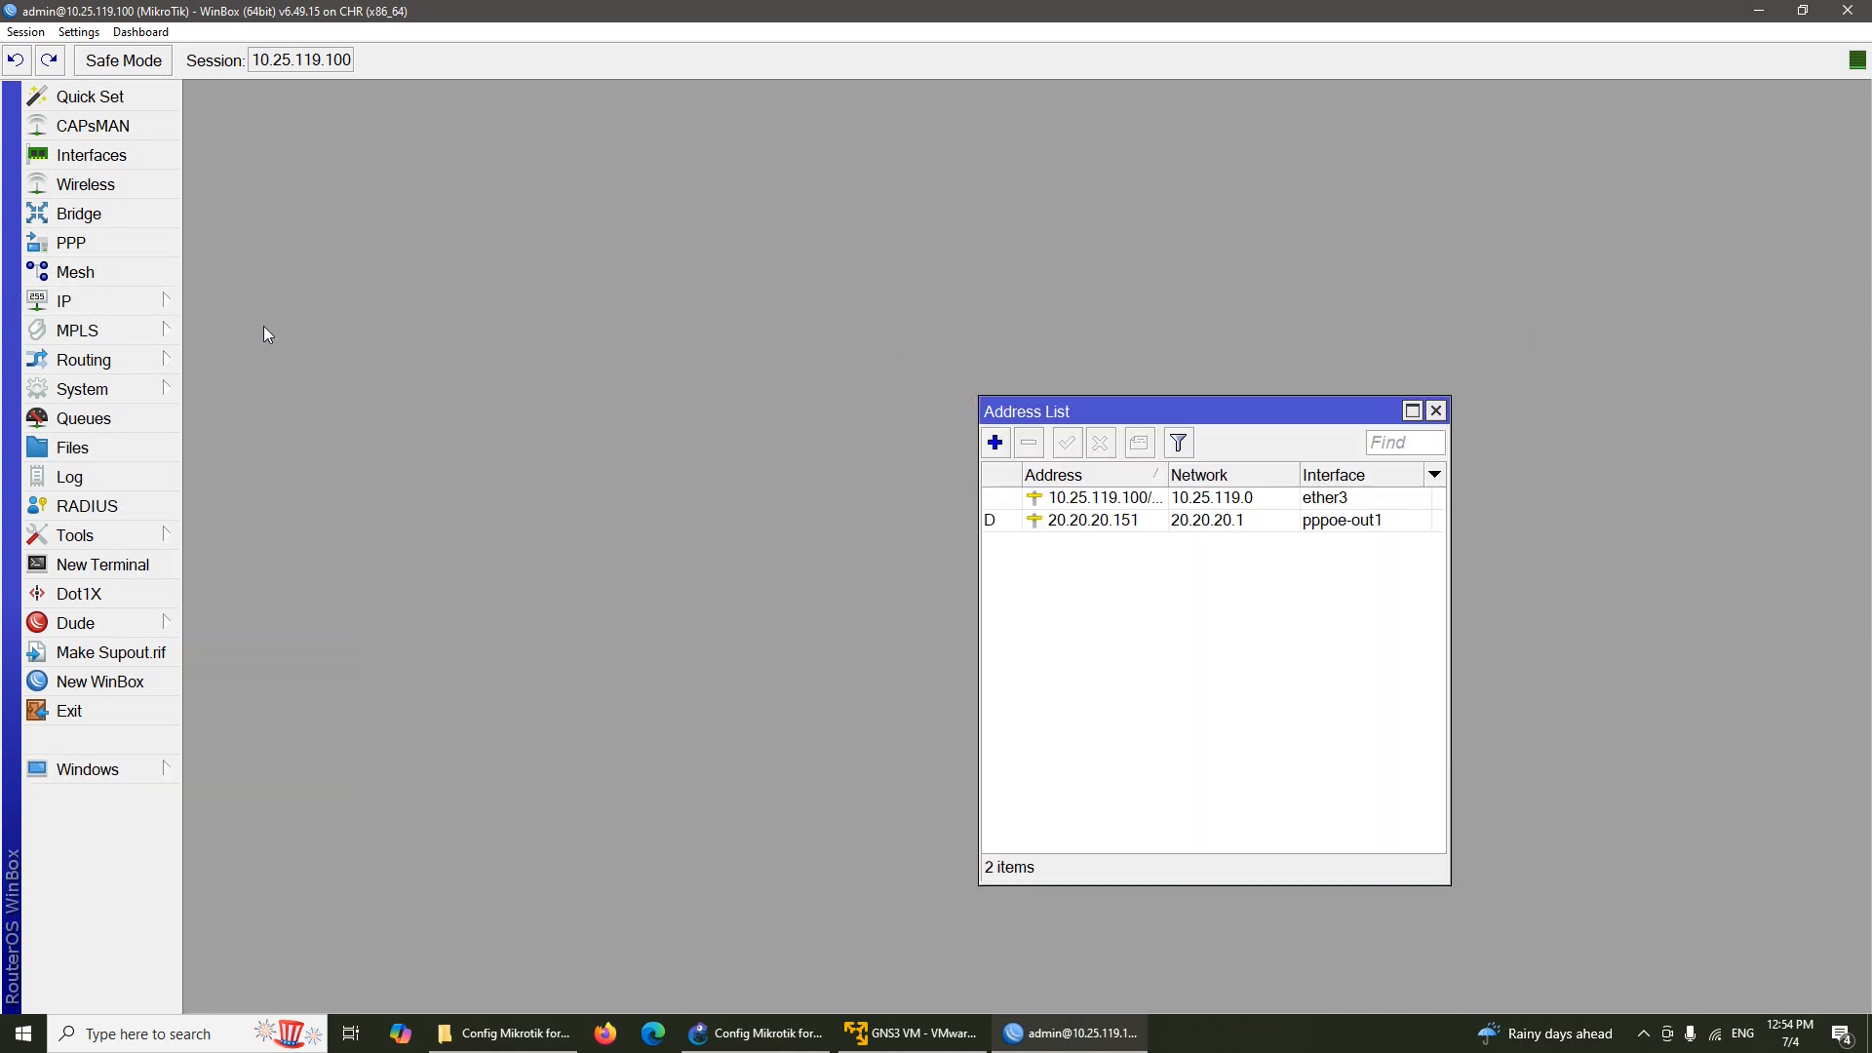
left_click(1312, 526)
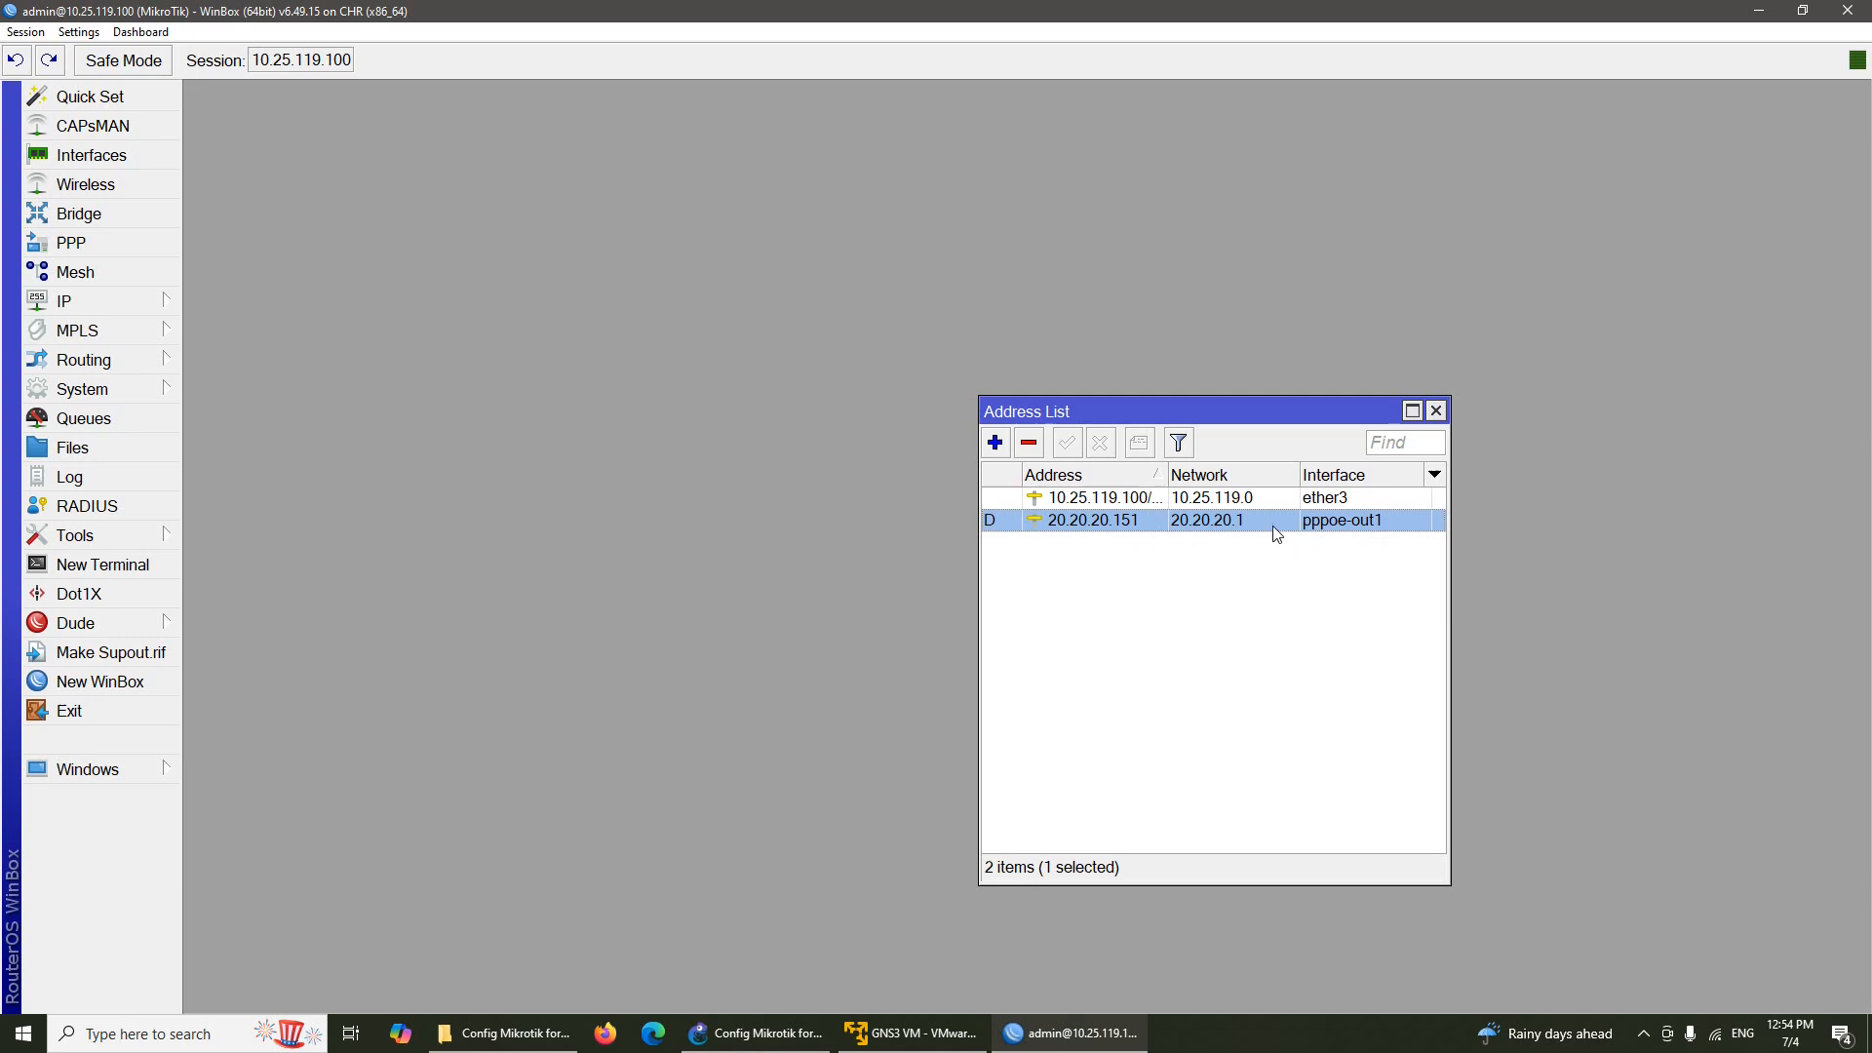
left_click(1435, 411)
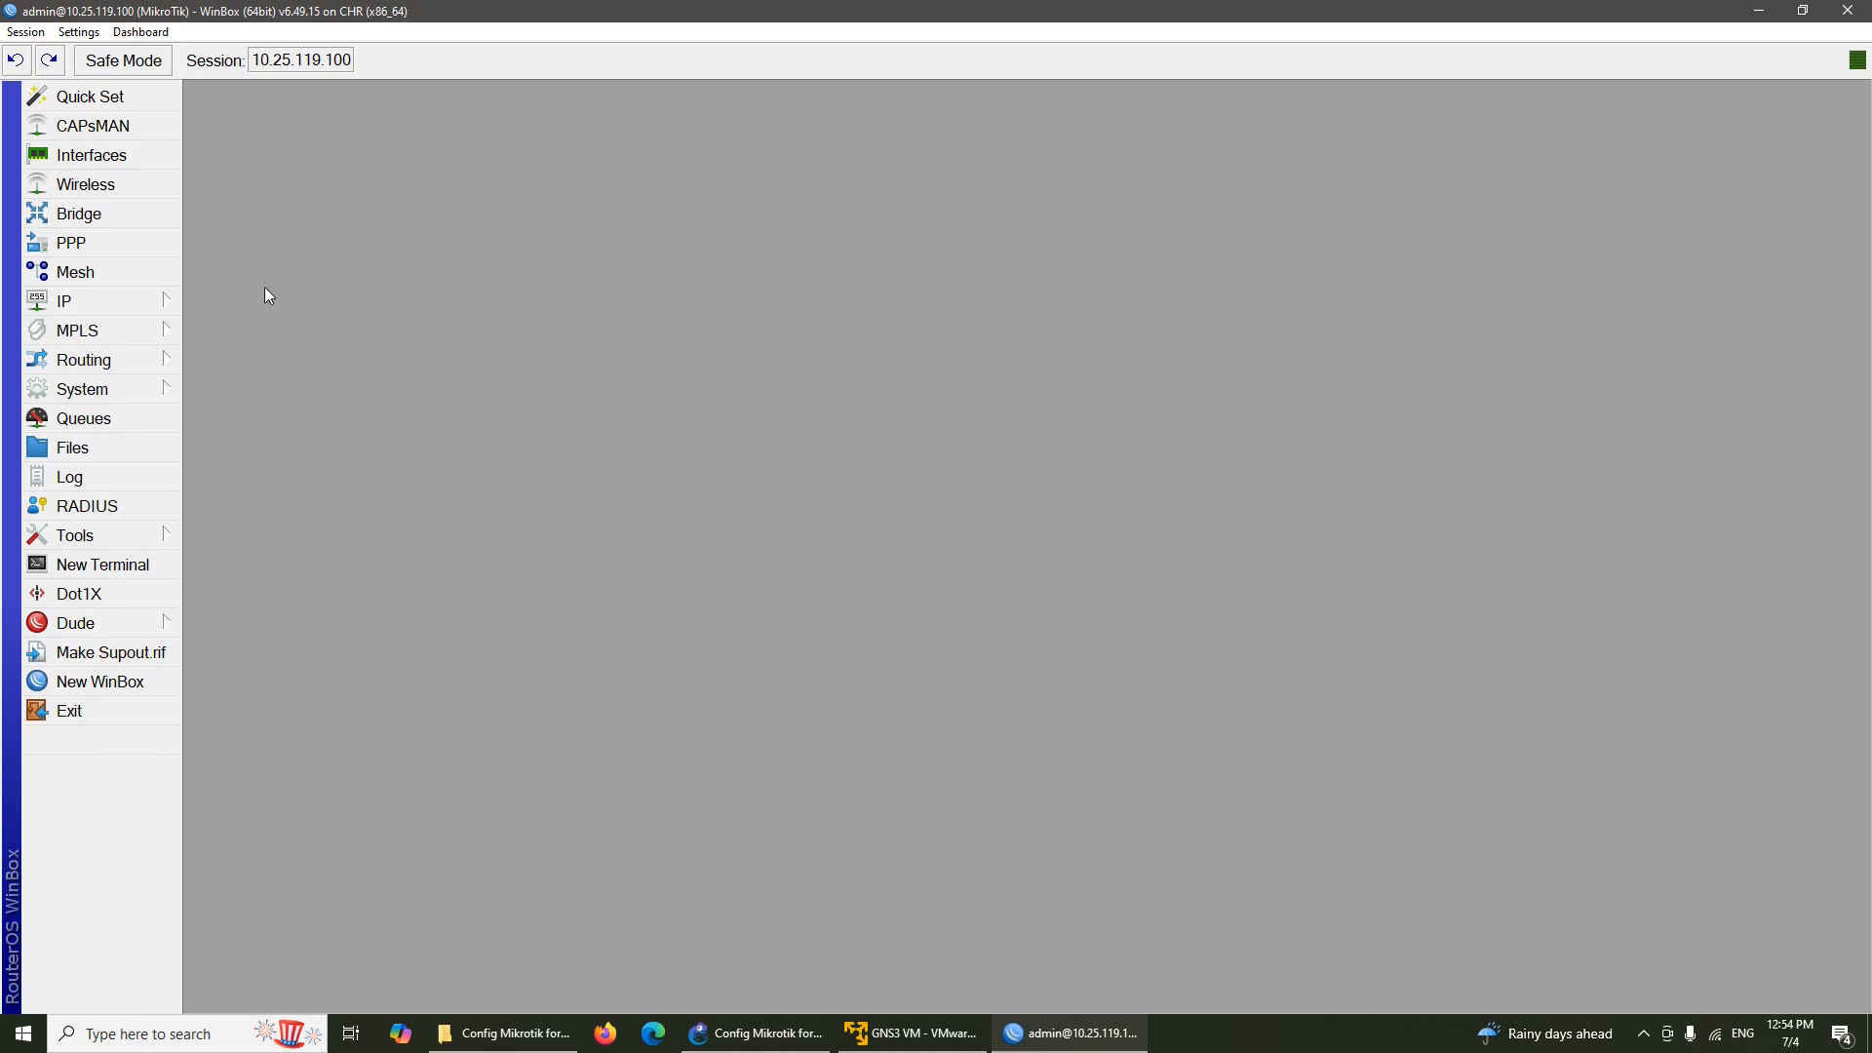
Add a static route 0.0.0.0/0 with gateway pppoe-out1 and close the Route List
left_click(138, 304)
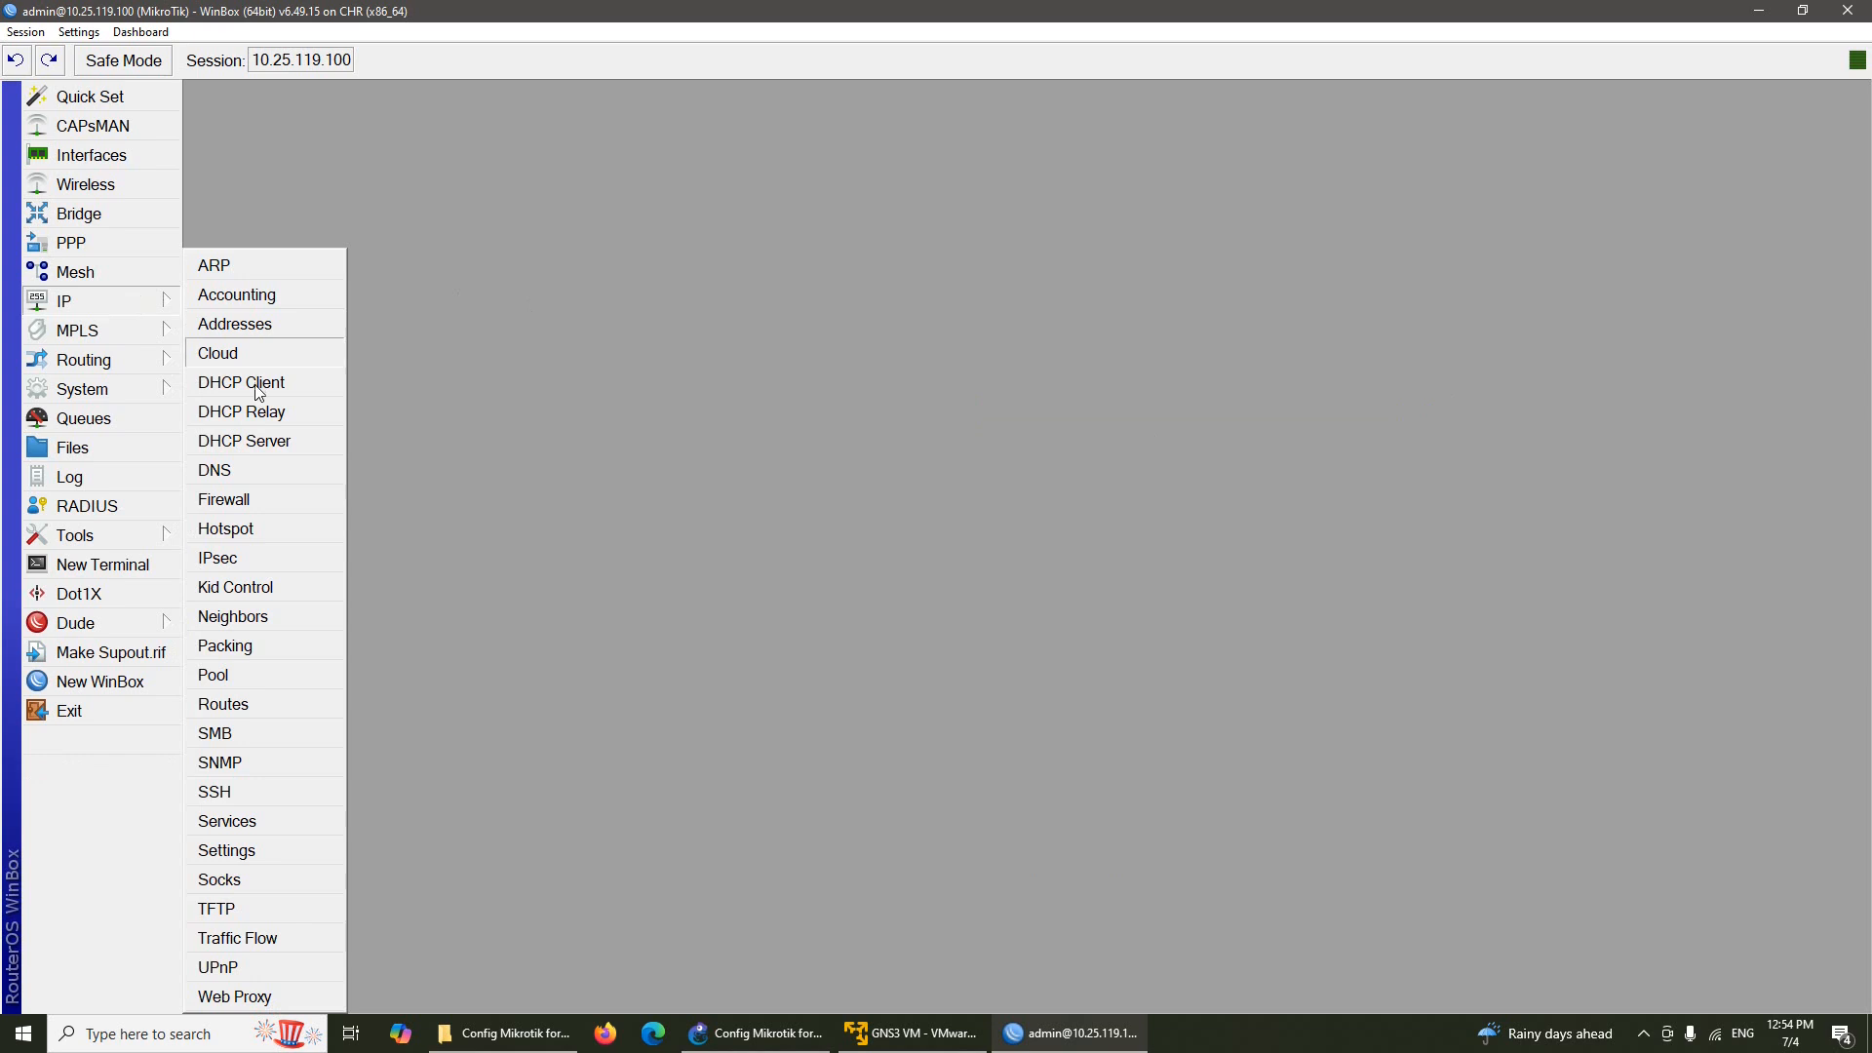
left_click(243, 706)
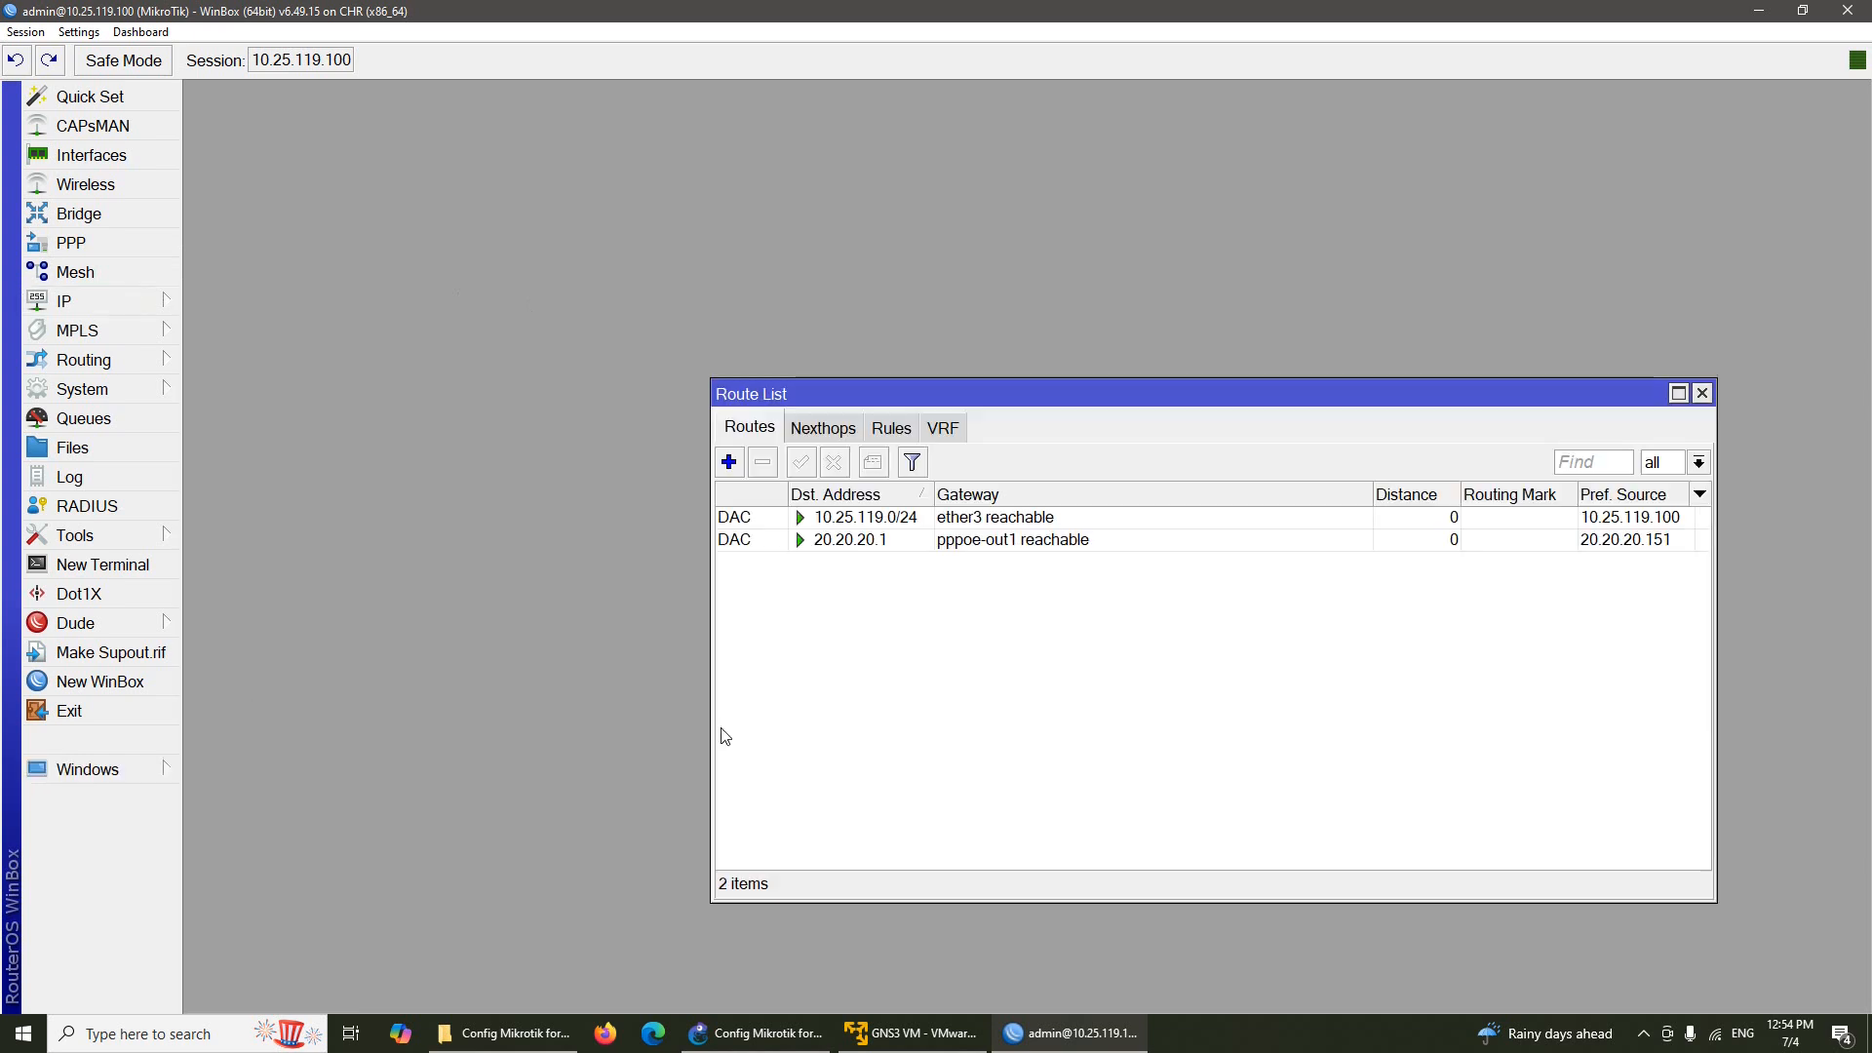
left_click(733, 467)
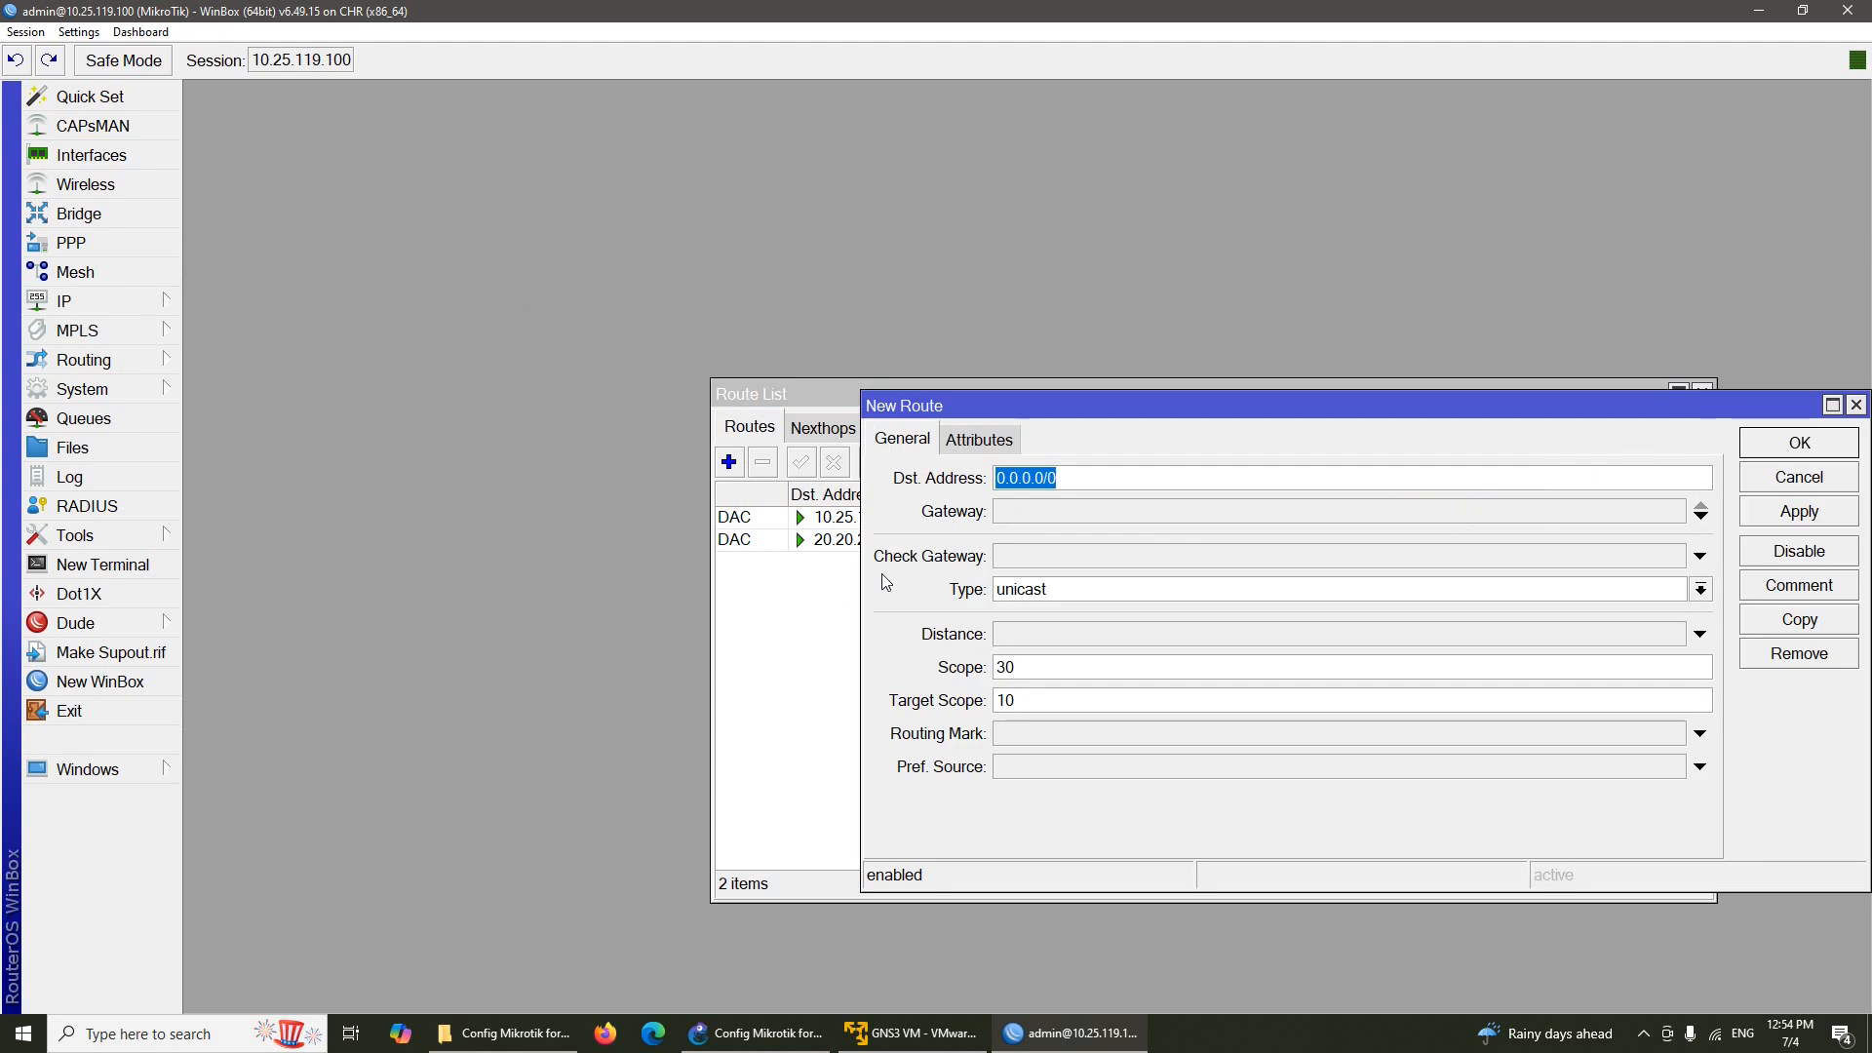
left_click(1188, 517)
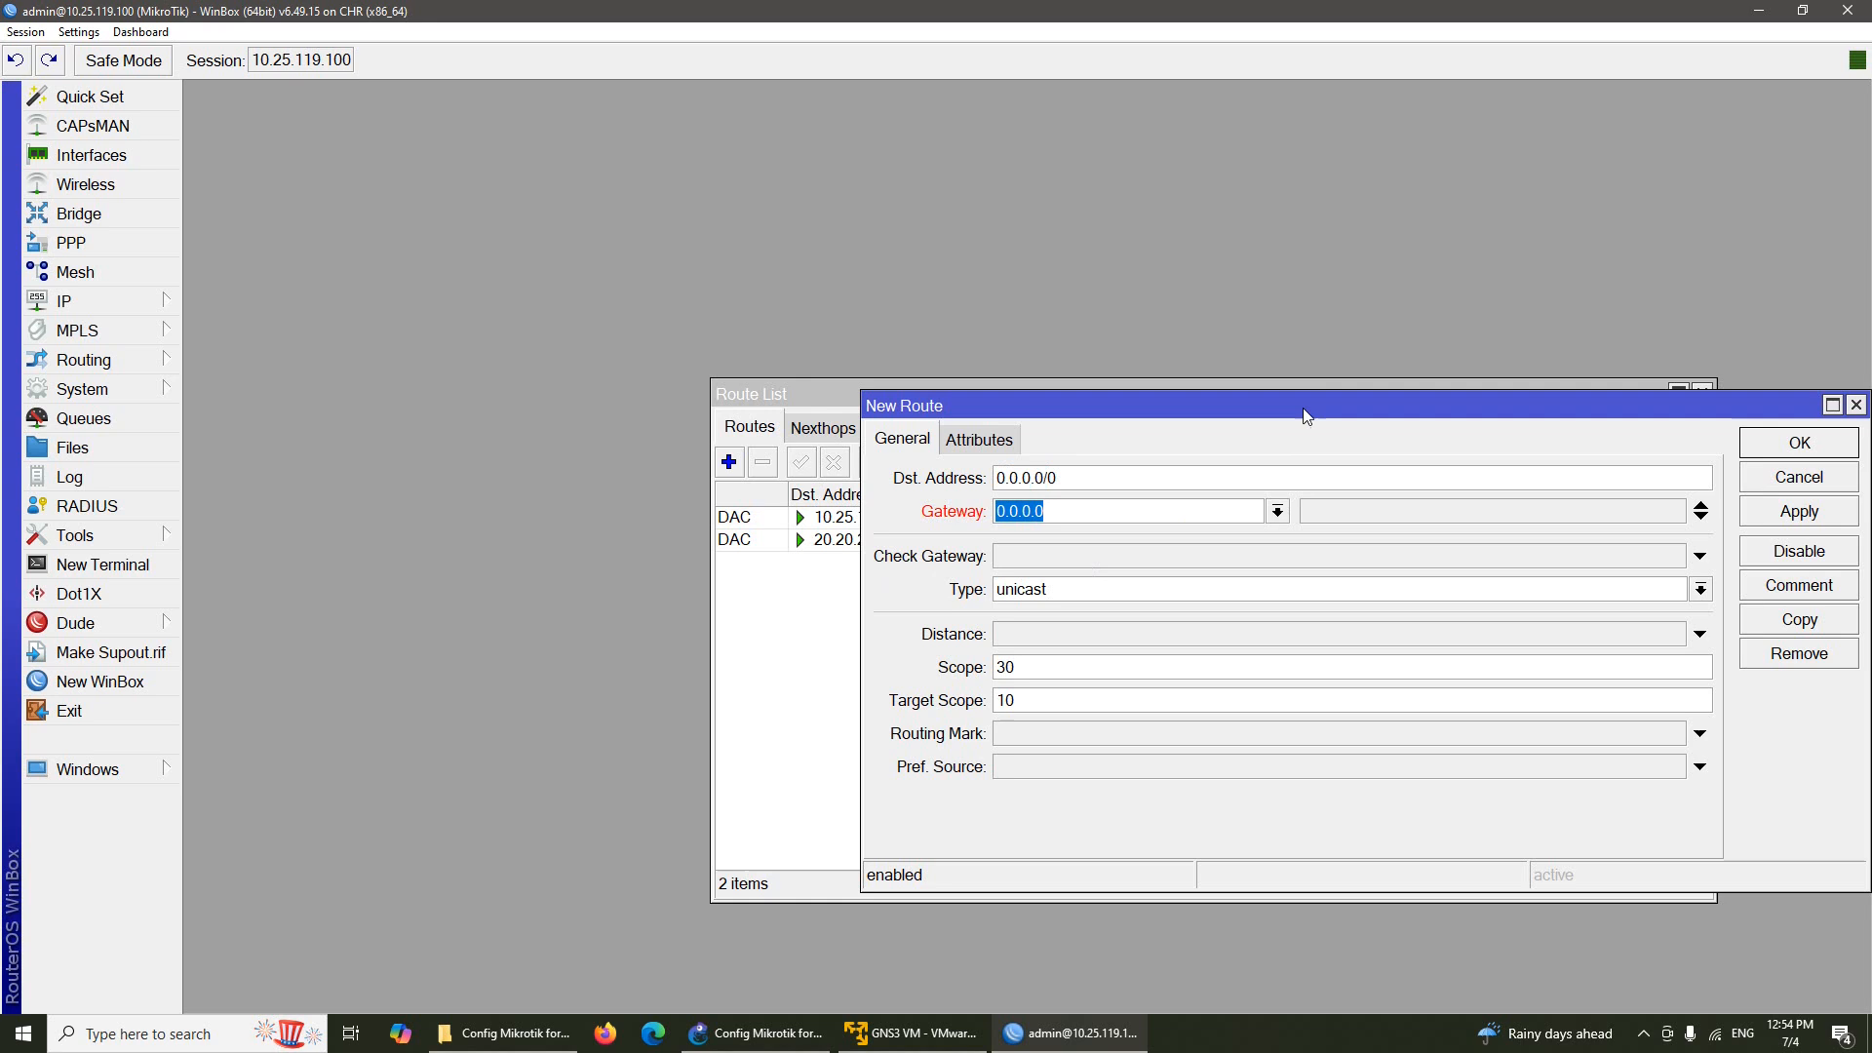
left_click_drag(1304, 413, 1110, 292)
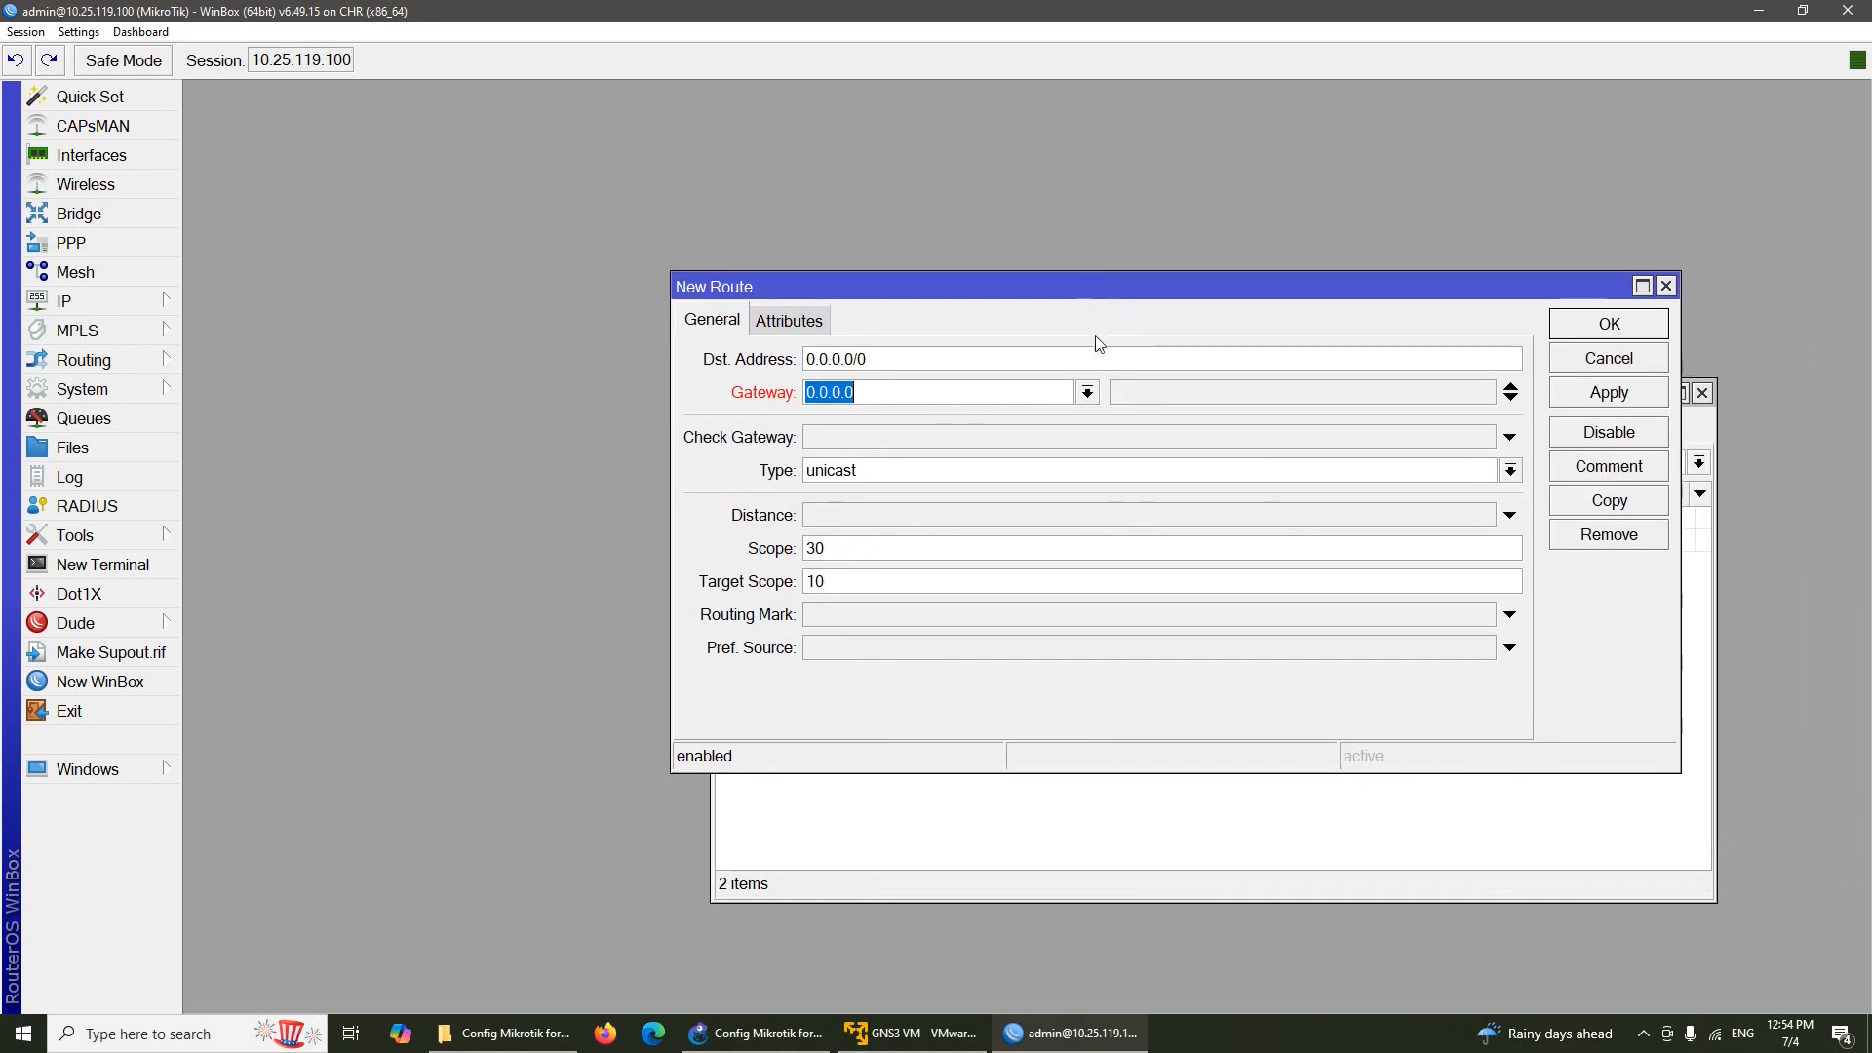
left_click(1088, 394)
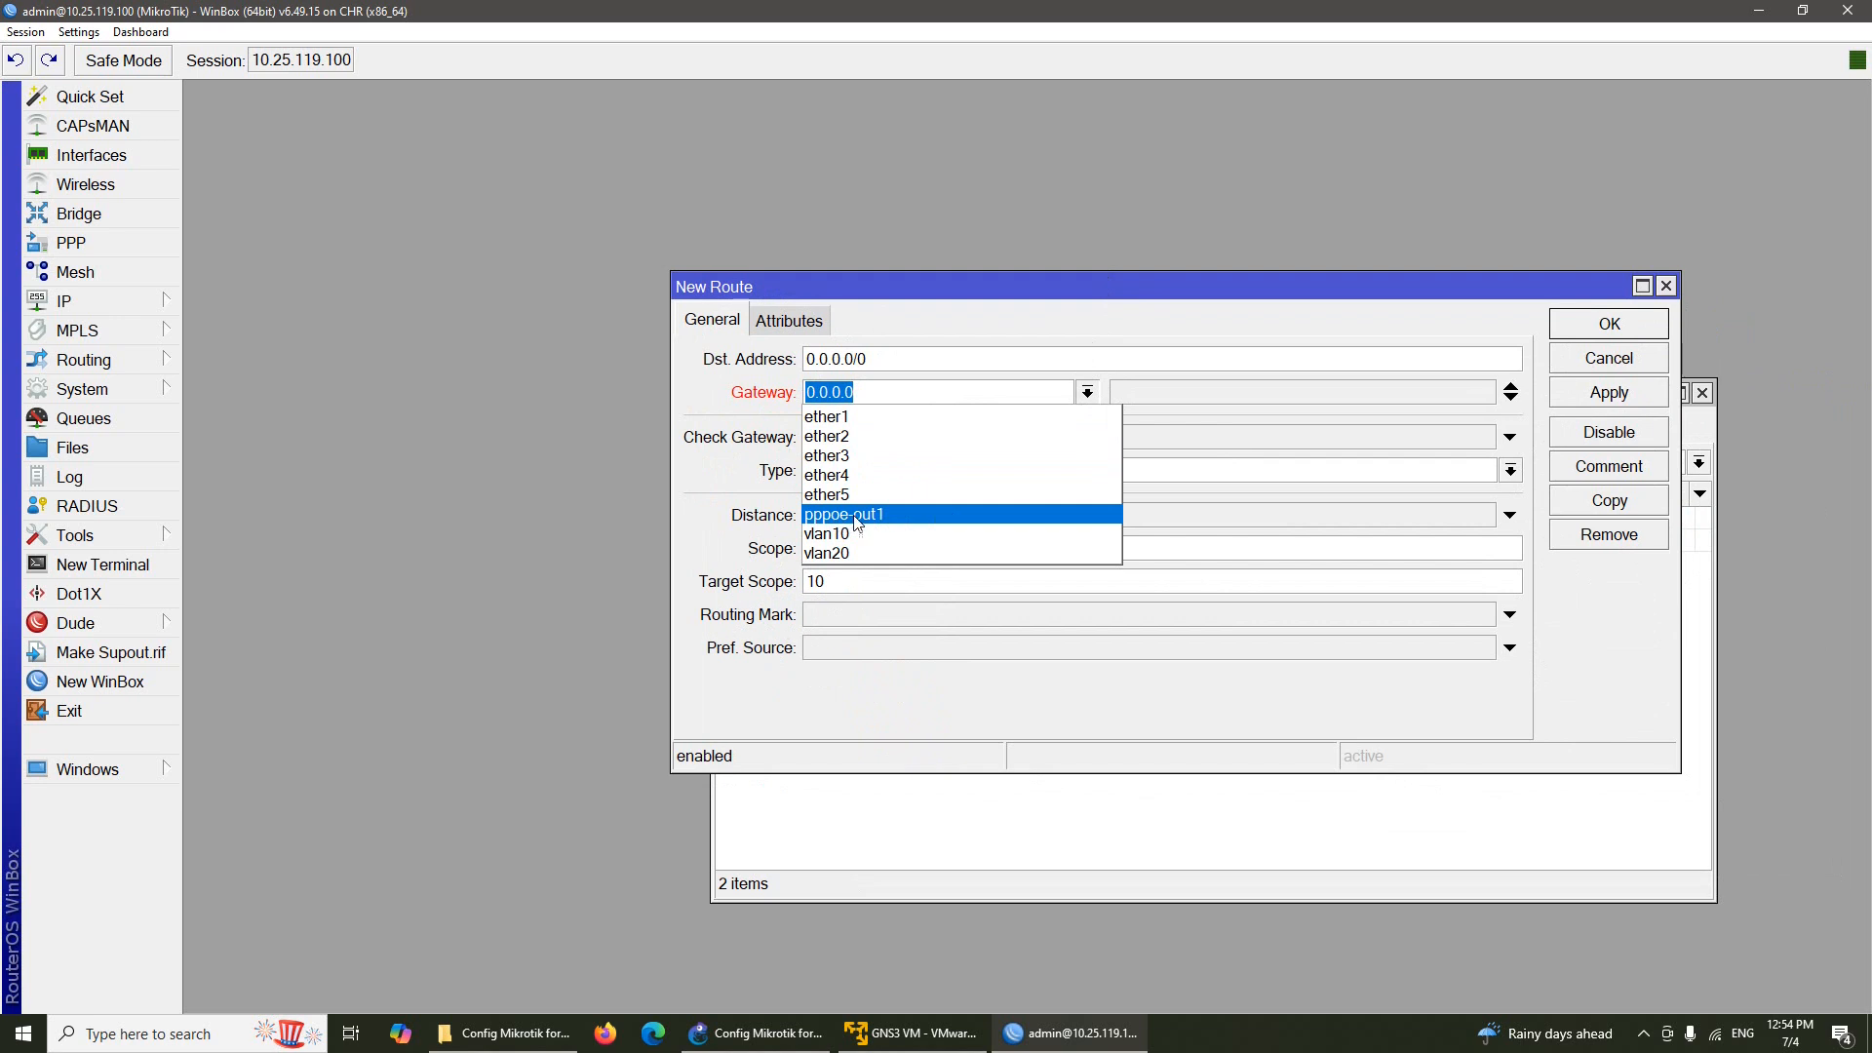
left_click(924, 514)
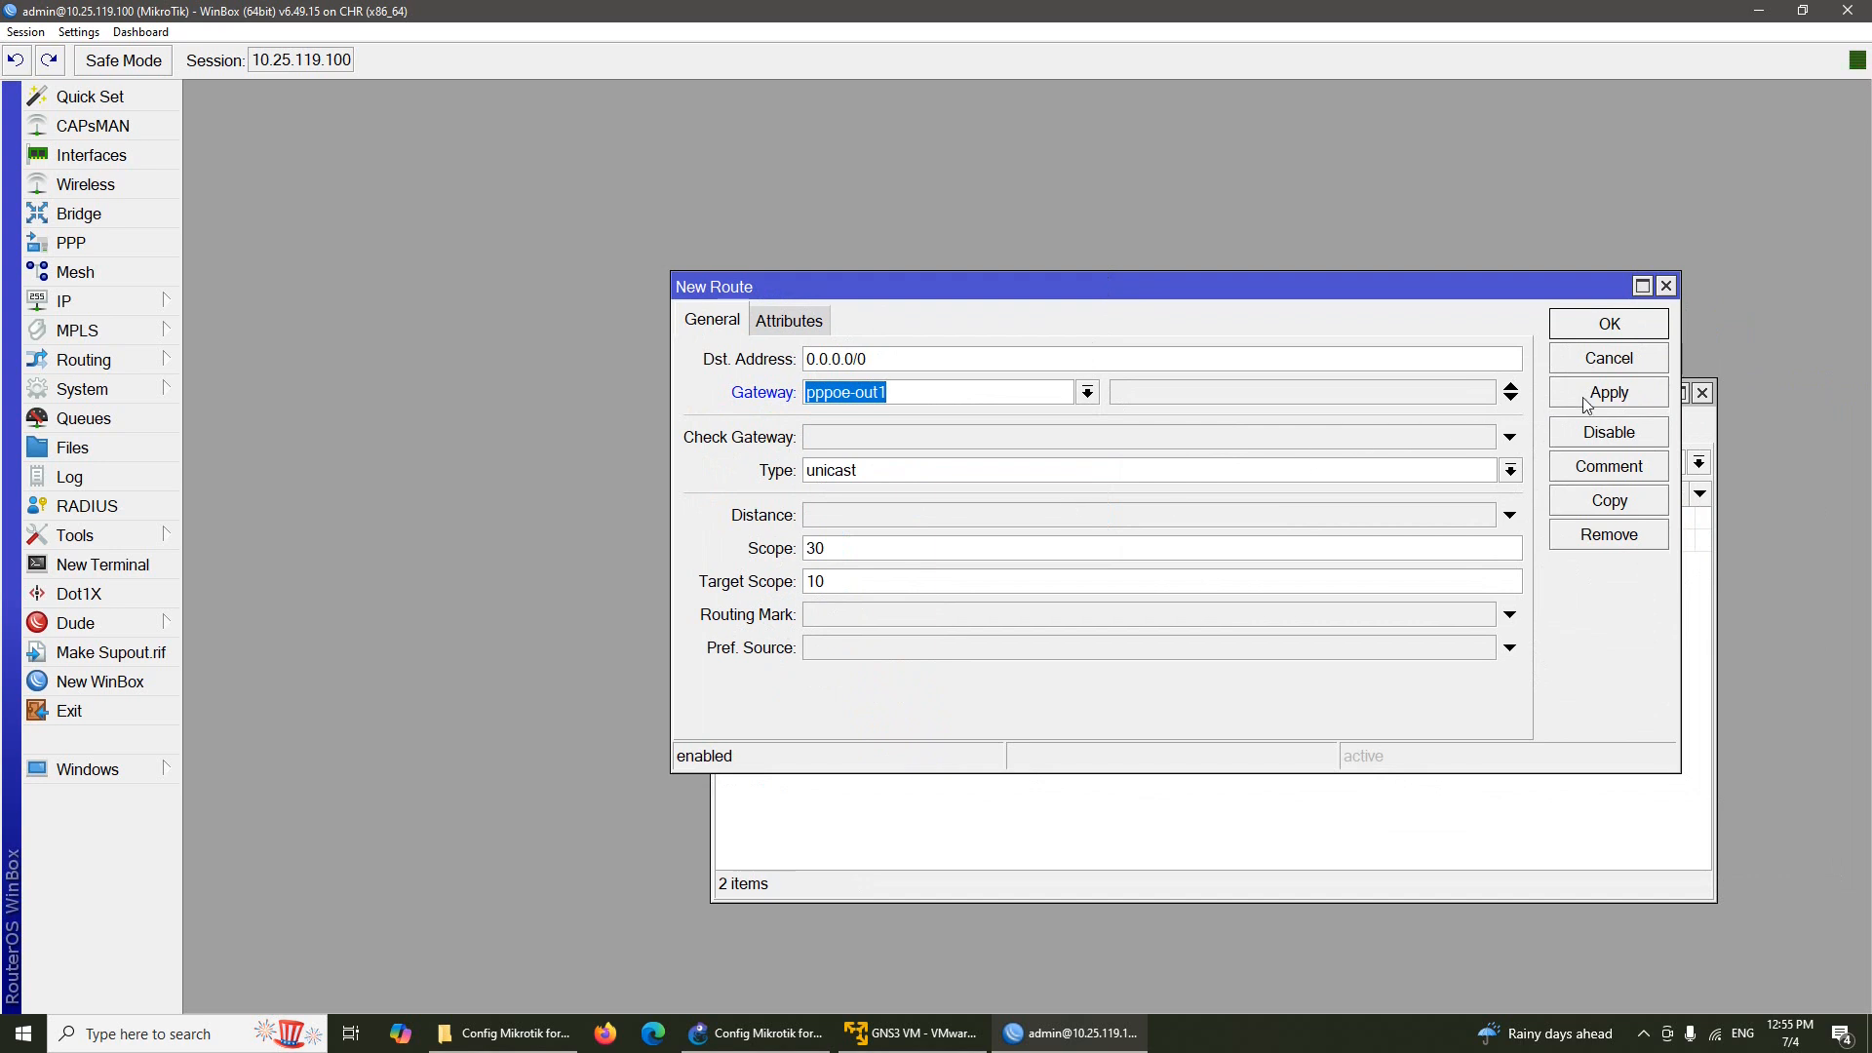
left_click(1607, 392)
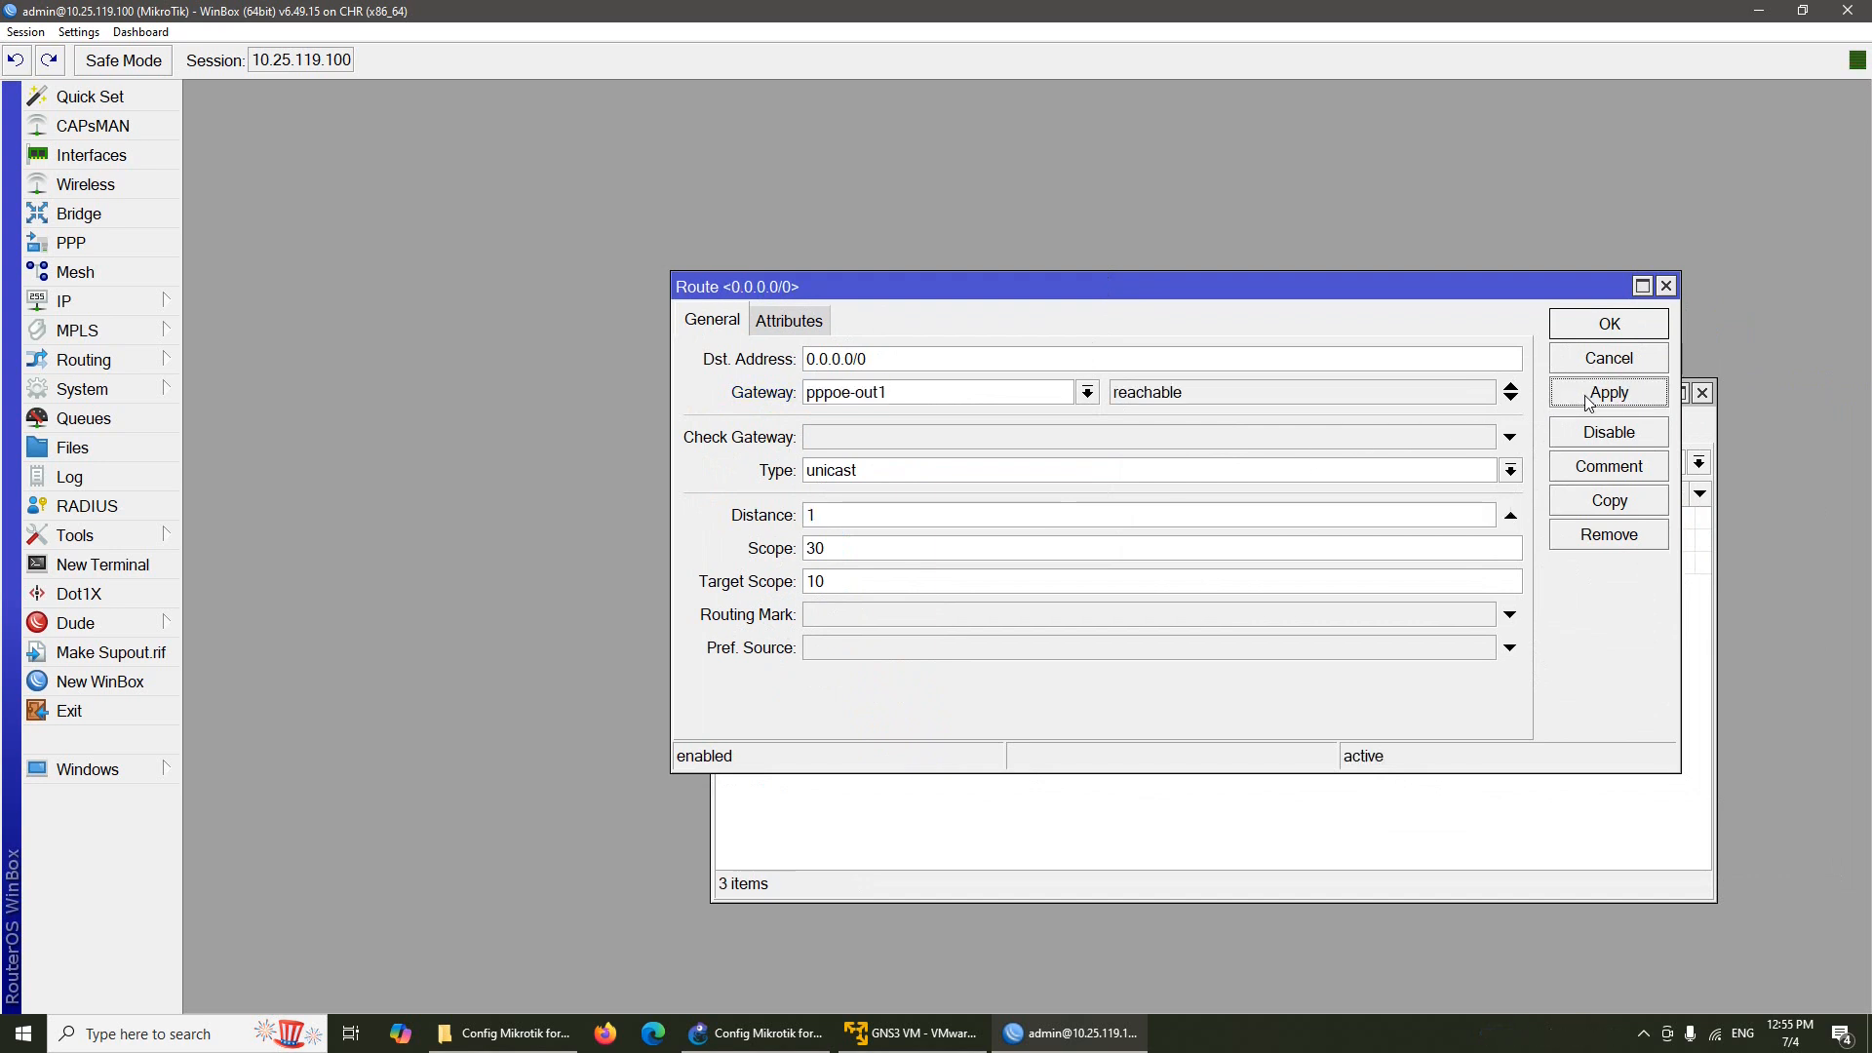
left_click(1591, 334)
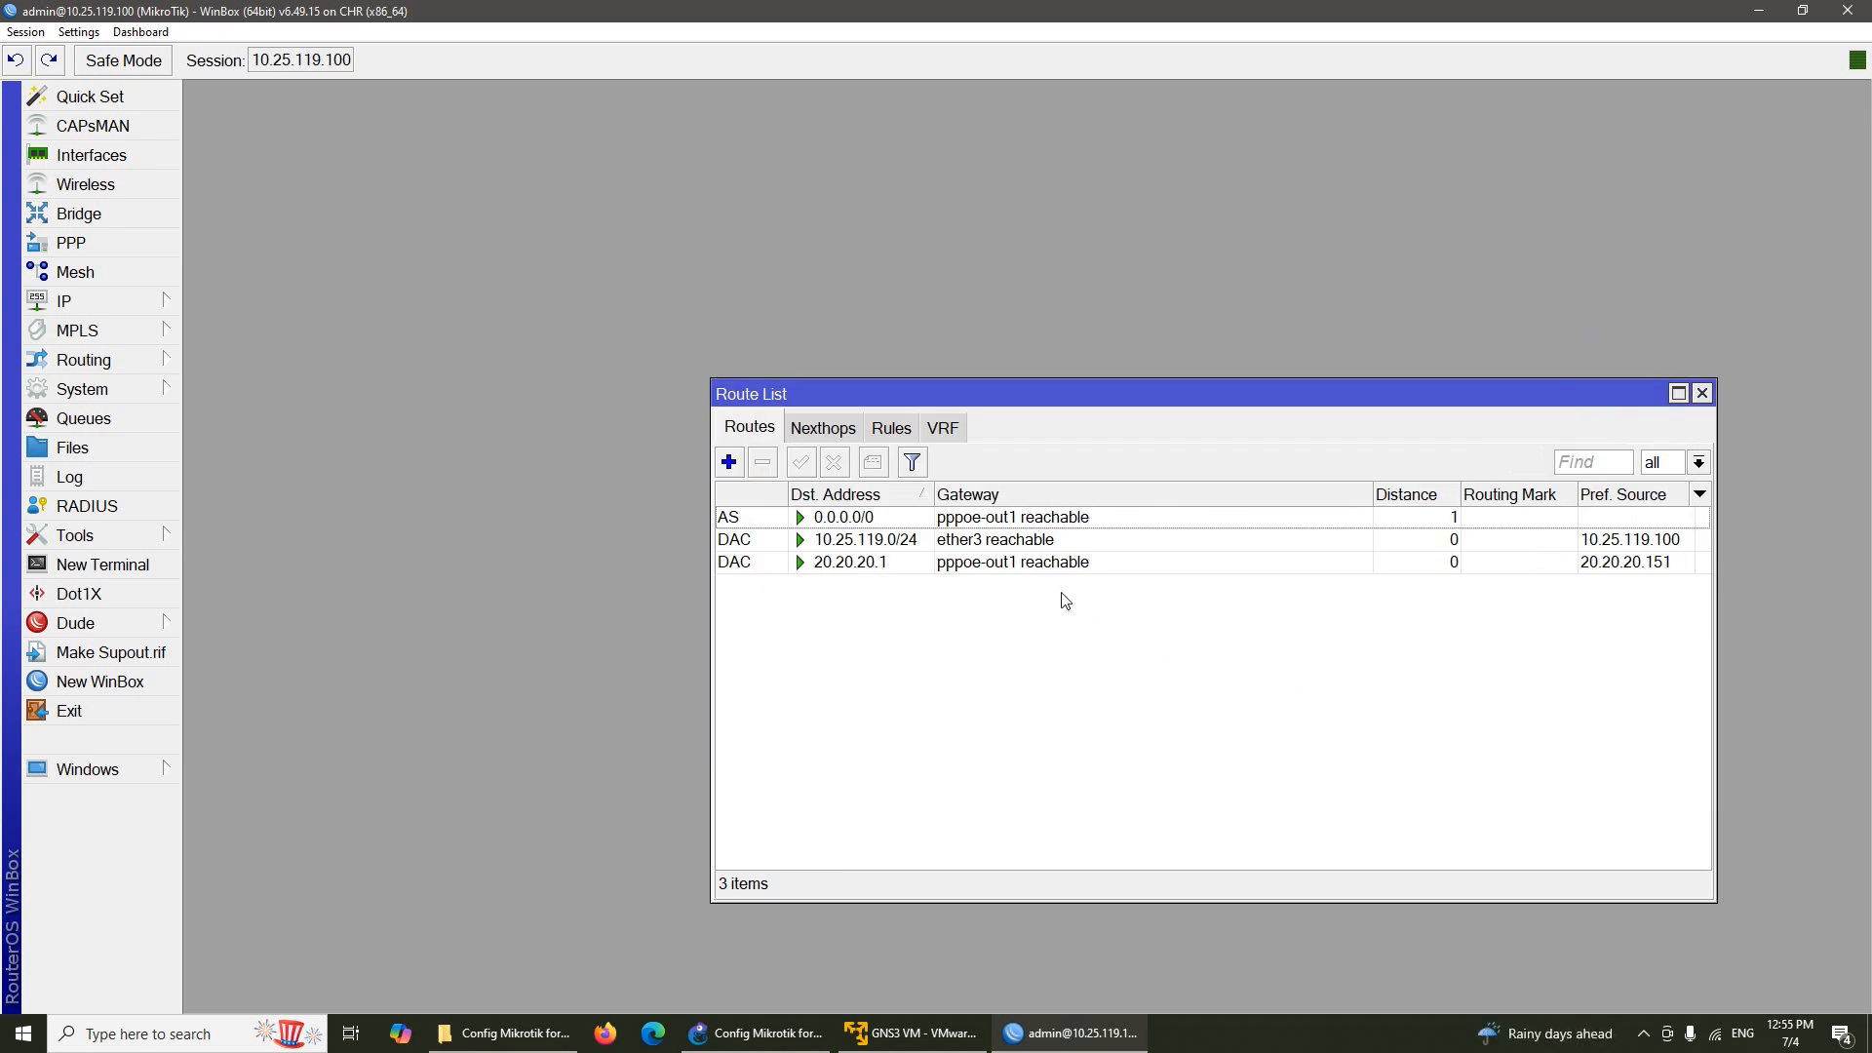
left_click(1029, 518)
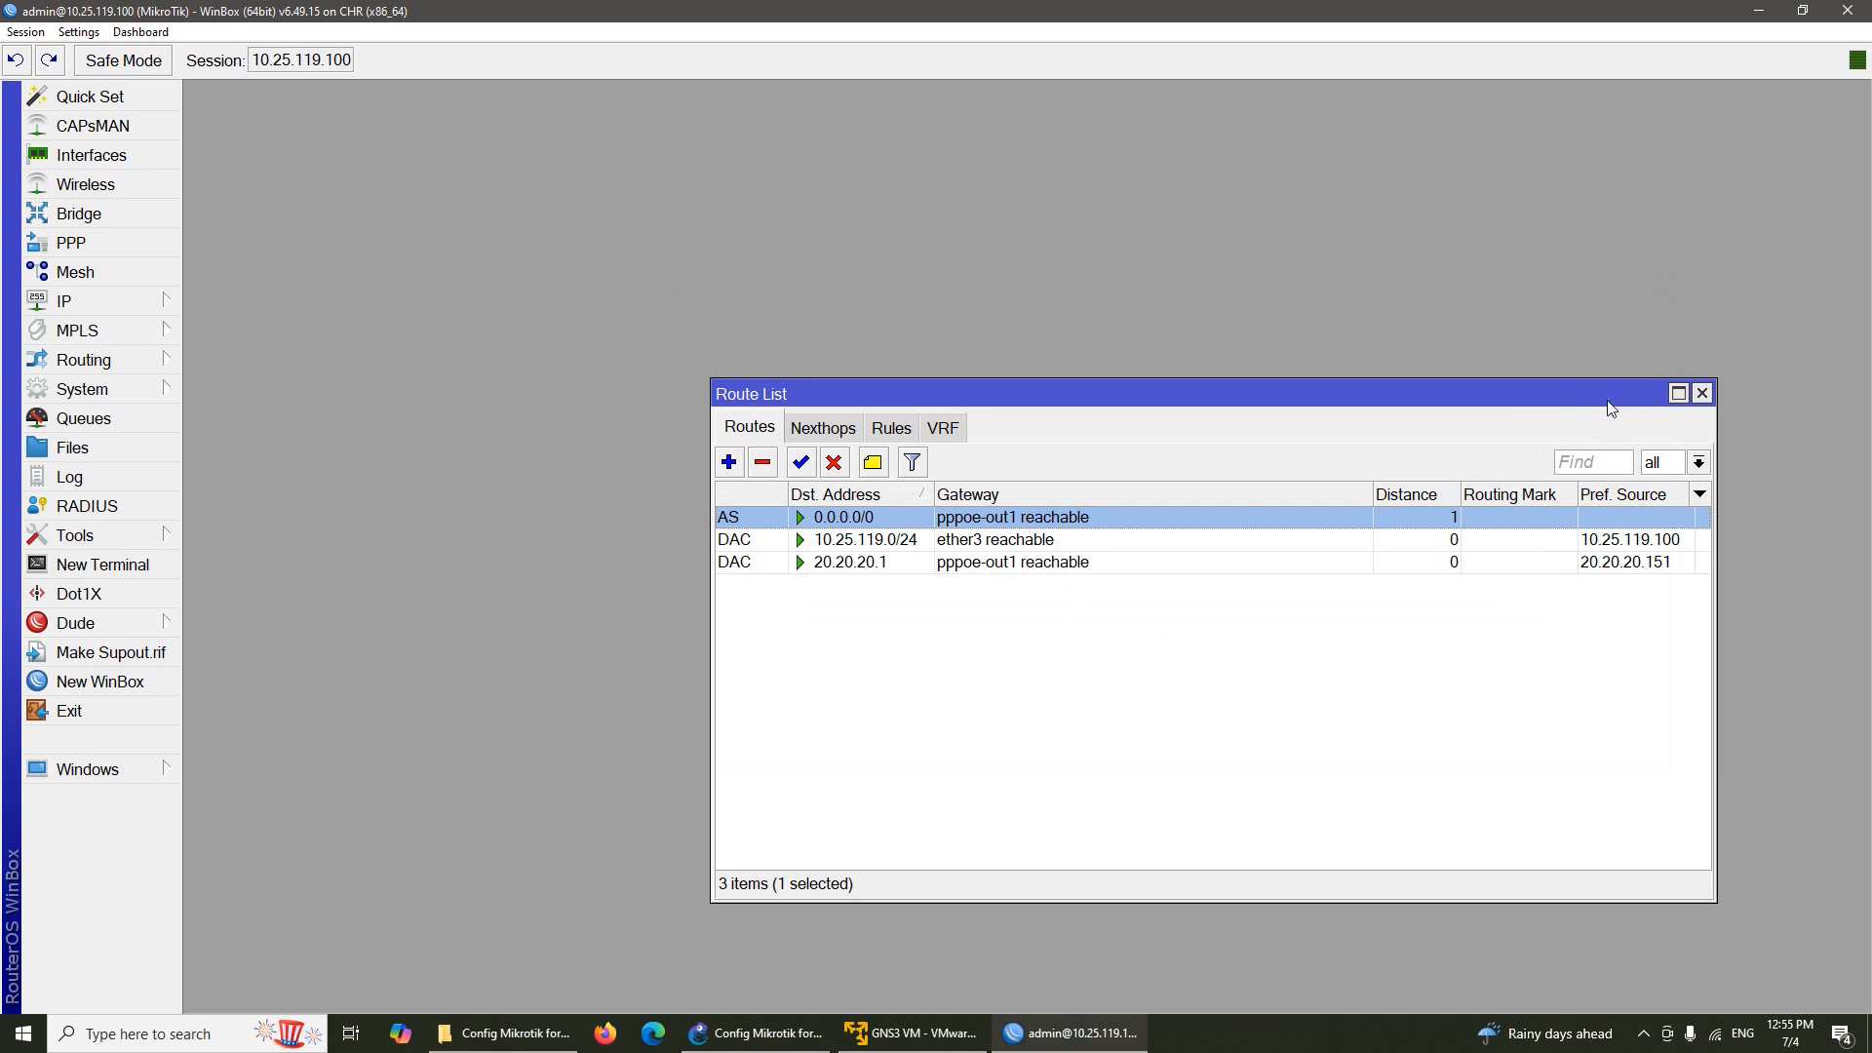
left_click(1701, 393)
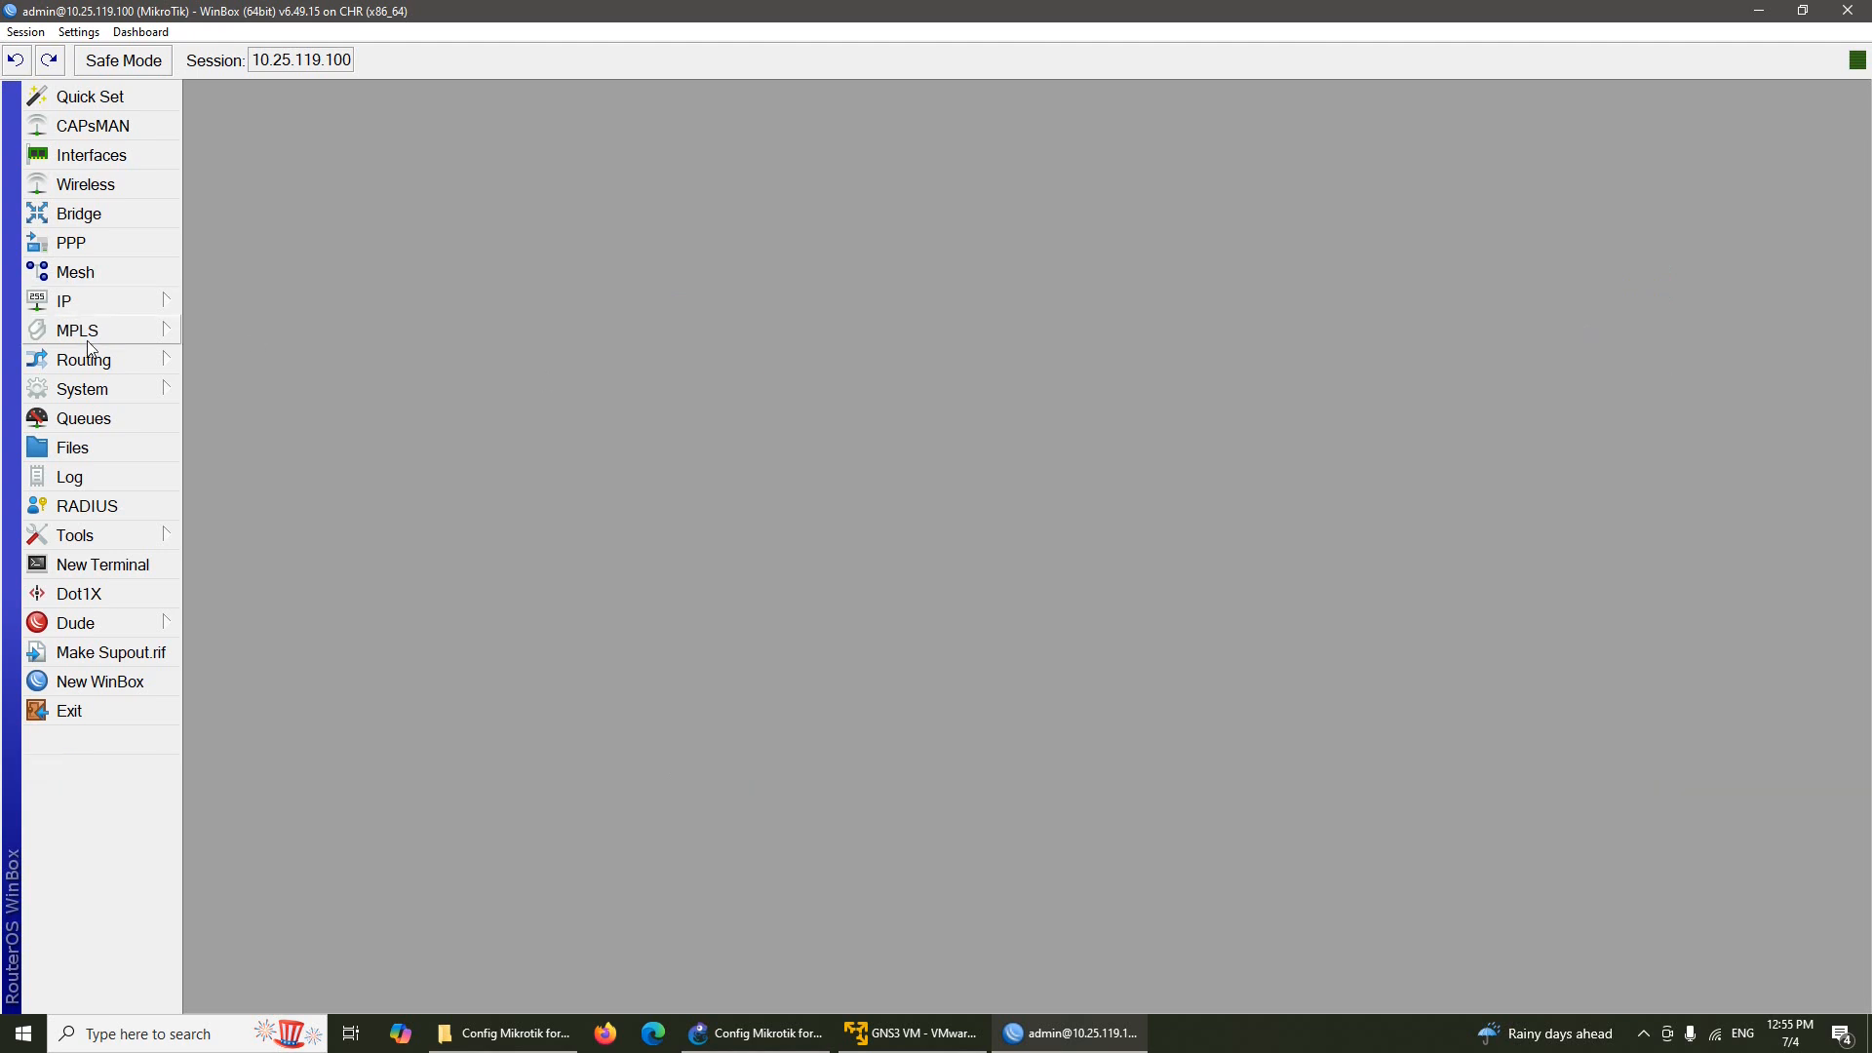
left_click(104, 566)
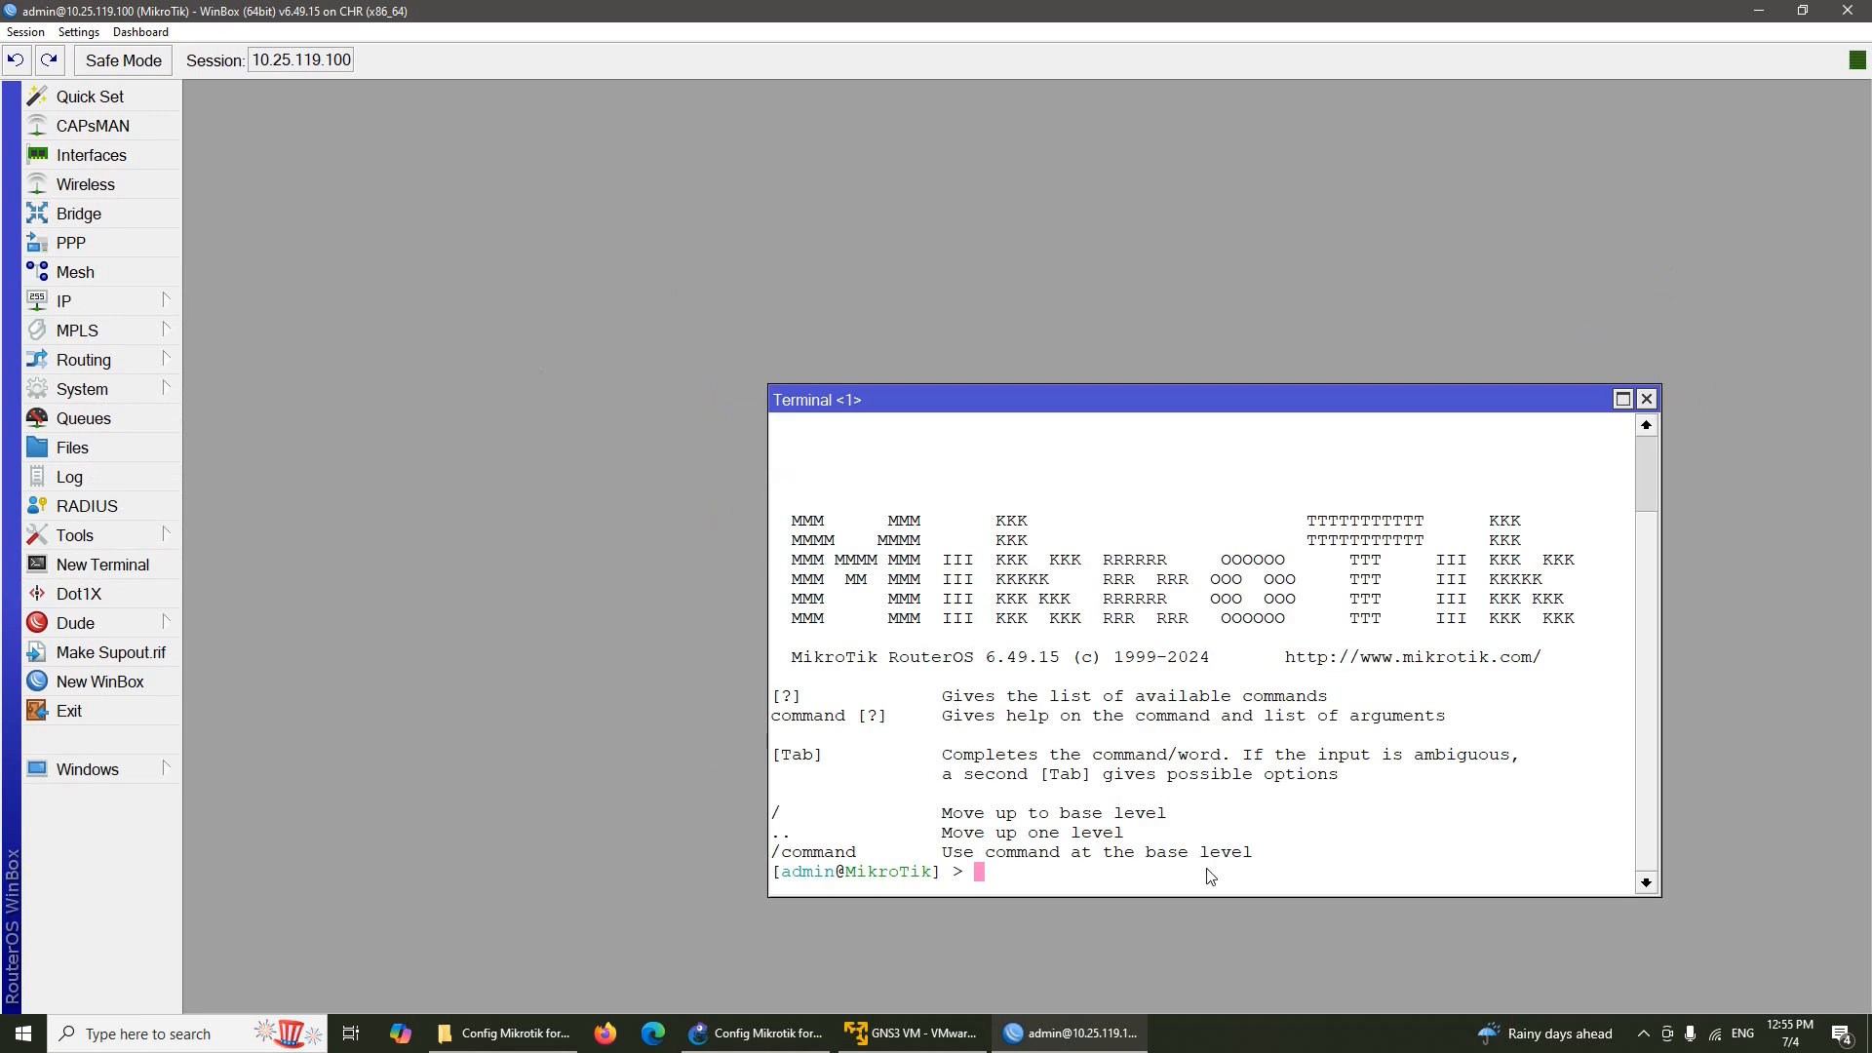
type("ping 8.8.8.8")
key("Return")
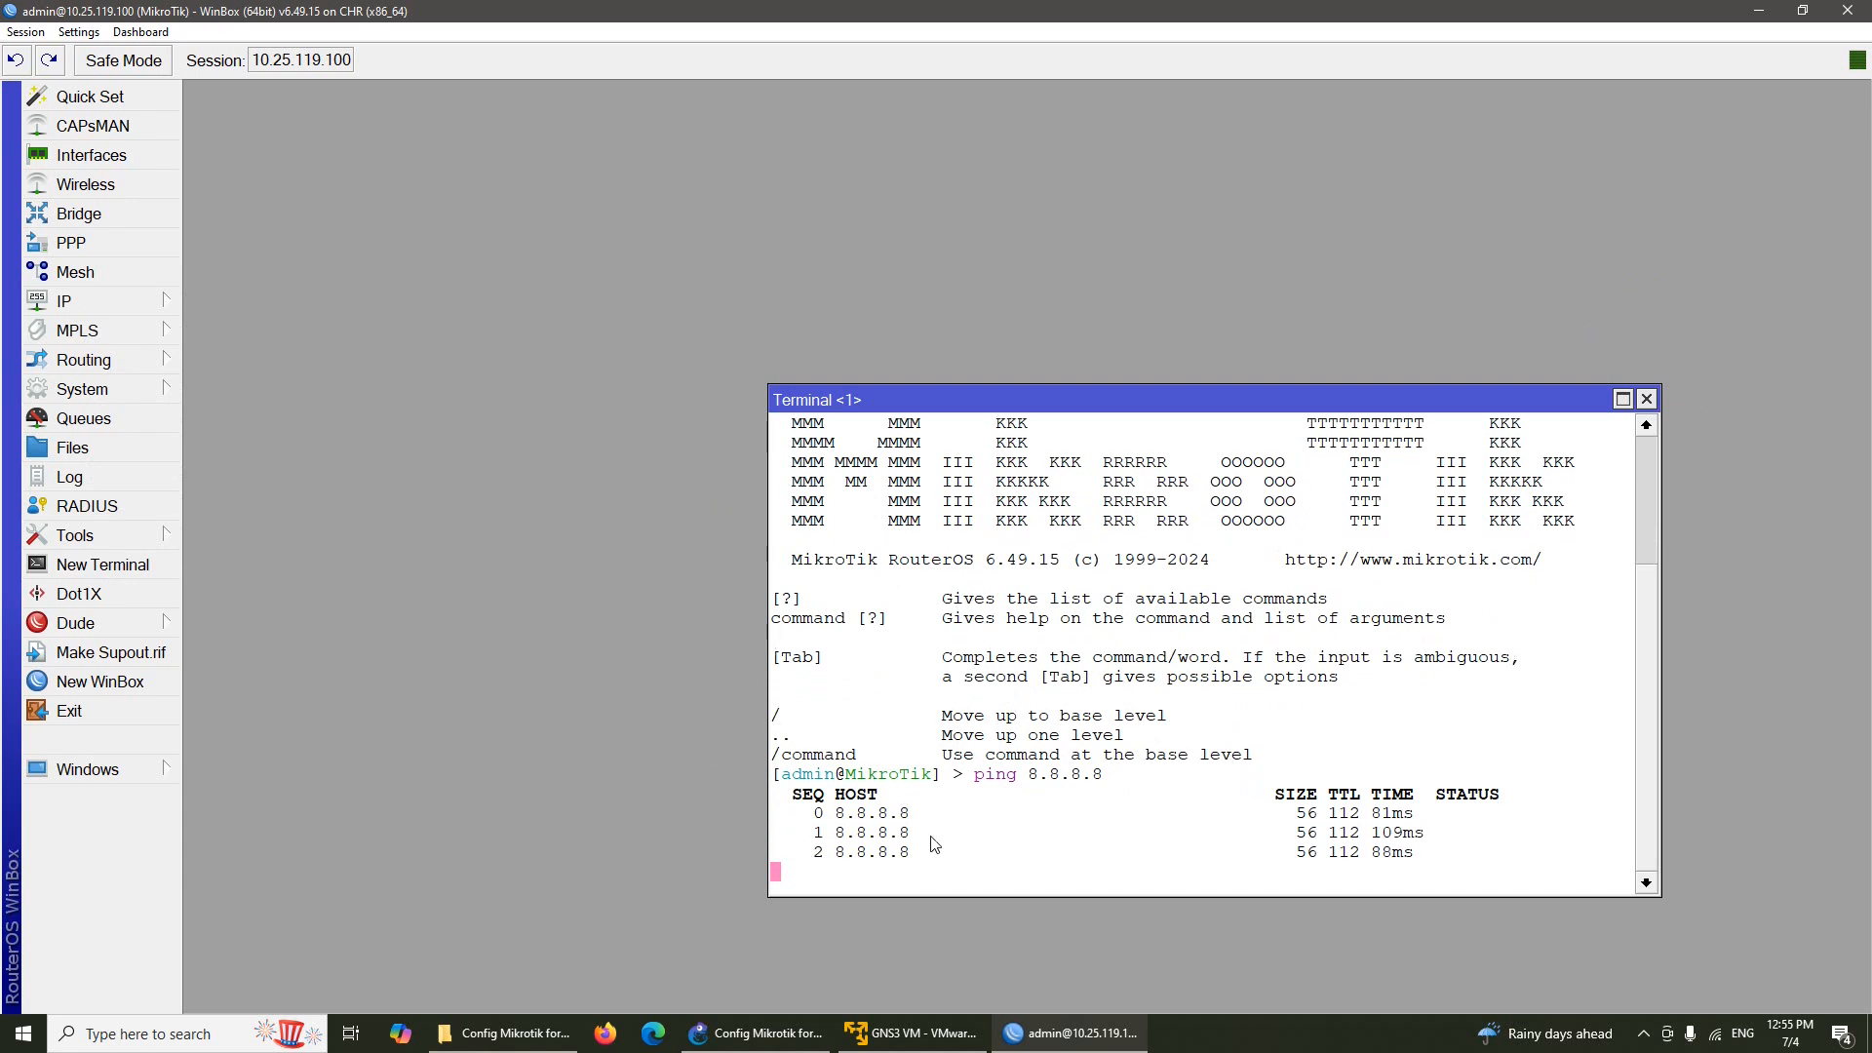
left_click(1647, 400)
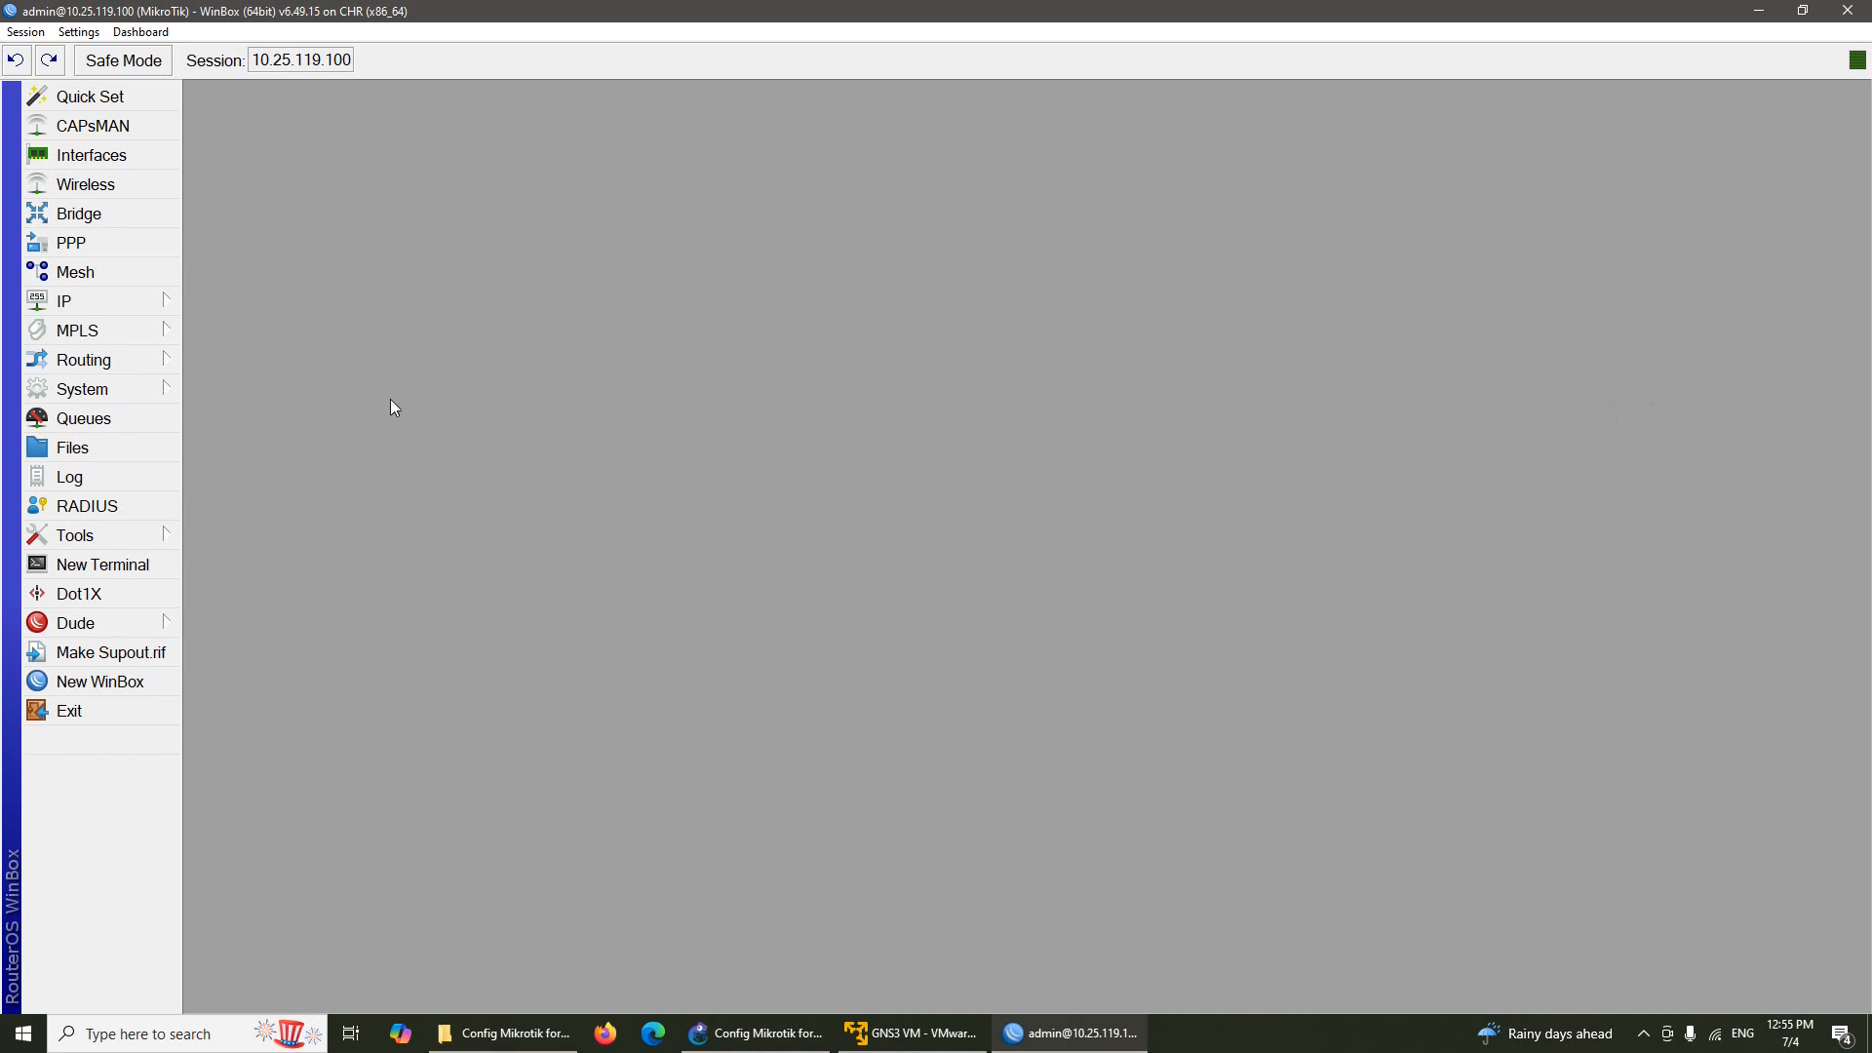
Add the address 192.168.10.1/24 on vlan10
left_click(137, 303)
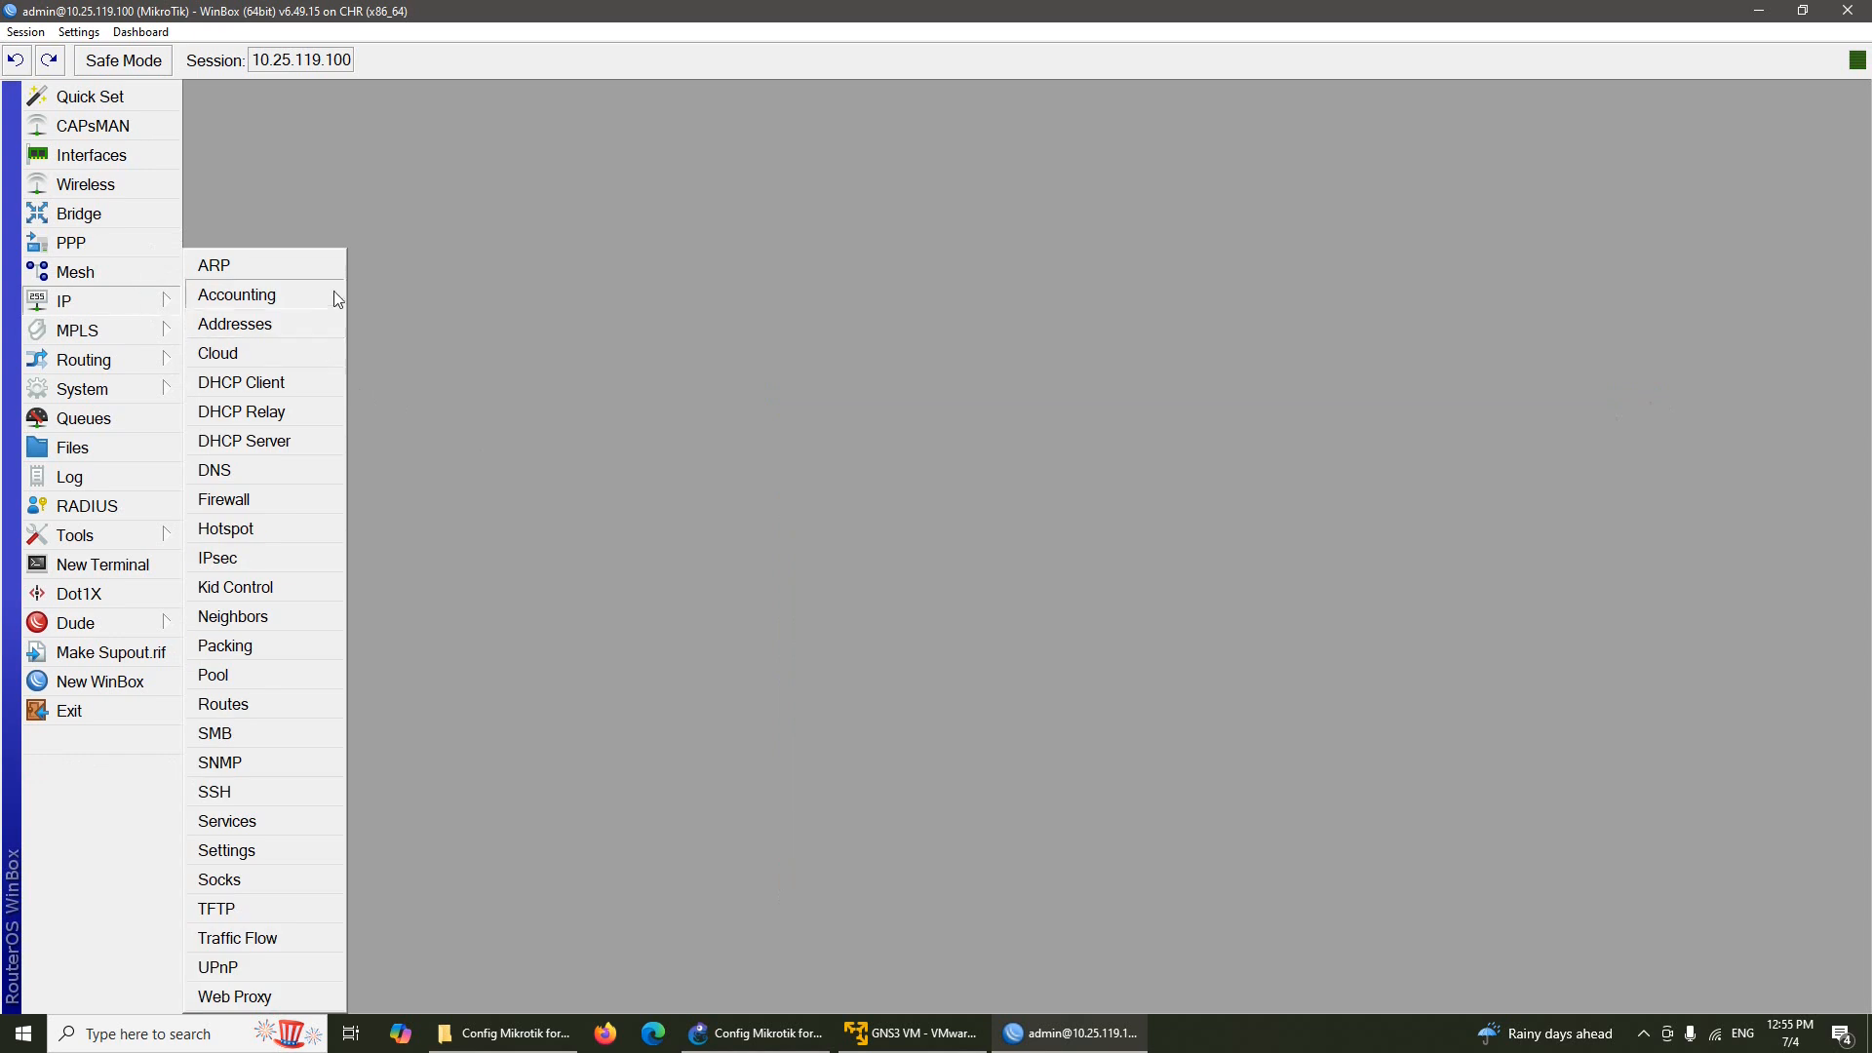
left_click(301, 324)
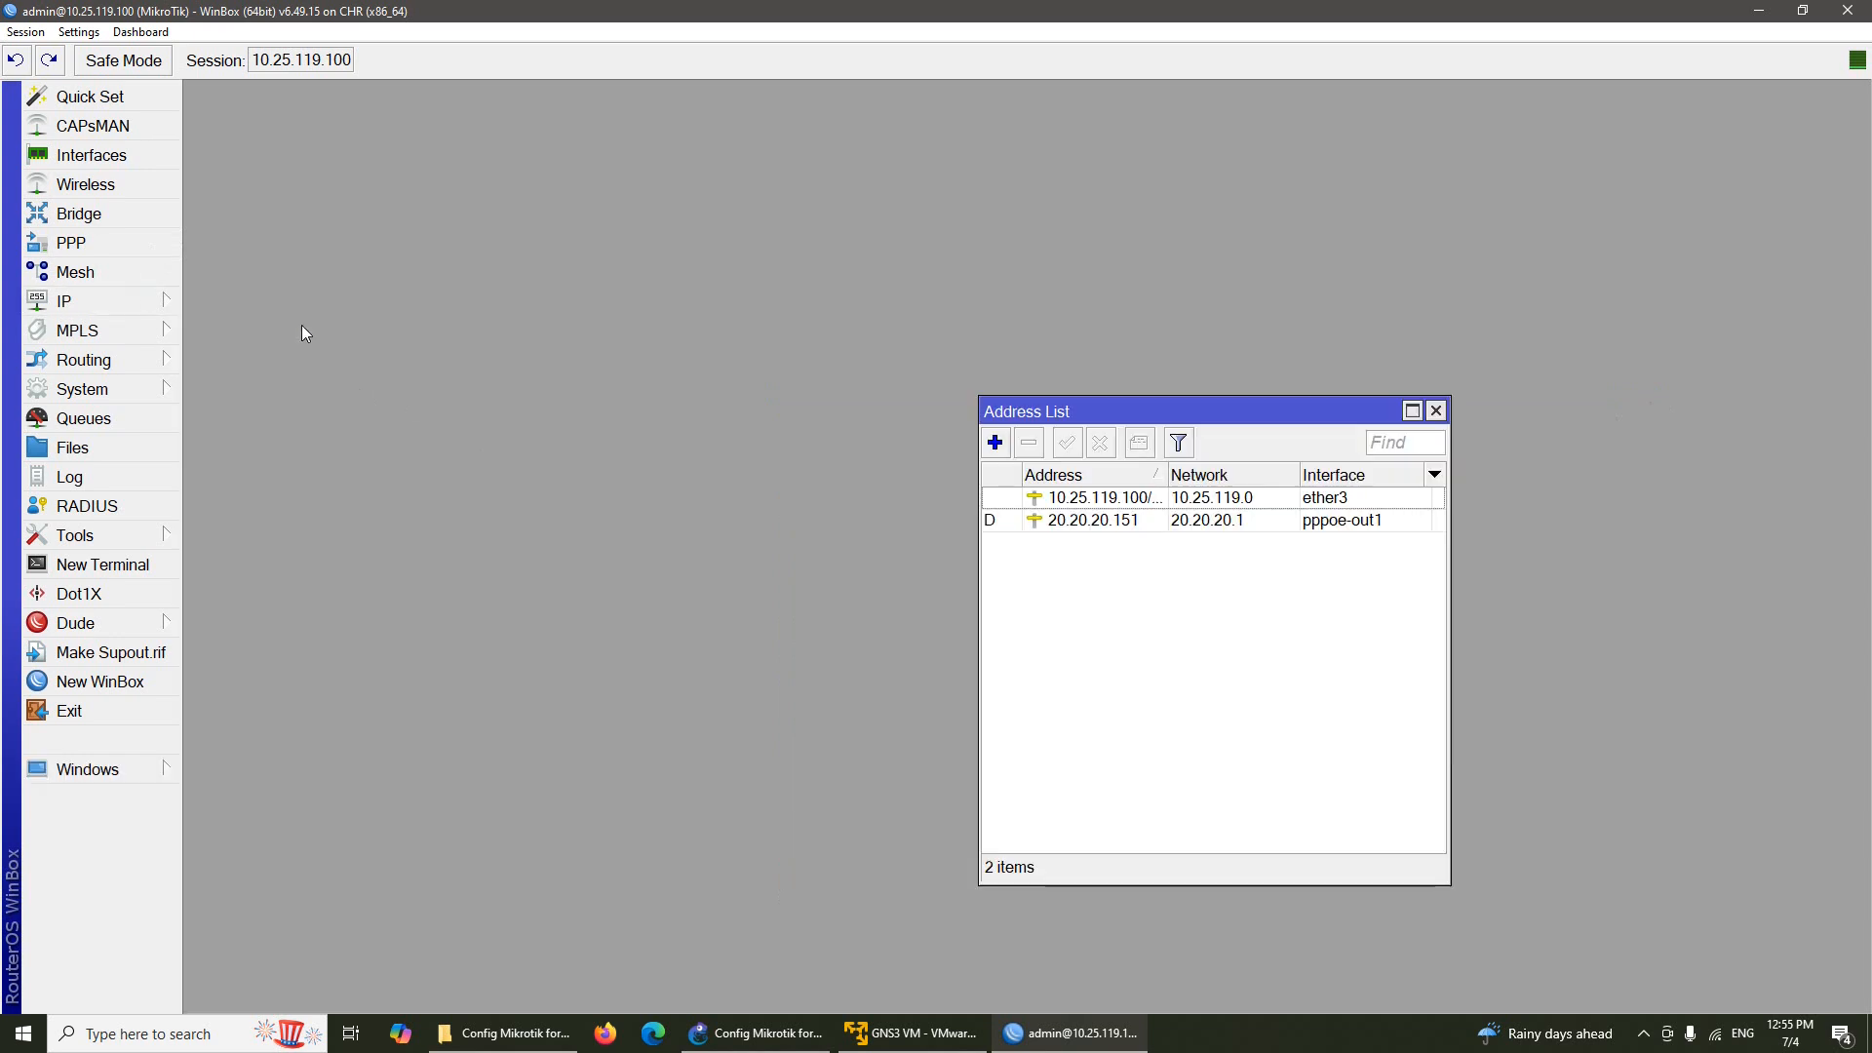
left_click(995, 443)
left_click(1190, 592)
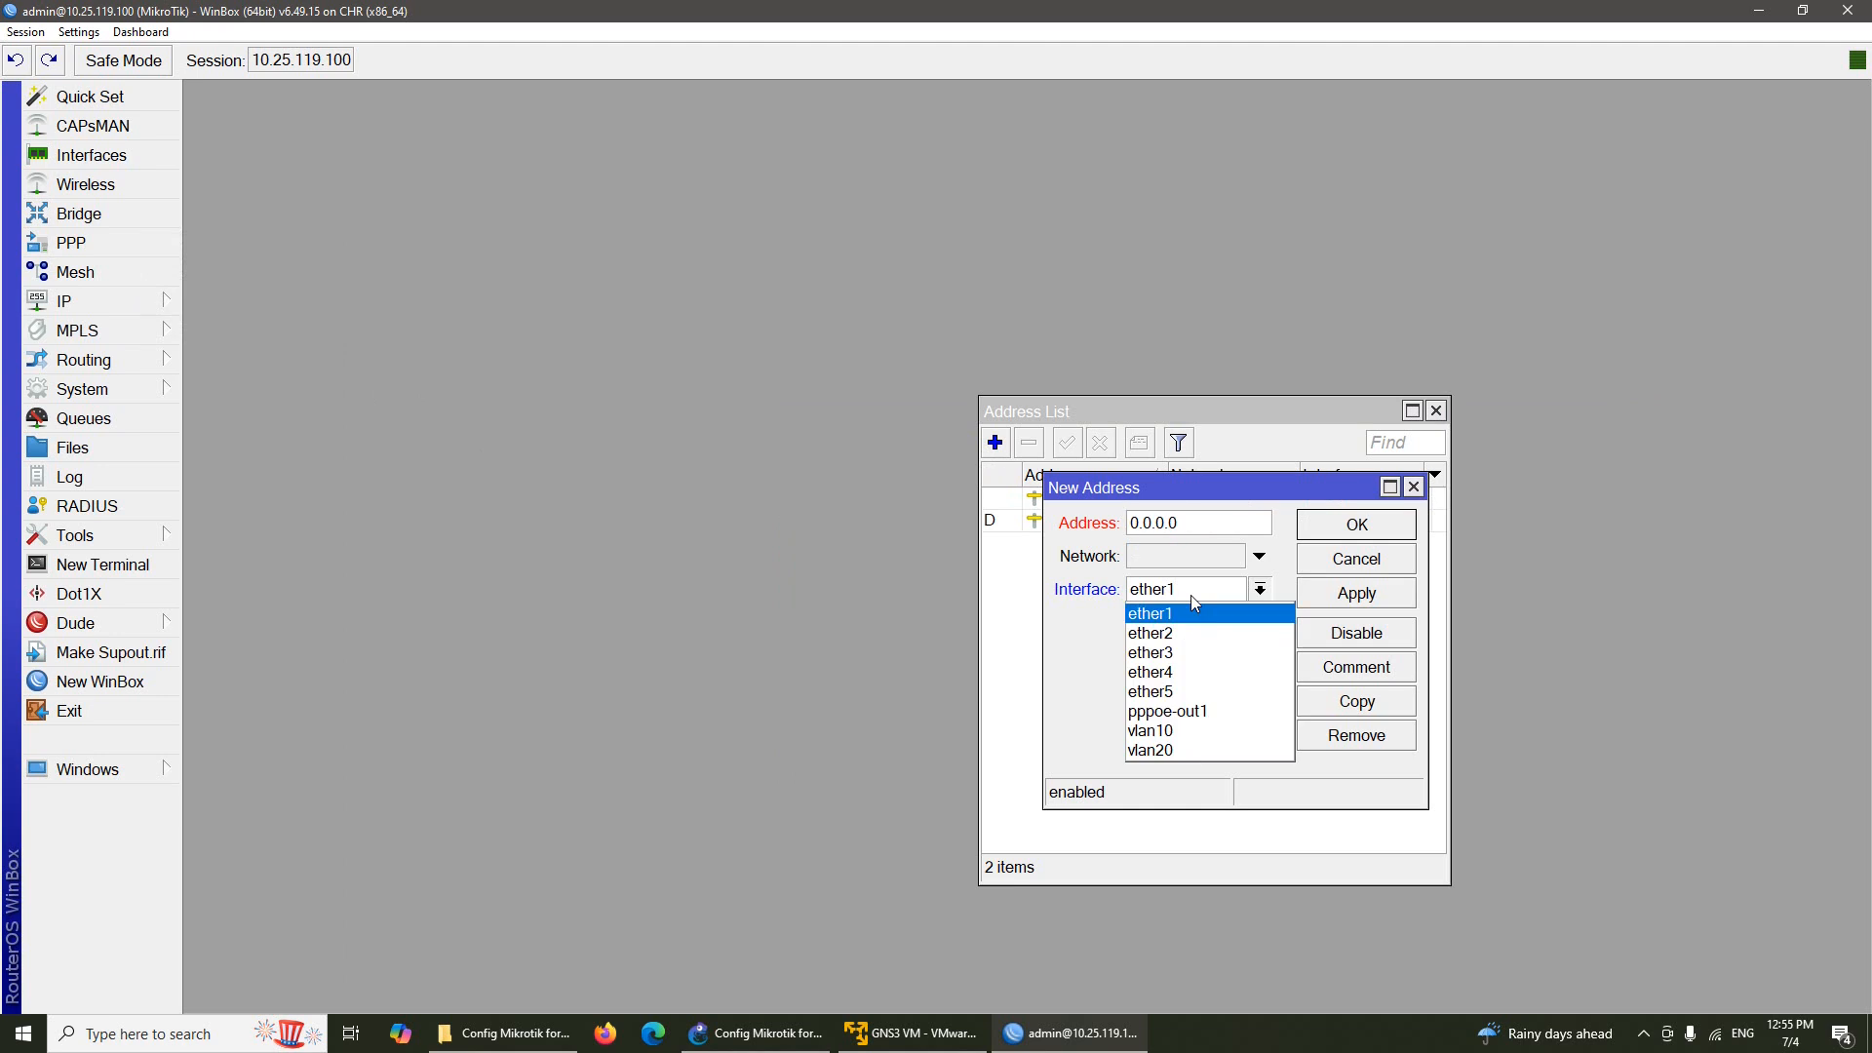
left_click(1219, 730)
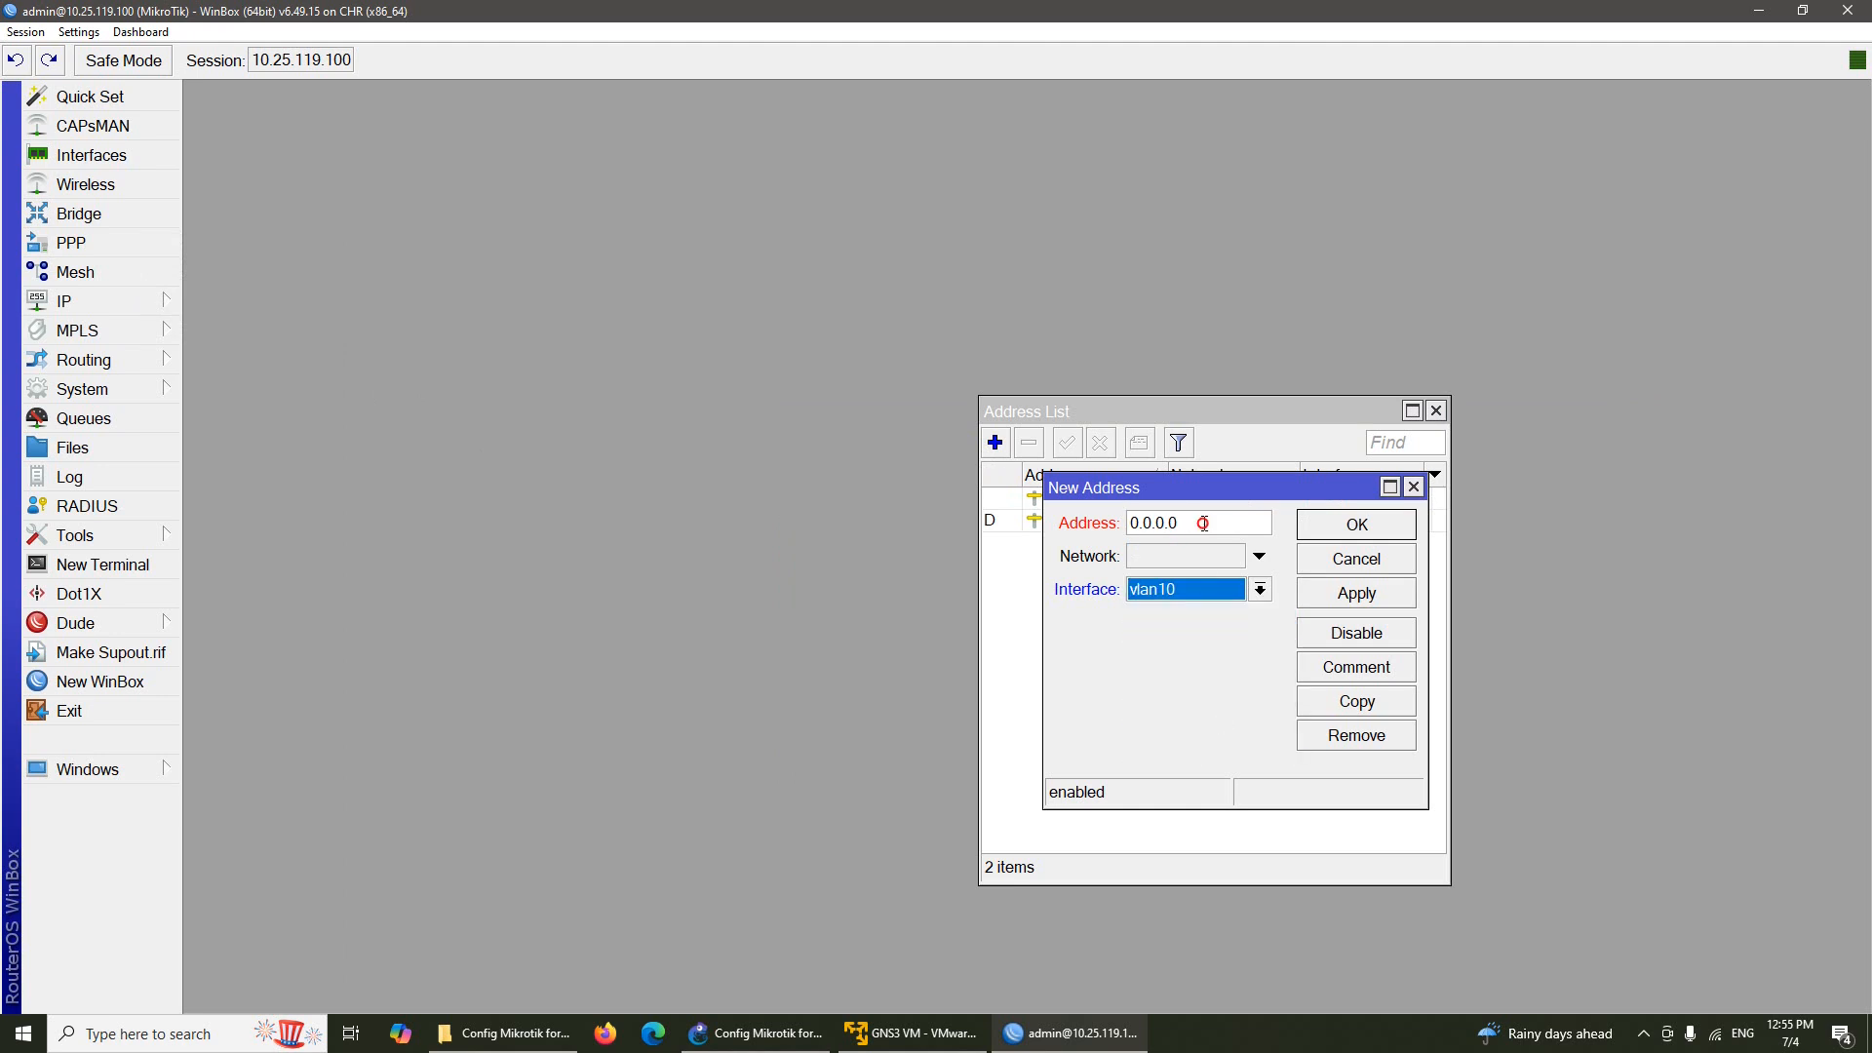
left_click(1202, 523)
type("192")
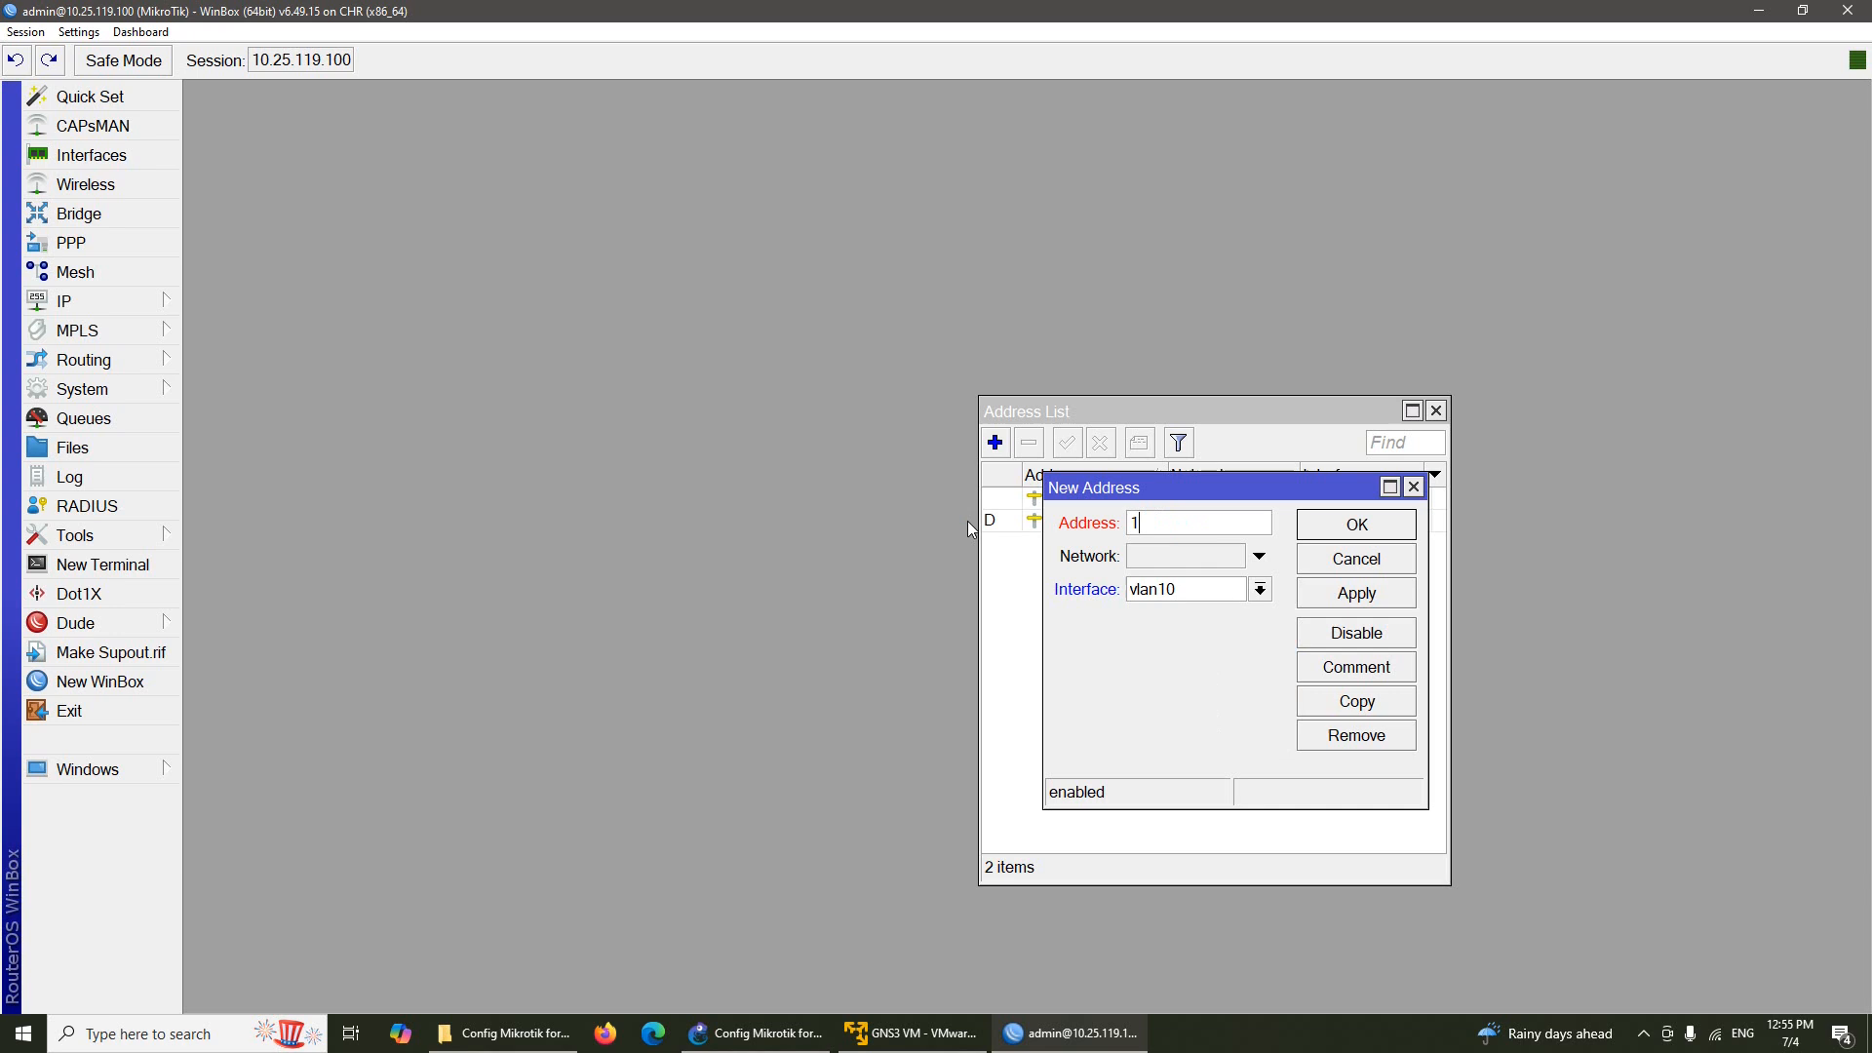
type(".168.10.1/24")
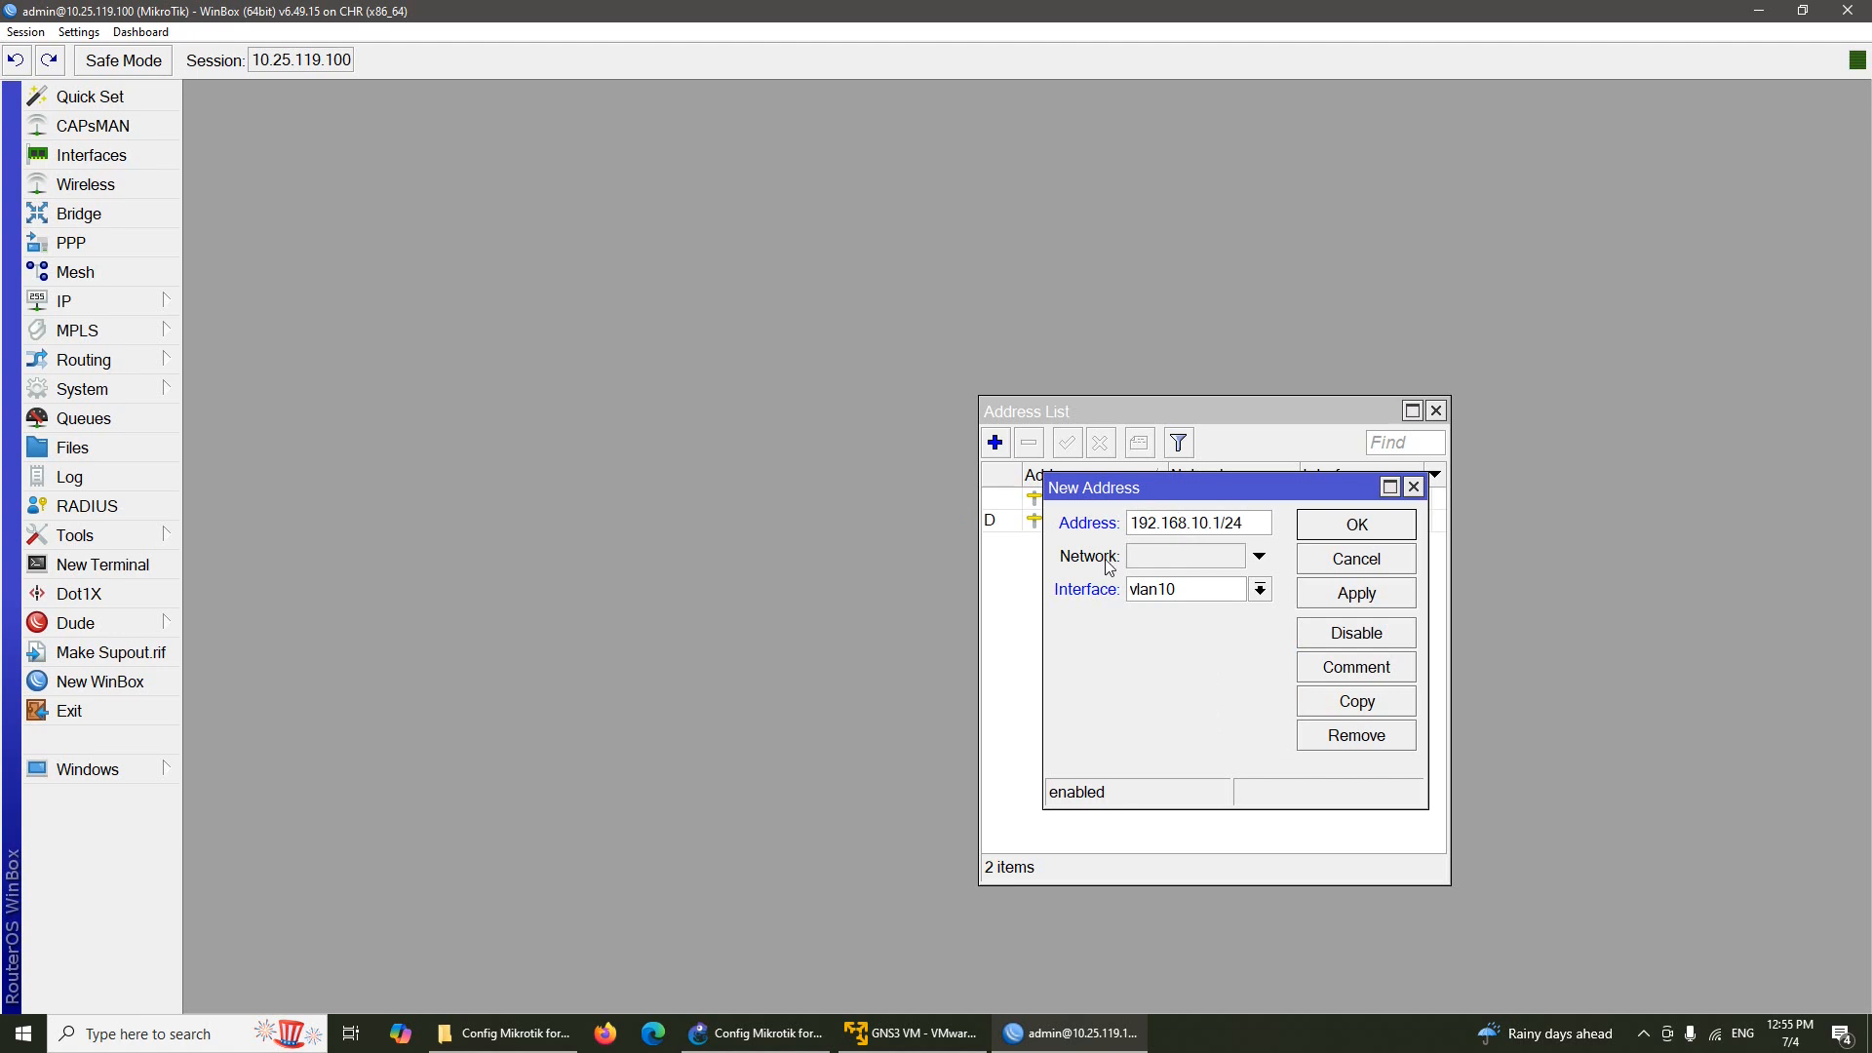
left_click(1318, 527)
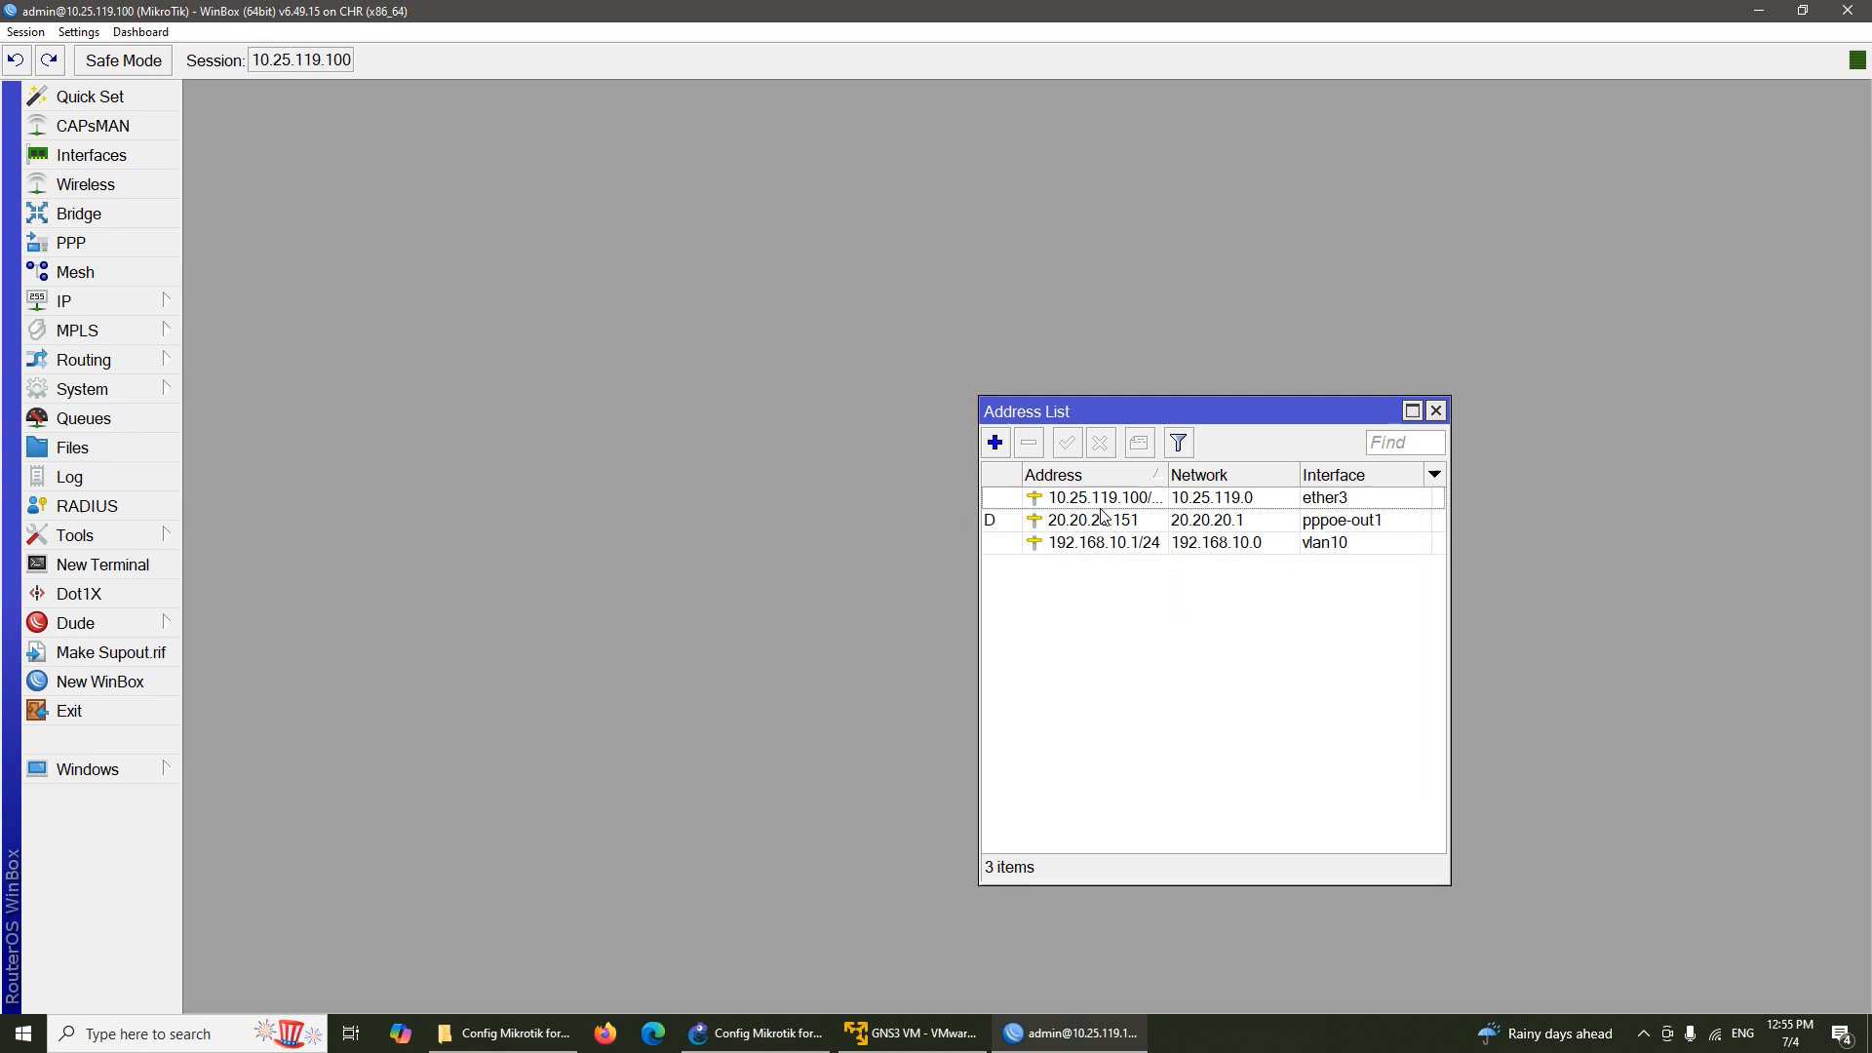
Add 192.168.20.1/24 on vlan20 and close the Address List
left_click(996, 444)
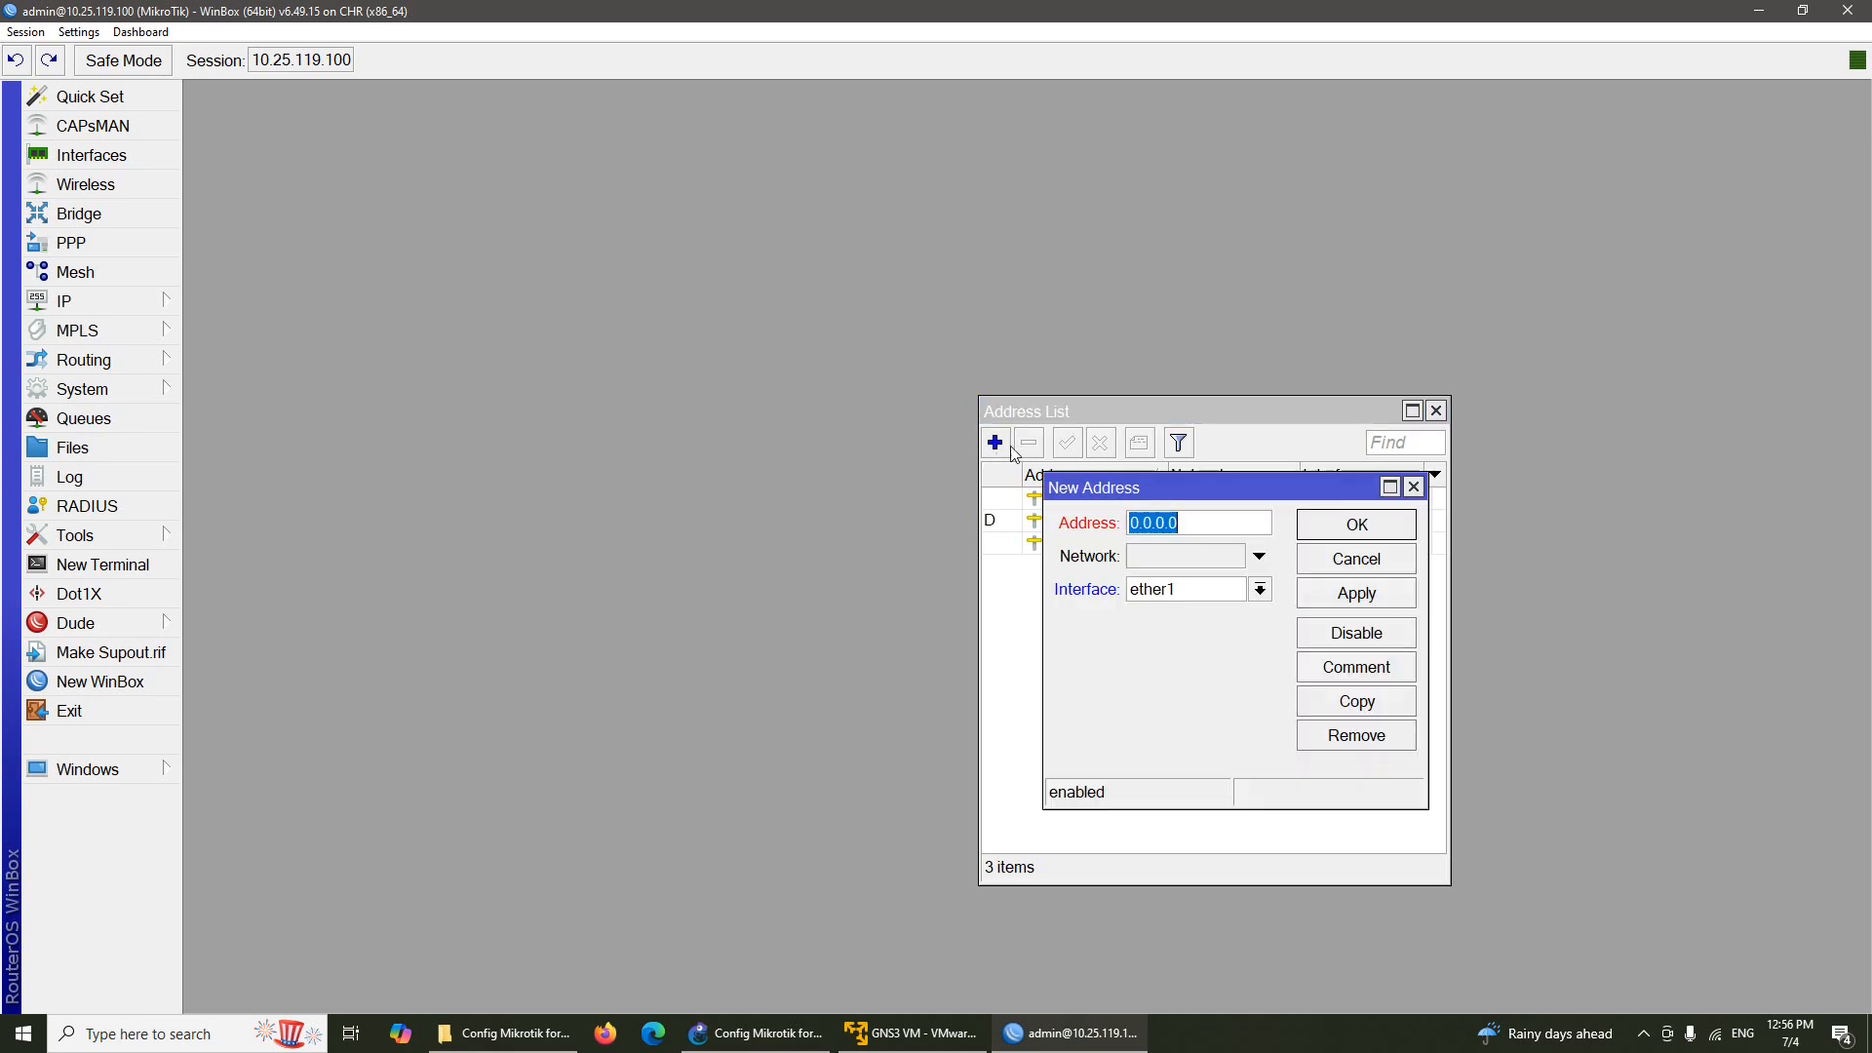
left_click(1260, 590)
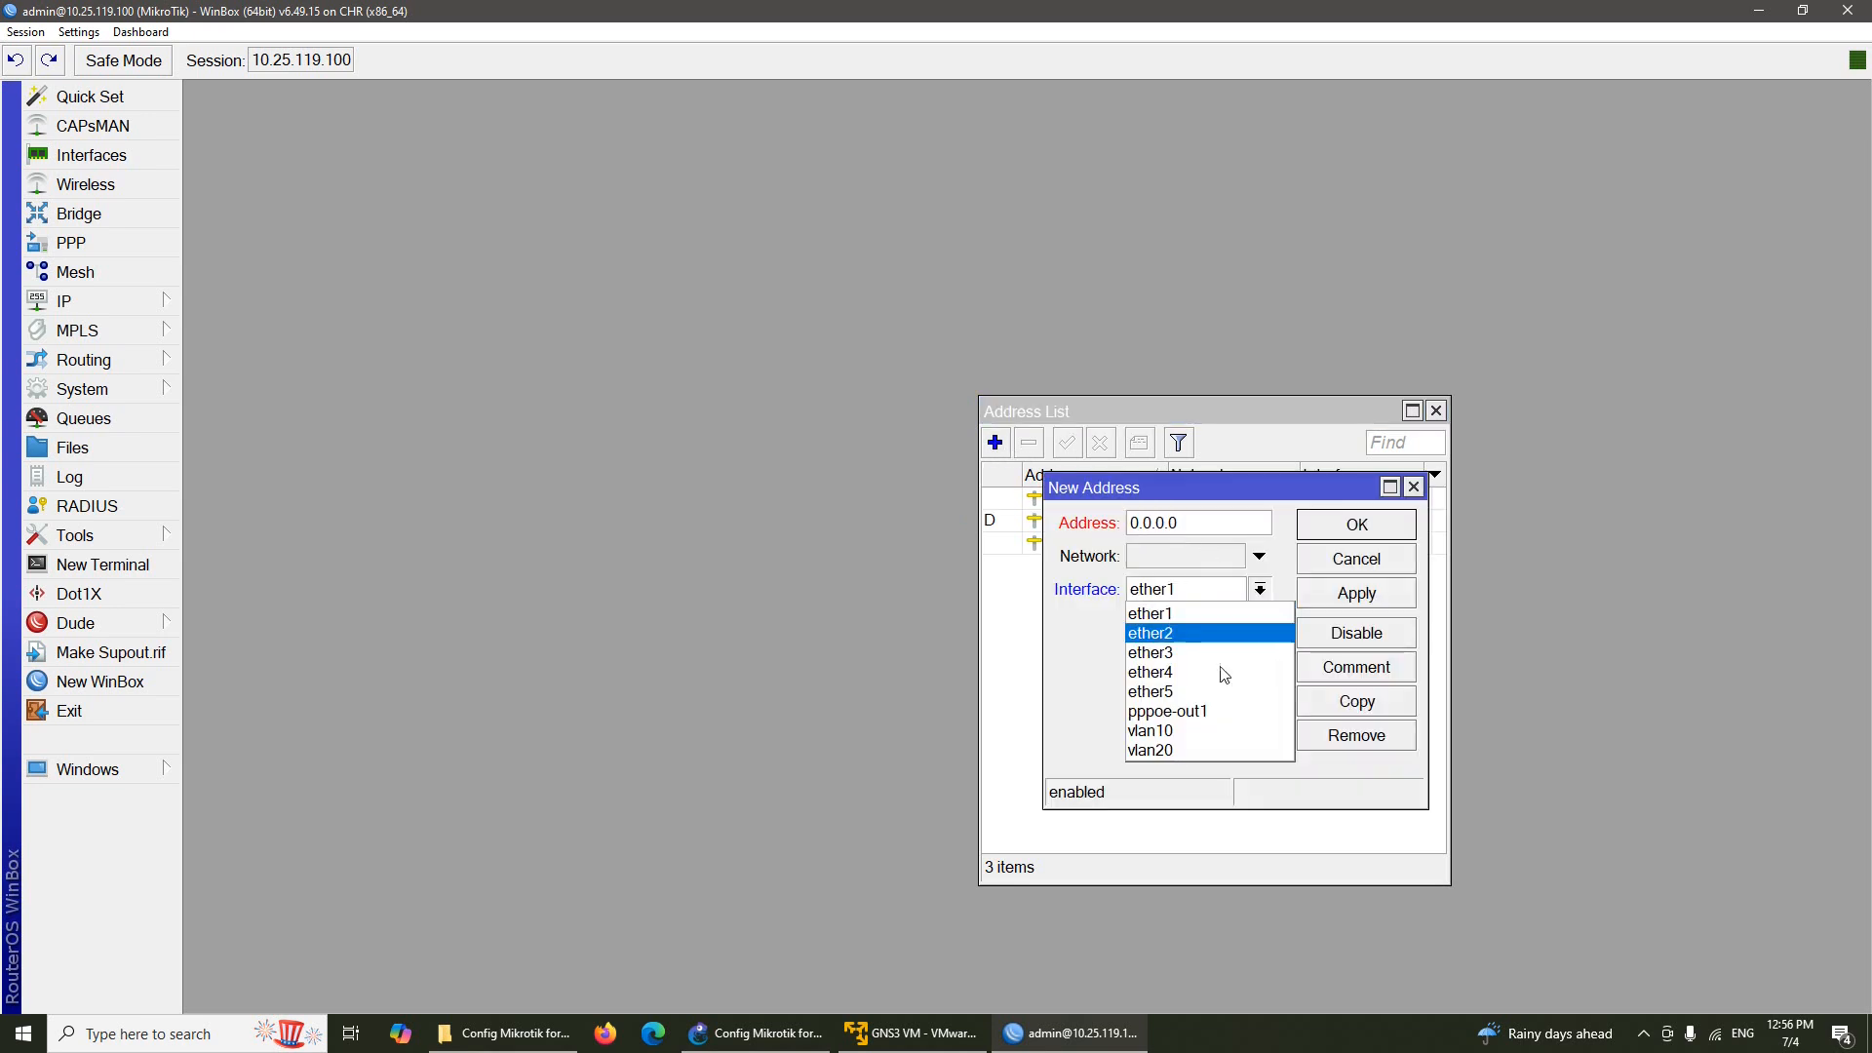
left_click(1214, 751)
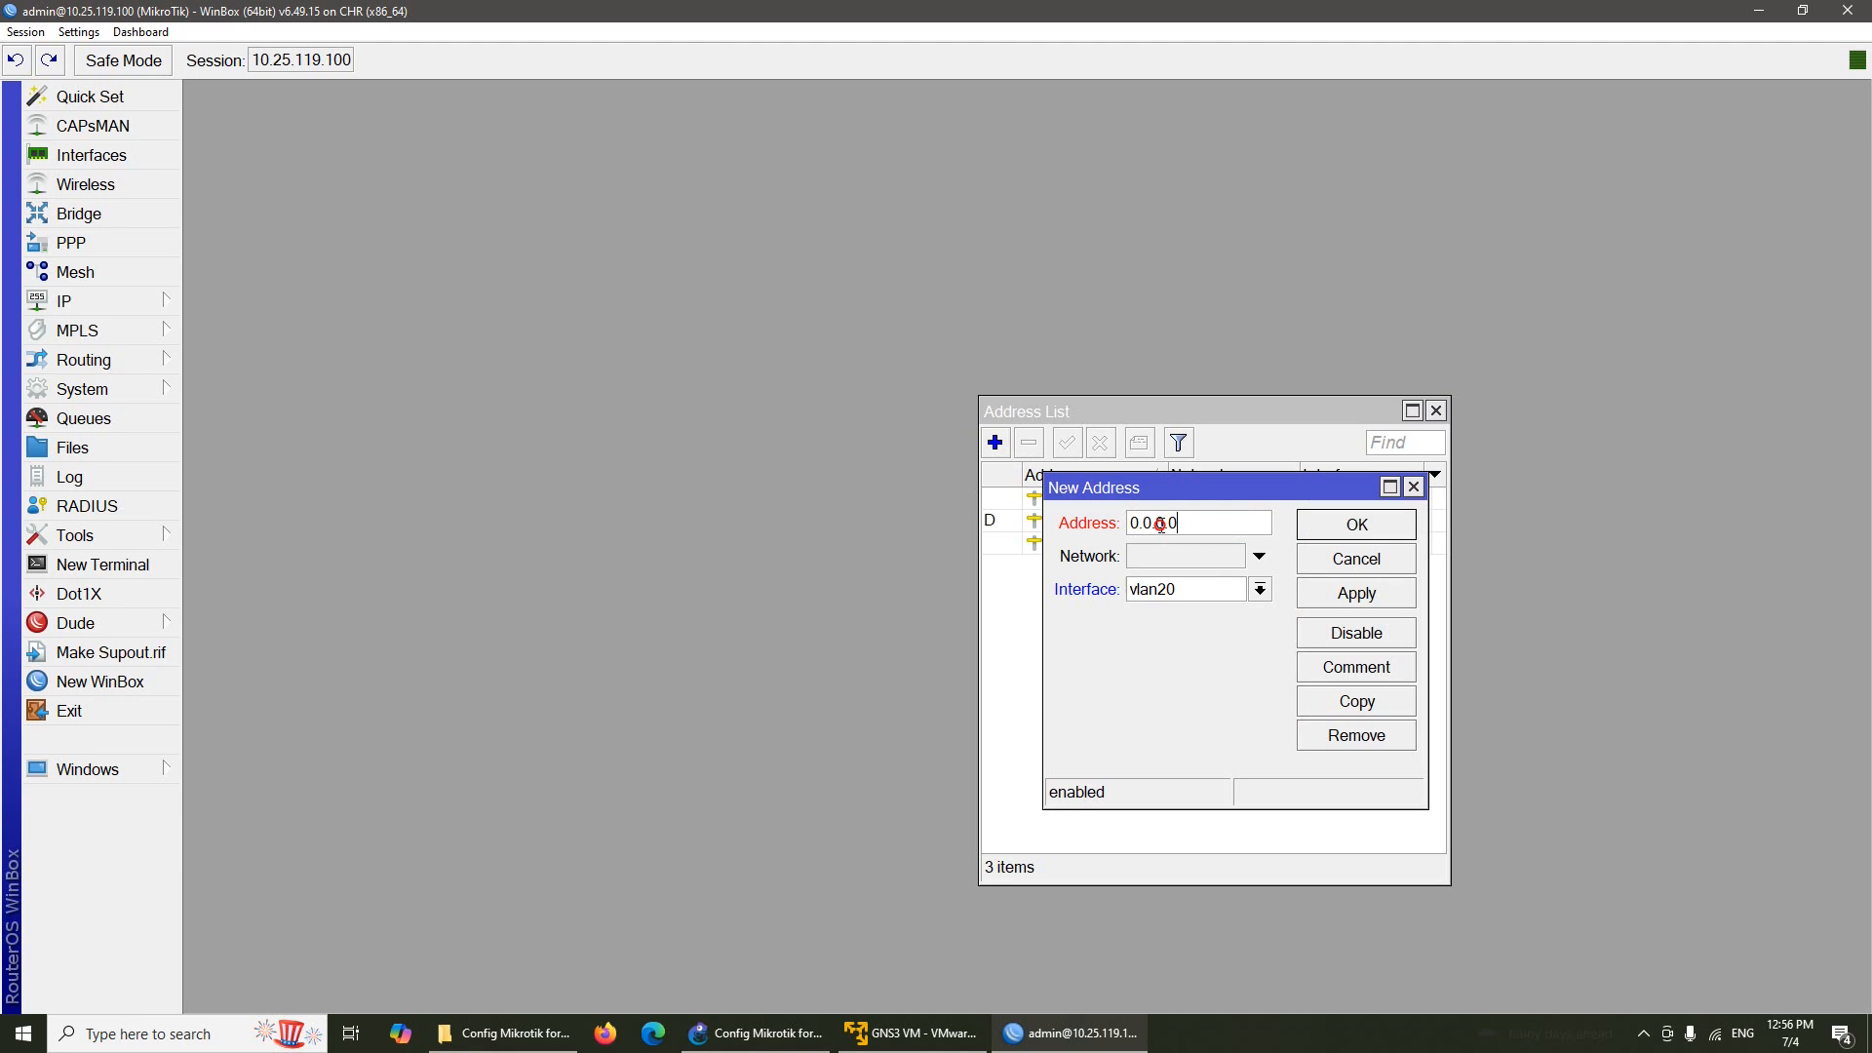
left_click_drag(1170, 525, 1068, 532)
type("192.168.20.1/24")
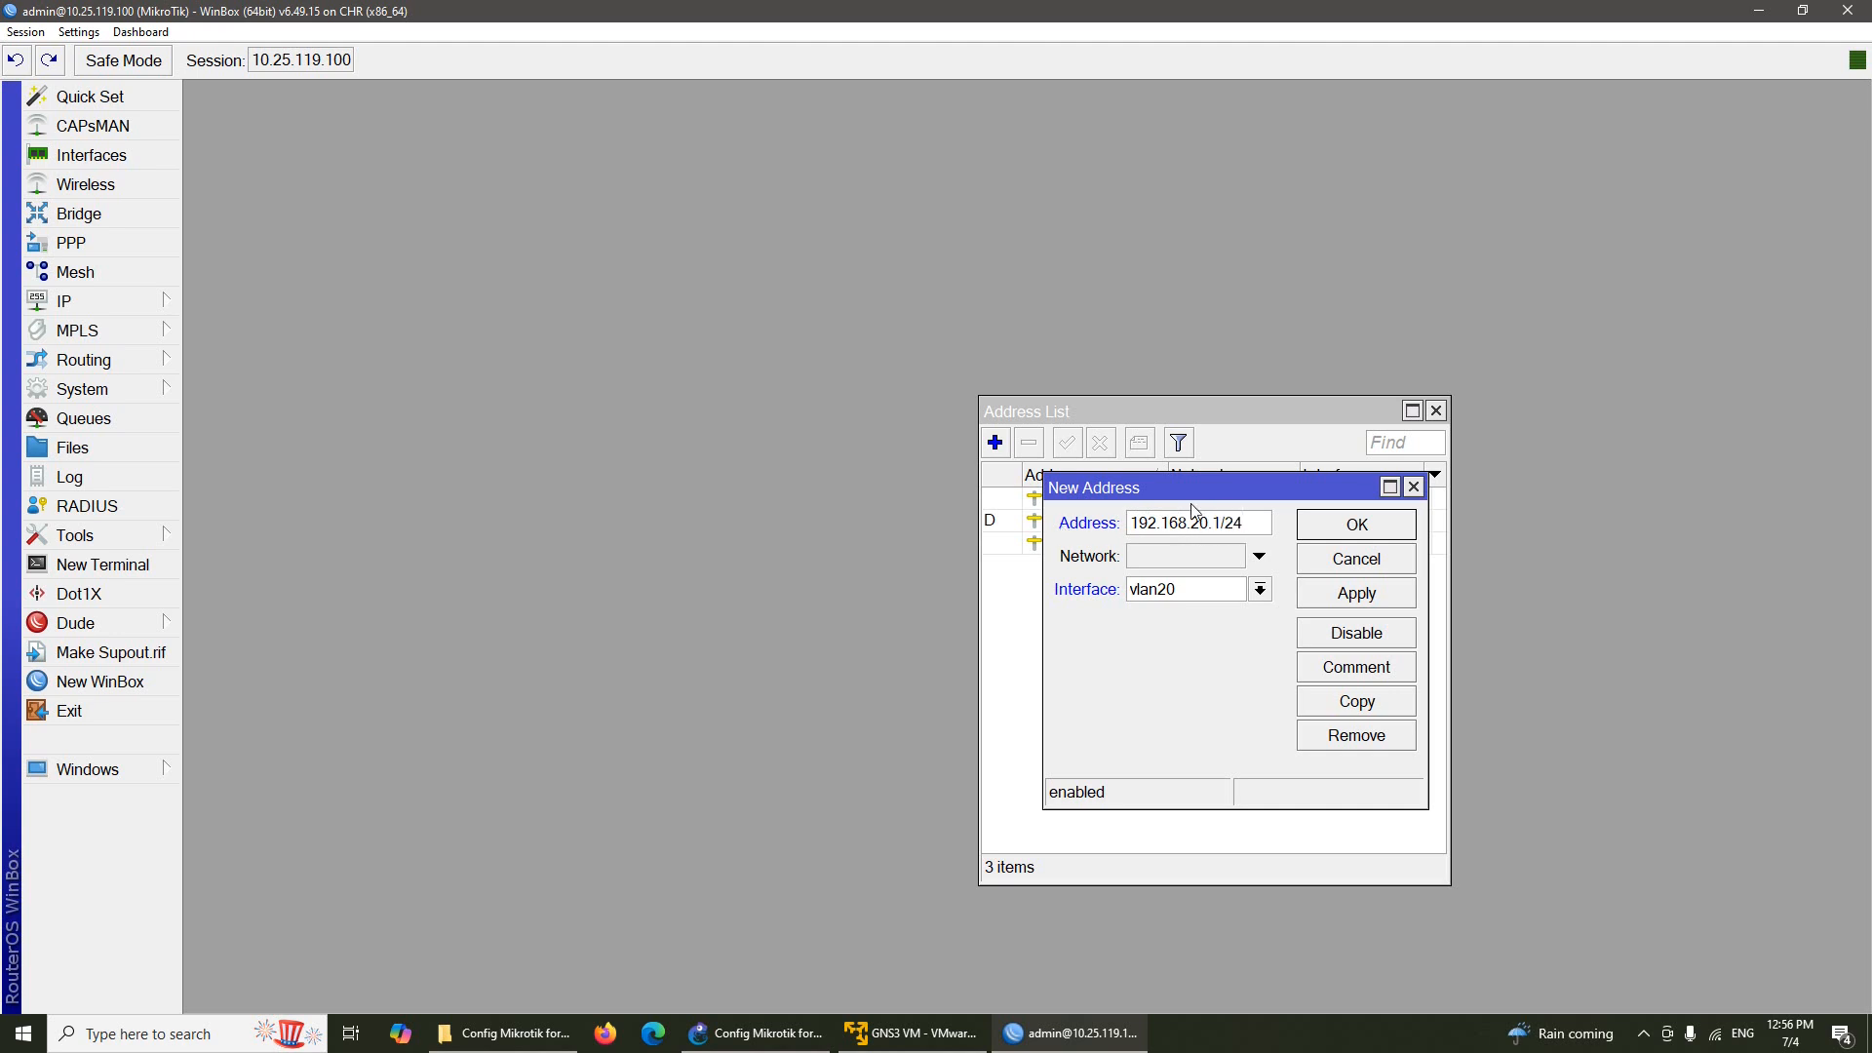
left_click(1375, 527)
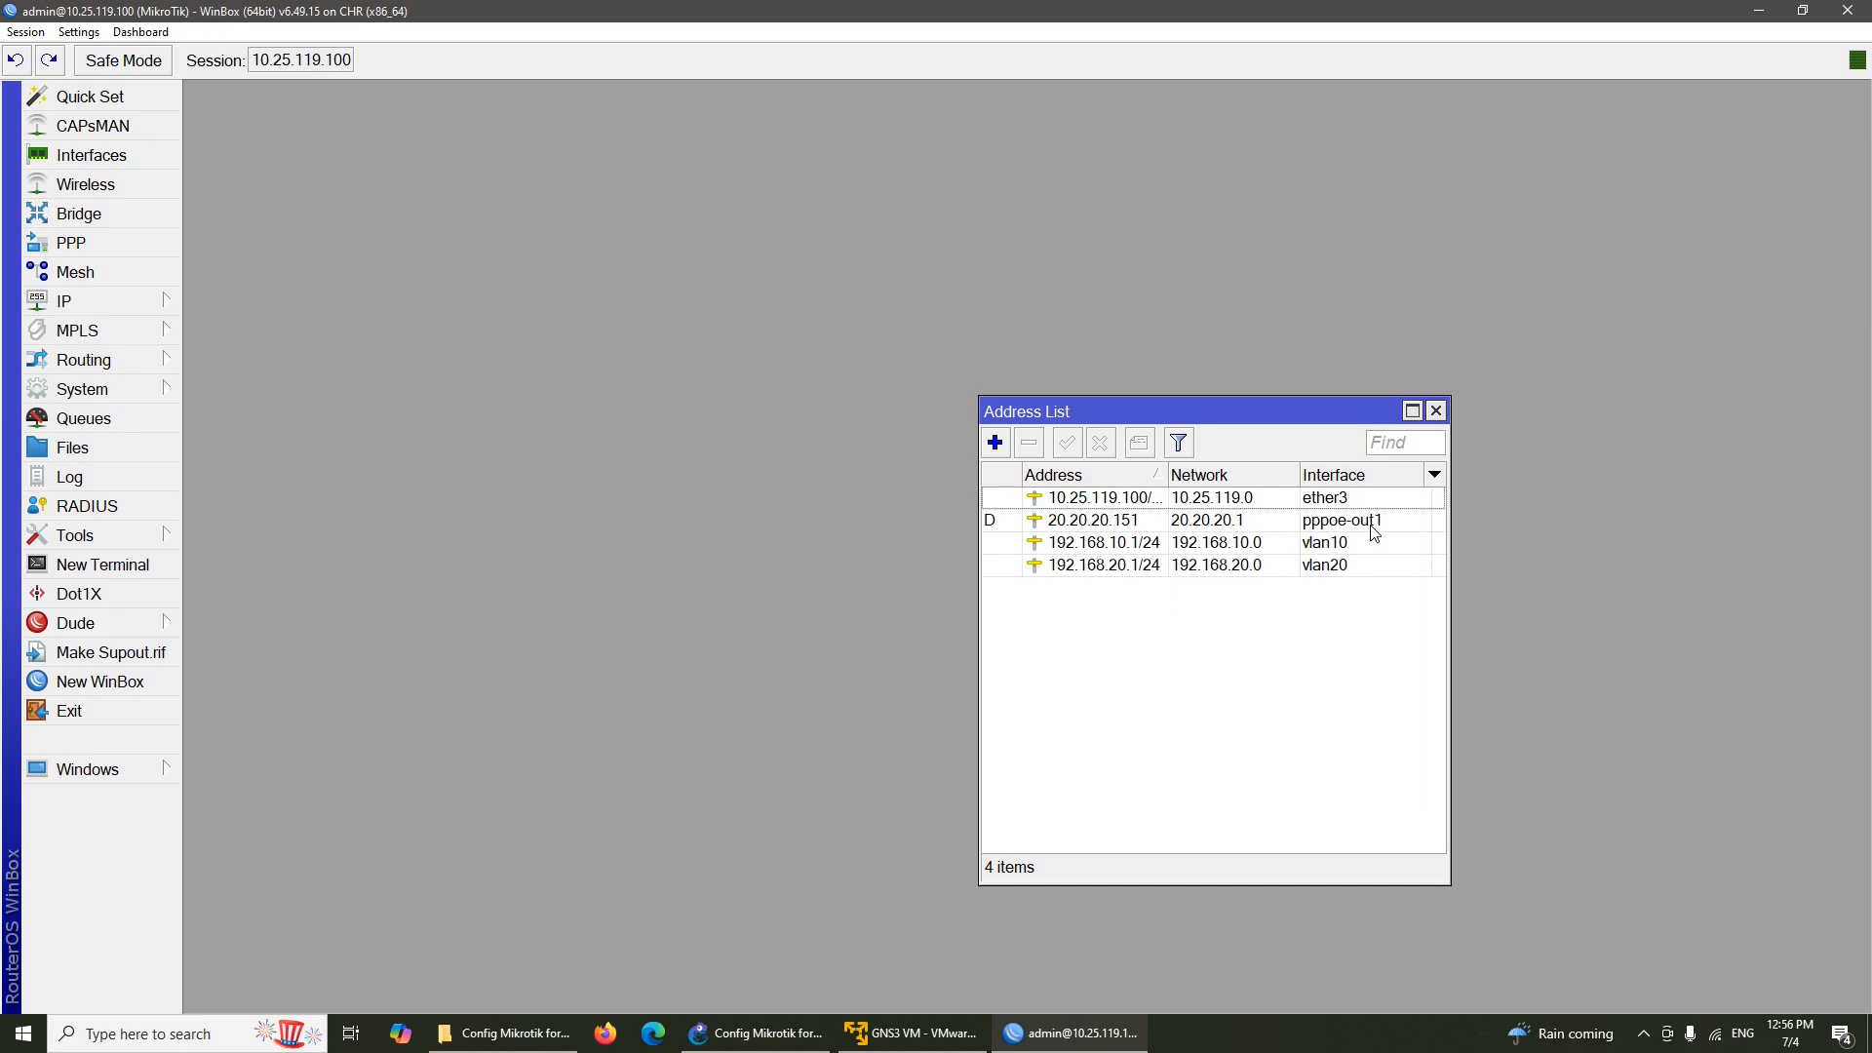
left_click(1436, 411)
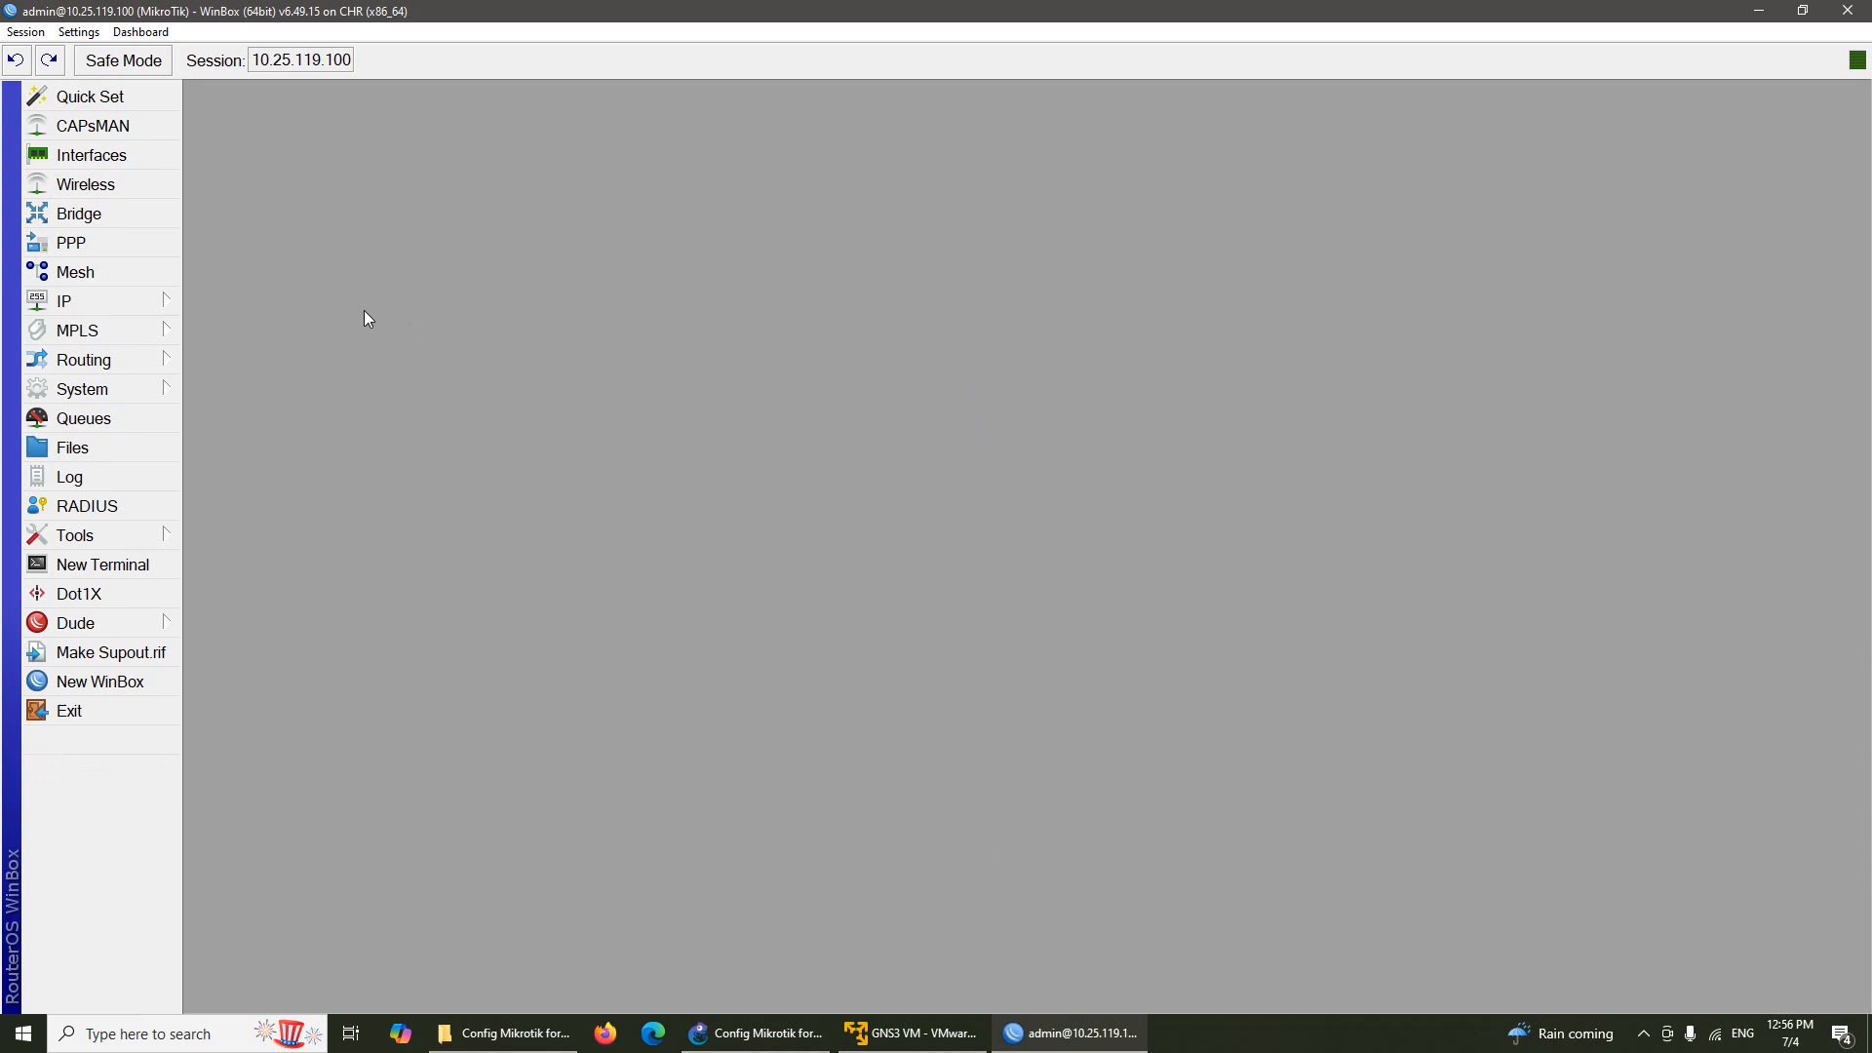
Re-check the router's IP address list in WinBox, then close it
left_click(168, 305)
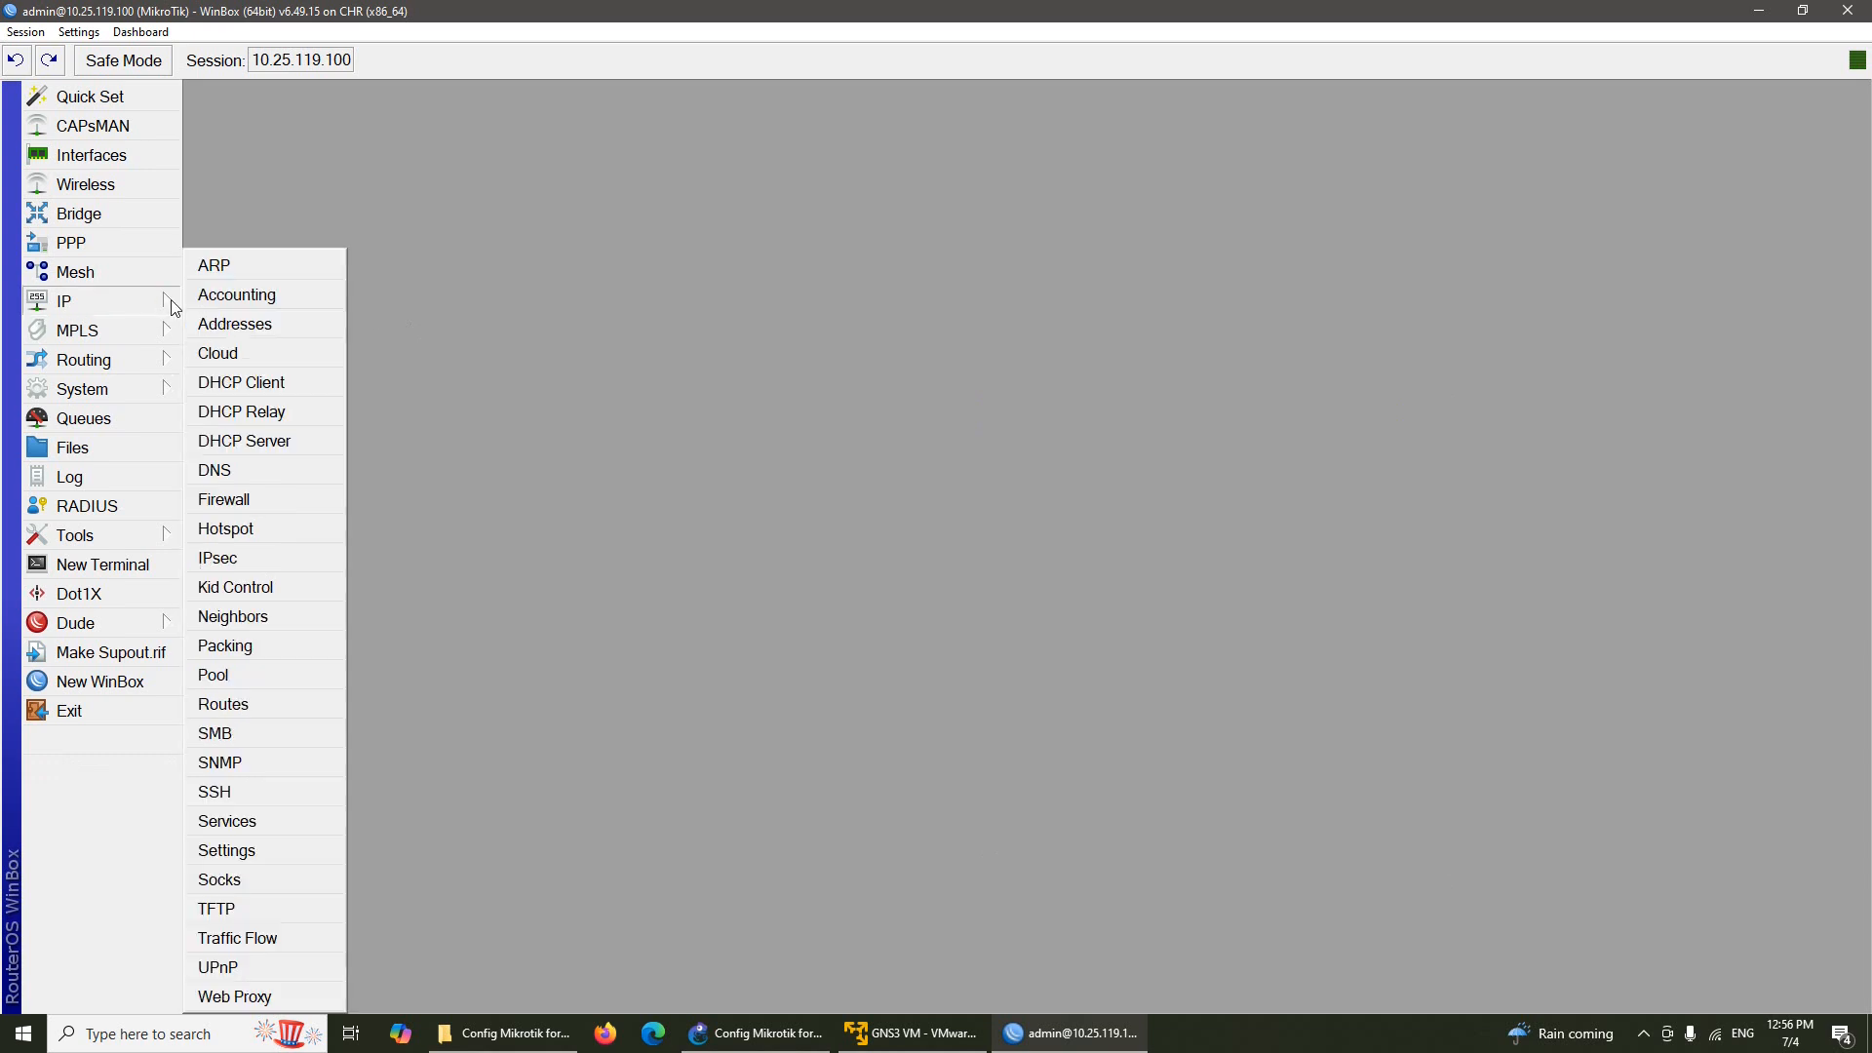
left_click(239, 325)
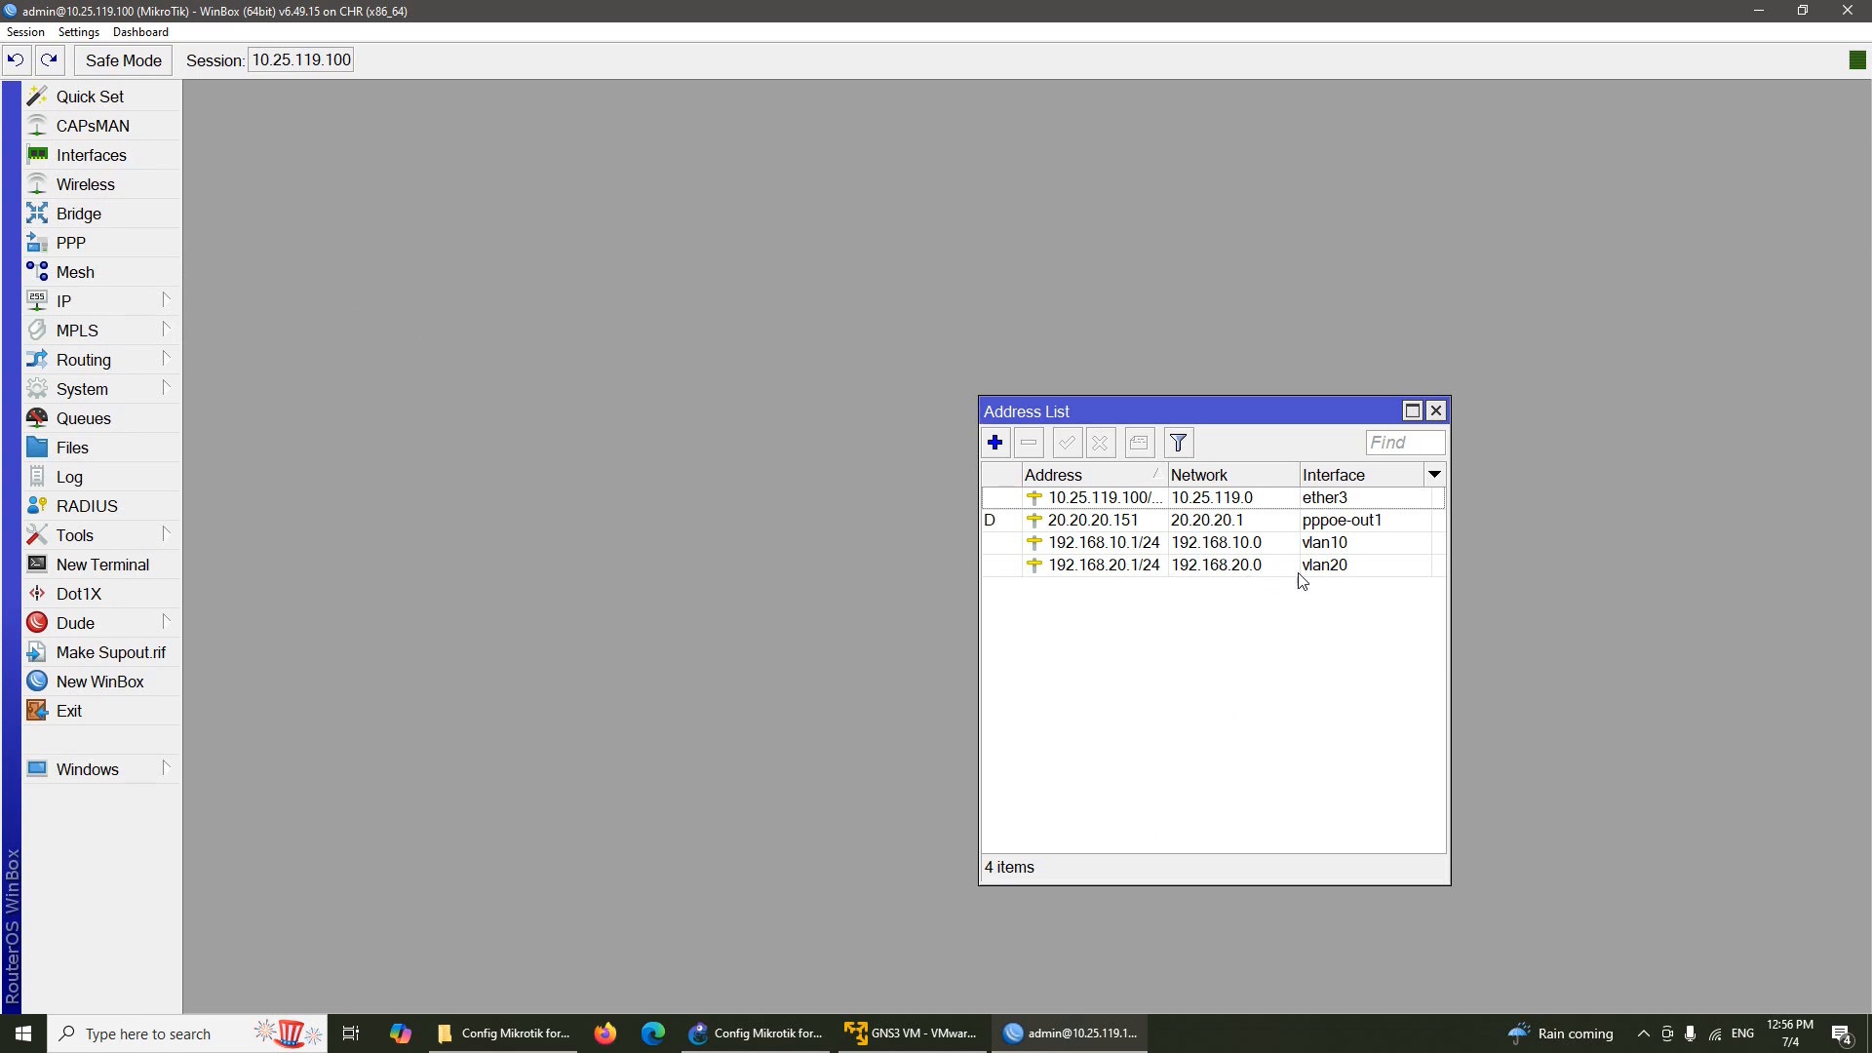
left_click(1435, 410)
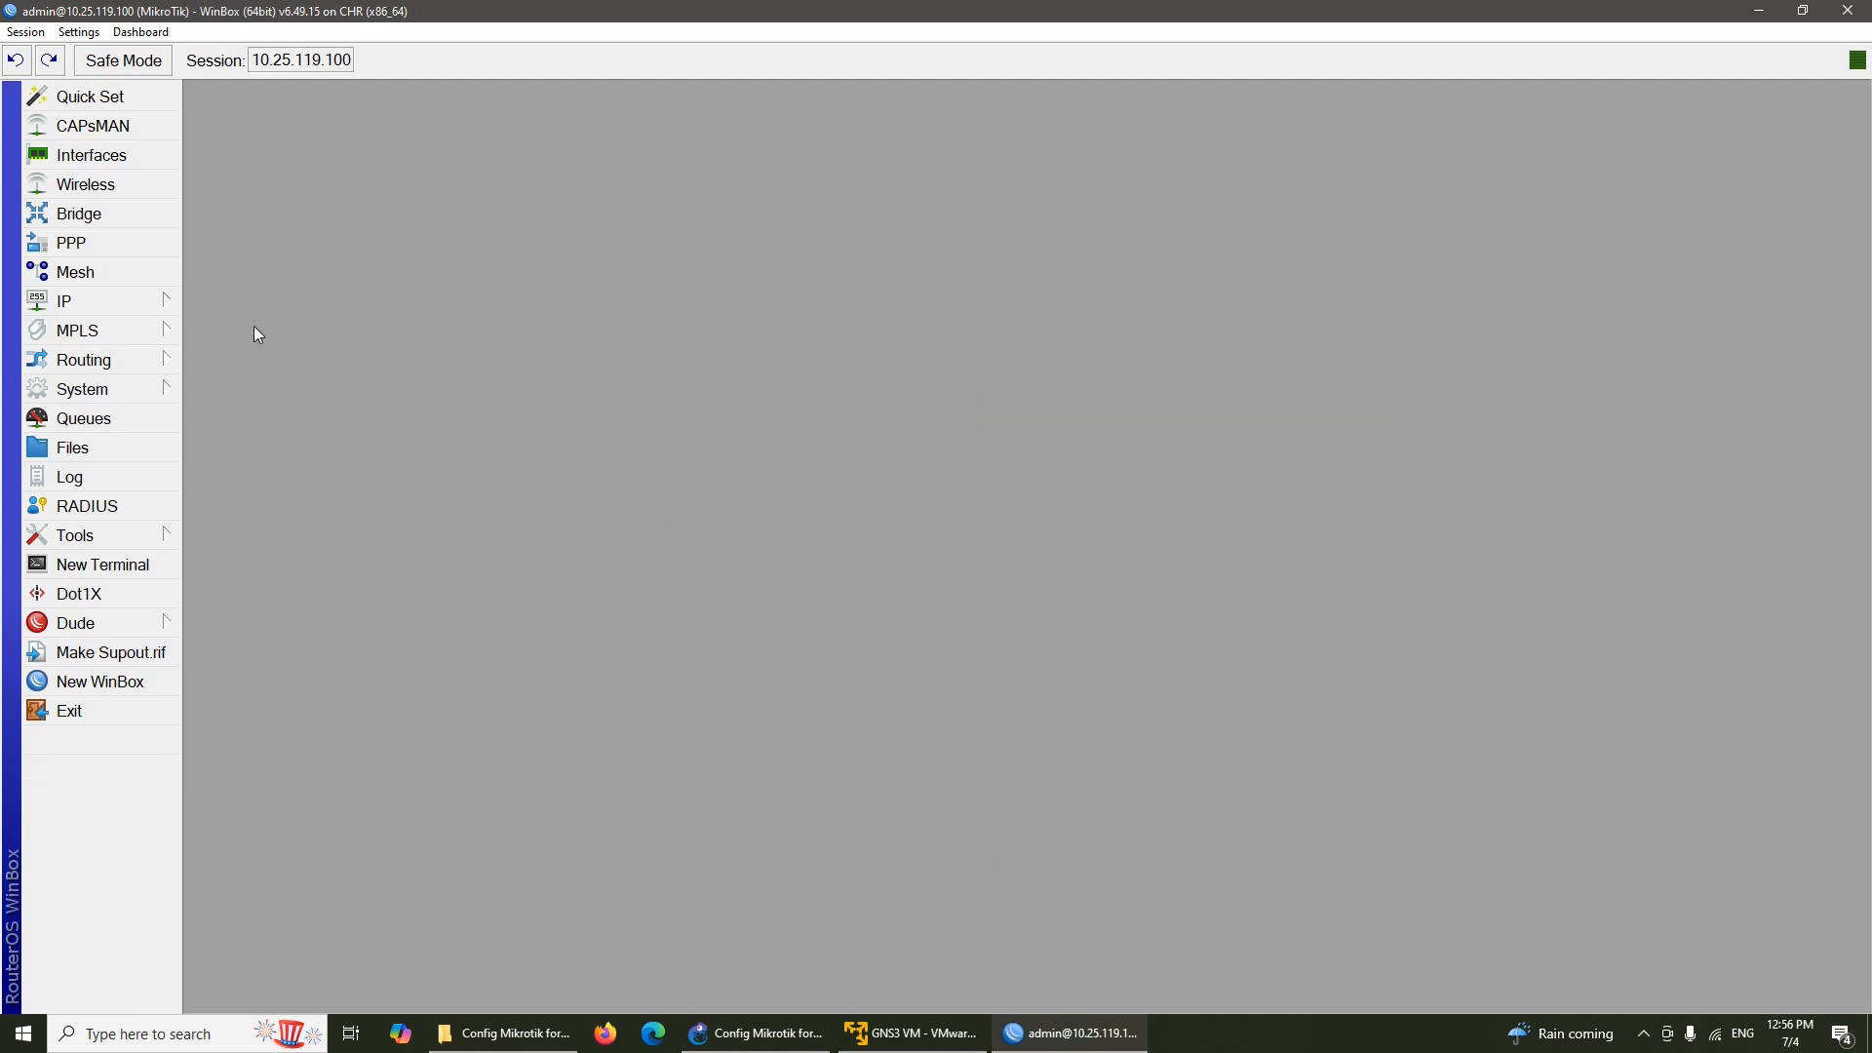
Glance at the GNS3 lab topology, then return to WinBox's IP menu
left_click(140, 304)
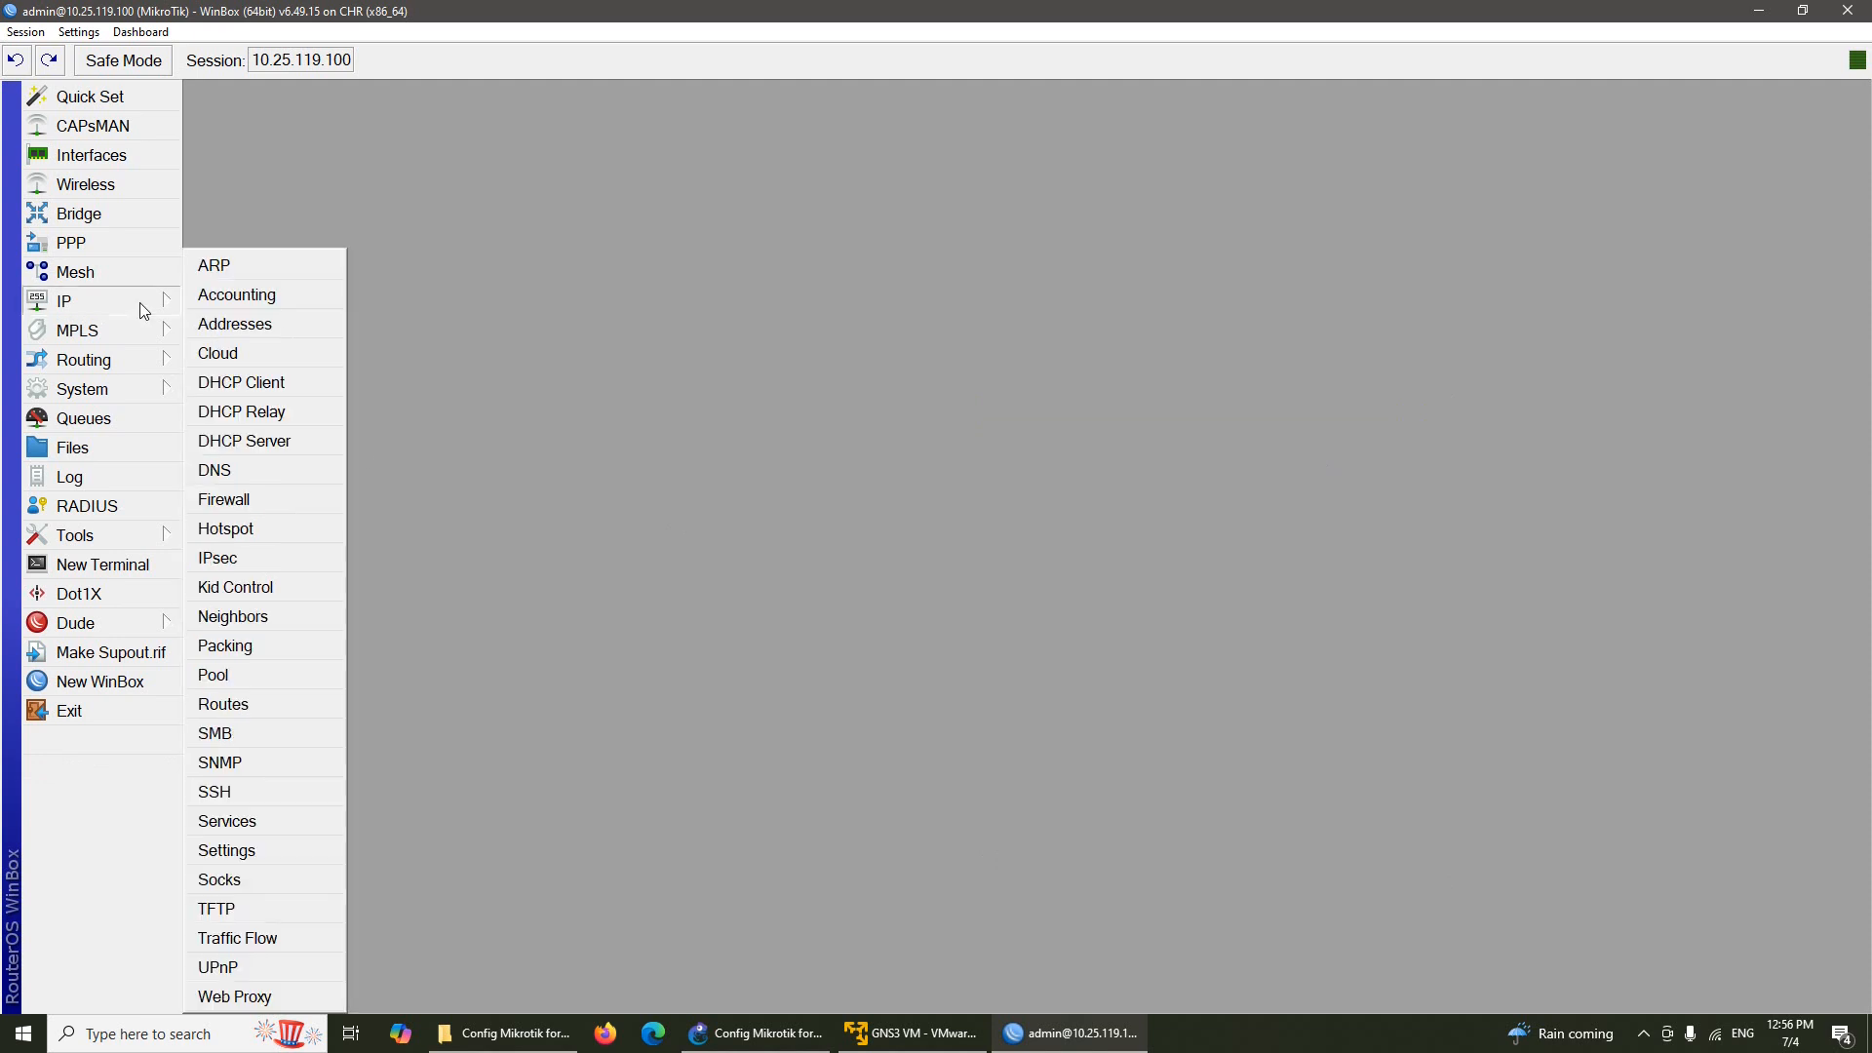
left_click(760, 1032)
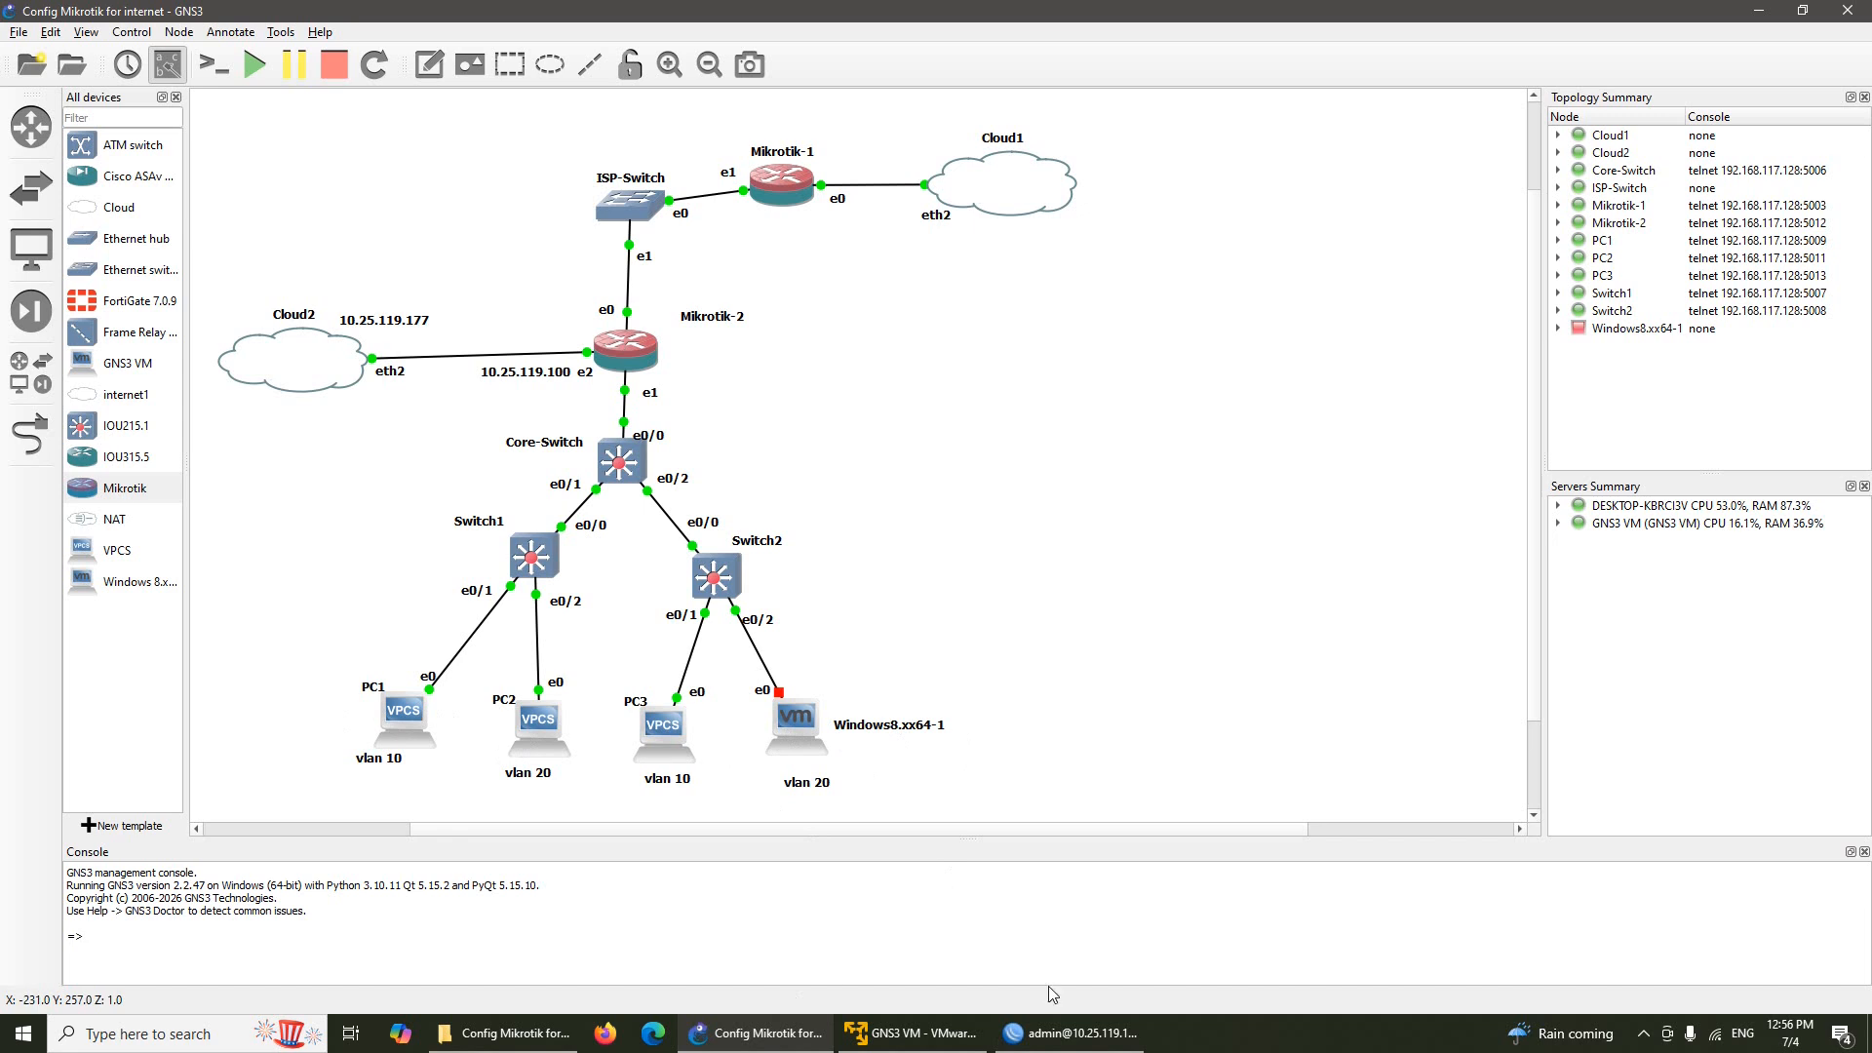
left_click(1082, 1033)
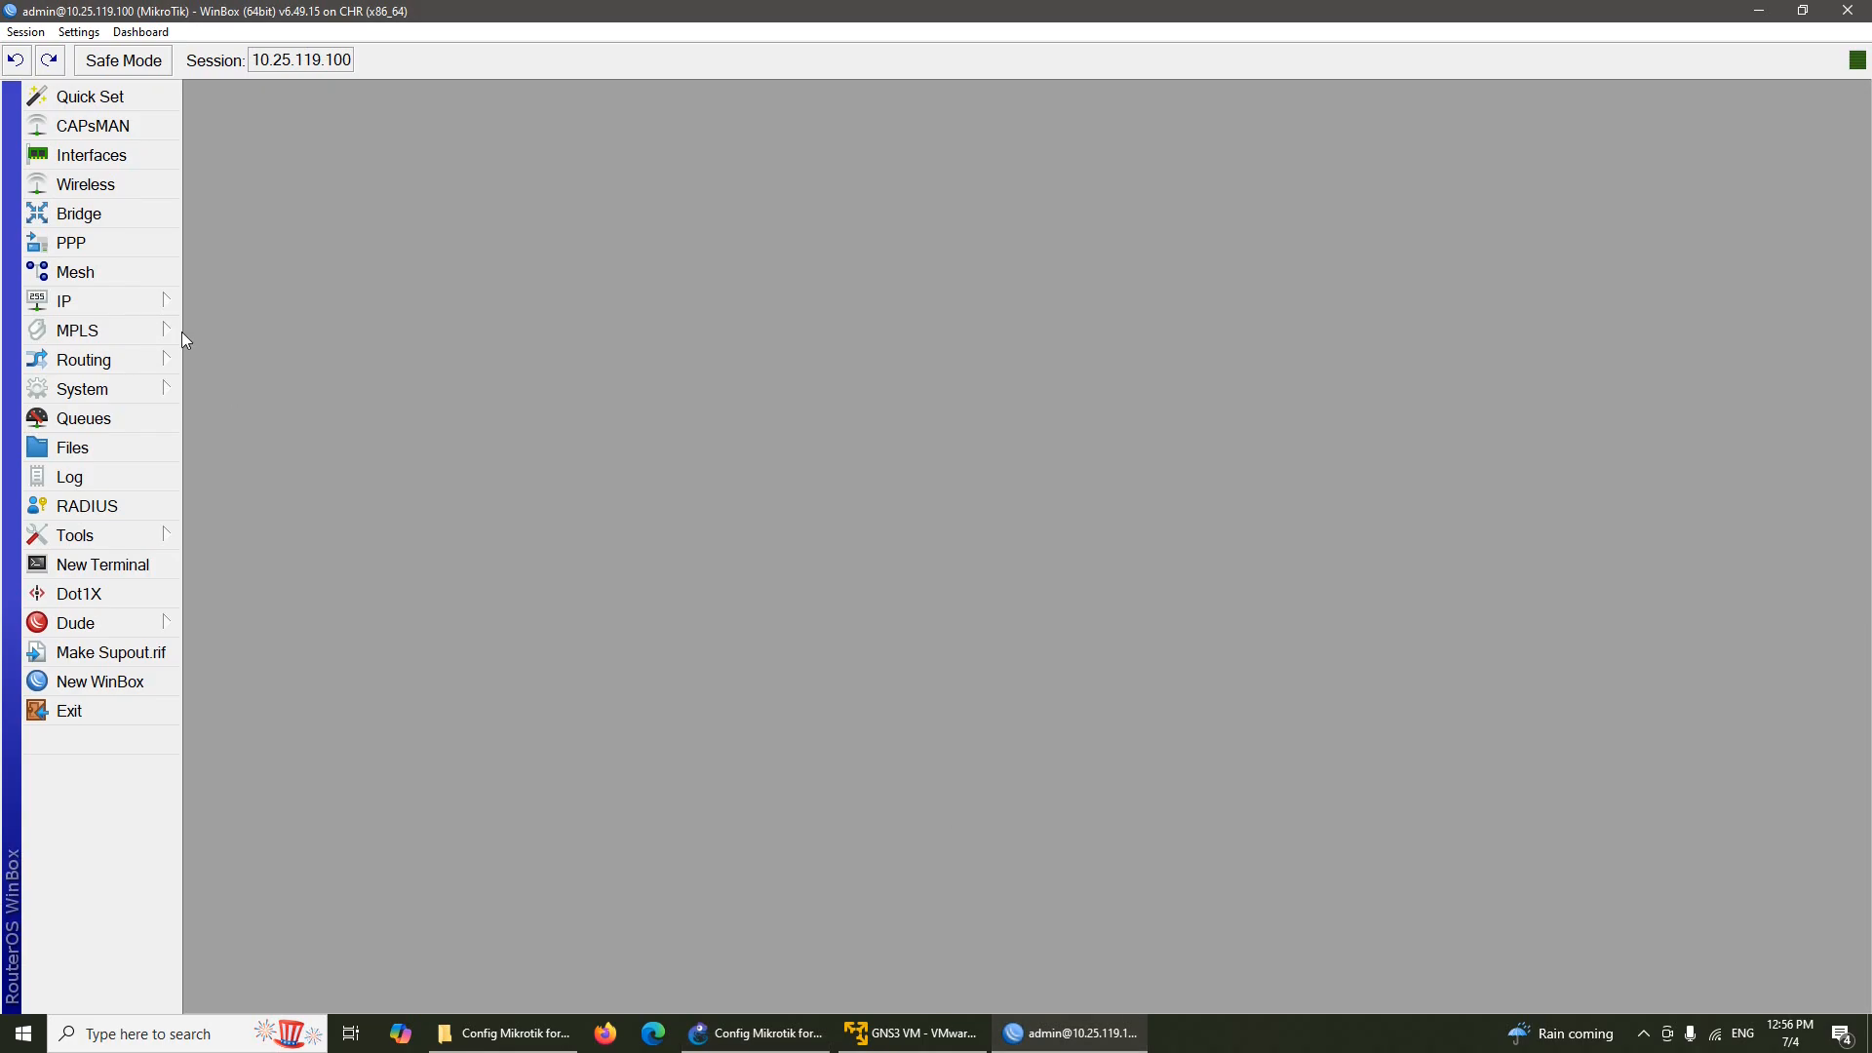
left_click(155, 304)
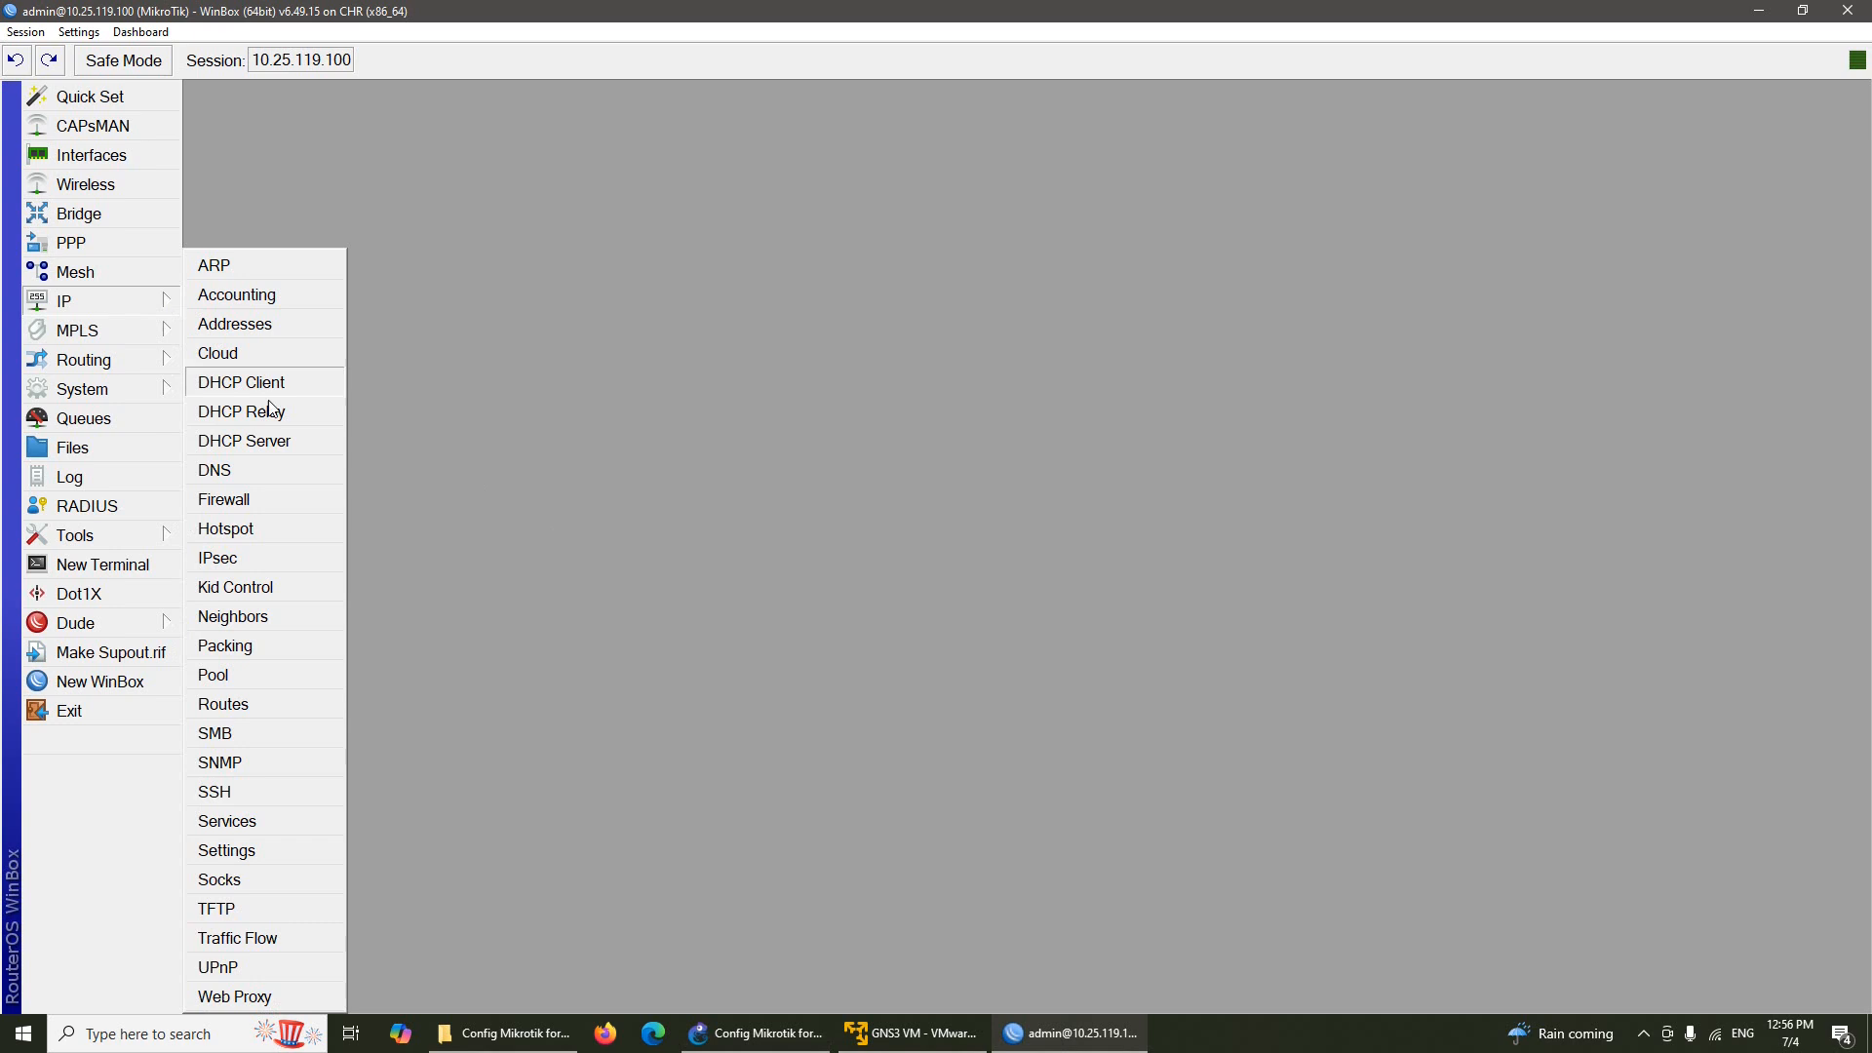
Start DHCP Setup on vlan10, accepting the 192.168.10.0/24 address space and its gateway
left_click(282, 444)
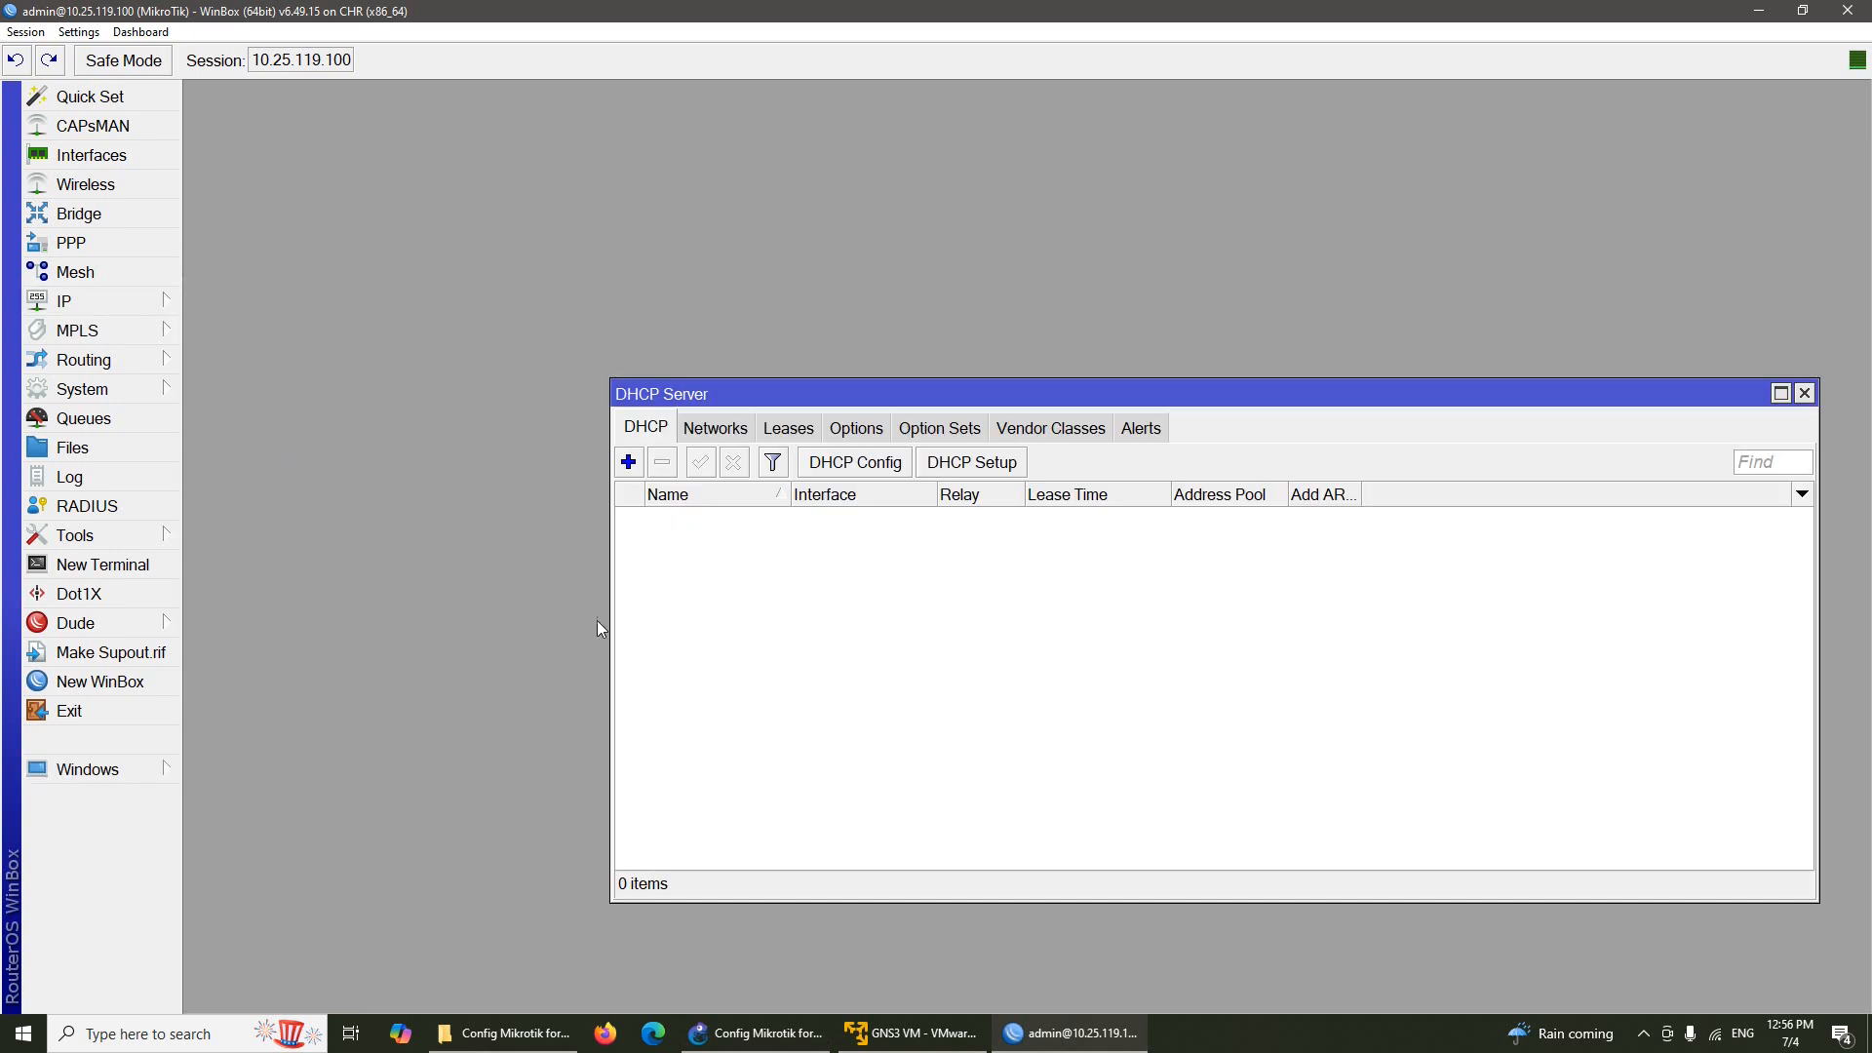
left_click(980, 464)
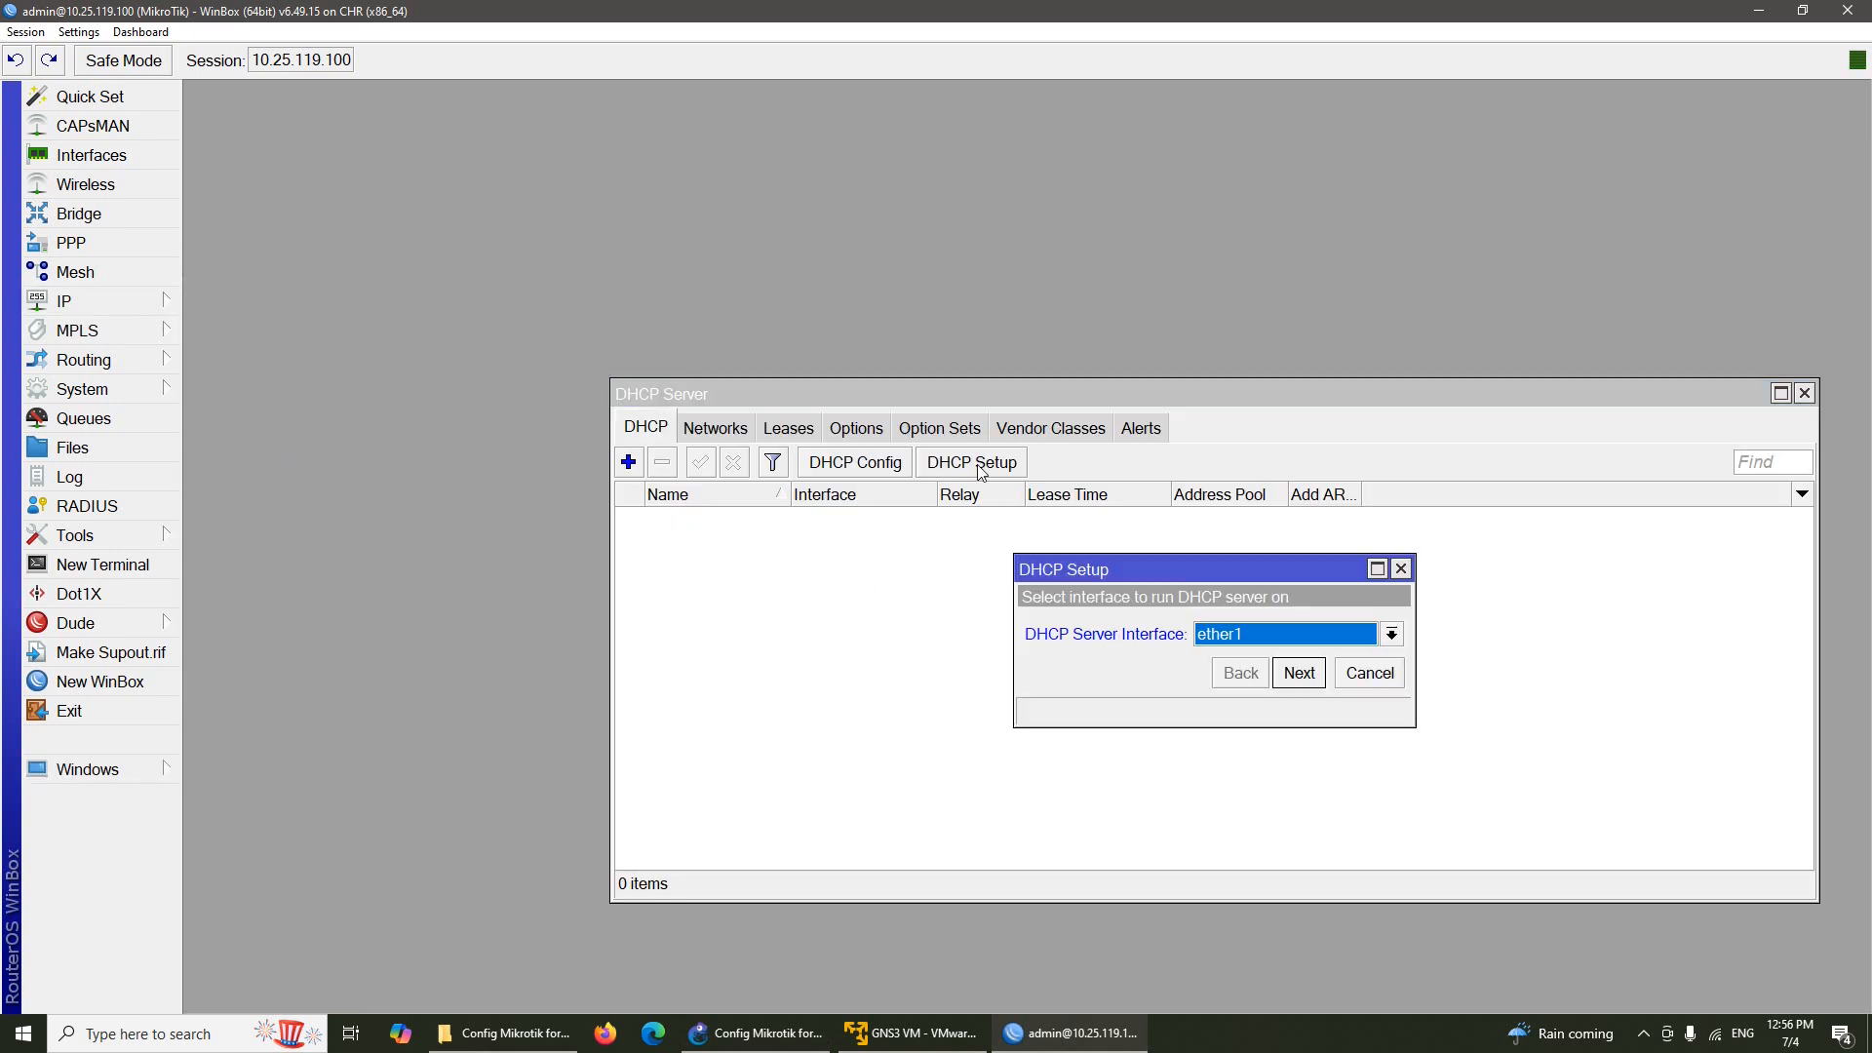
left_click(1337, 635)
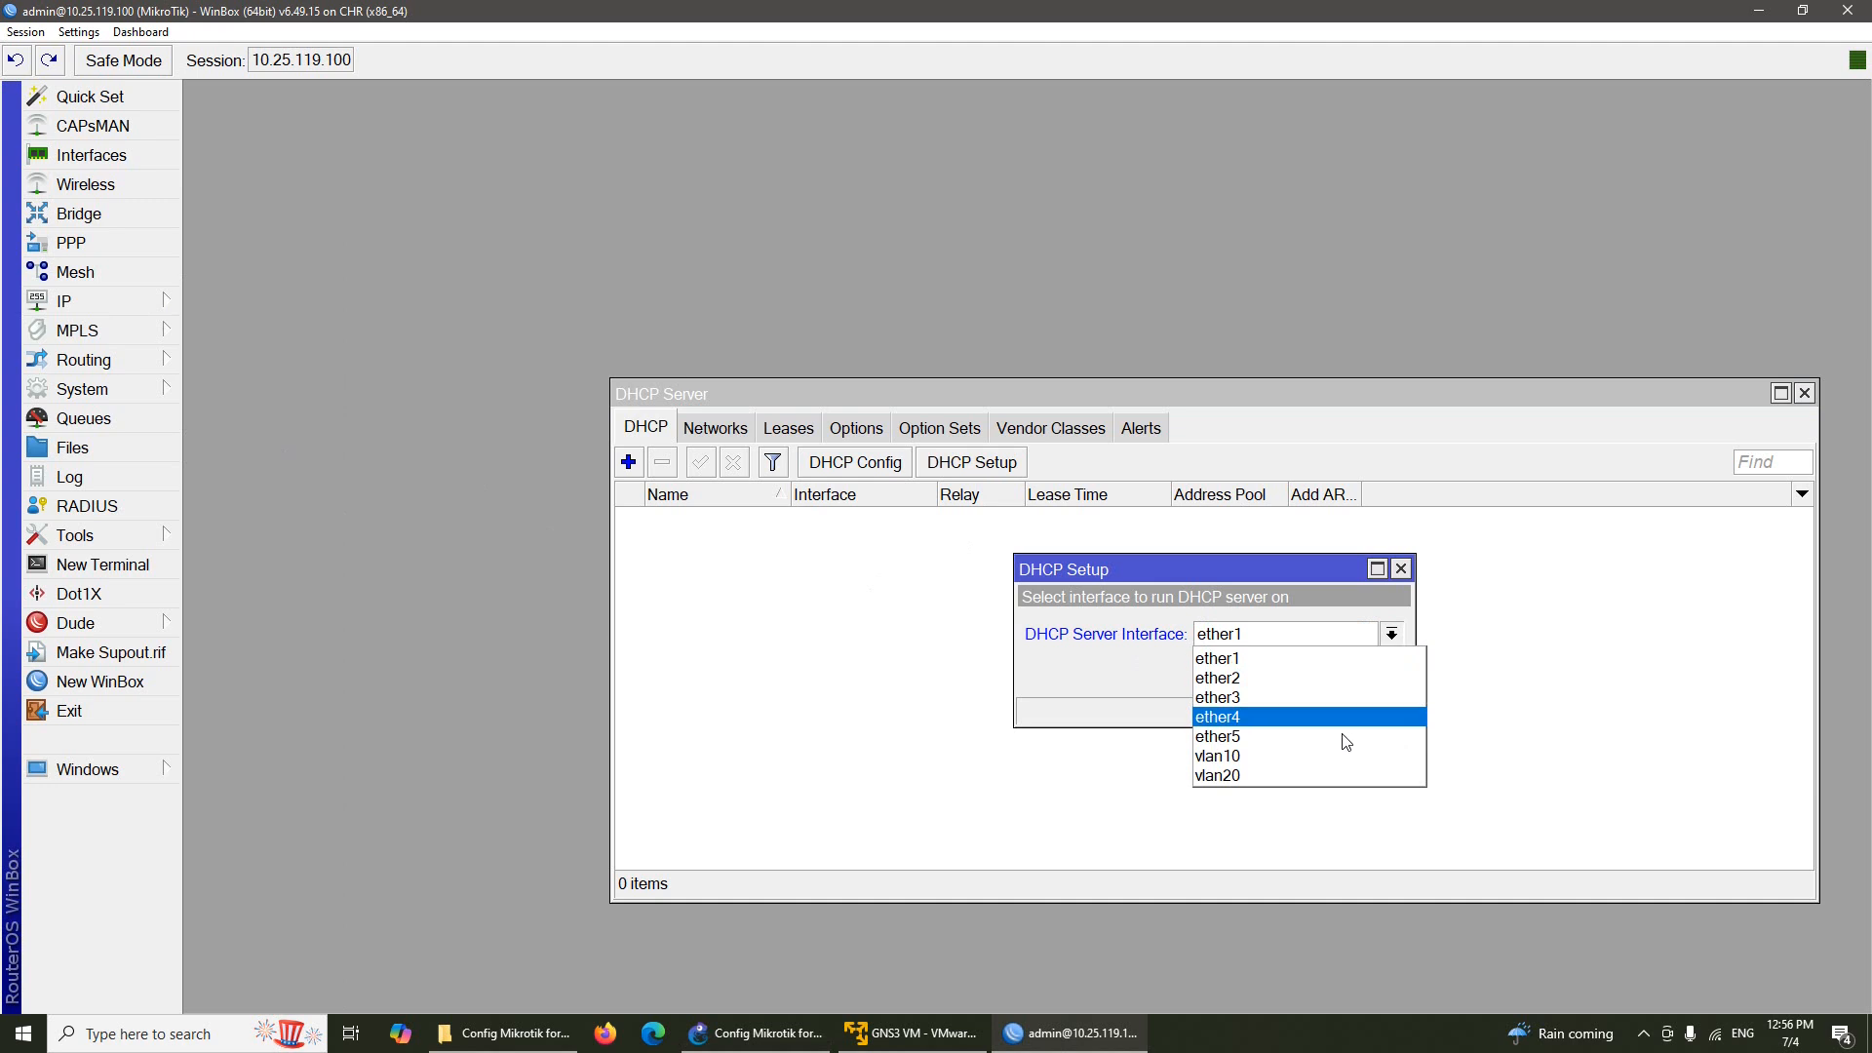
left_click(1313, 764)
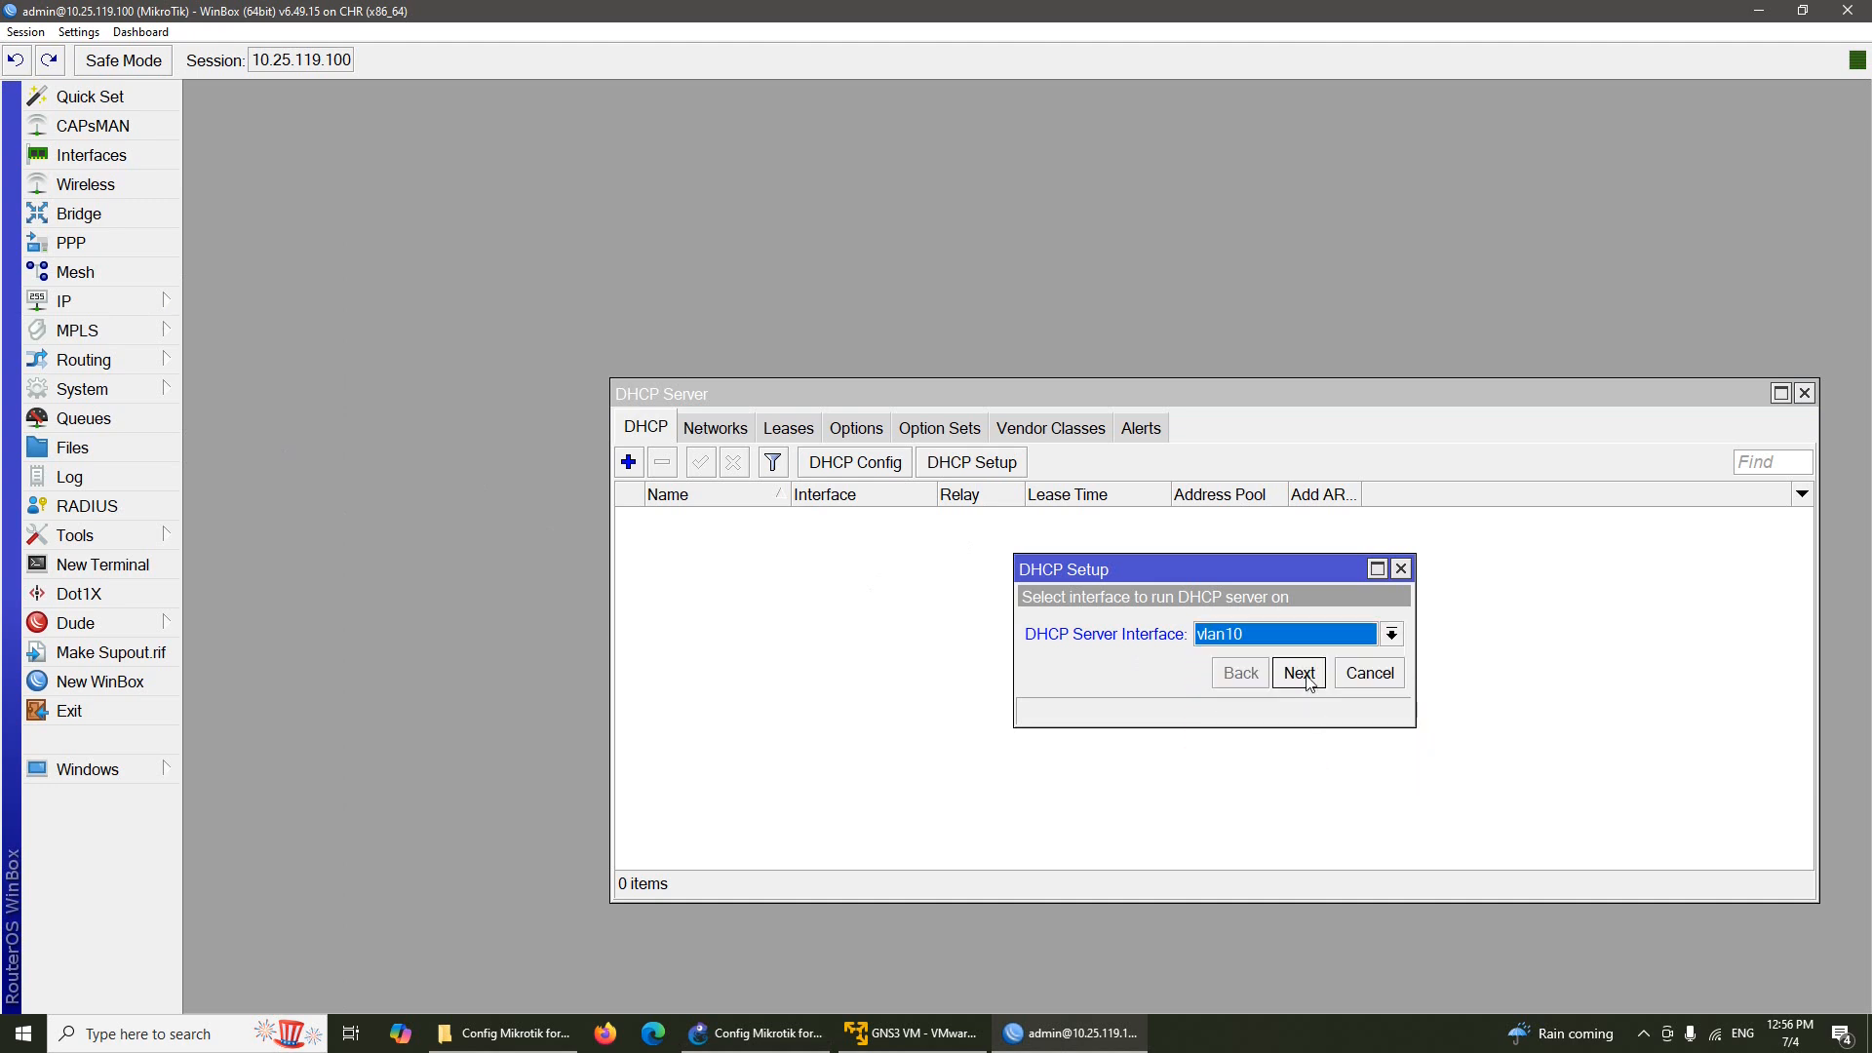
left_click(1309, 675)
left_click(1309, 675)
left_click(1309, 674)
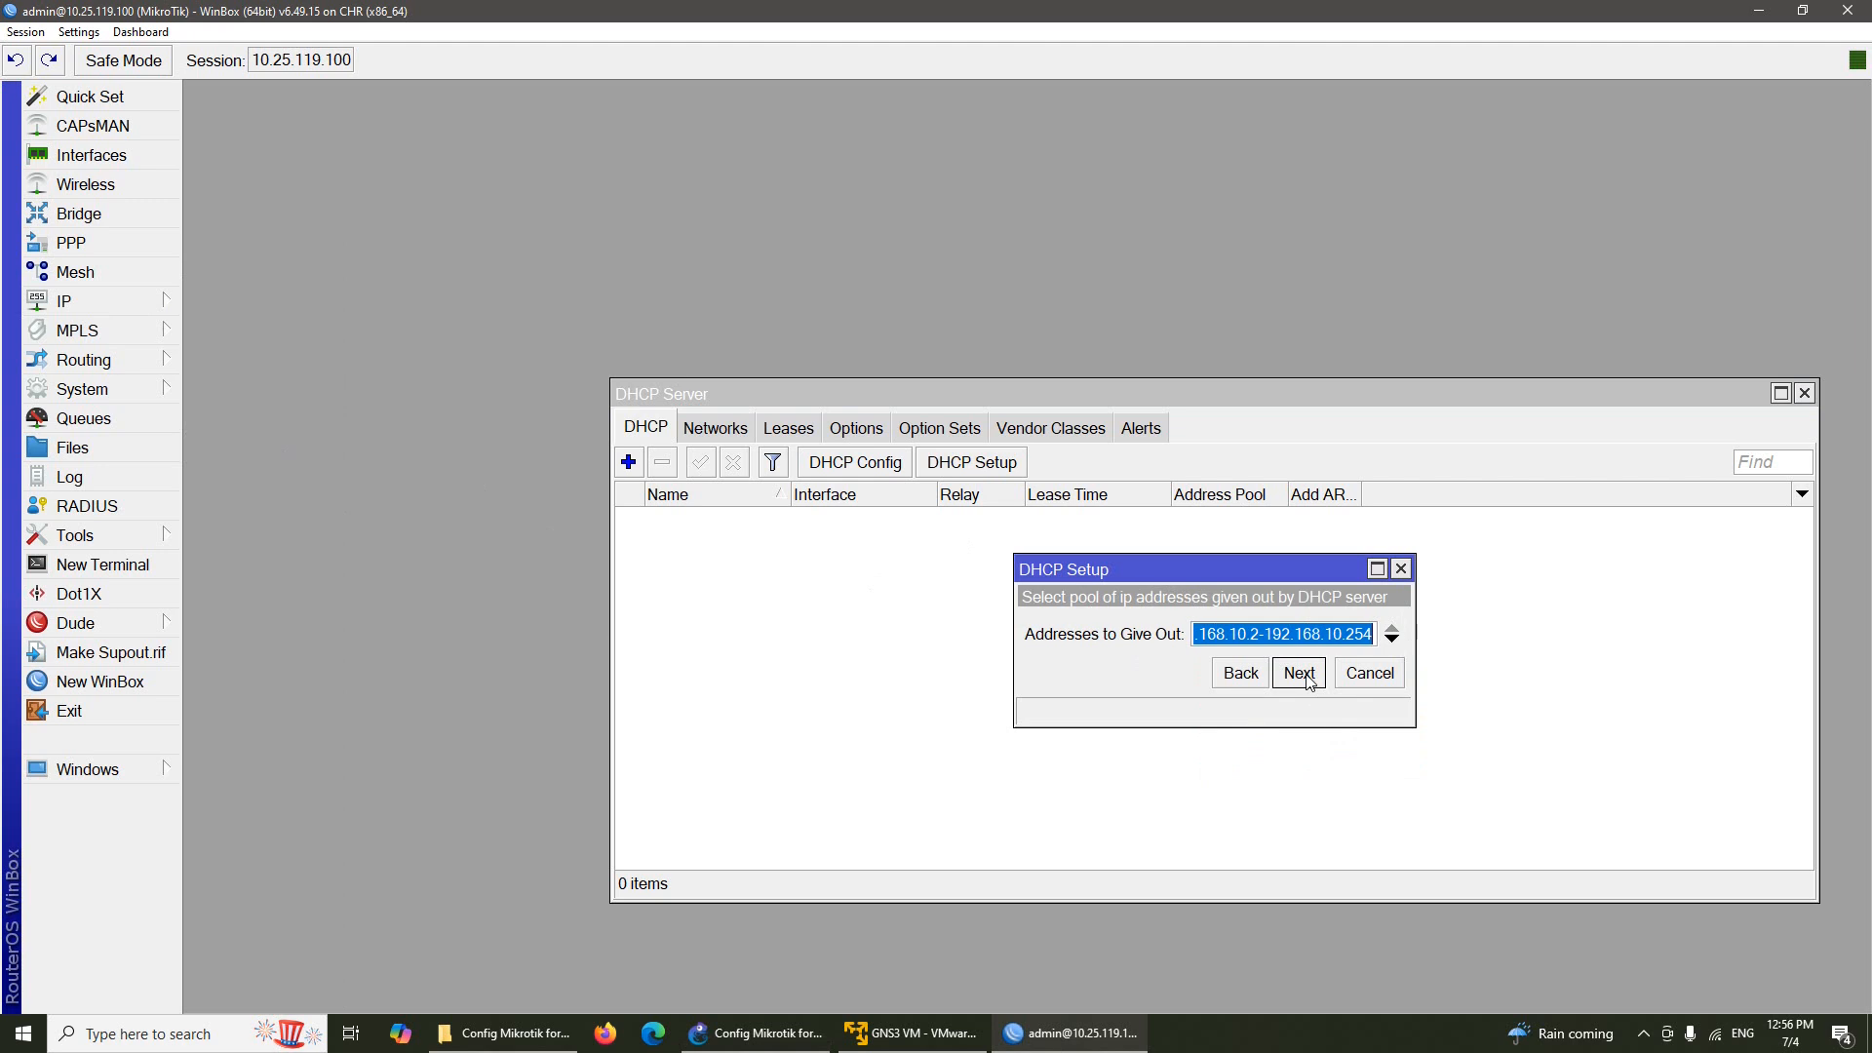
Set the pool start to 192.168.10.10 and DNS to 8.8.8.8, then finish the setup
left_click(1260, 635)
key("BackSpace")
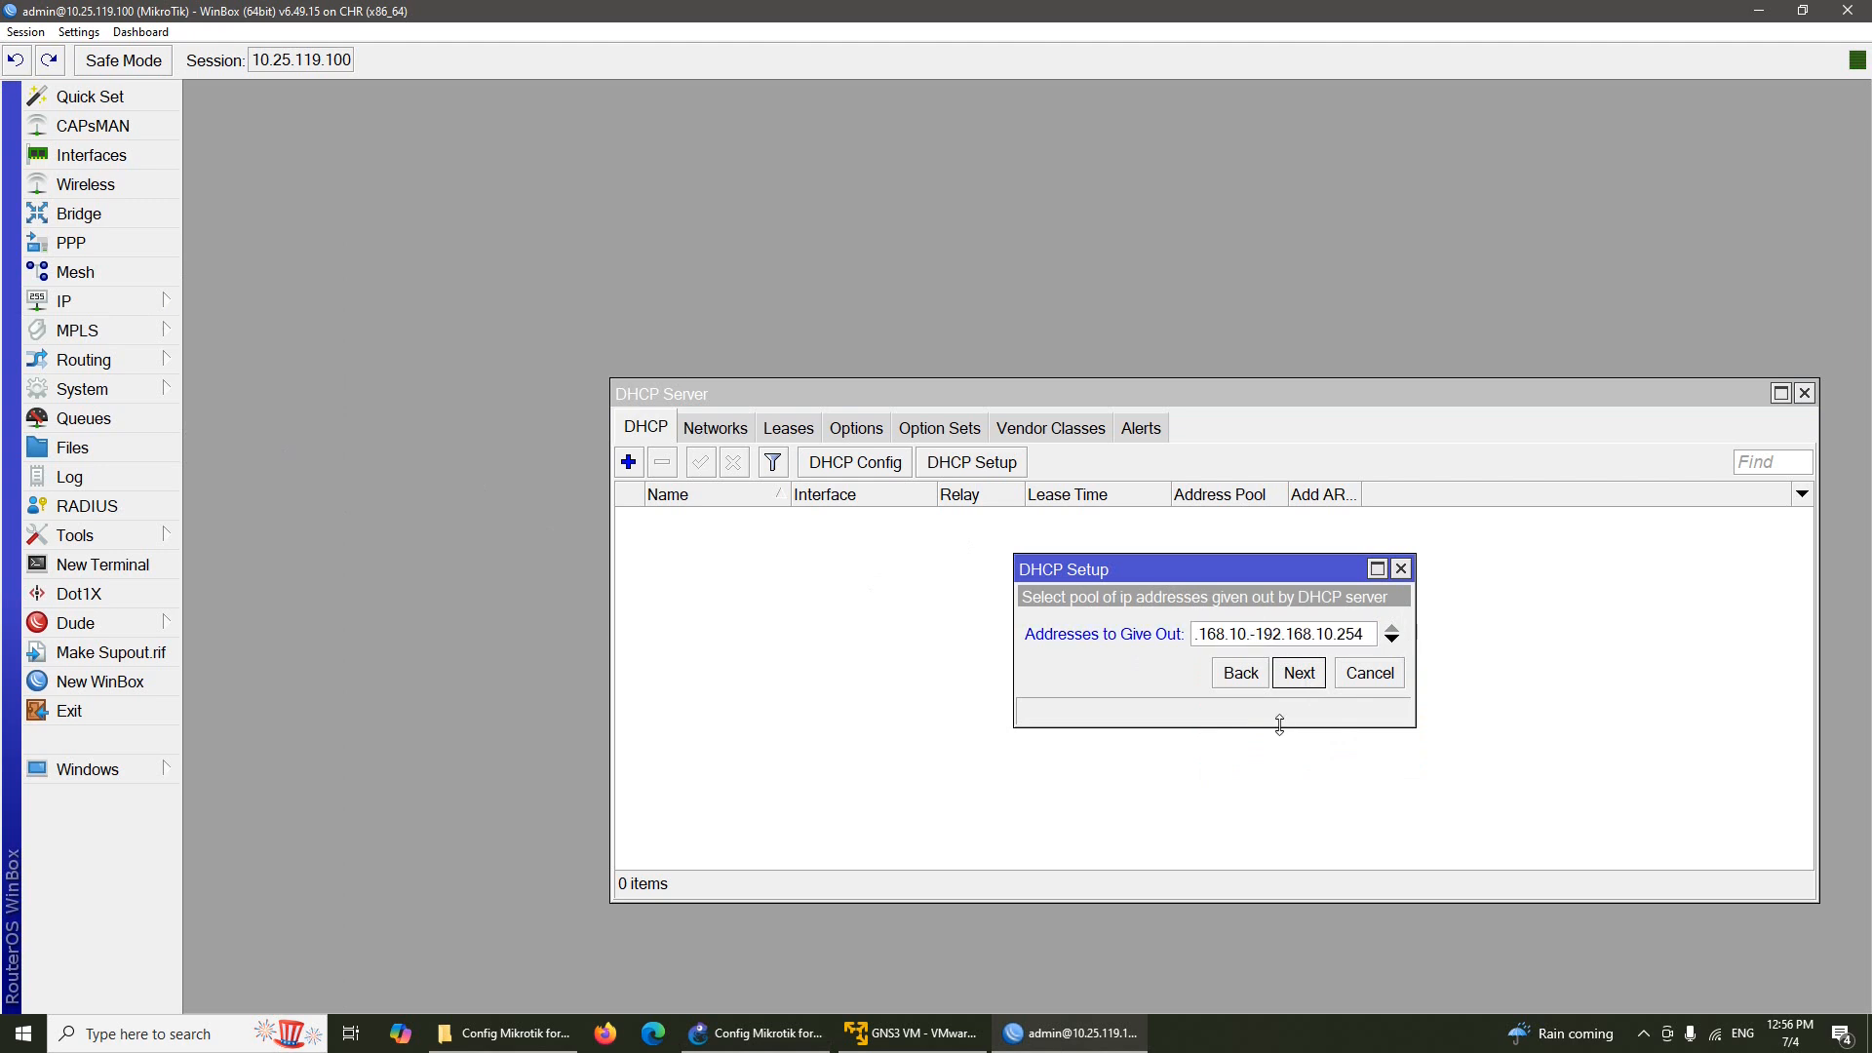
type(".10")
left_click(1310, 680)
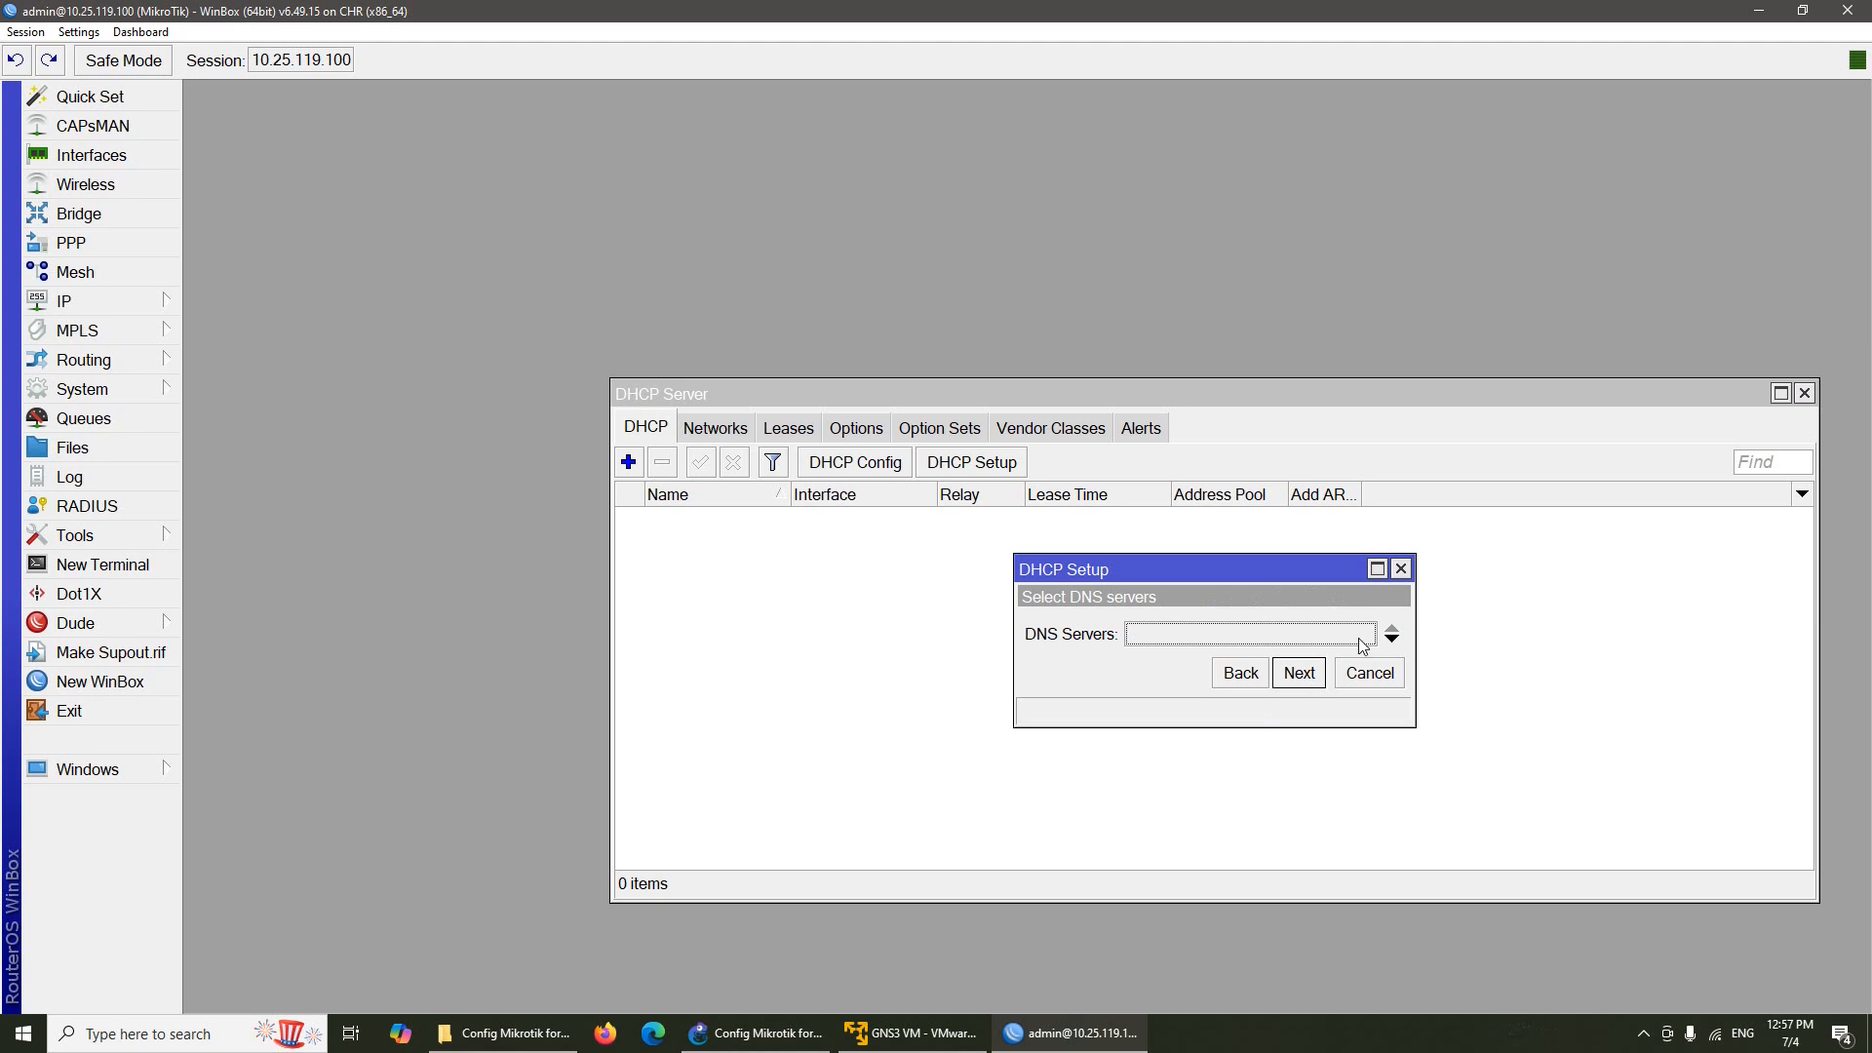
left_click(1359, 639)
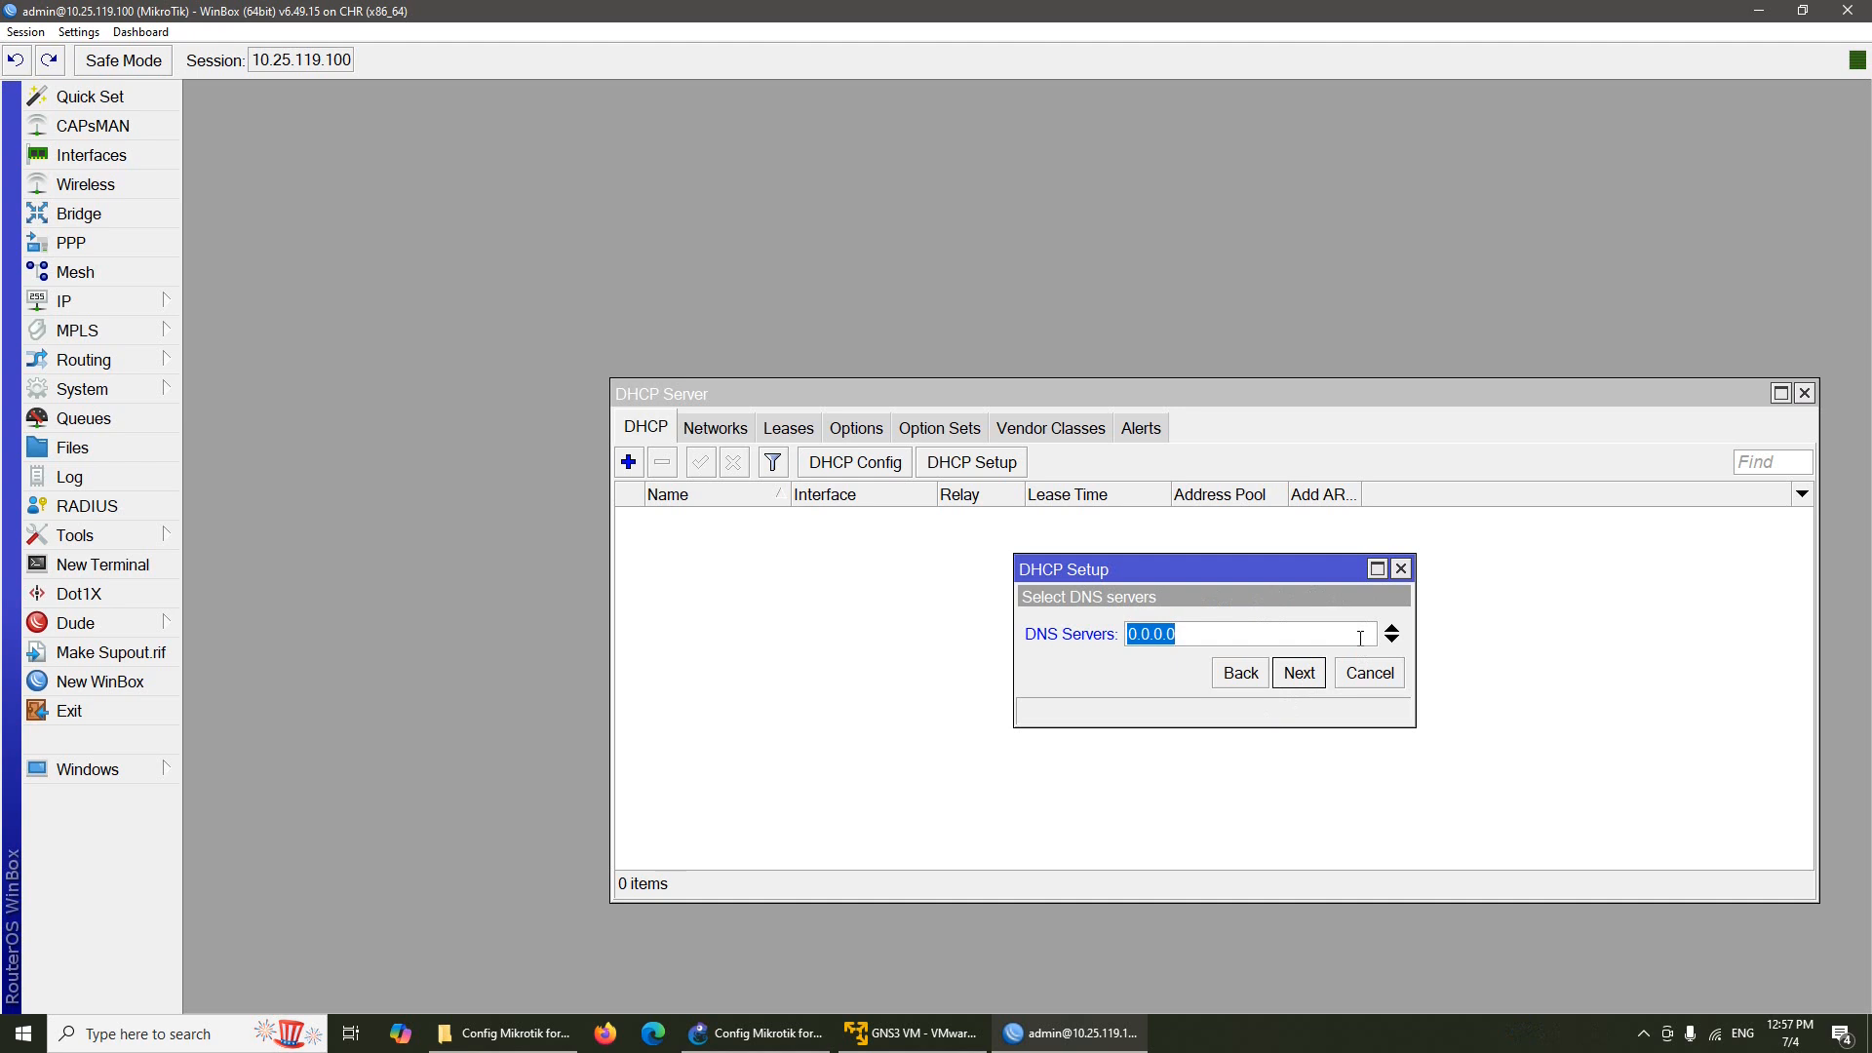
type("8.8.8.8")
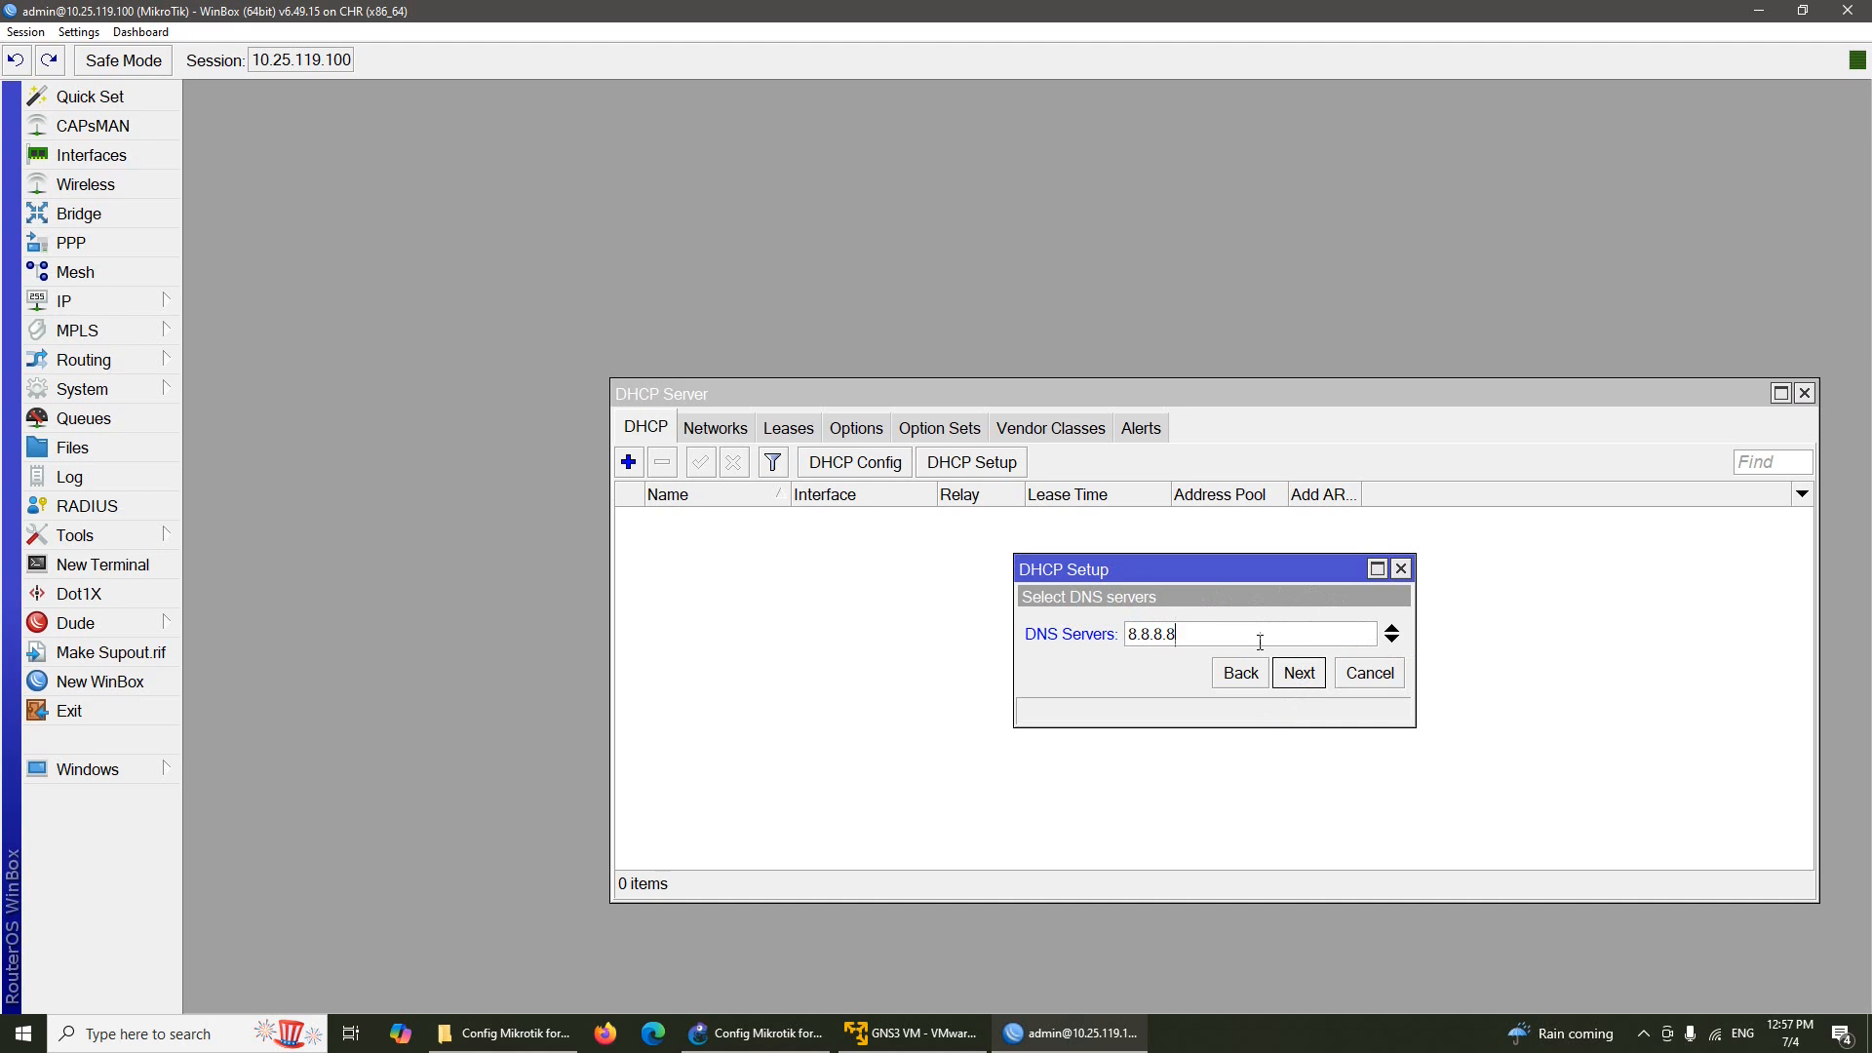
left_click_drag(1224, 569, 1157, 578)
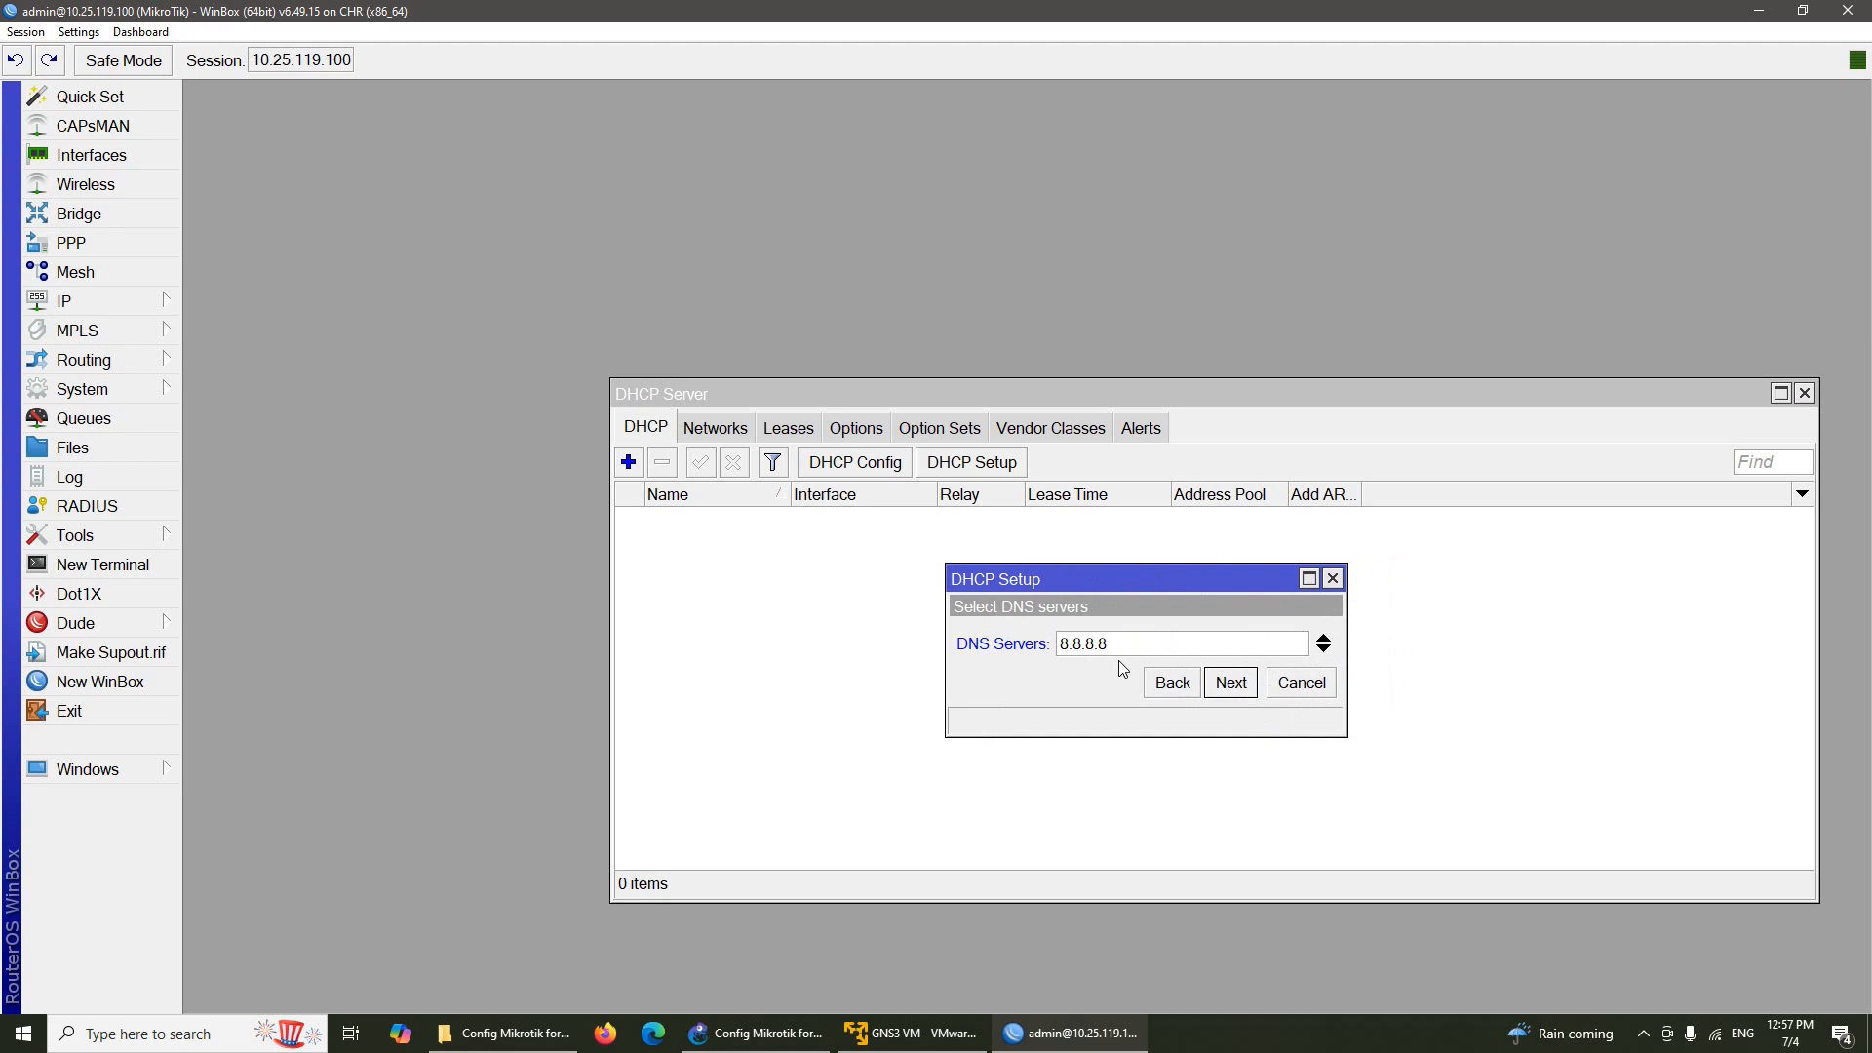
left_click(1231, 683)
left_click(1238, 683)
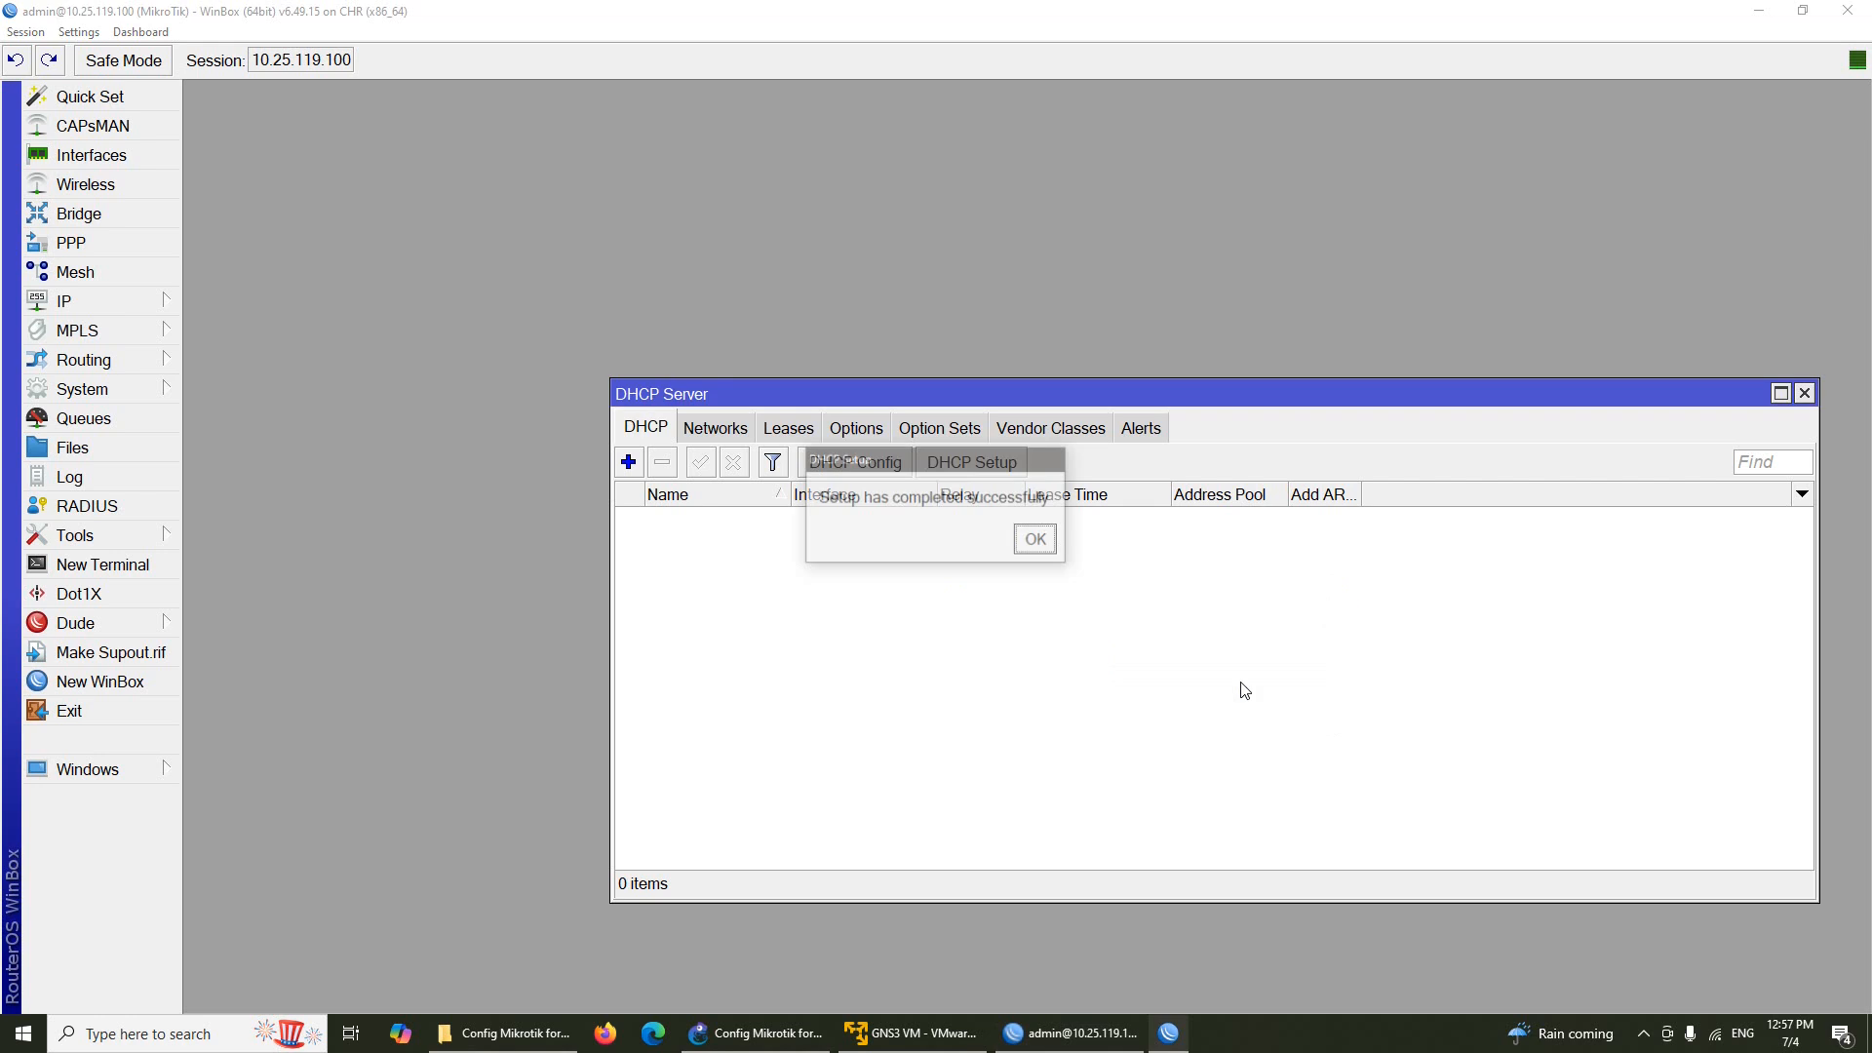
left_click(1037, 540)
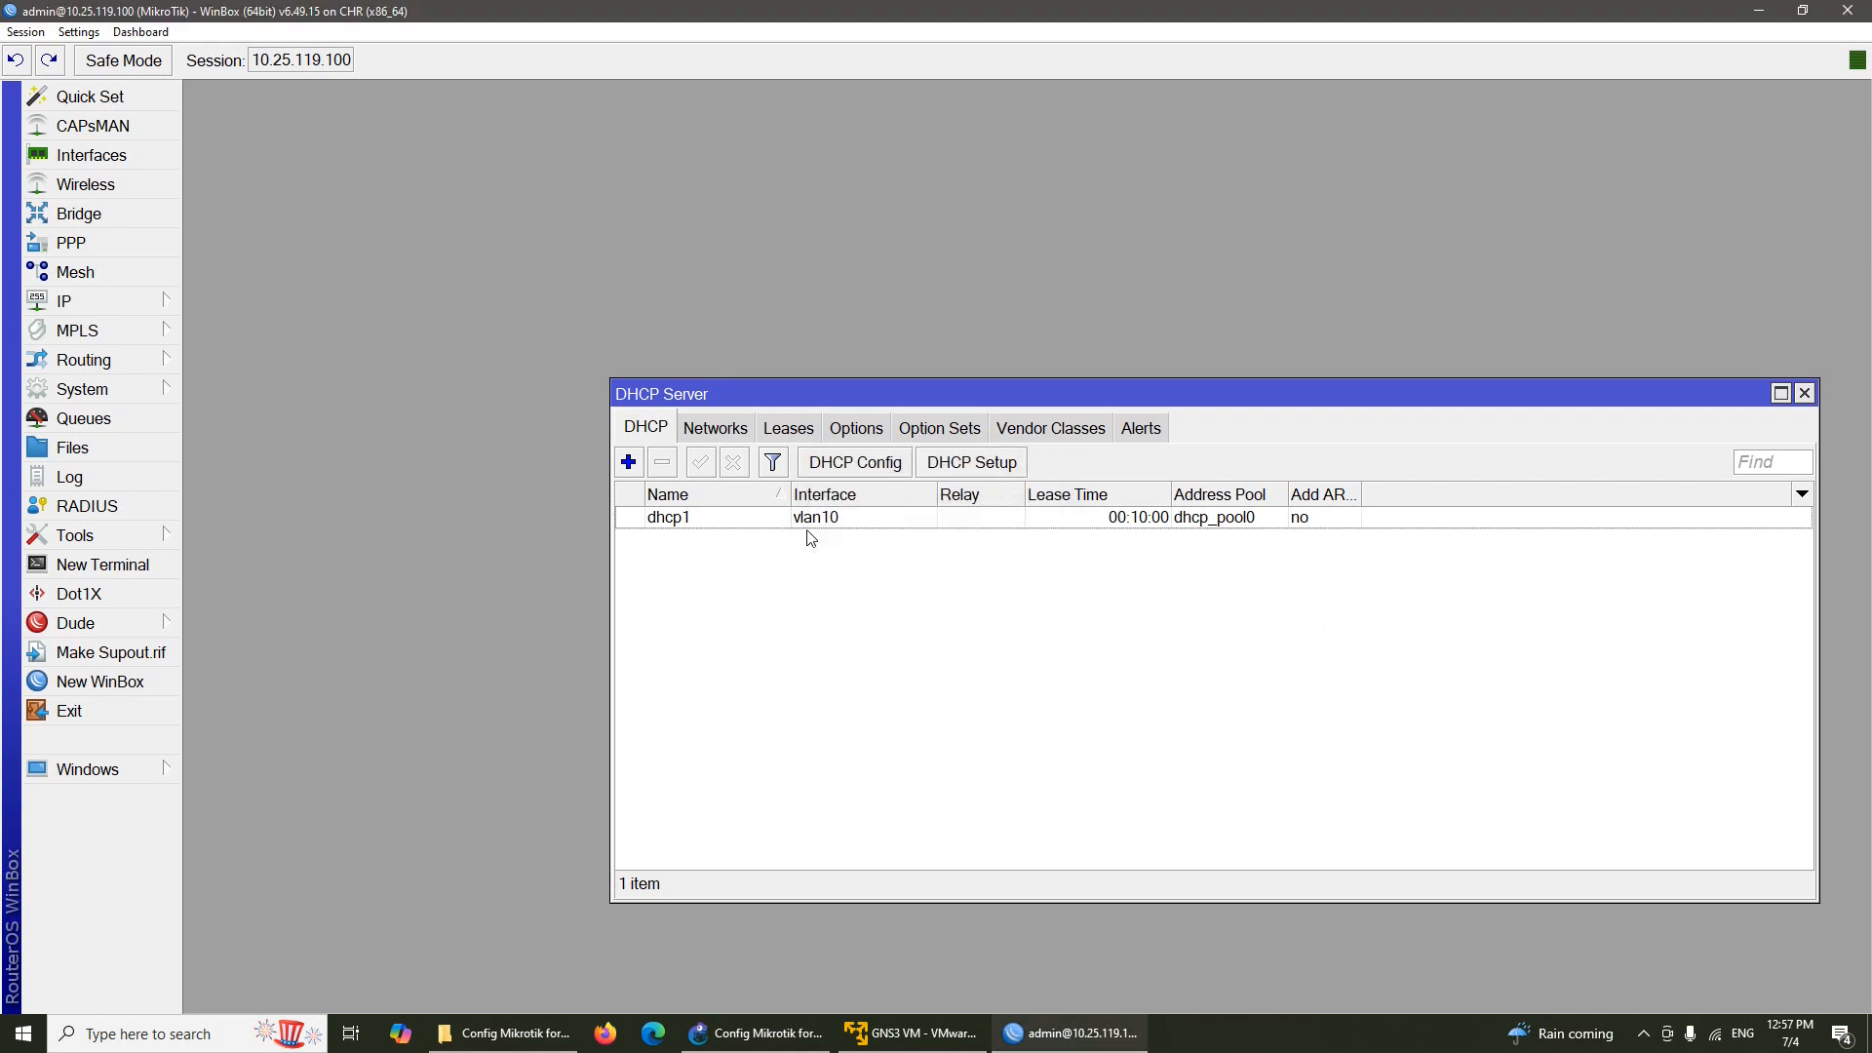
Run DHCP Setup on vlan20, accepting 192.168.20.0/24 and gateway 192.168.20.1
left_click(997, 466)
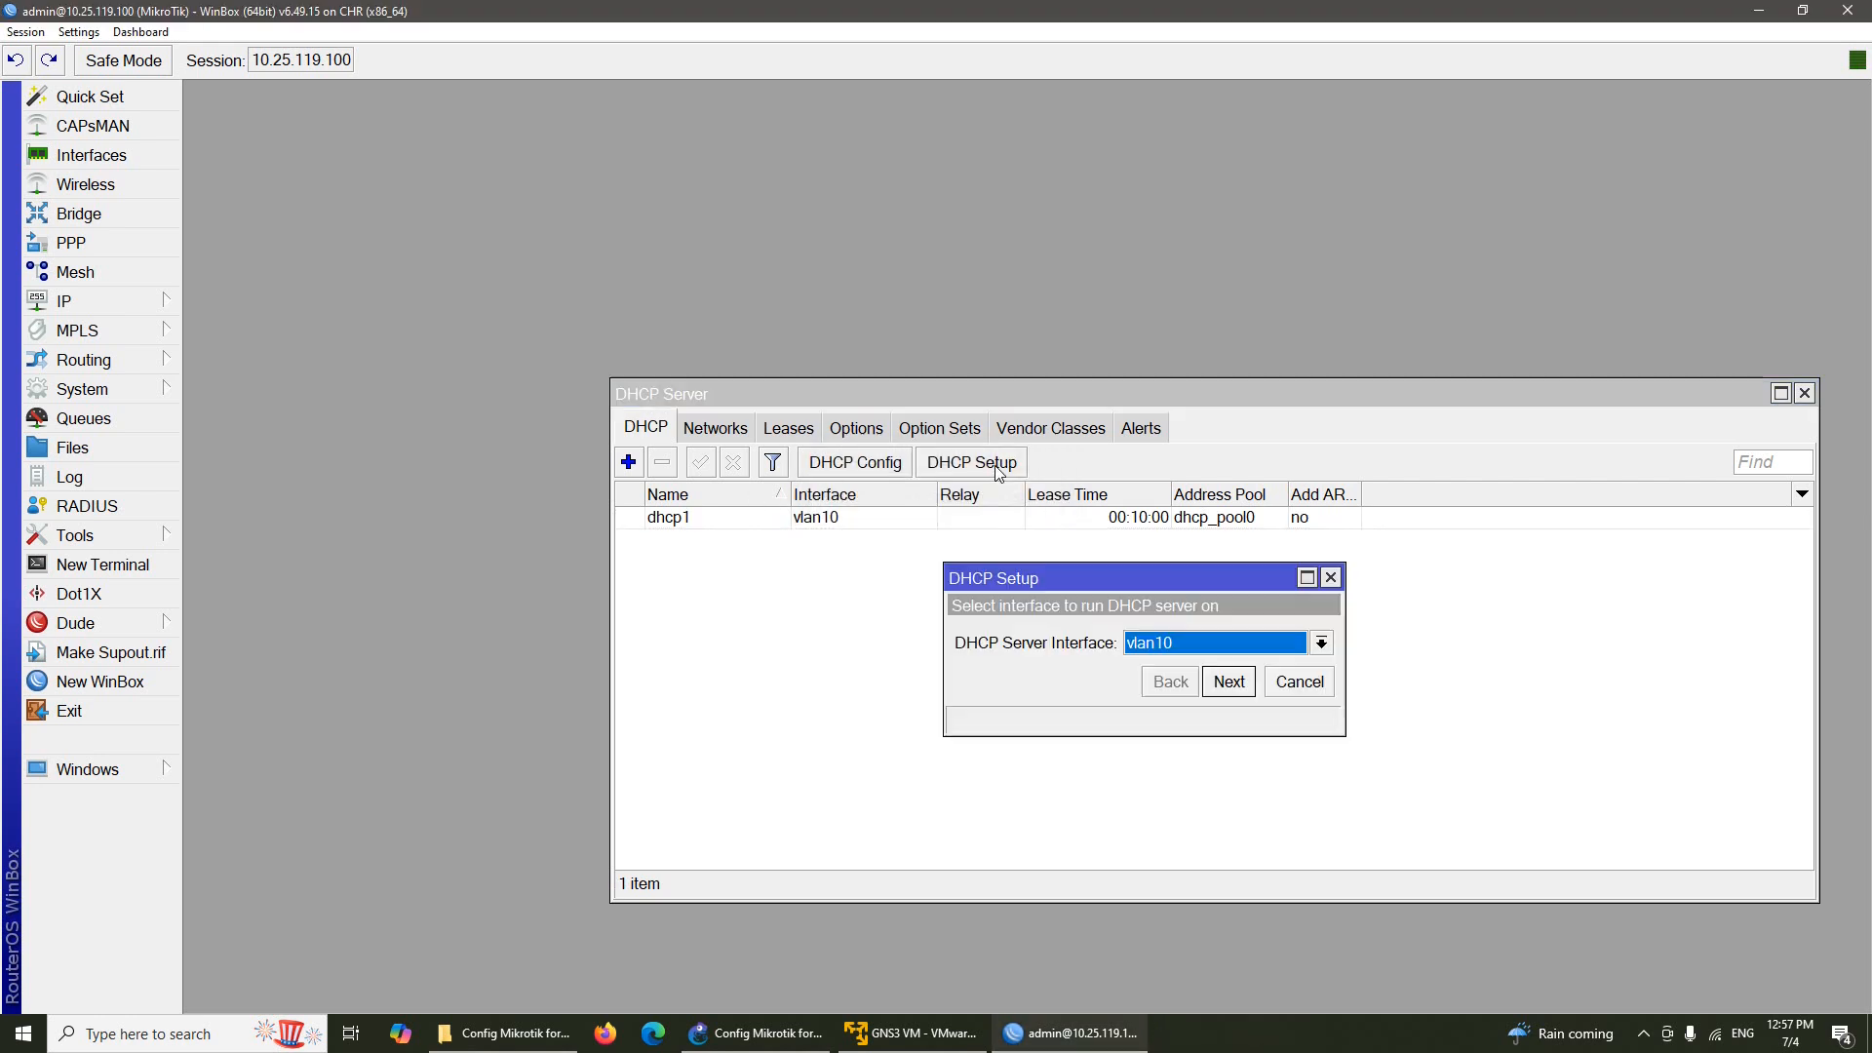
left_click(1236, 645)
left_click(1224, 780)
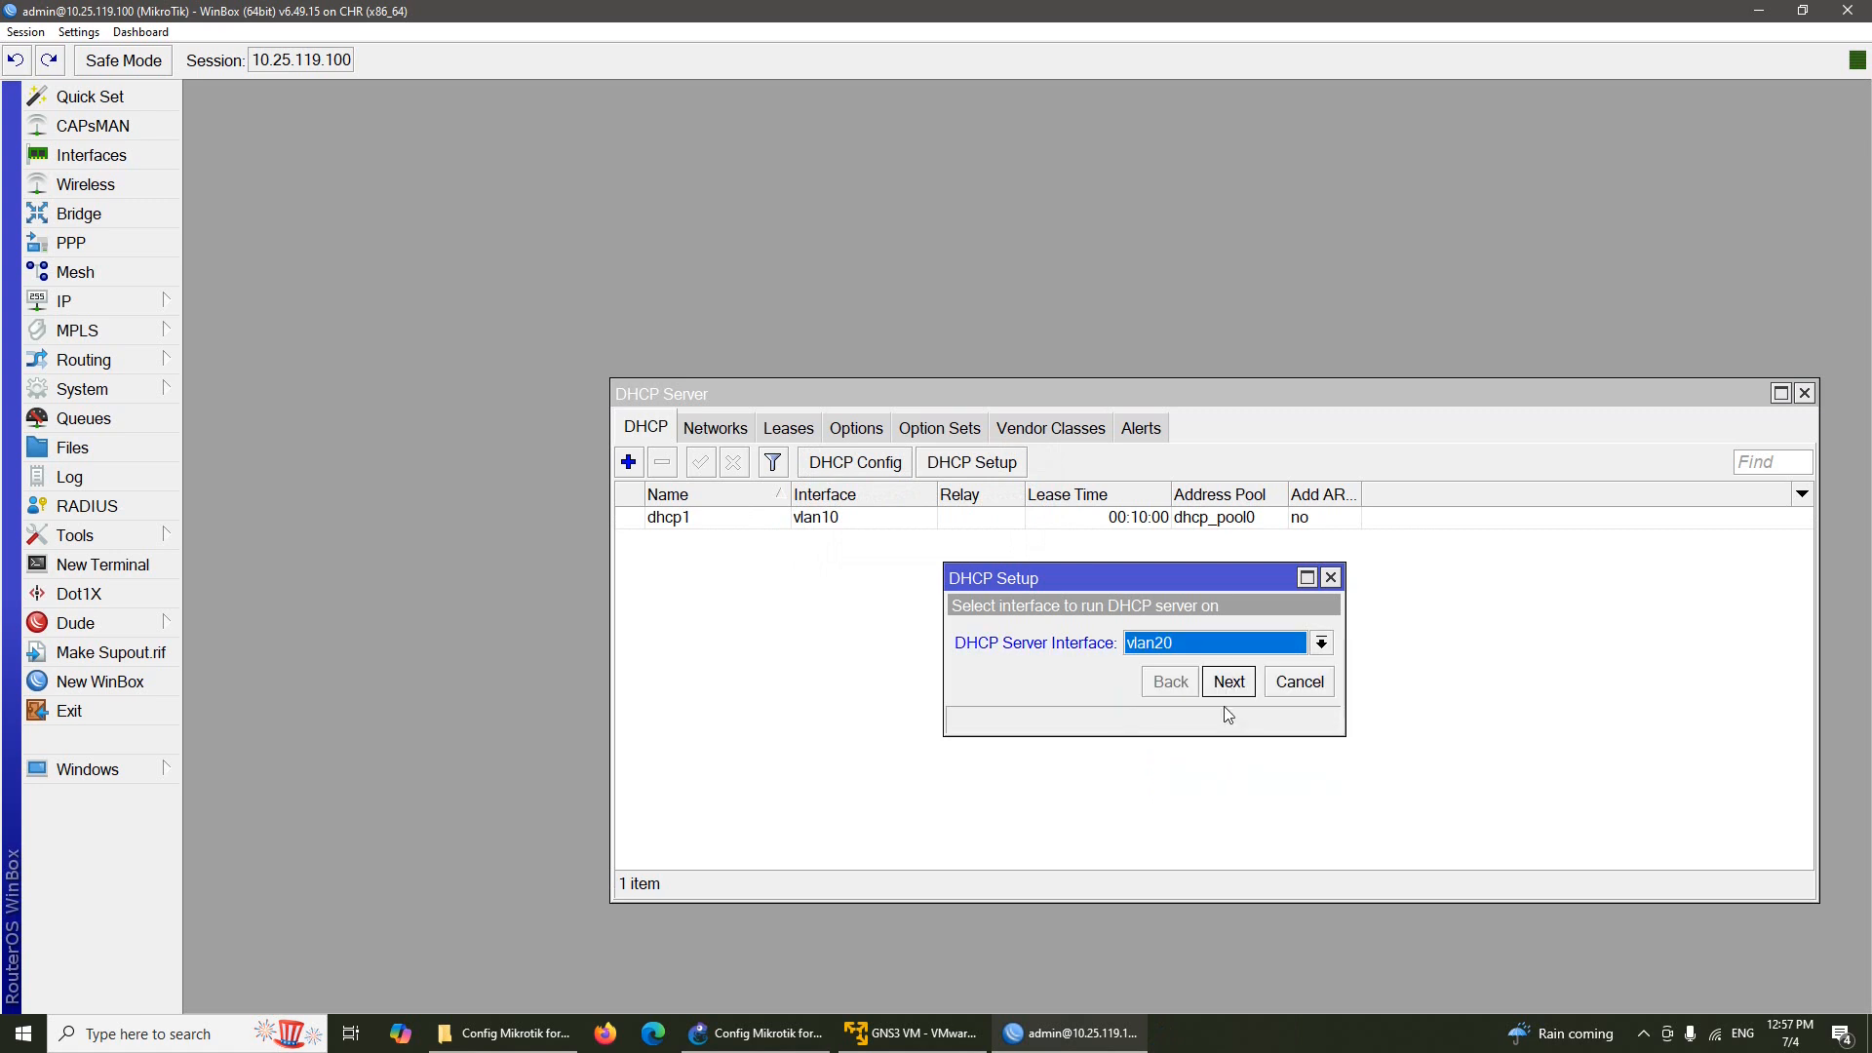
left_click(1229, 688)
left_click(1235, 686)
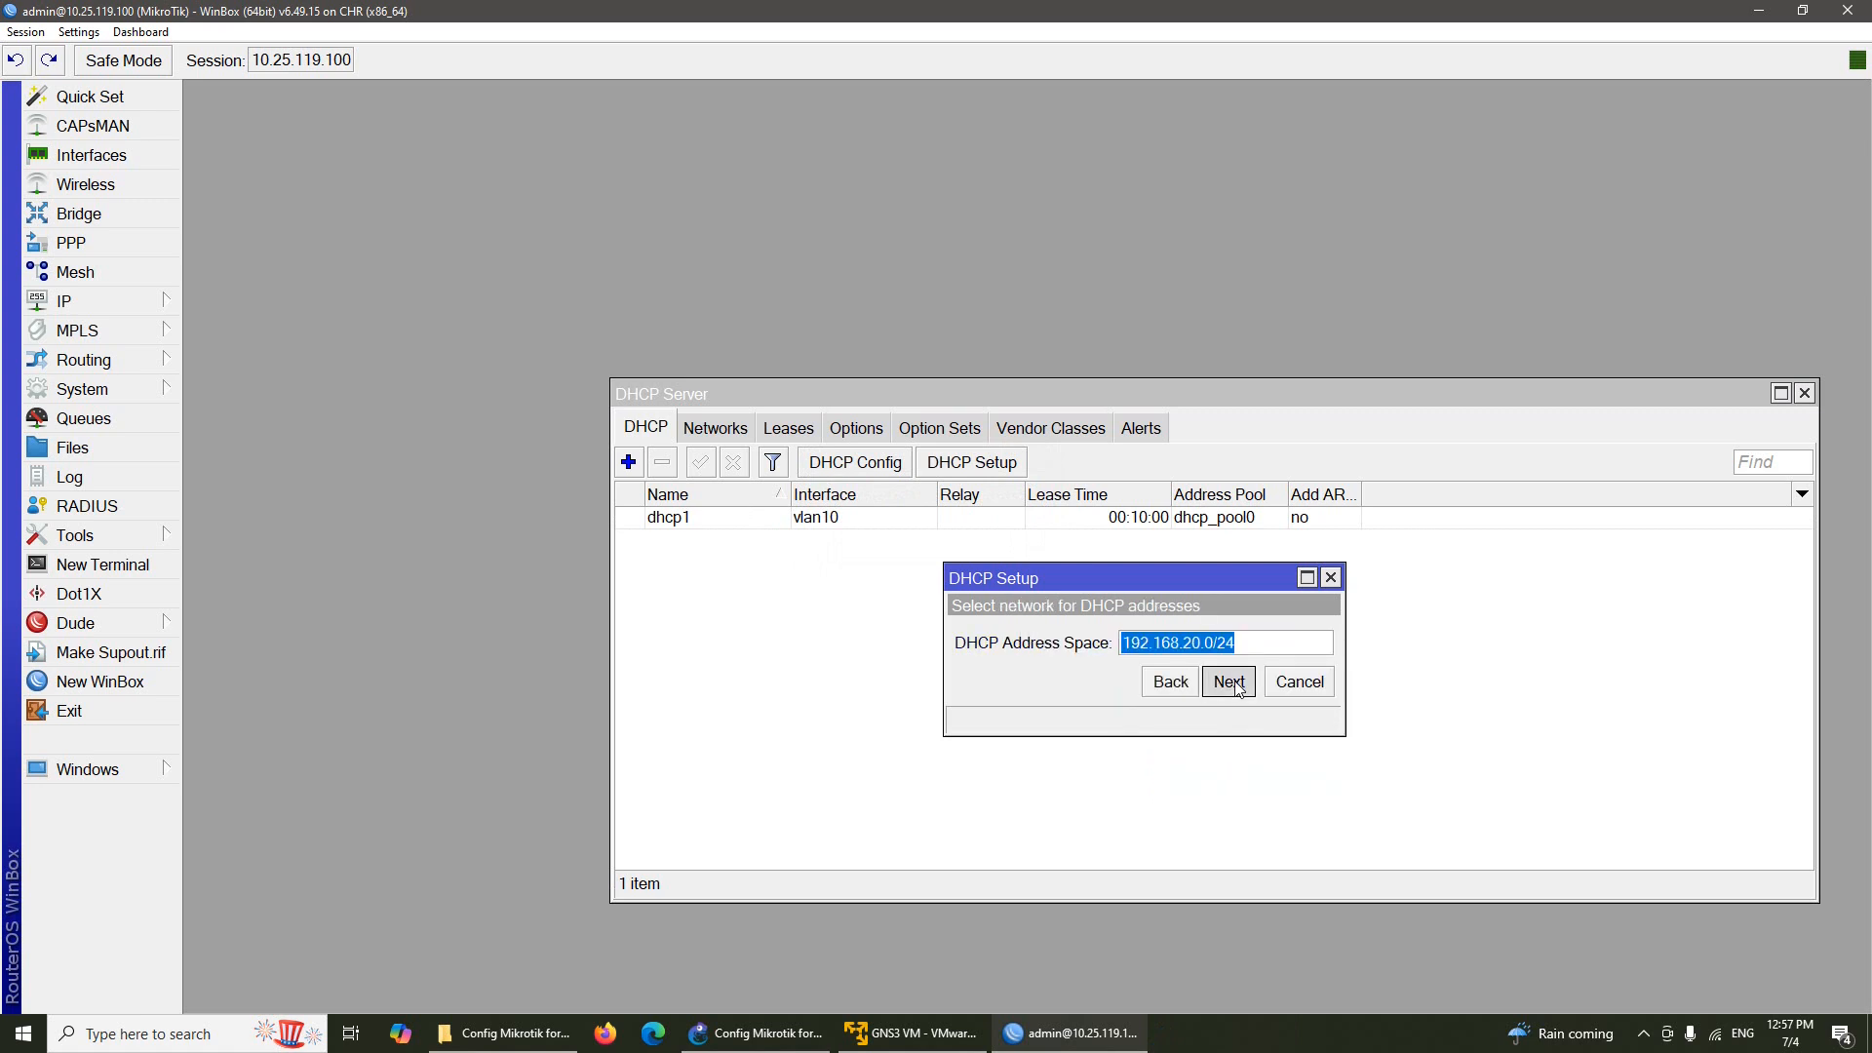
left_click(1232, 683)
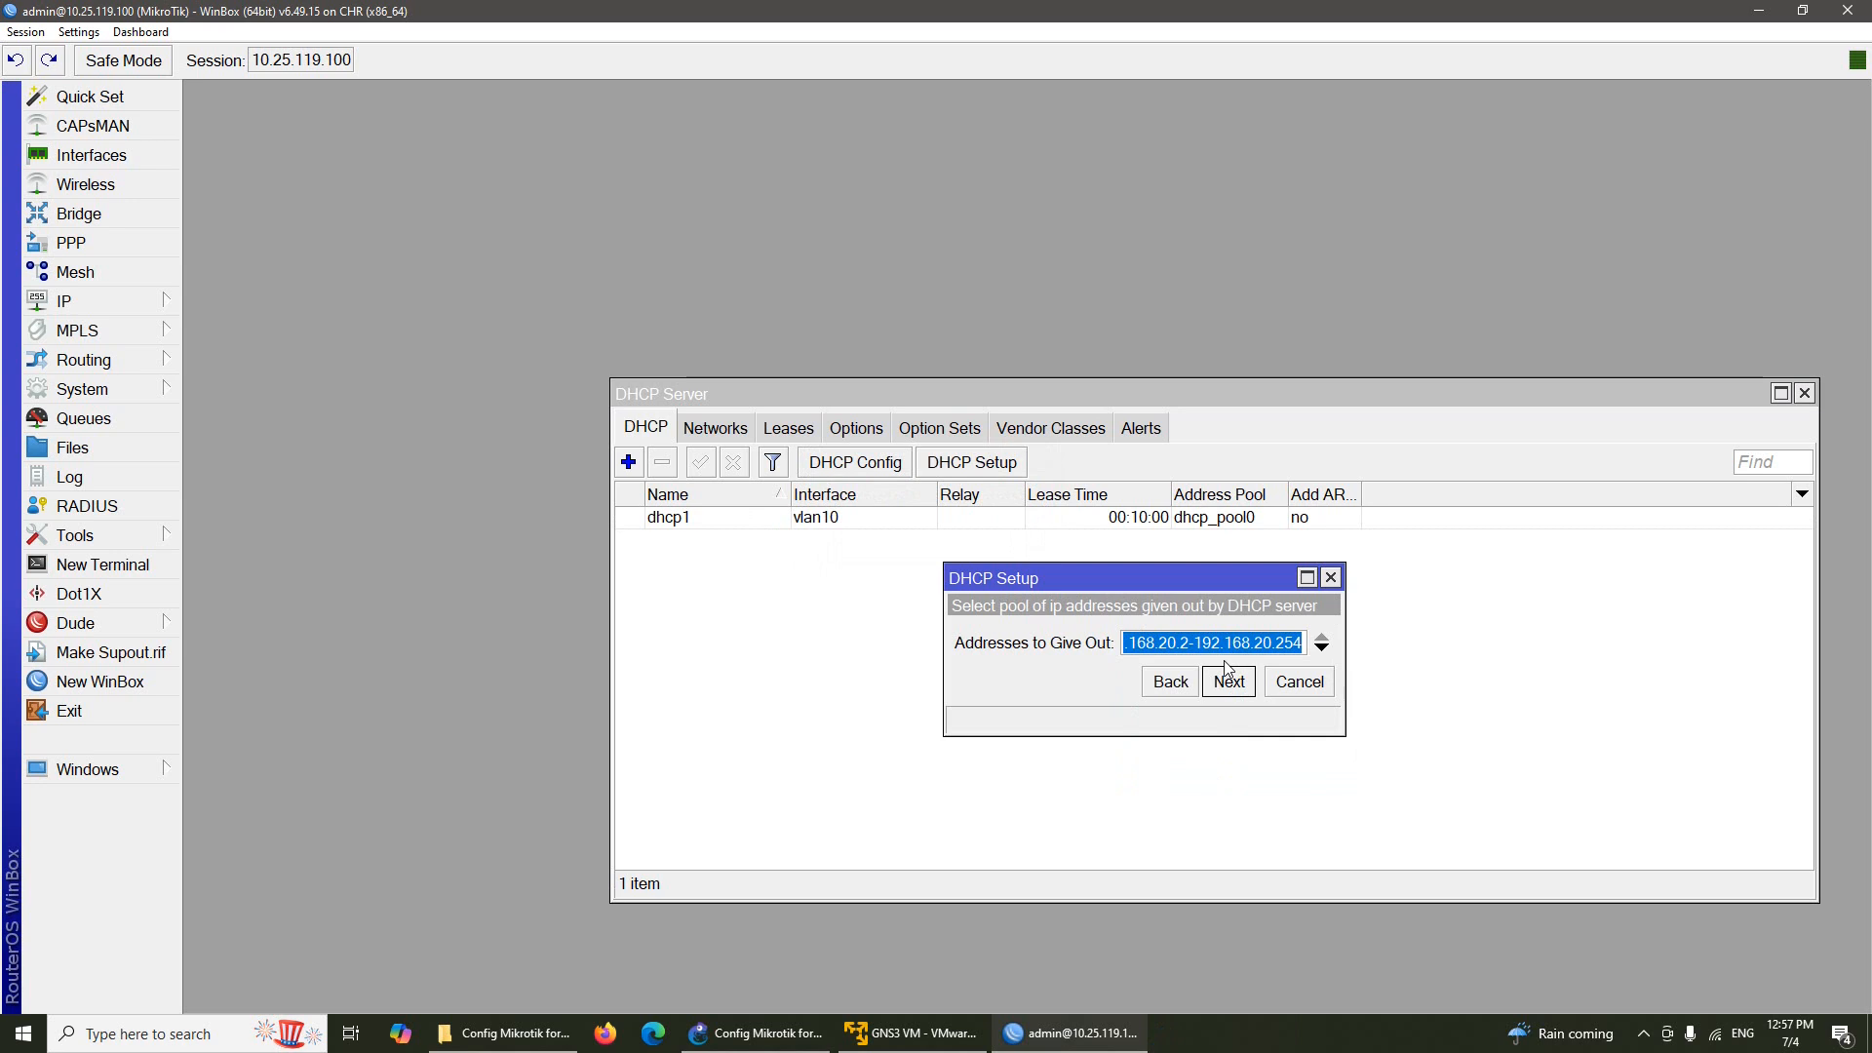
Start the pool at 192.168.20.10, keep DNS 8.8.8.8, finish, and close the DHCP Server list
left_click(1188, 642)
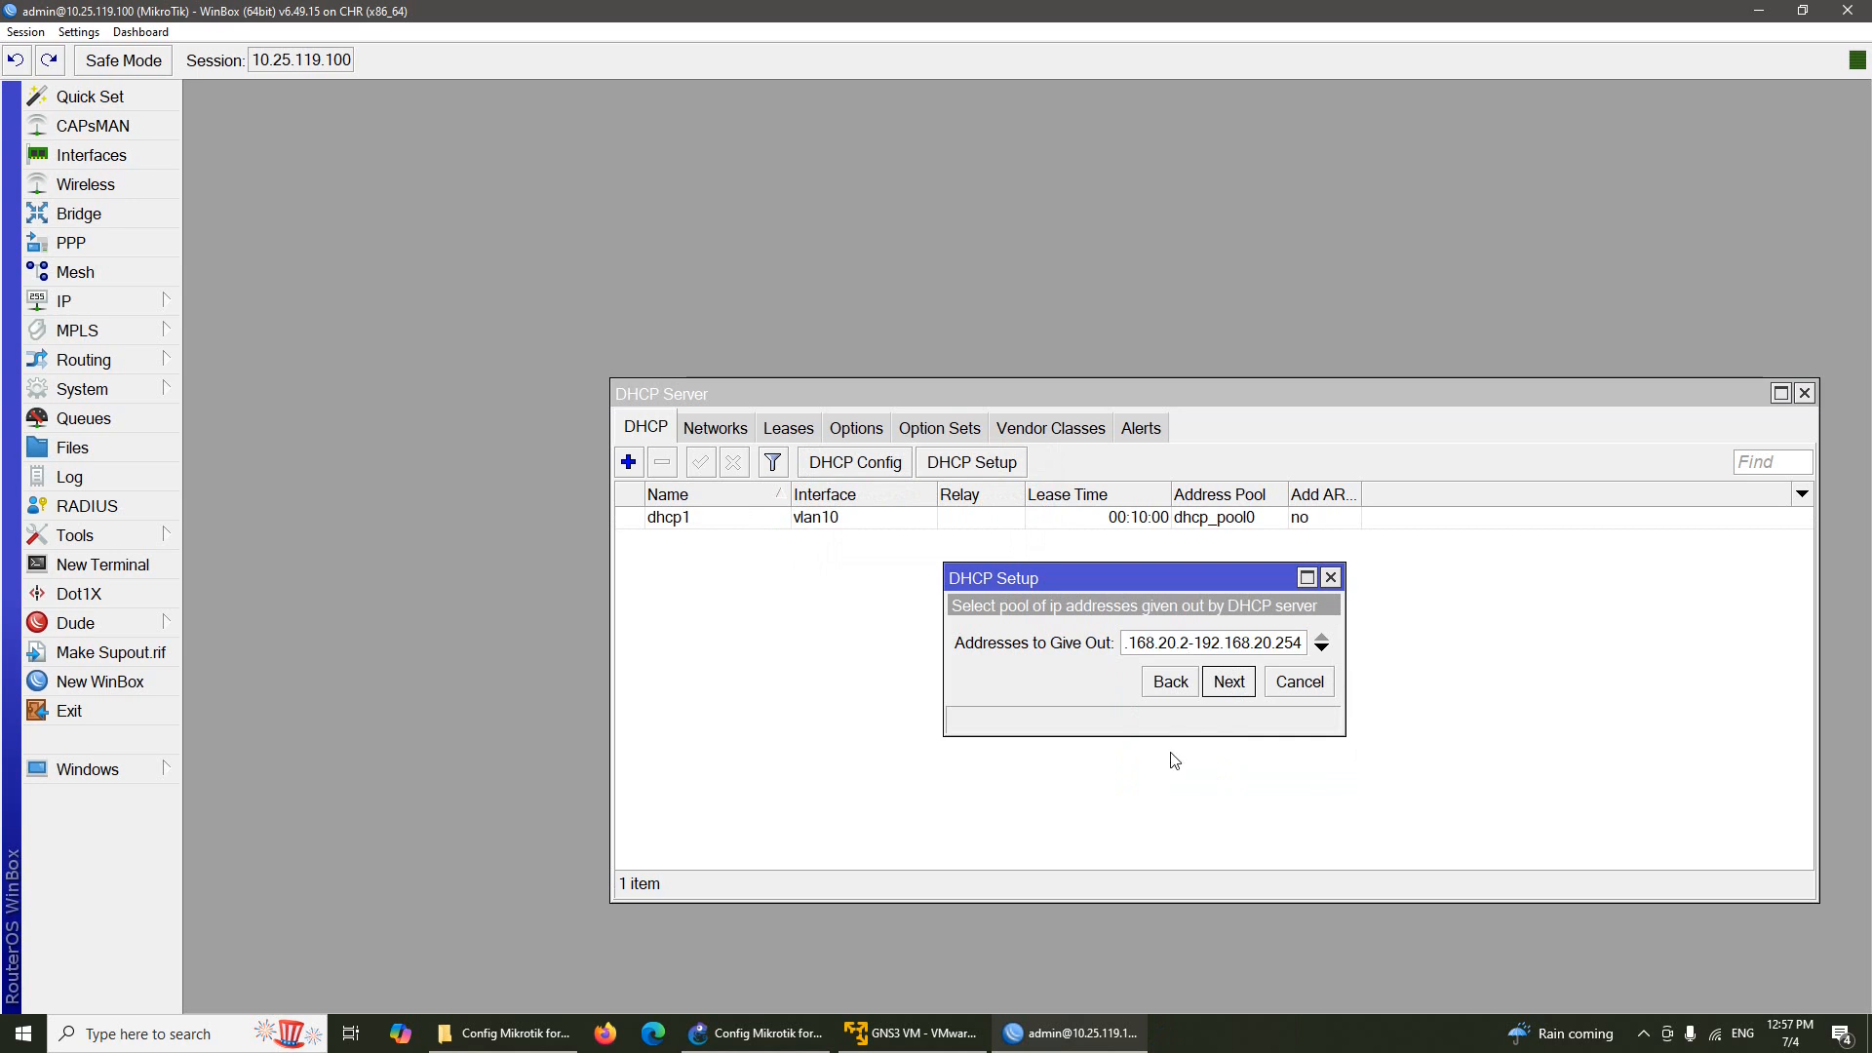
key("BackSpace")
type("10")
left_click(1228, 683)
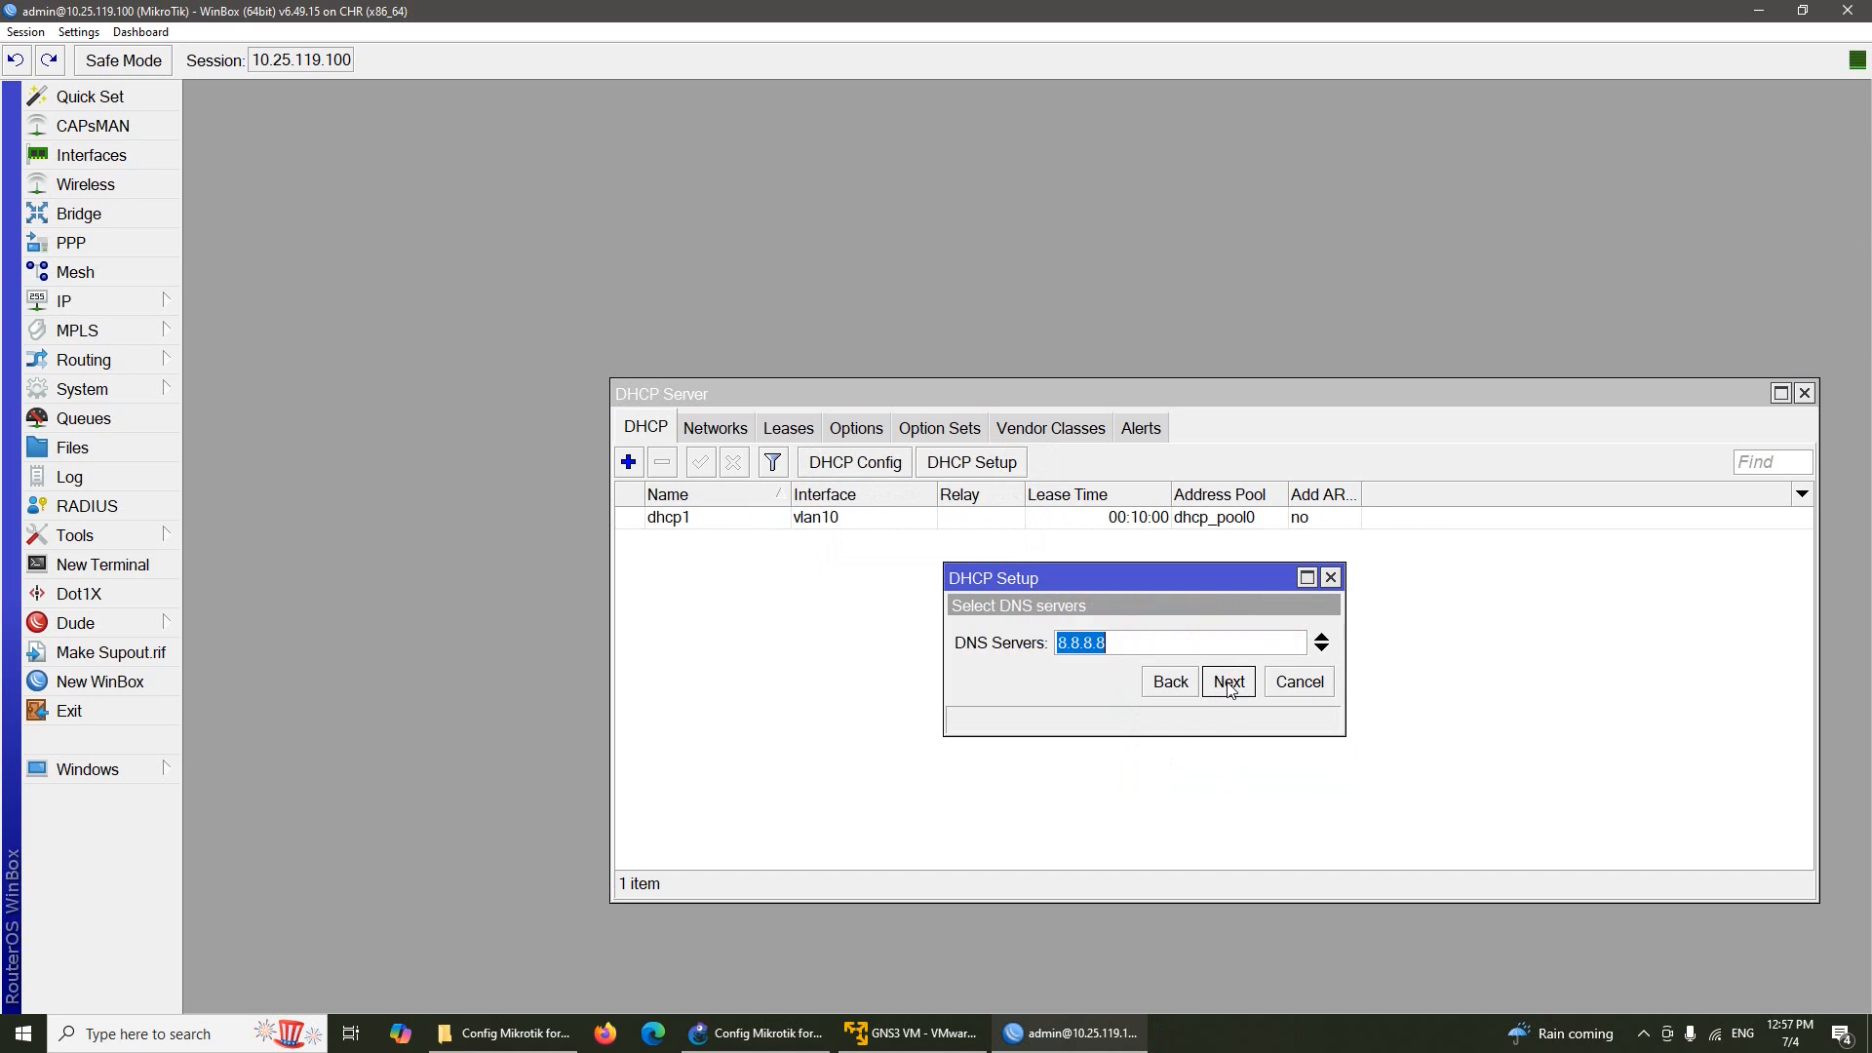
left_click(1227, 683)
left_click(1228, 682)
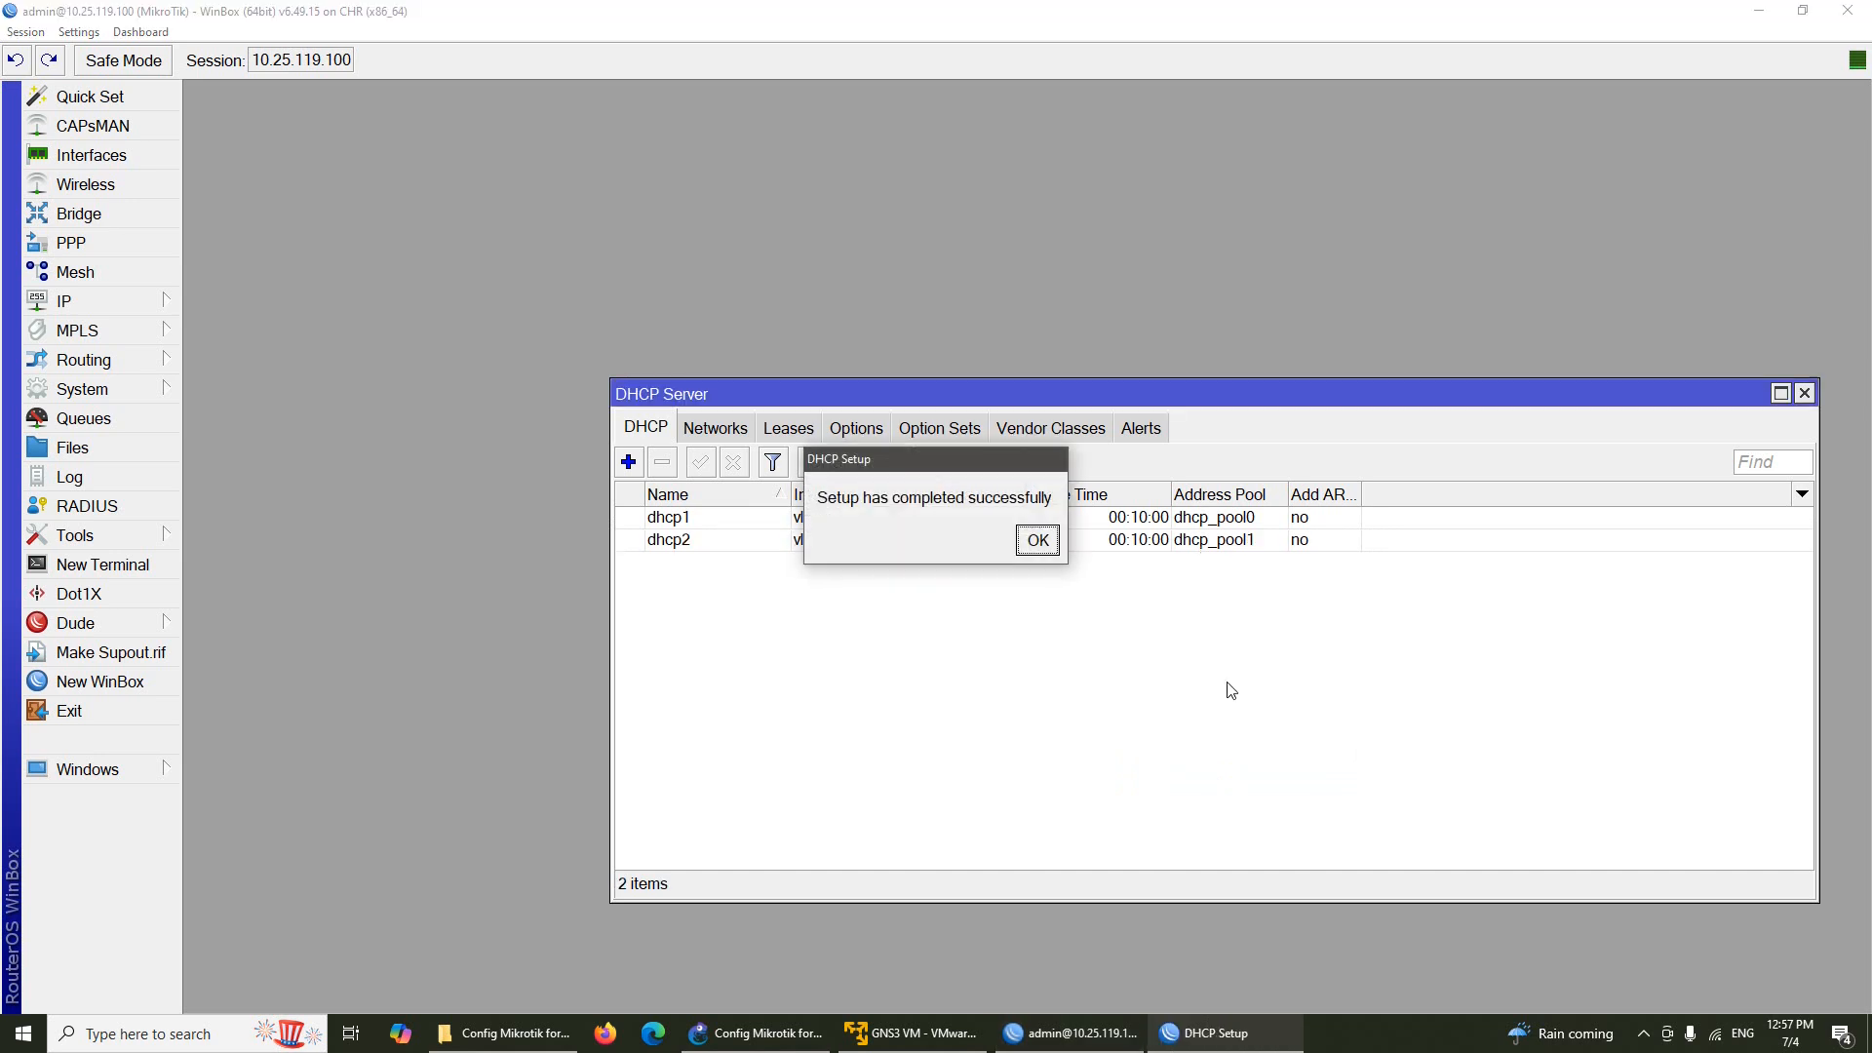
left_click(1033, 542)
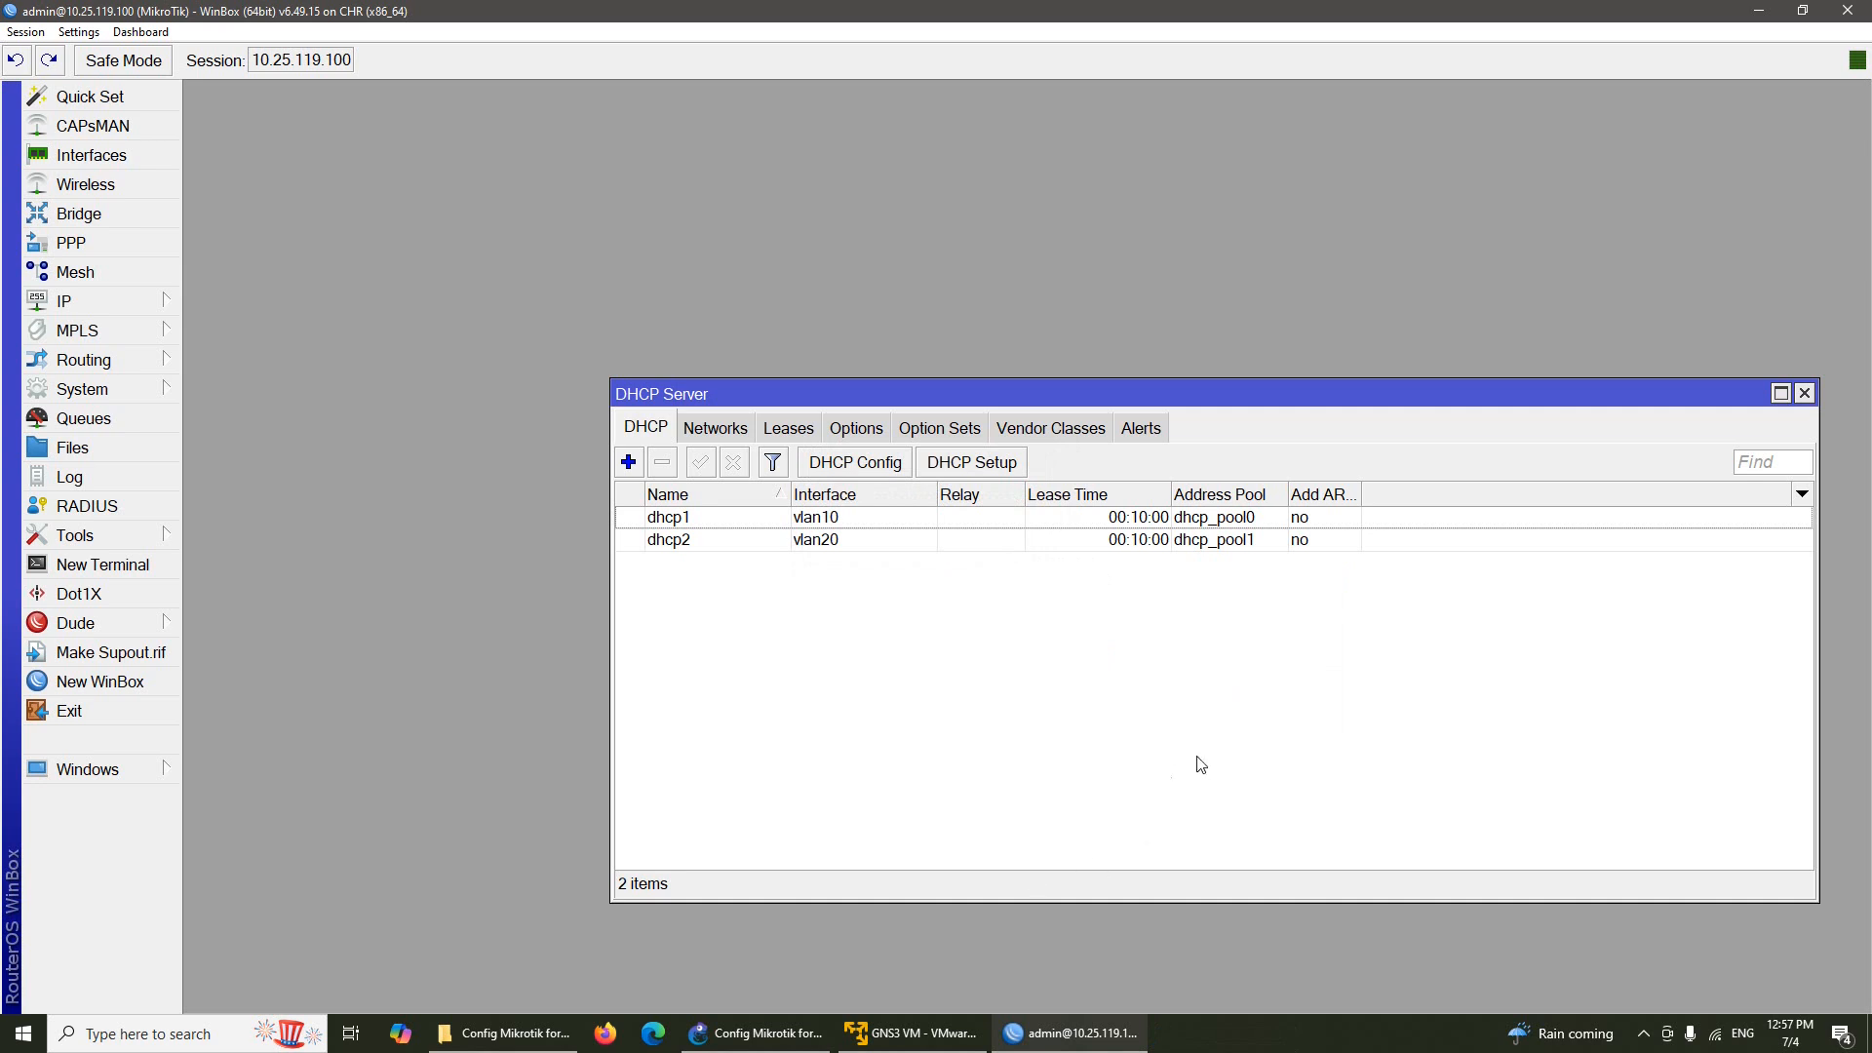
left_click(1802, 394)
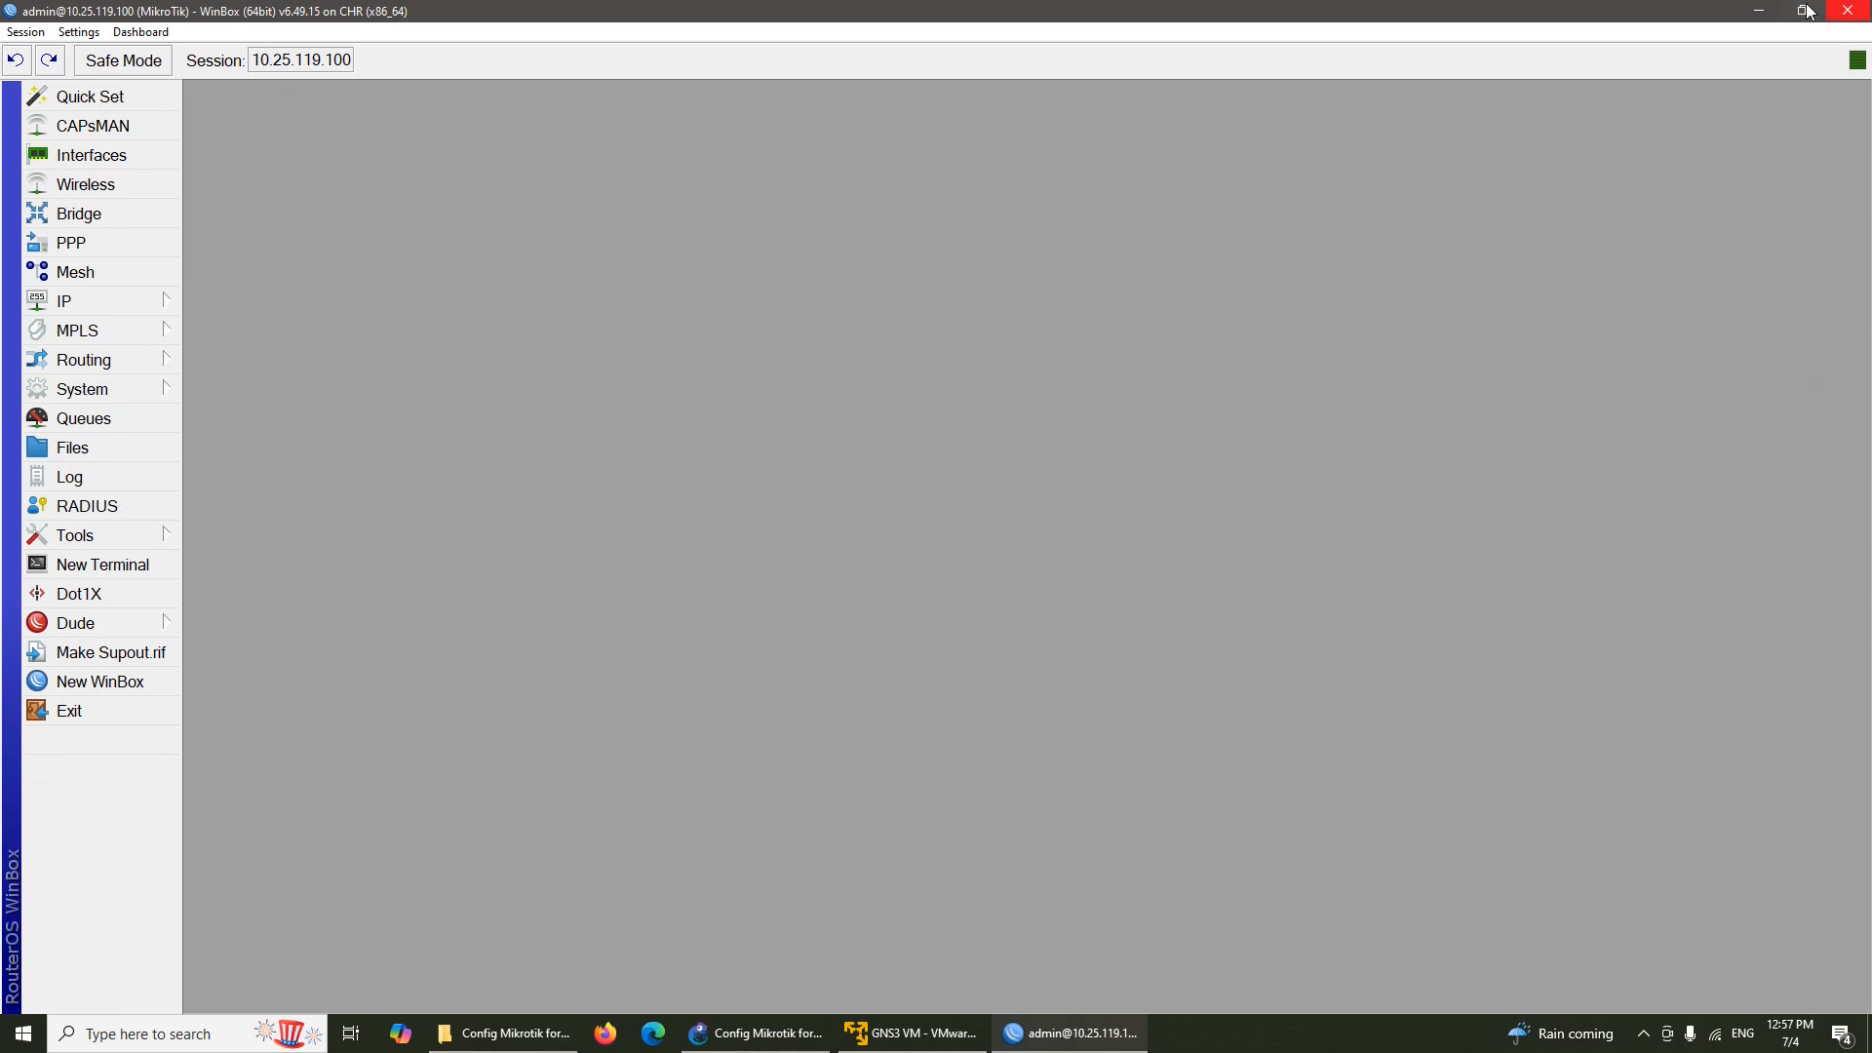
Run 'ip dhcp' in PC1's console so it gets 192.168.10.254/24 with gateway 192.168.10.1
left_click(1758, 10)
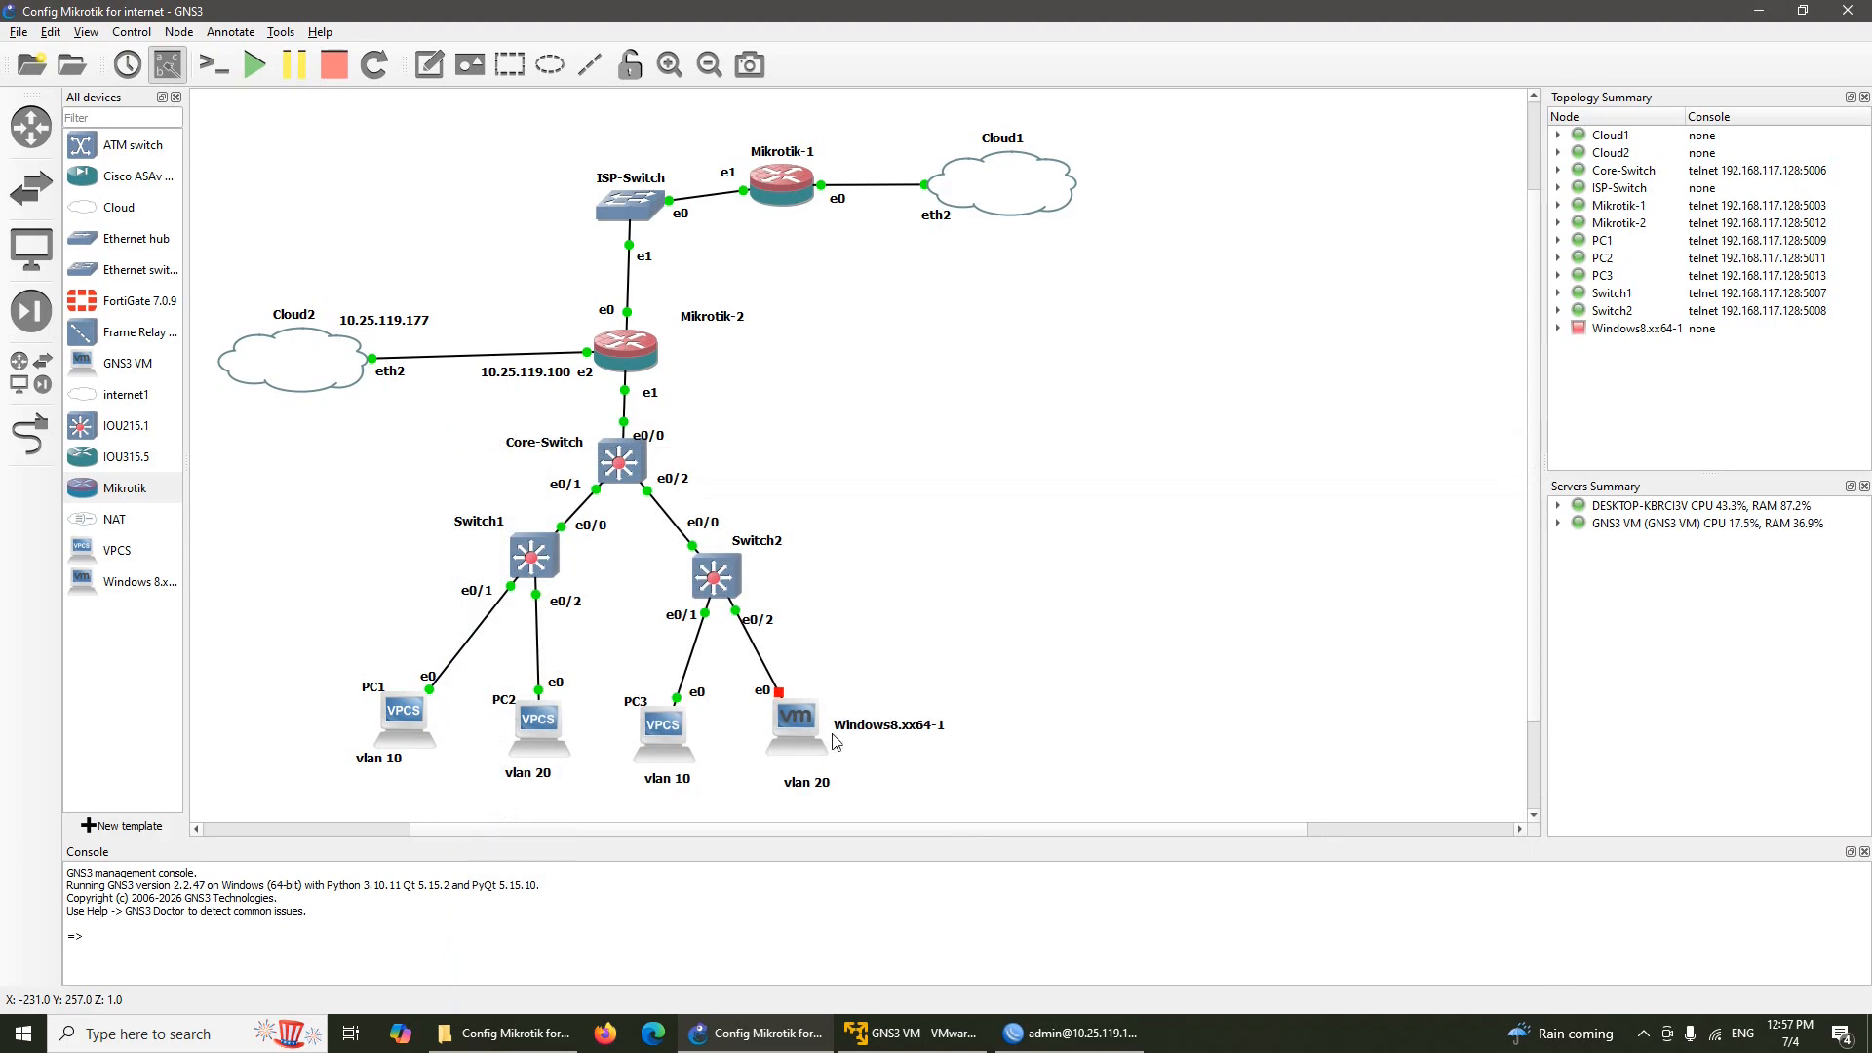
right_click(406, 706)
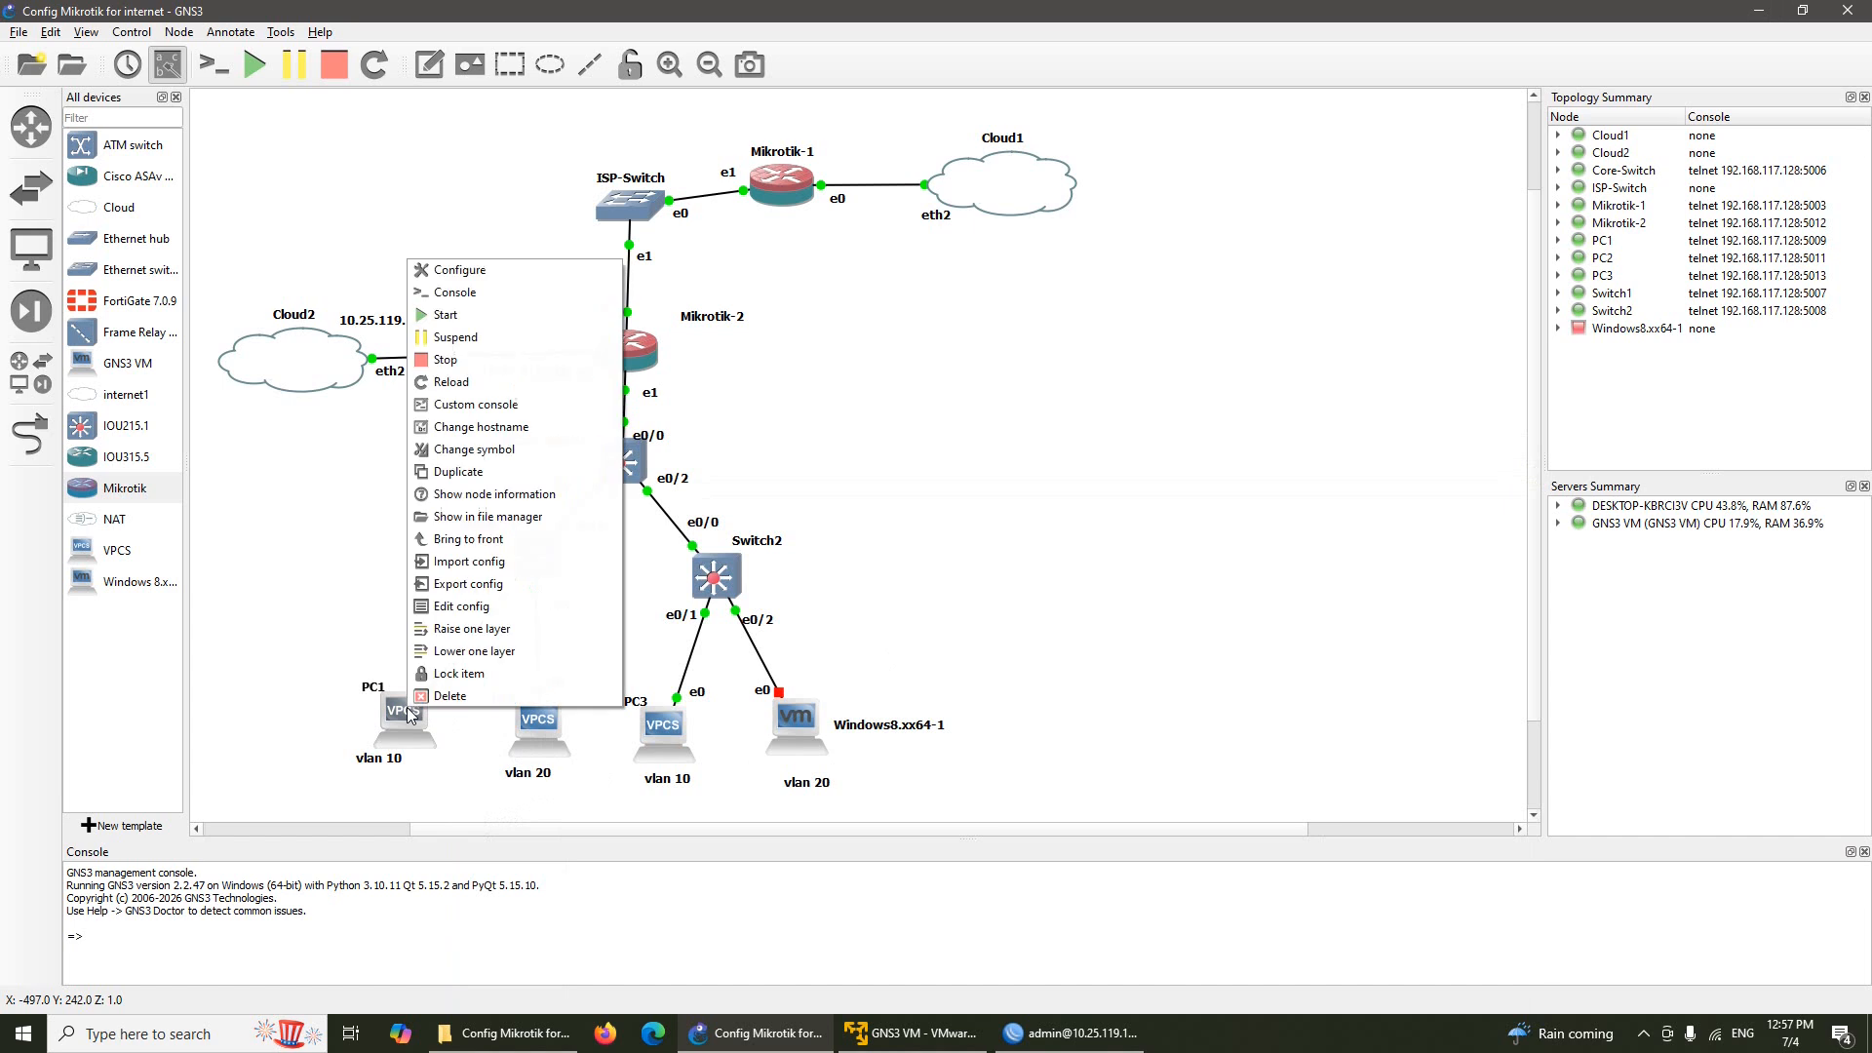
left_click(542, 295)
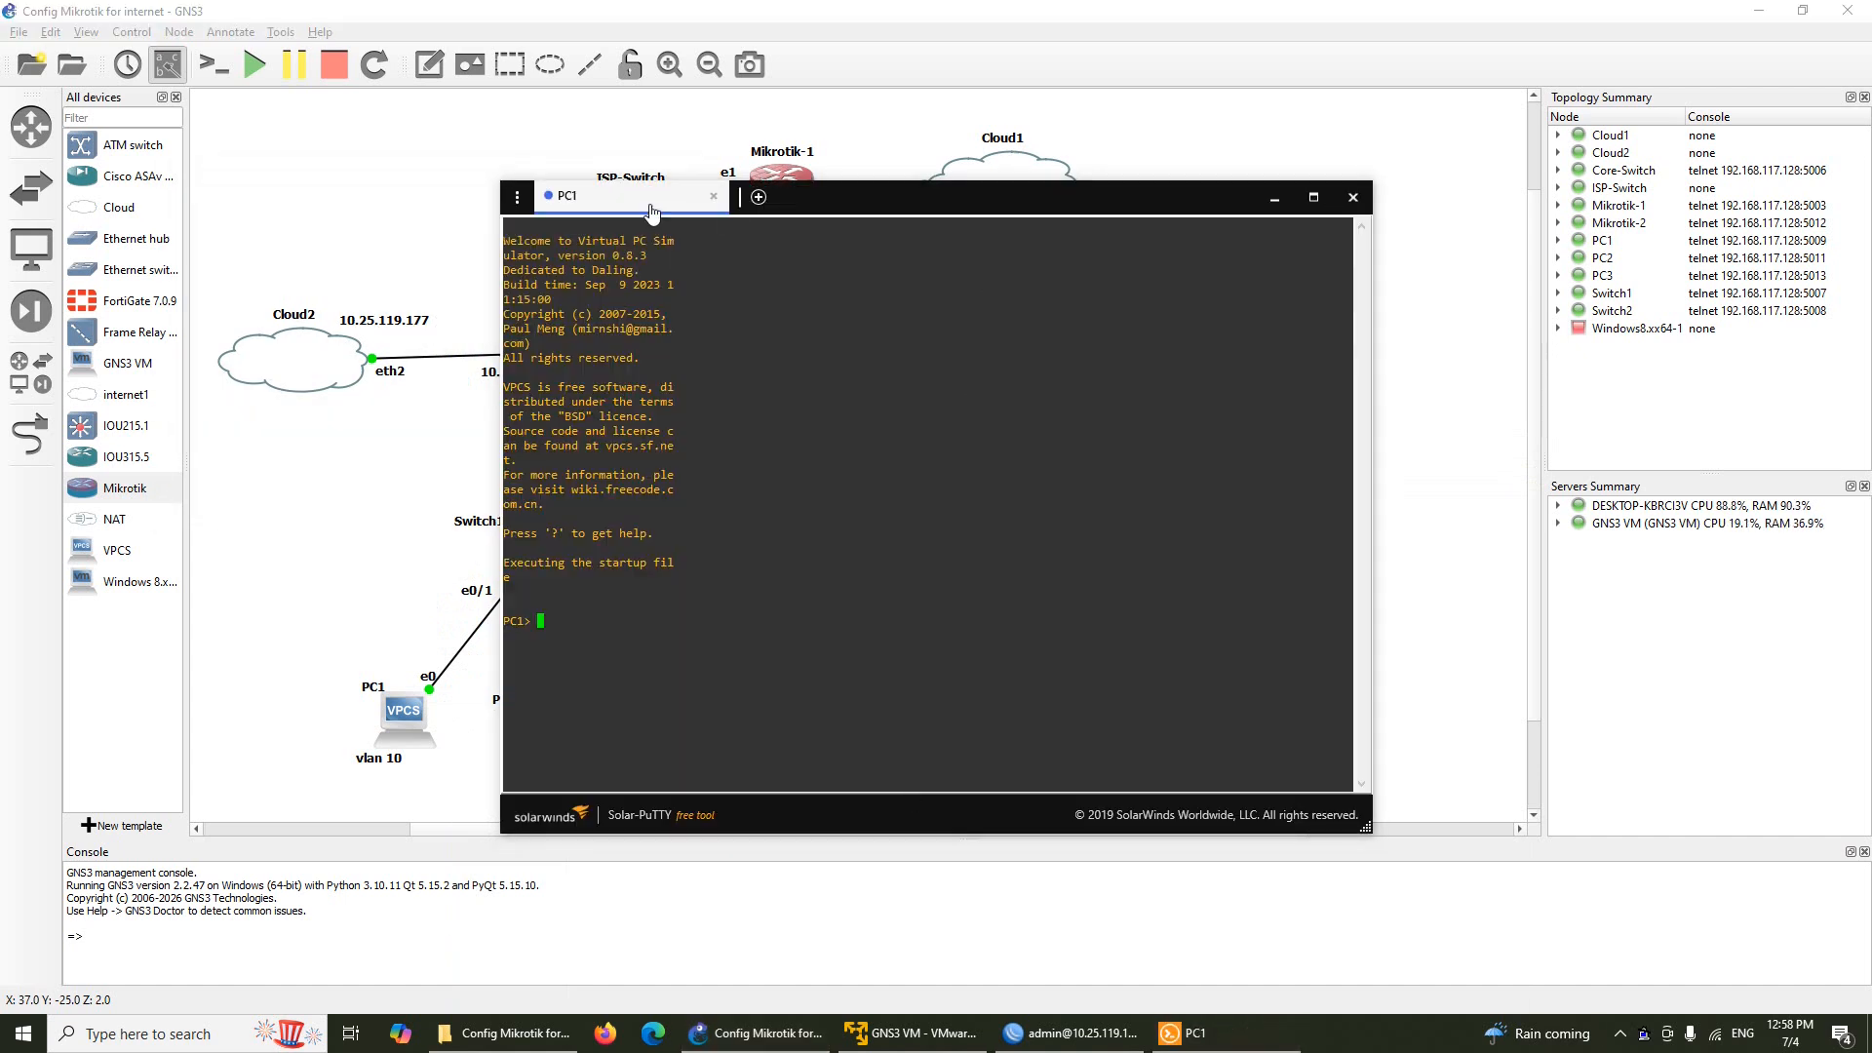
left_click_drag(651, 198, 1186, 261)
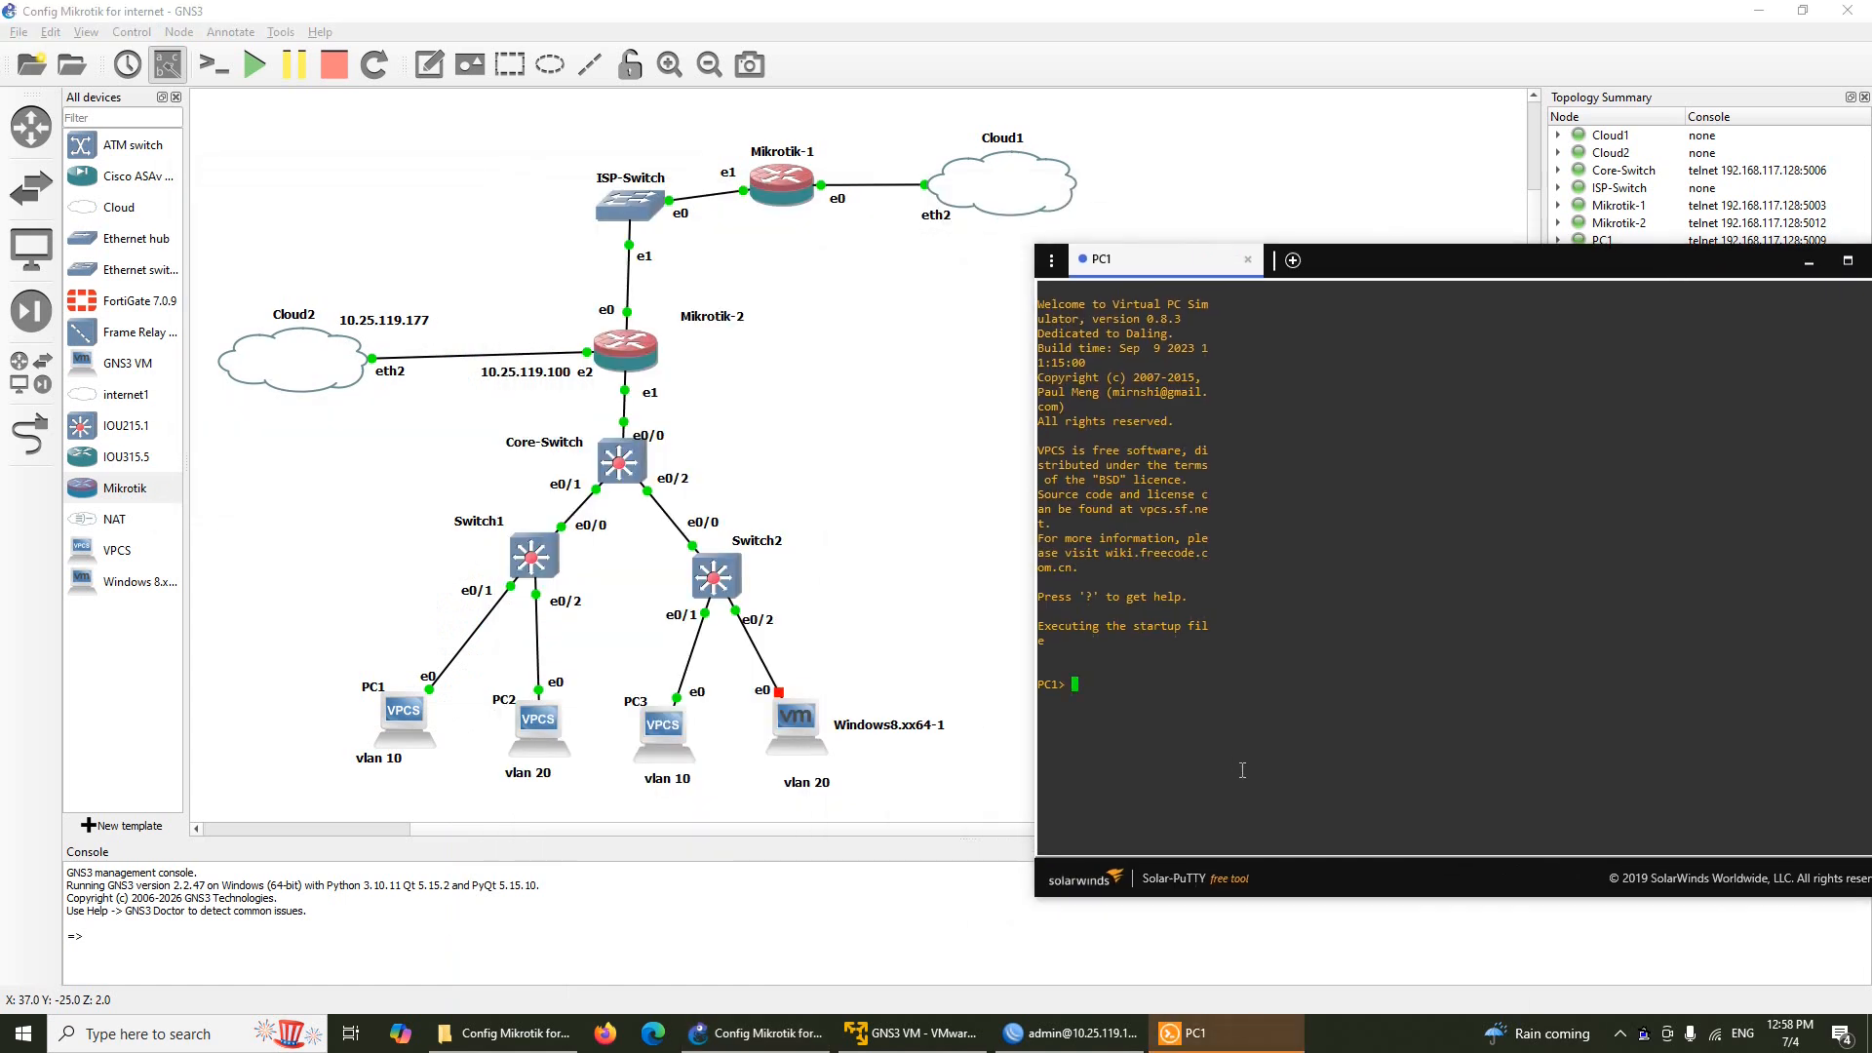
type("ip dhc")
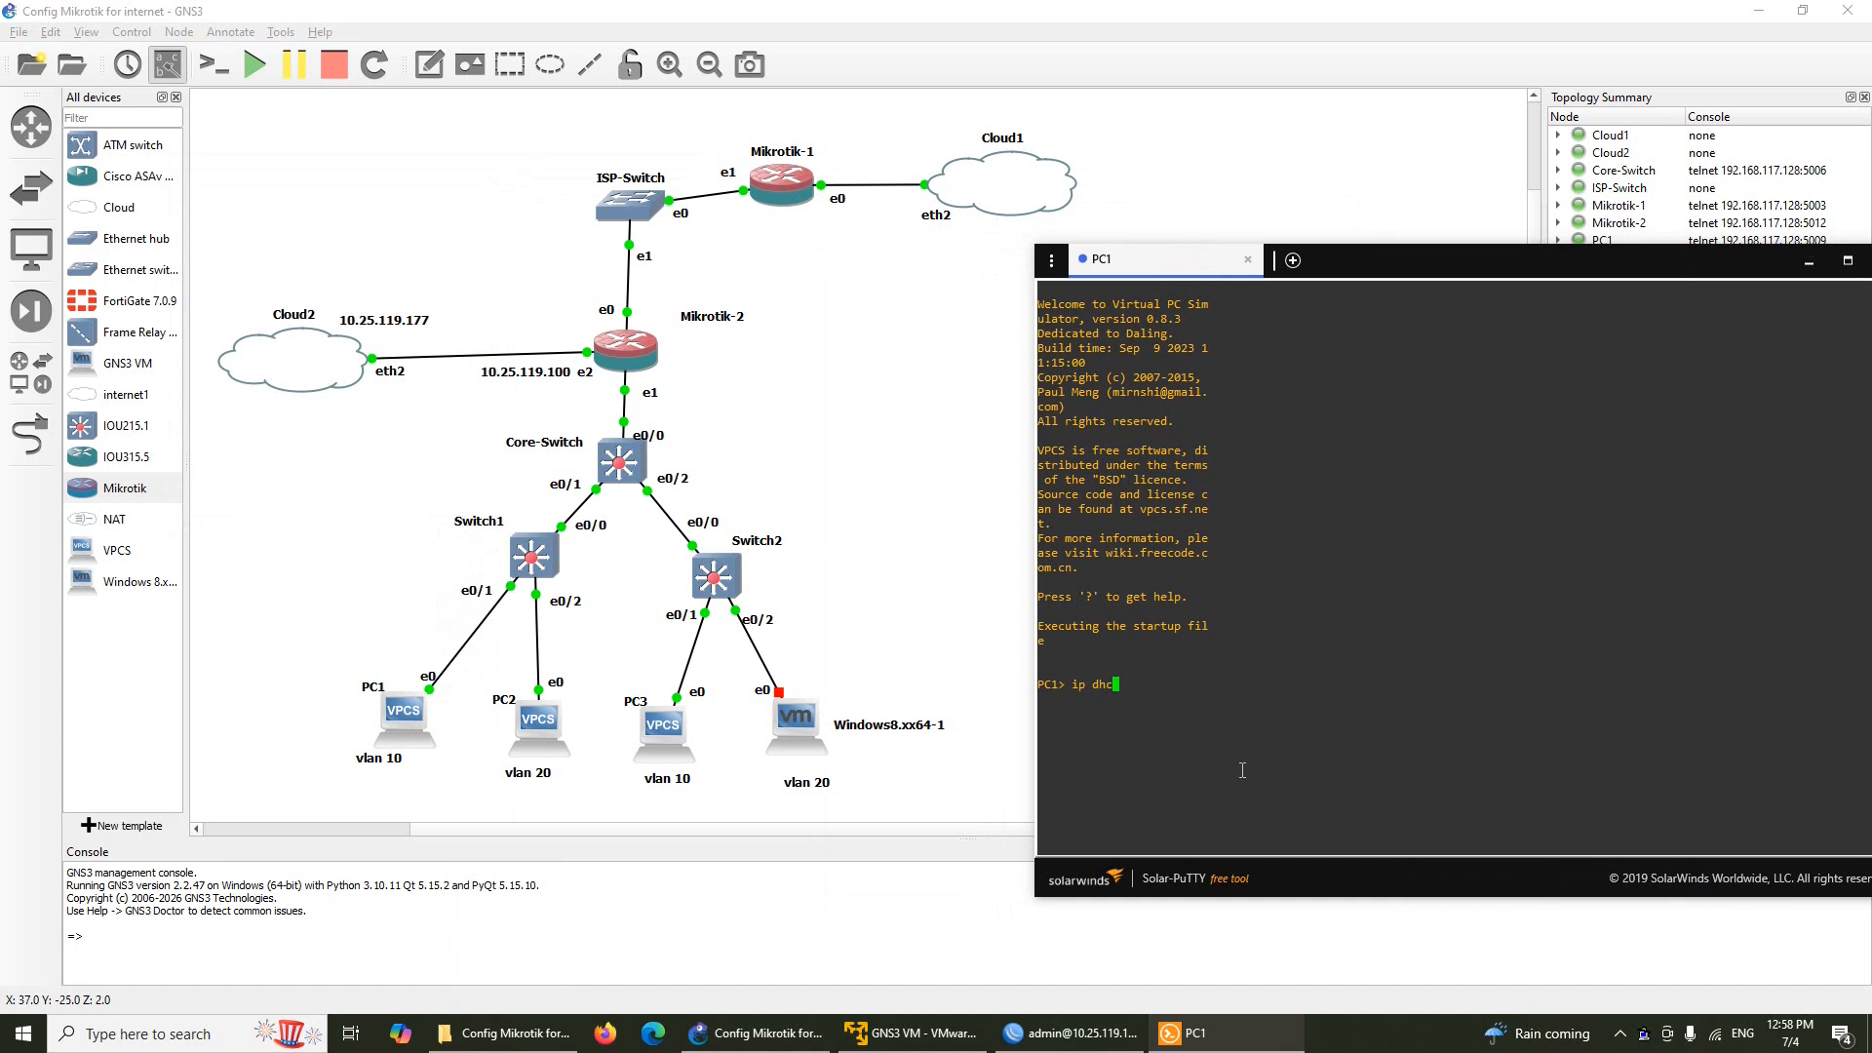
type("p")
key("Return")
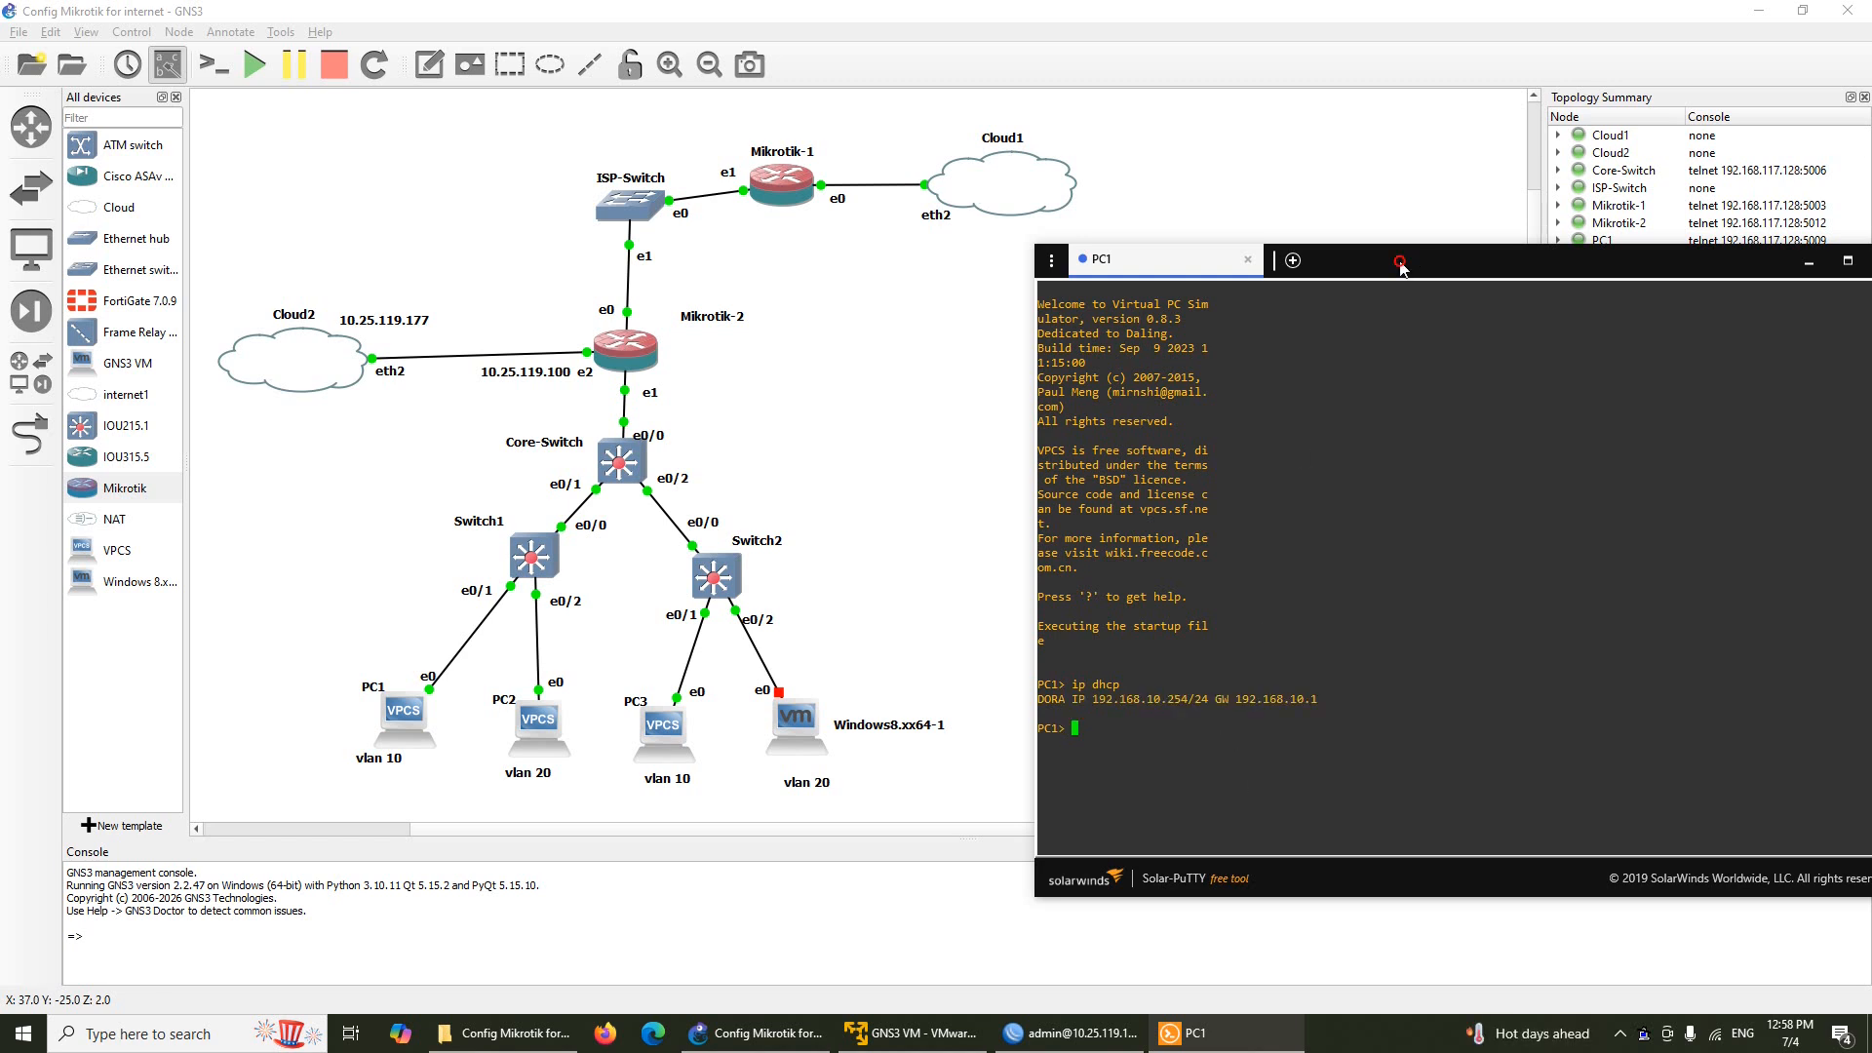
left_click_drag(1401, 262, 996, 168)
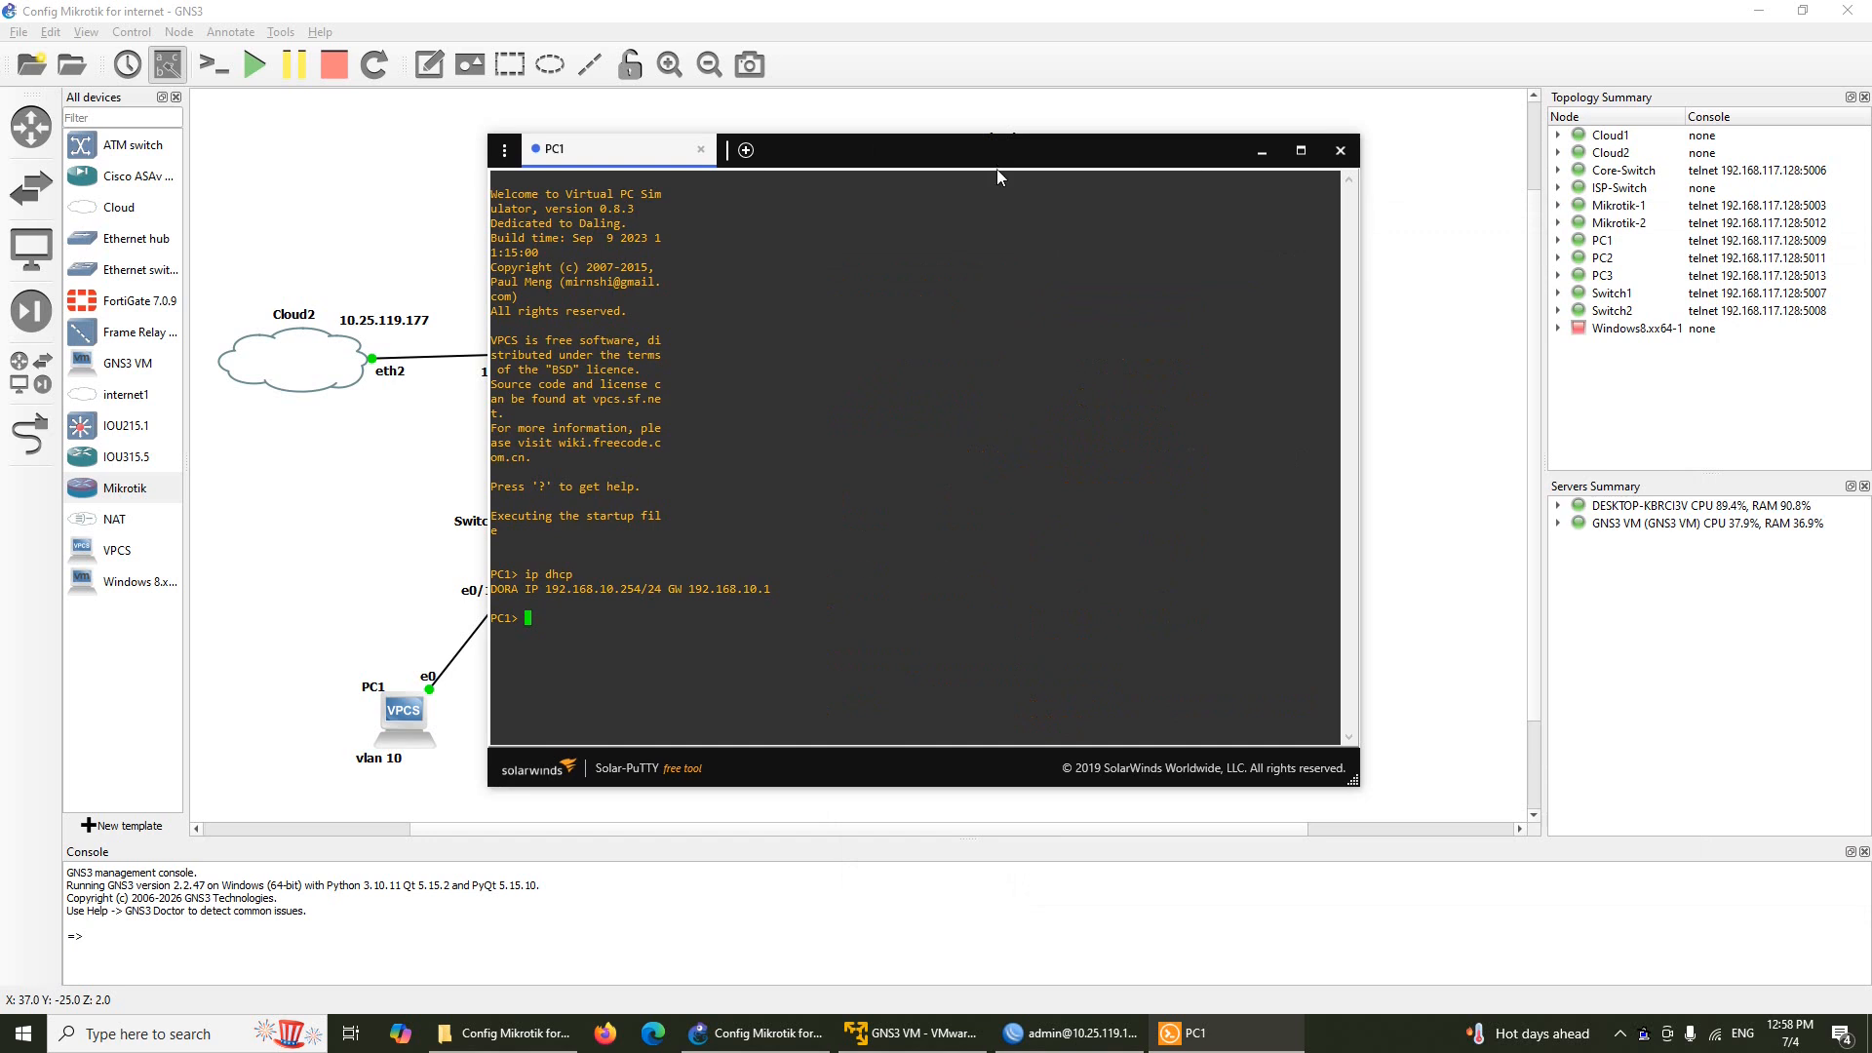
left_click(1261, 152)
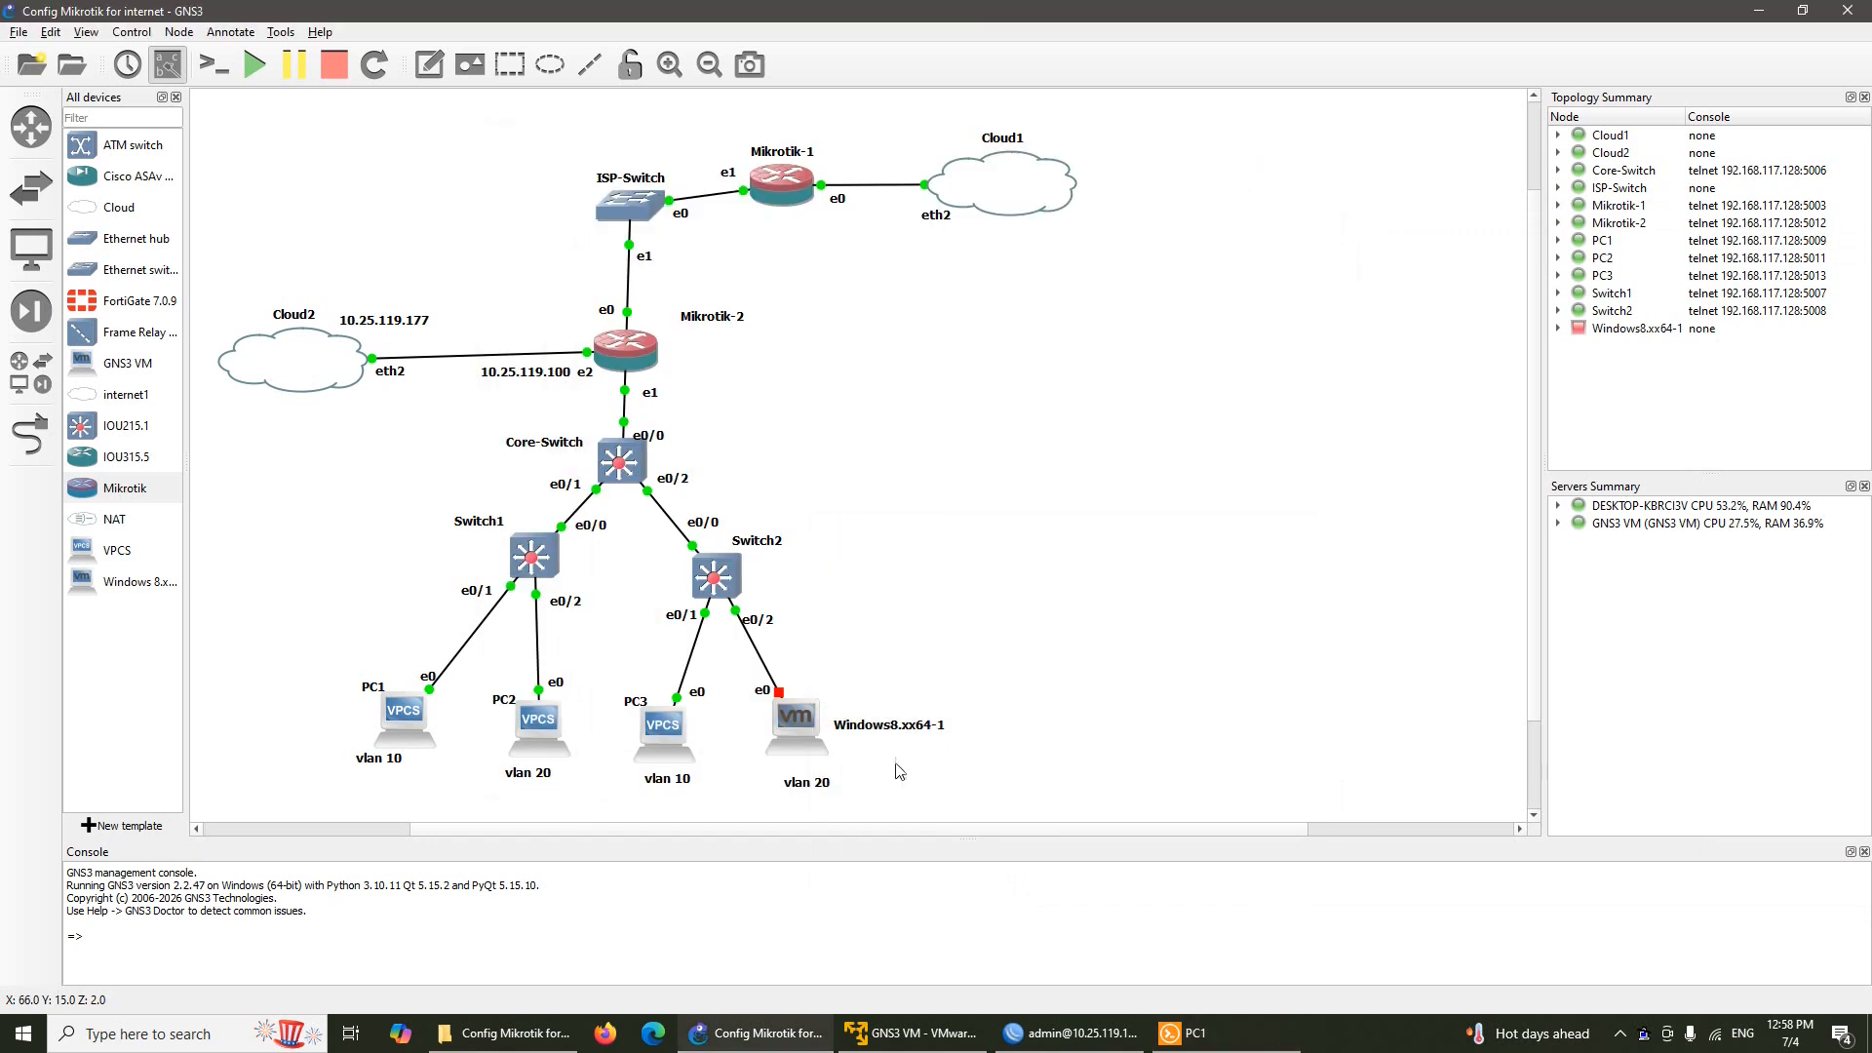
Run 'ip dhcp' in PC2's console to get 192.168.20.254/24 with gateway 192.168.20.1
right_click(543, 729)
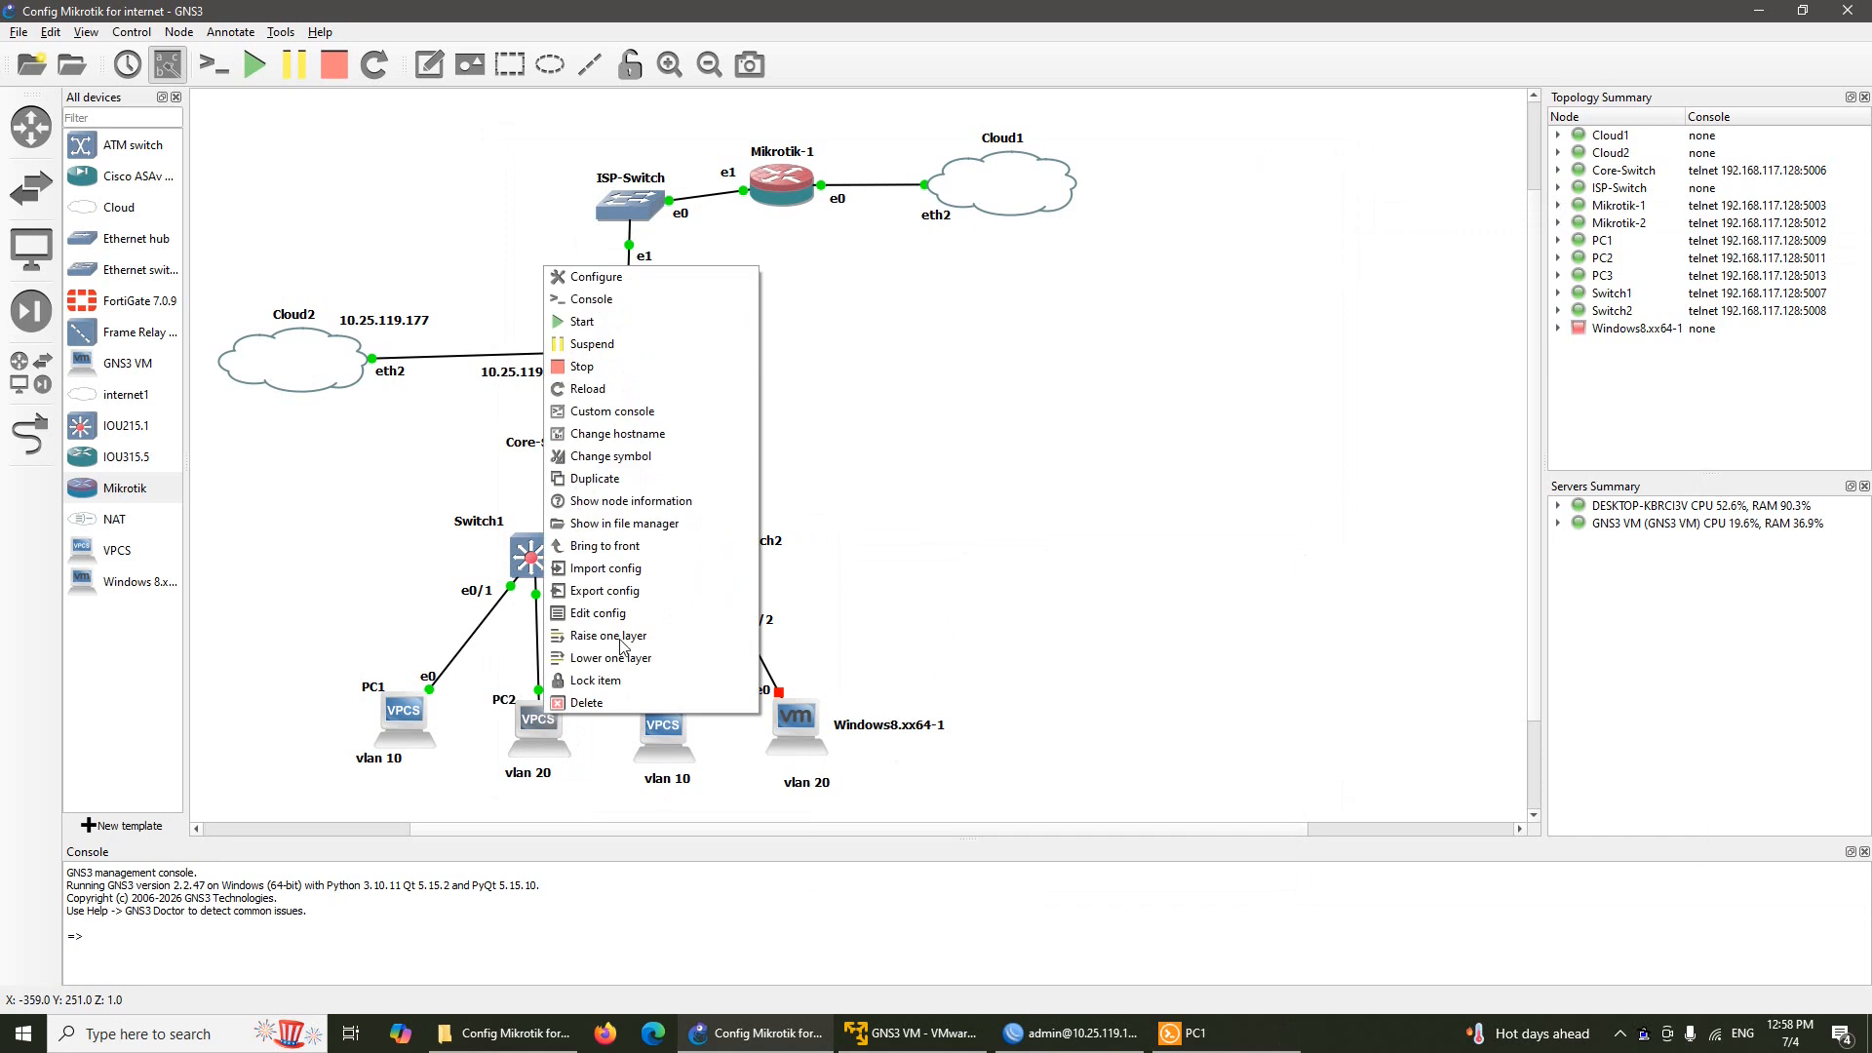
left_click(694, 308)
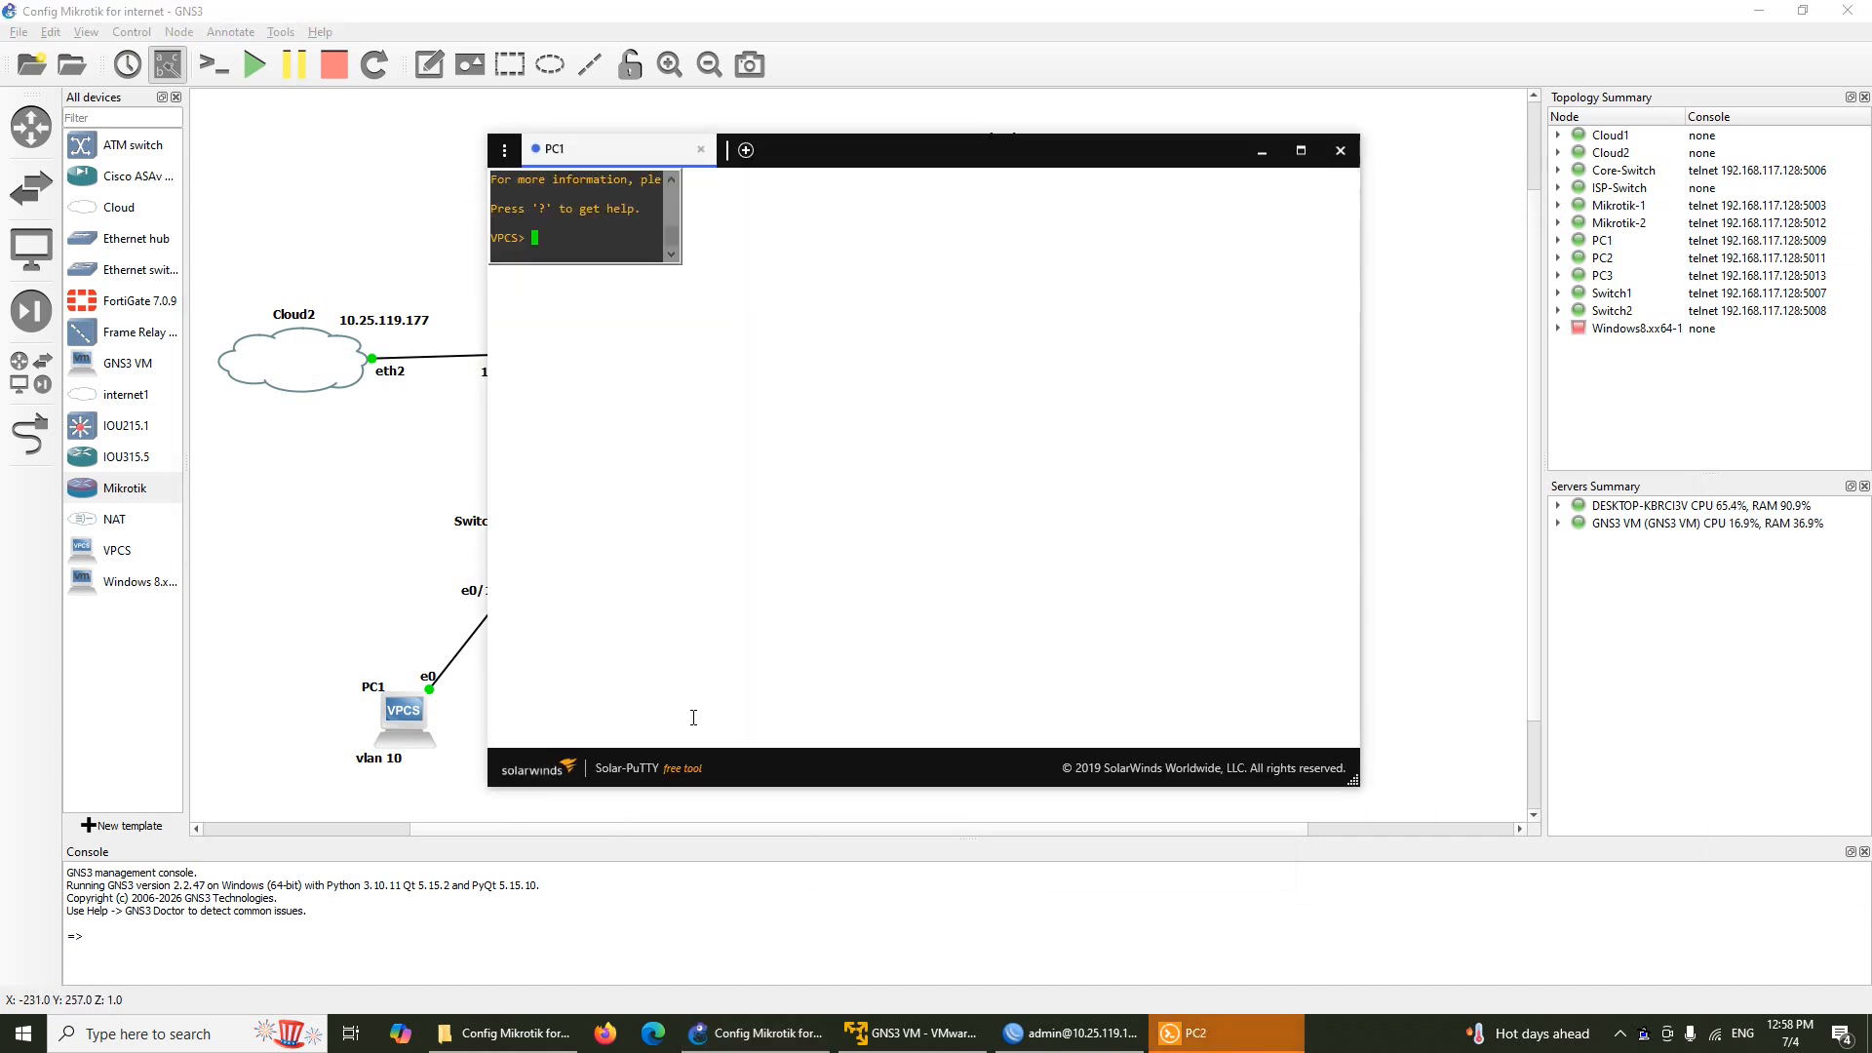
left_click_drag(817, 156, 1182, 230)
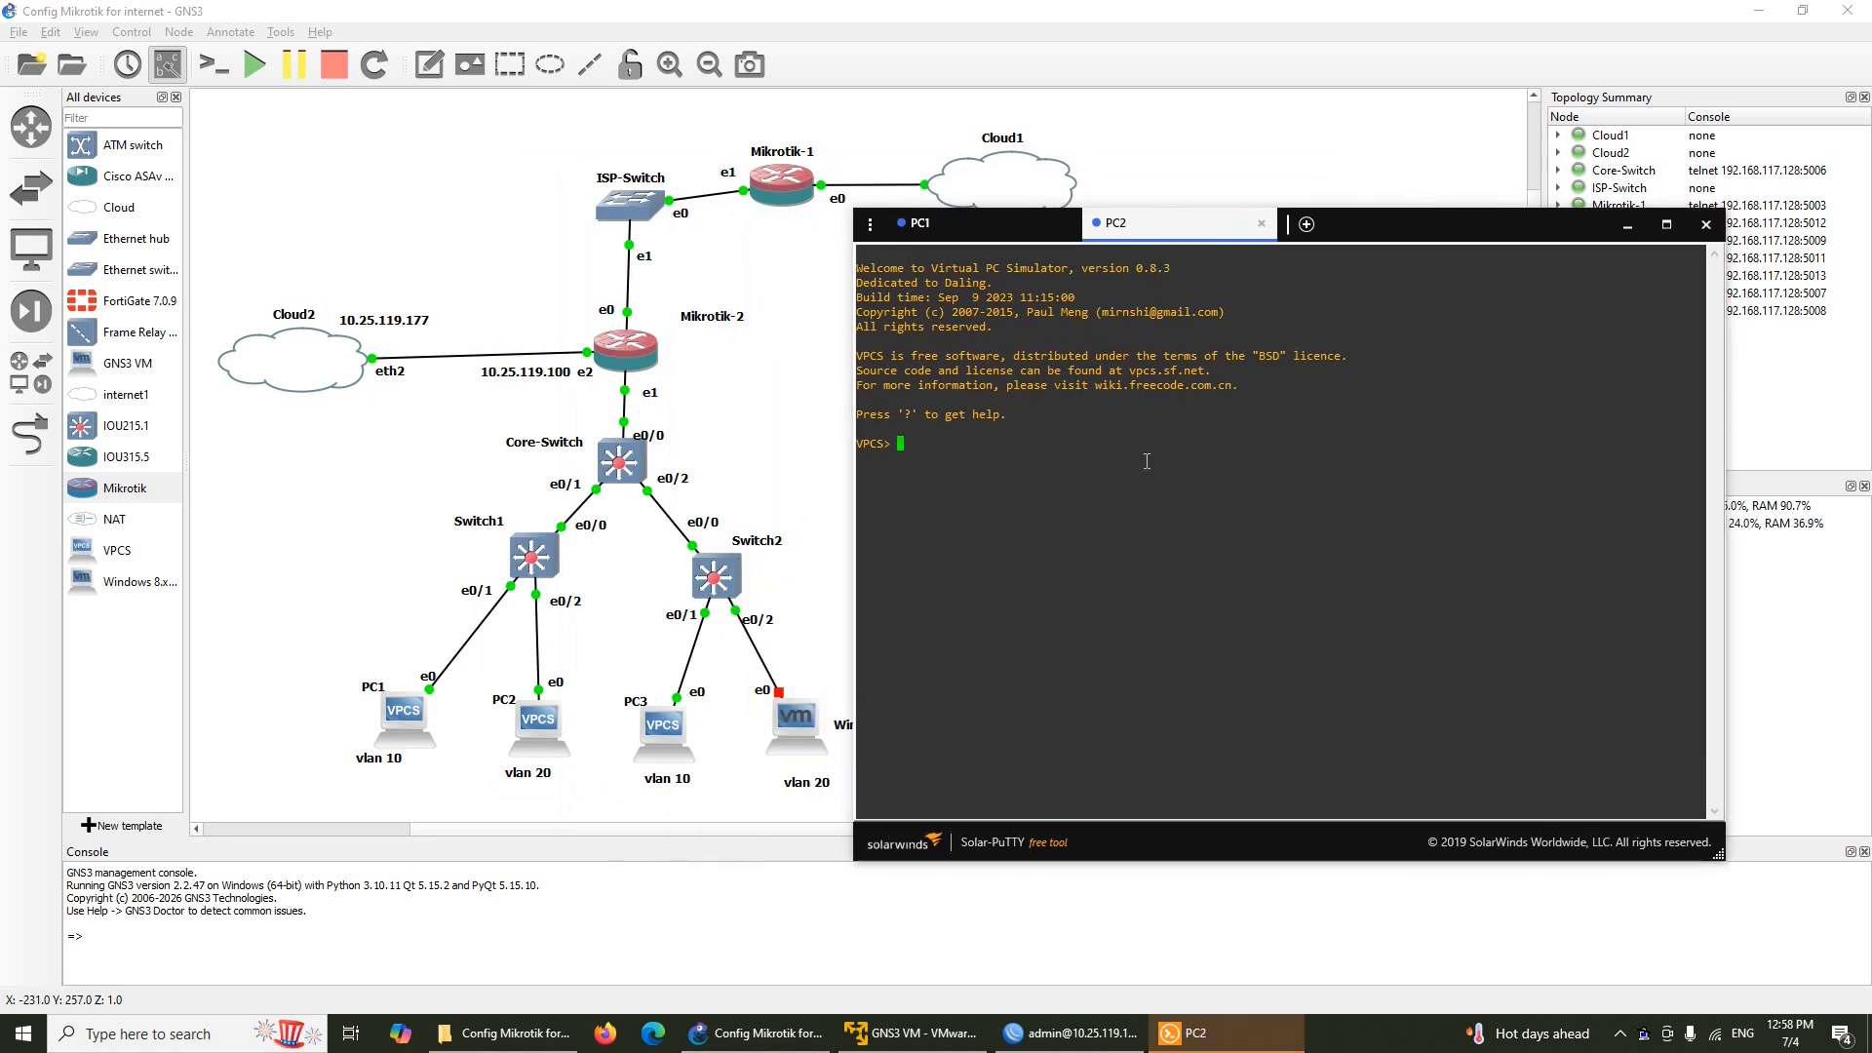
type("ip dhcp")
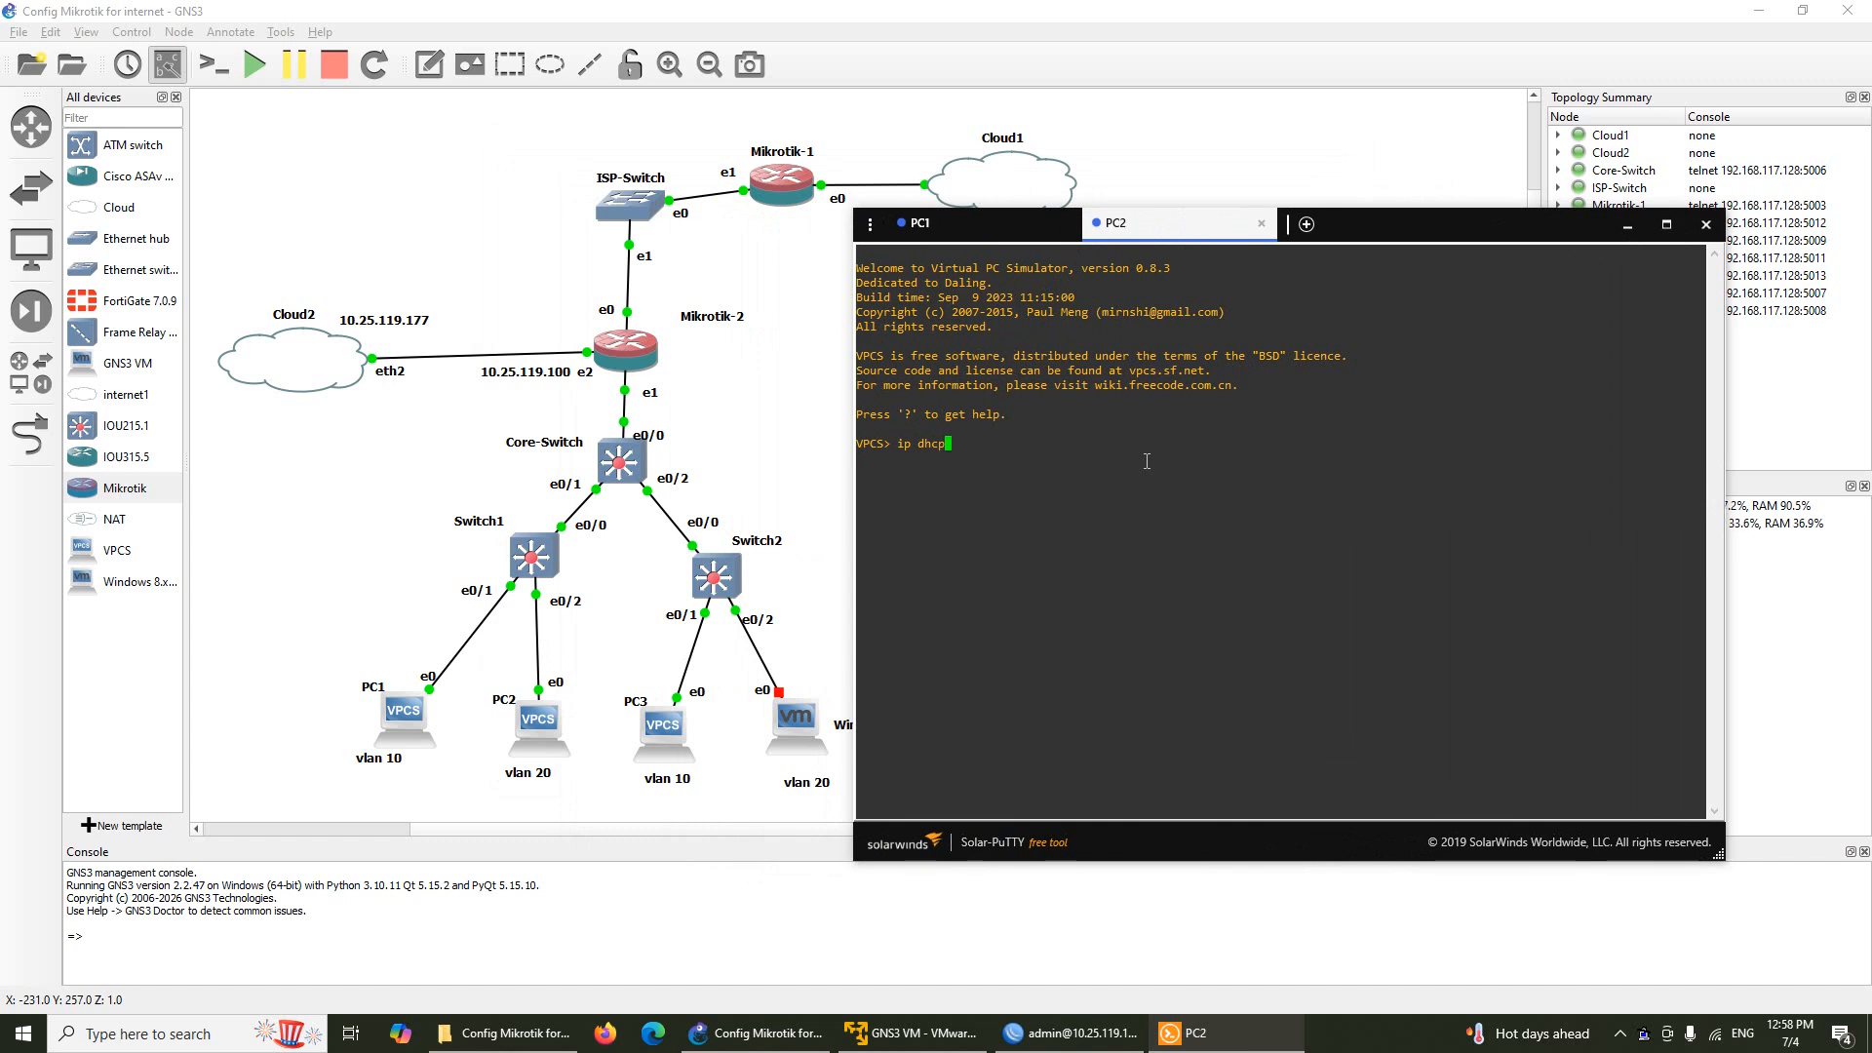
key("Return")
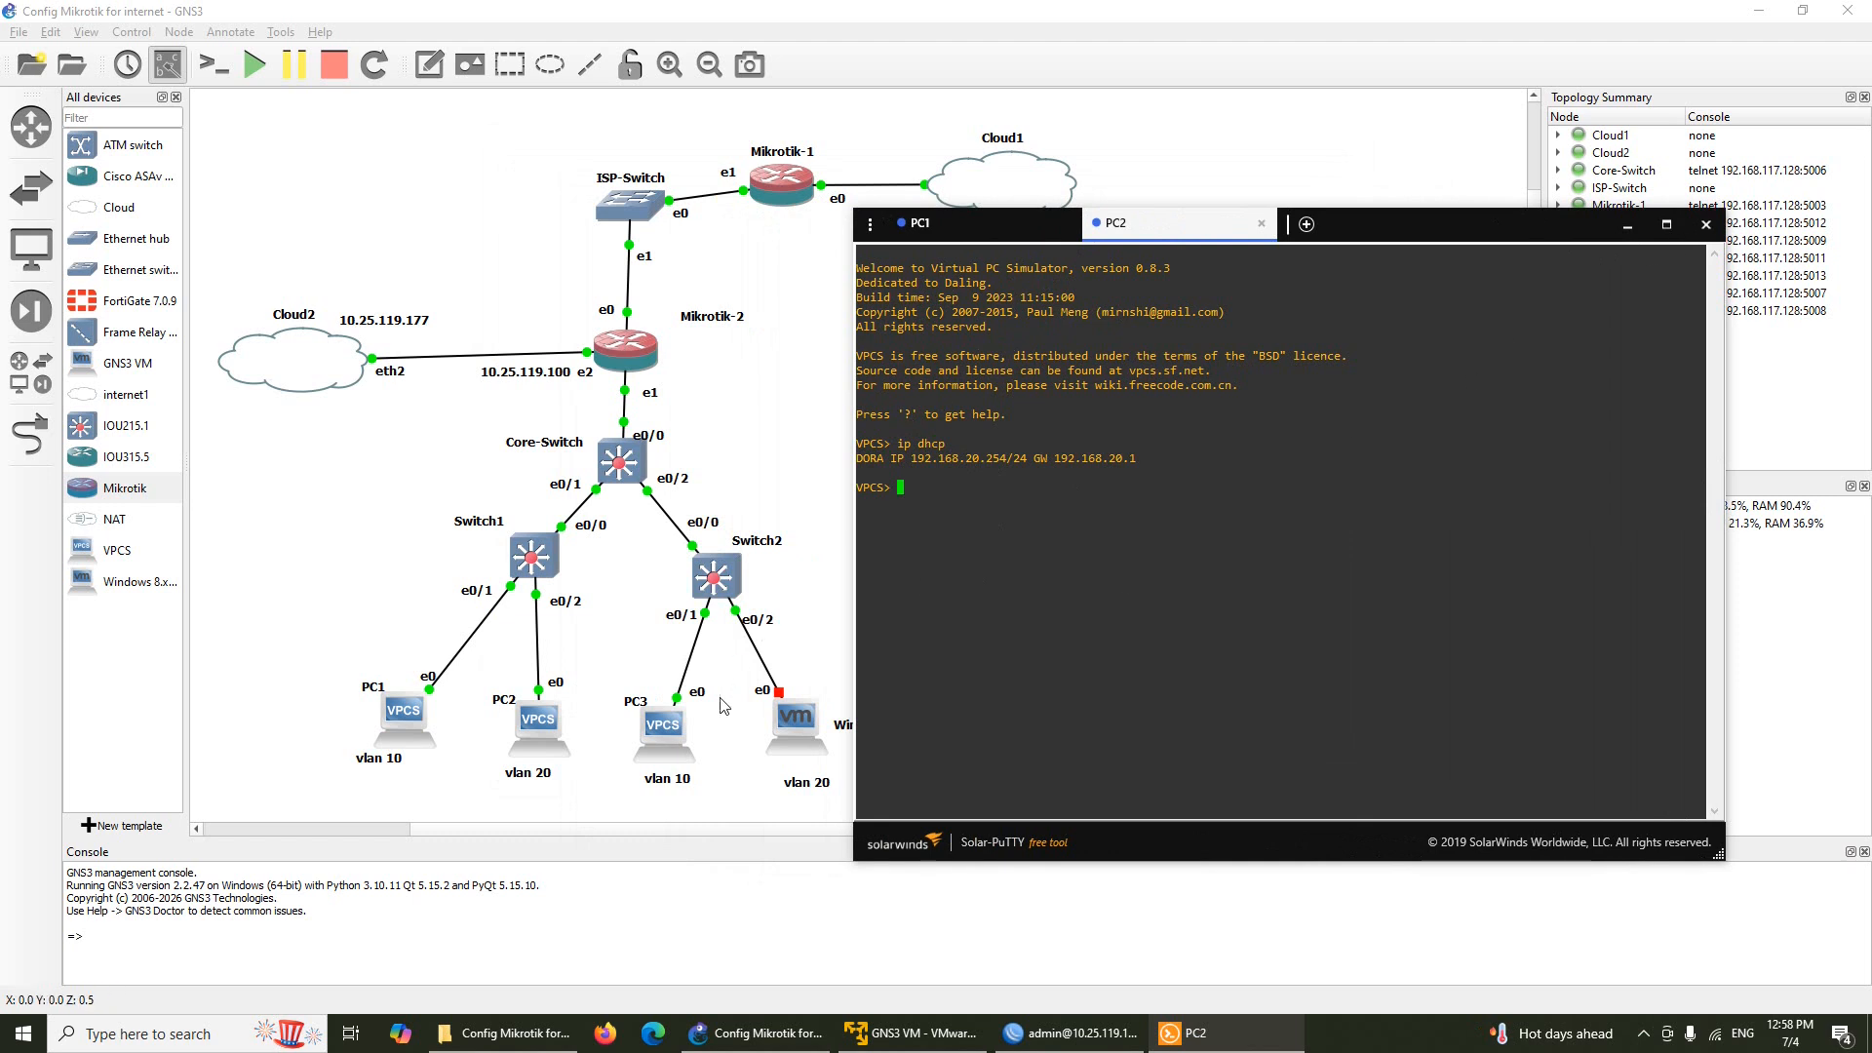
left_click(736, 734)
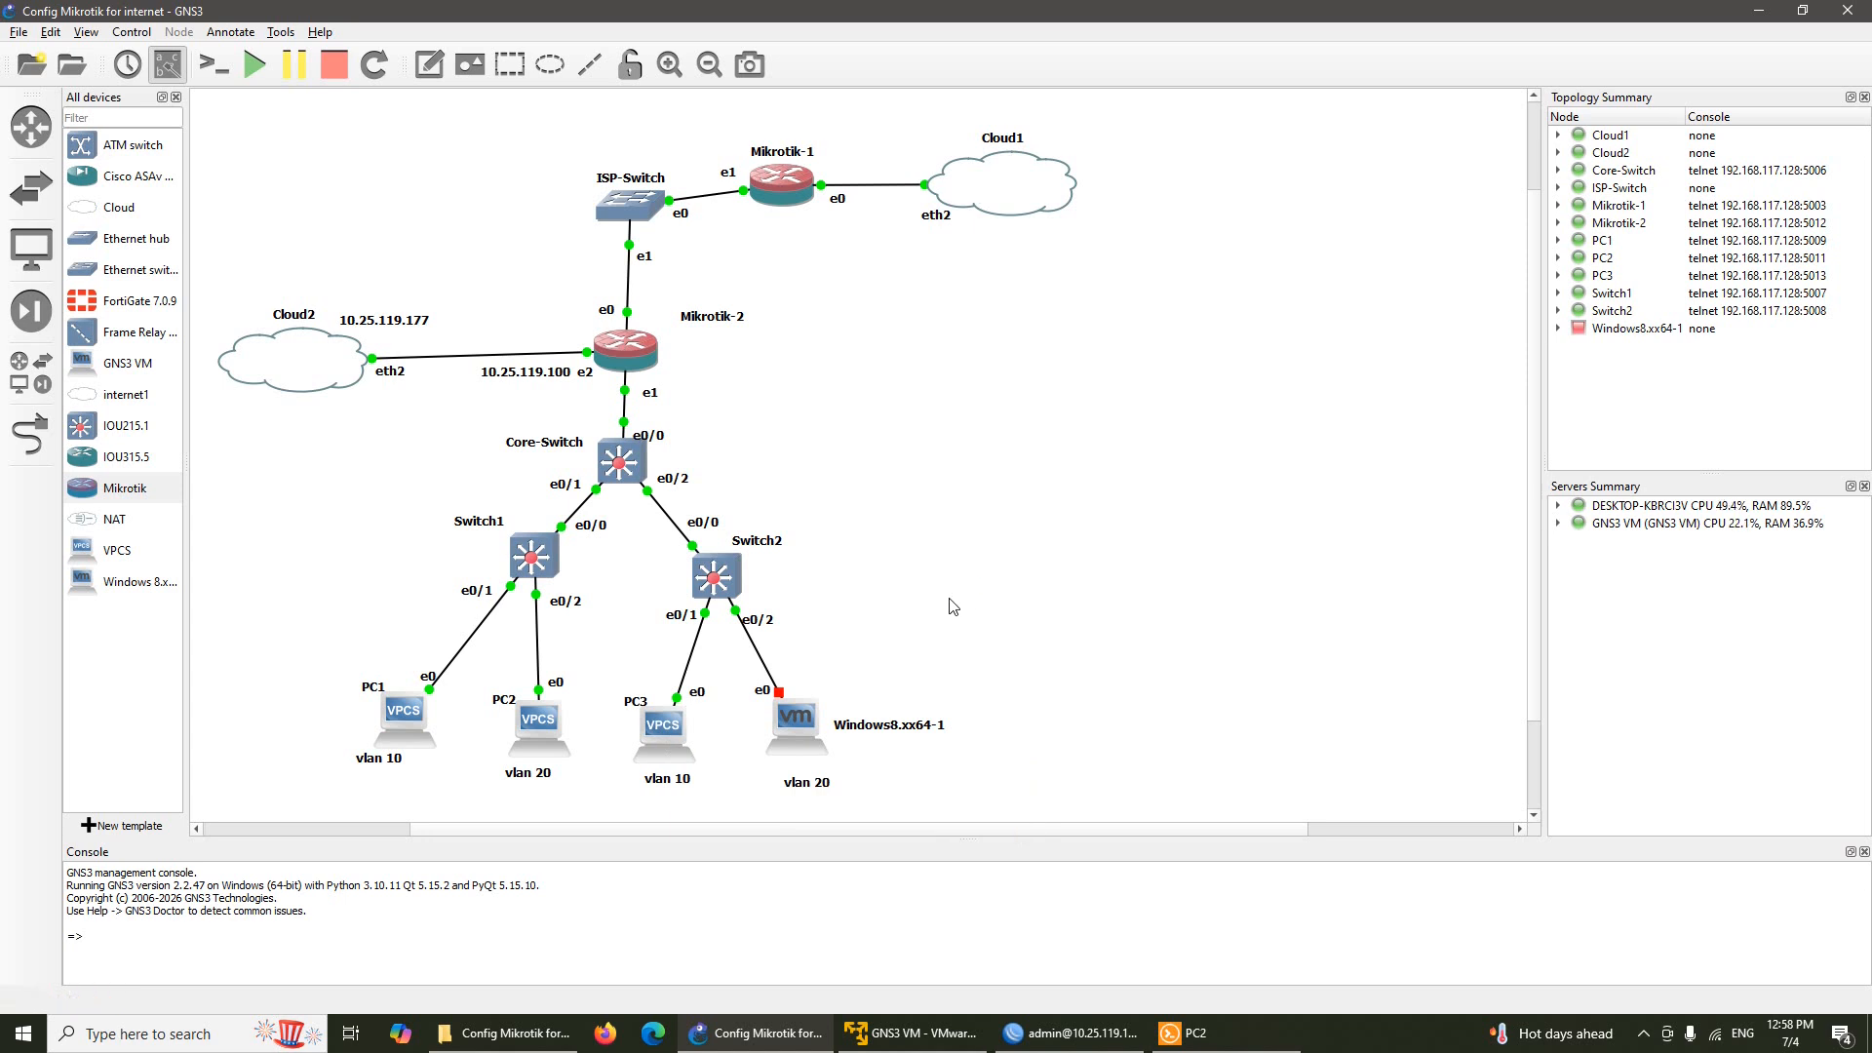
Run 'ip dhcp' in PC3's console, obtaining 192.168.10.253/24 with gateway 192.168.10.1
right_click(673, 727)
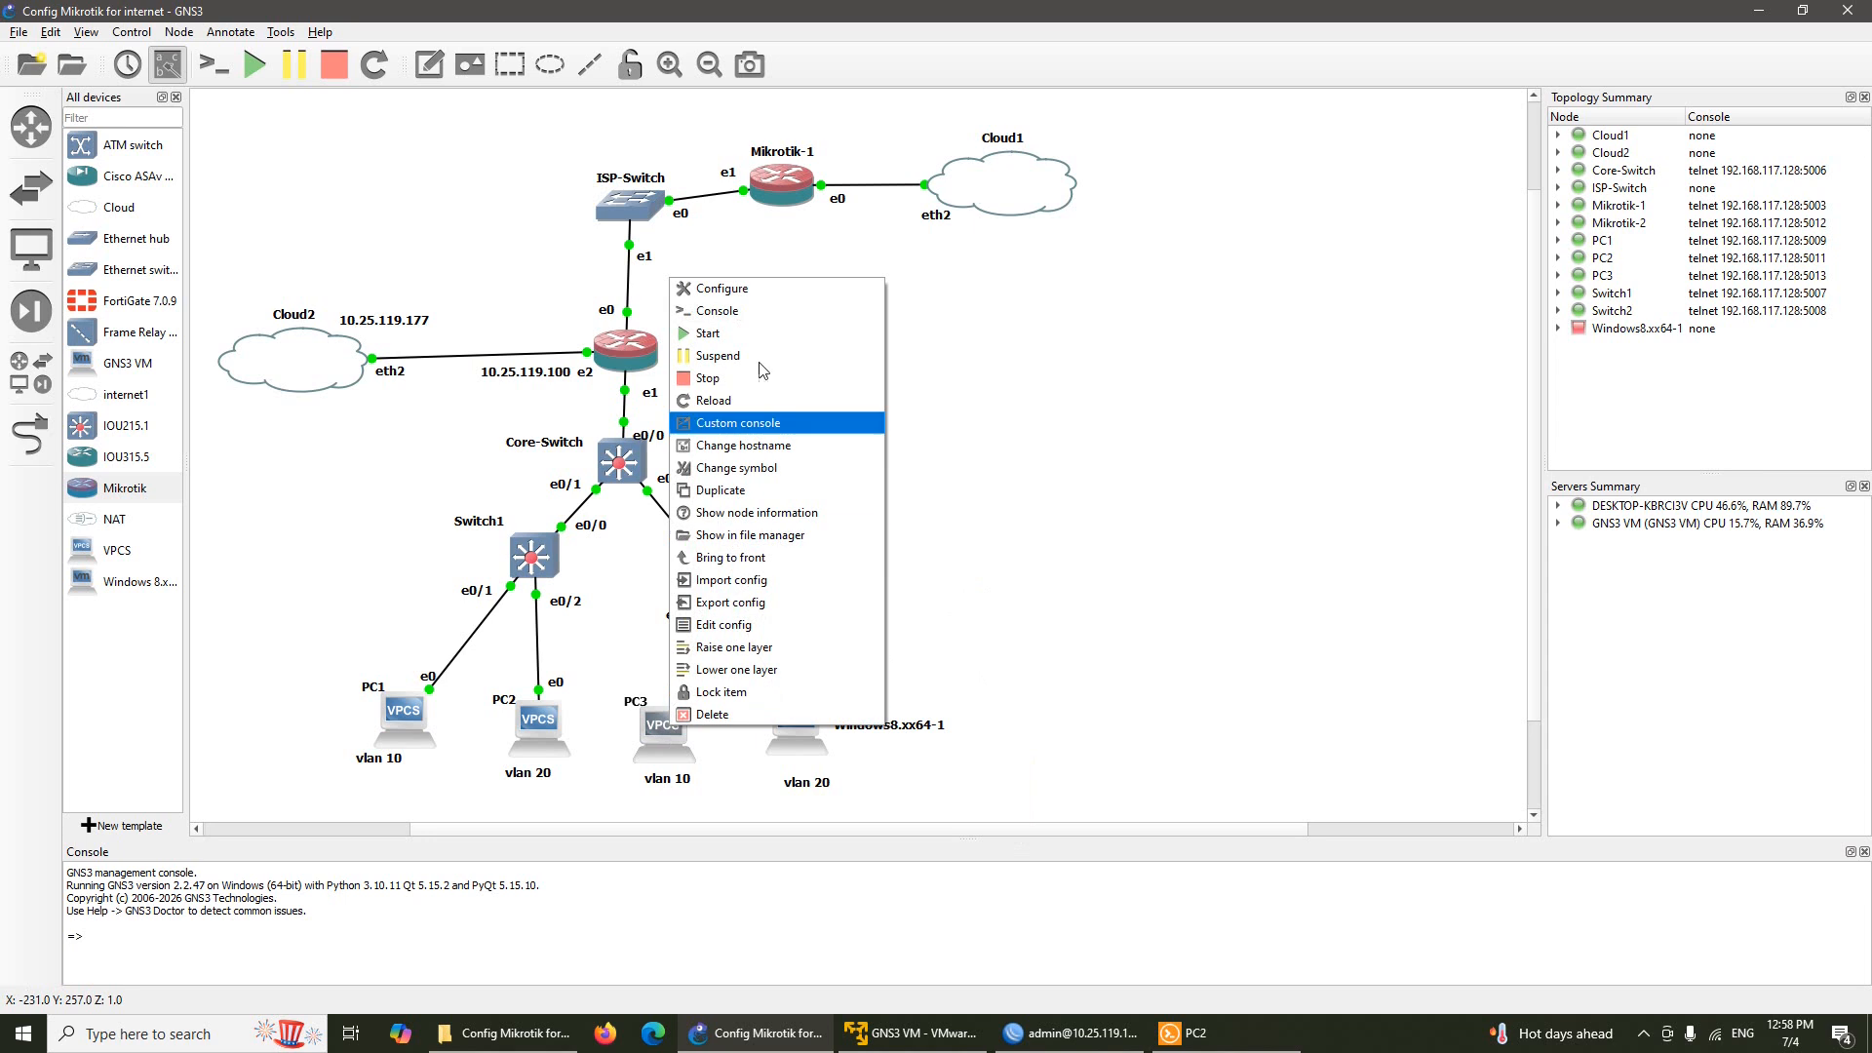
left_click(789, 314)
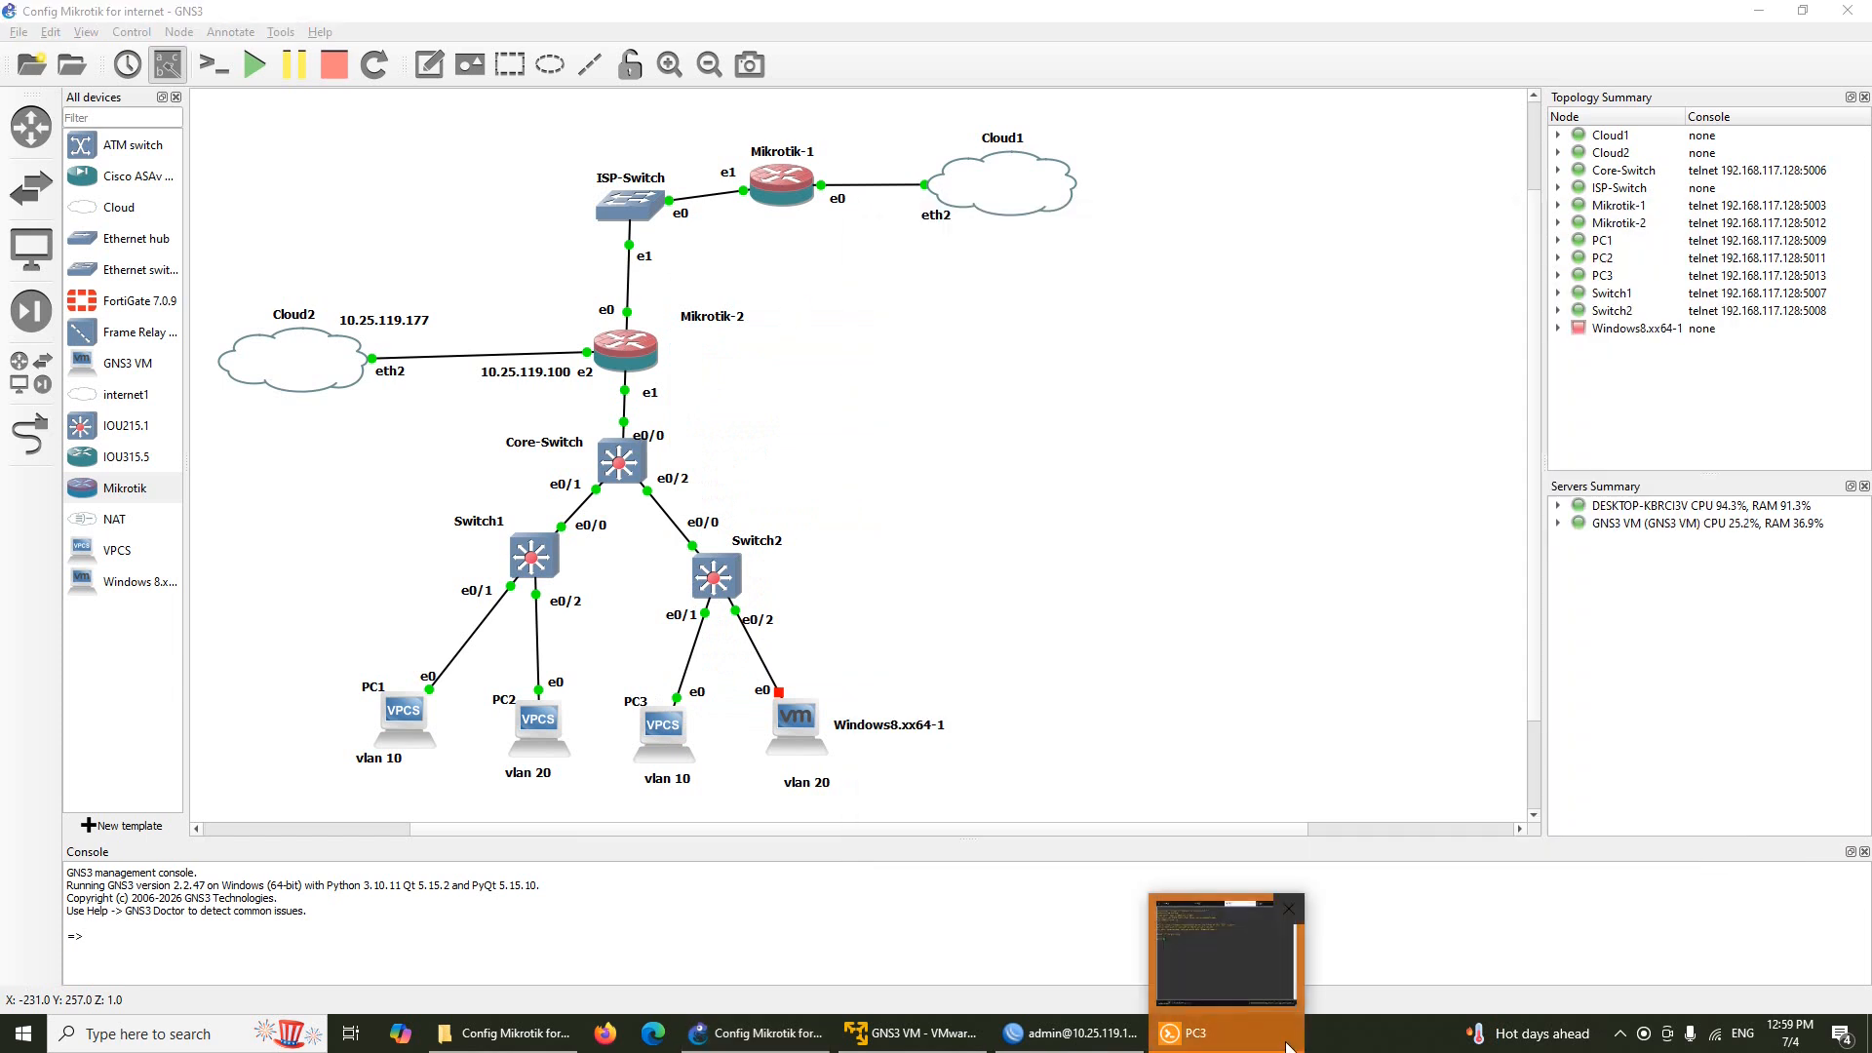
left_click(1289, 1045)
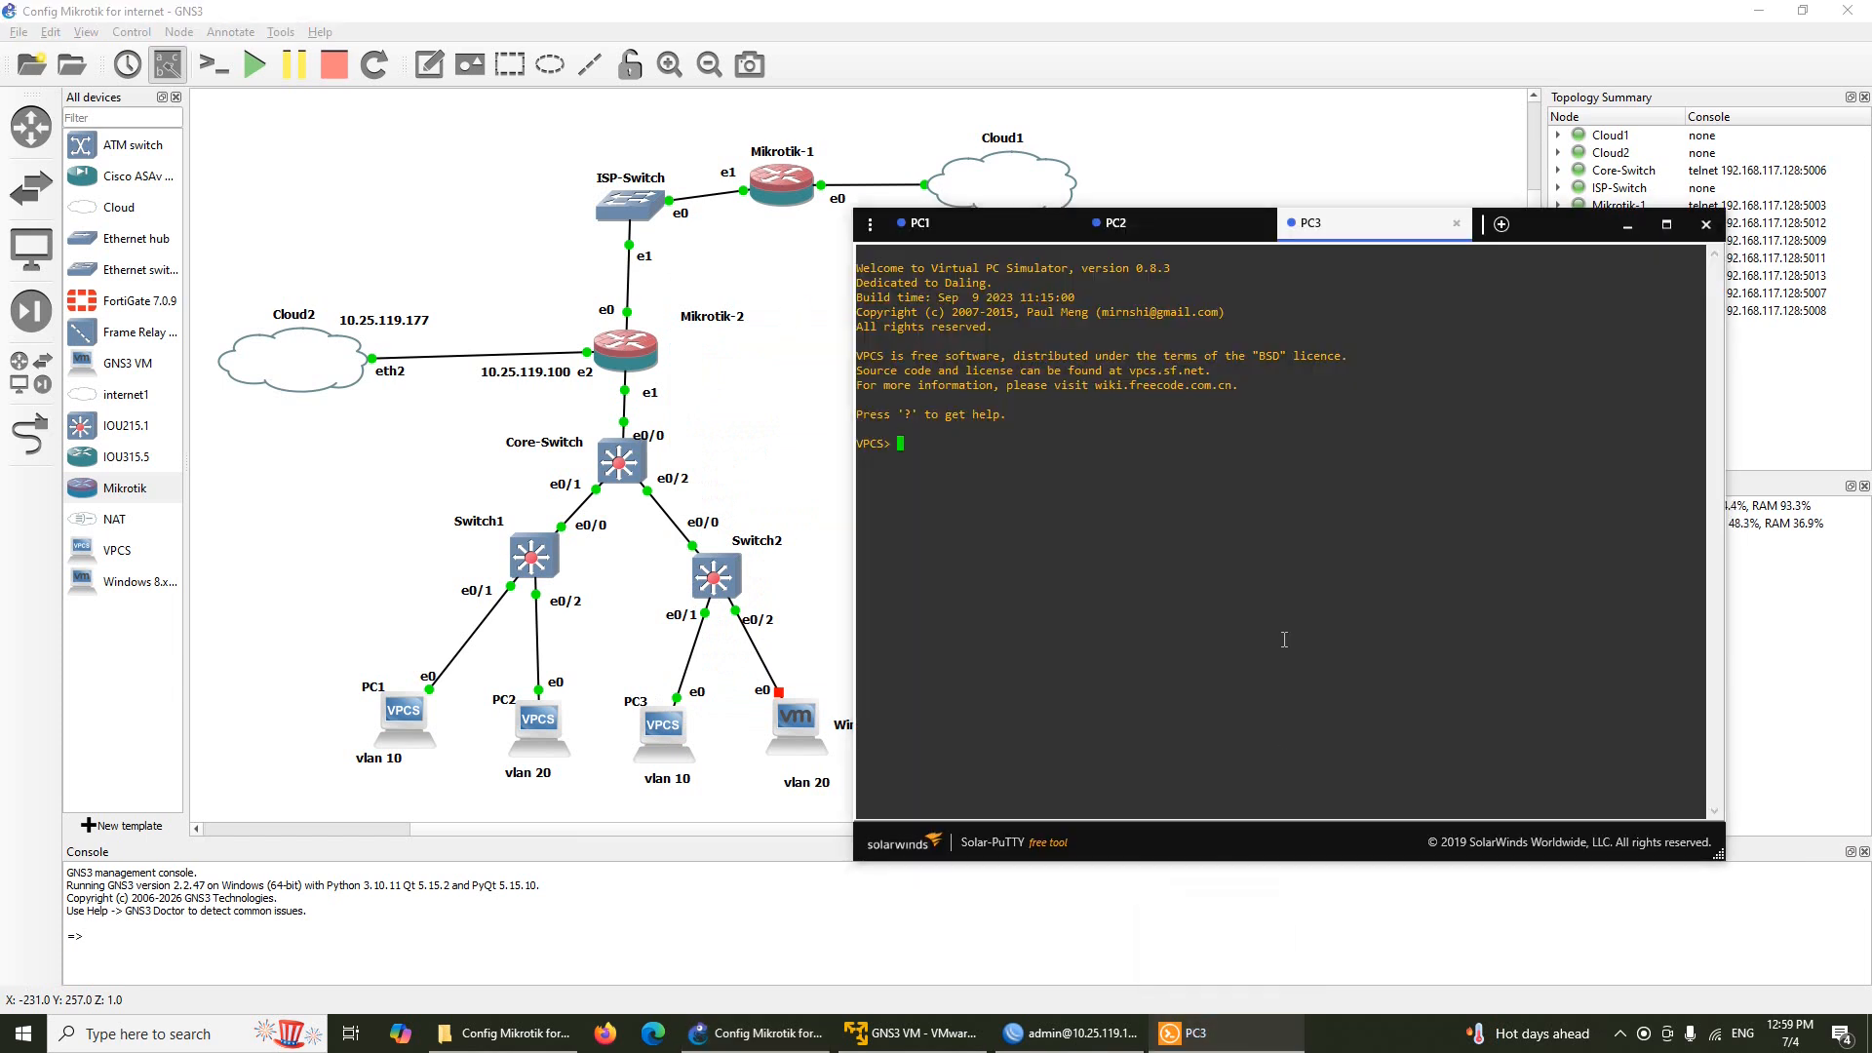
type("ip dhcp")
key("Return")
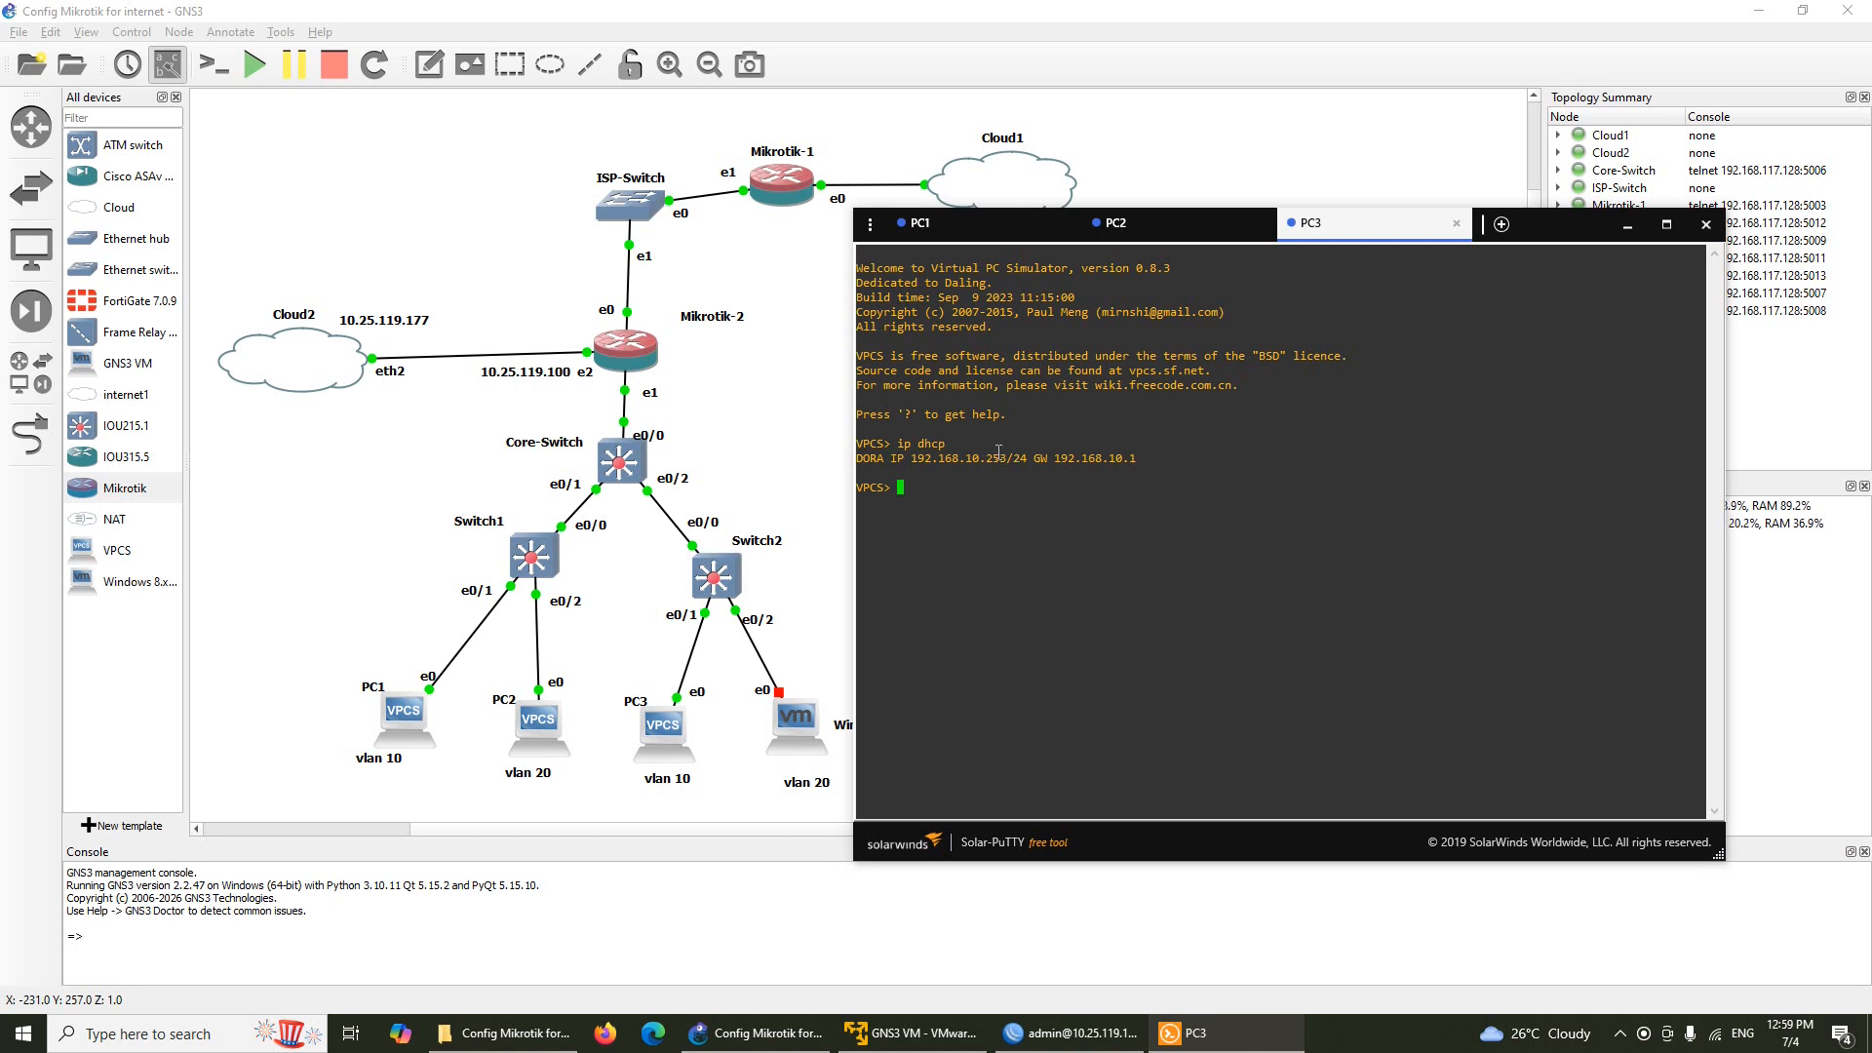
left_click(1628, 227)
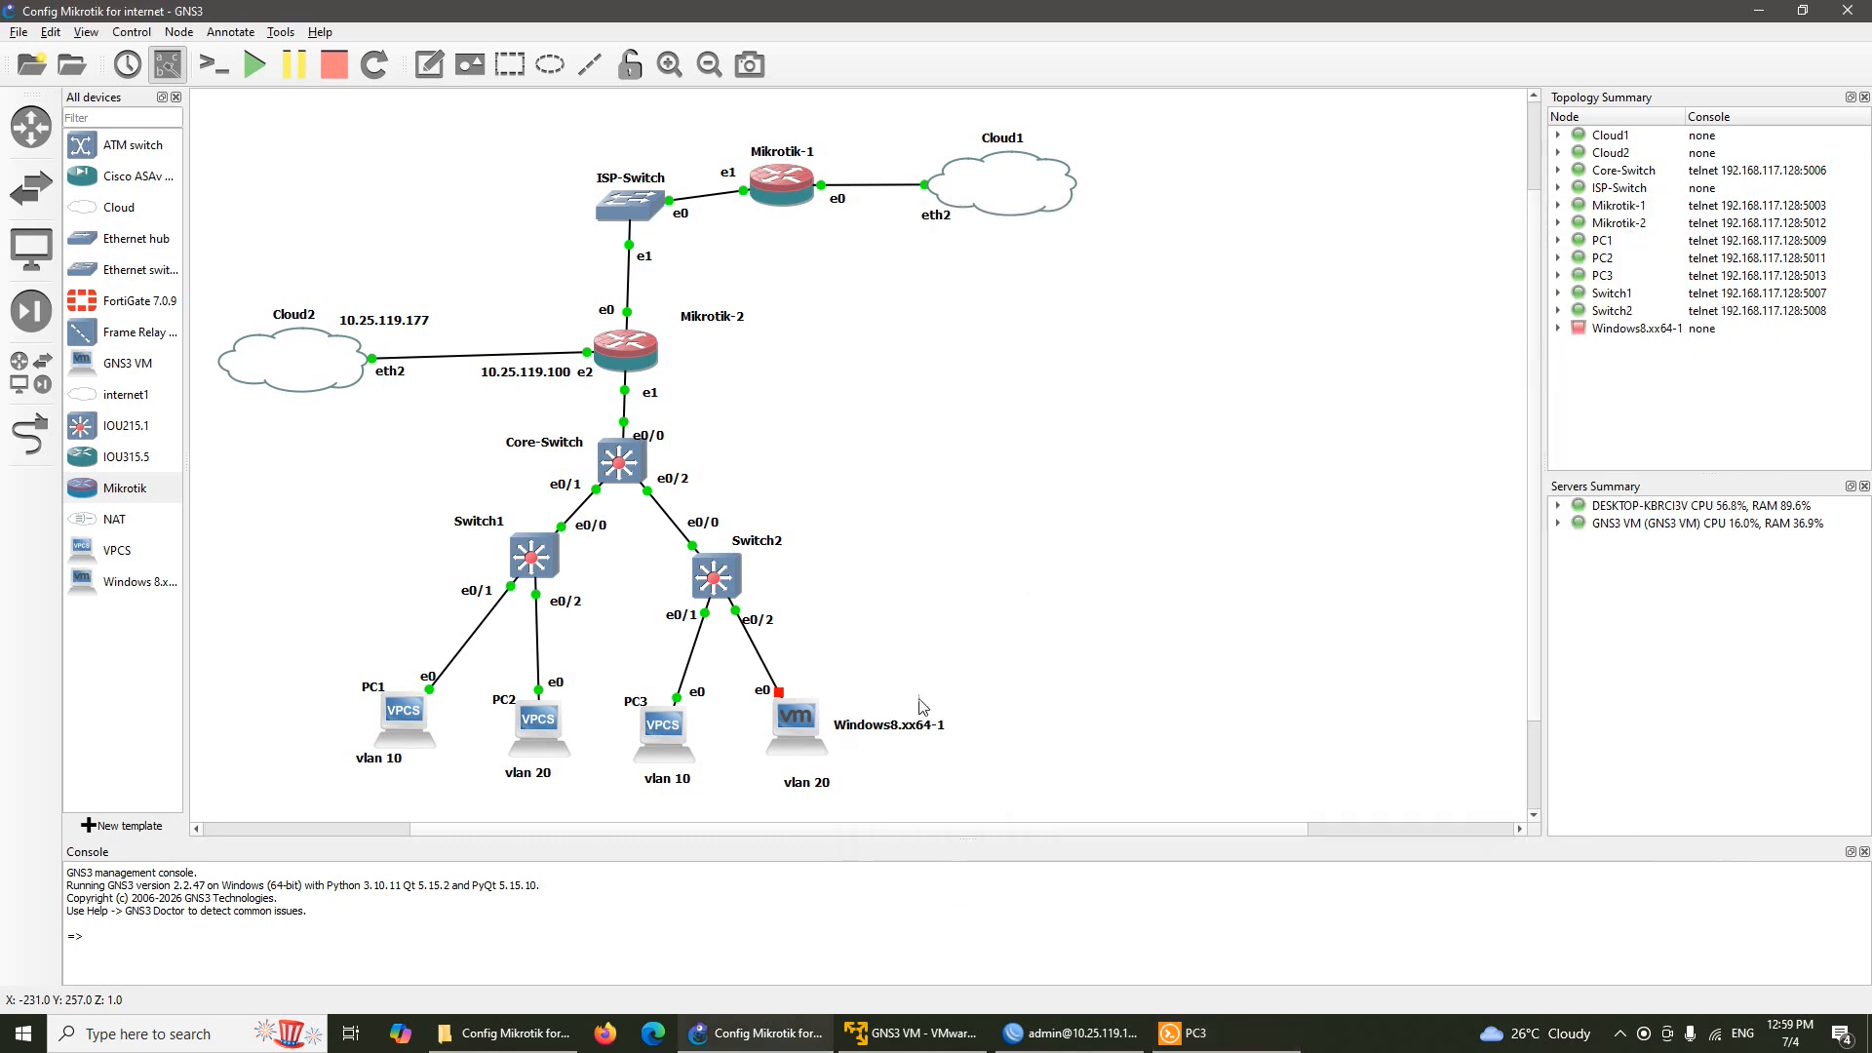
mouse_move(798, 721)
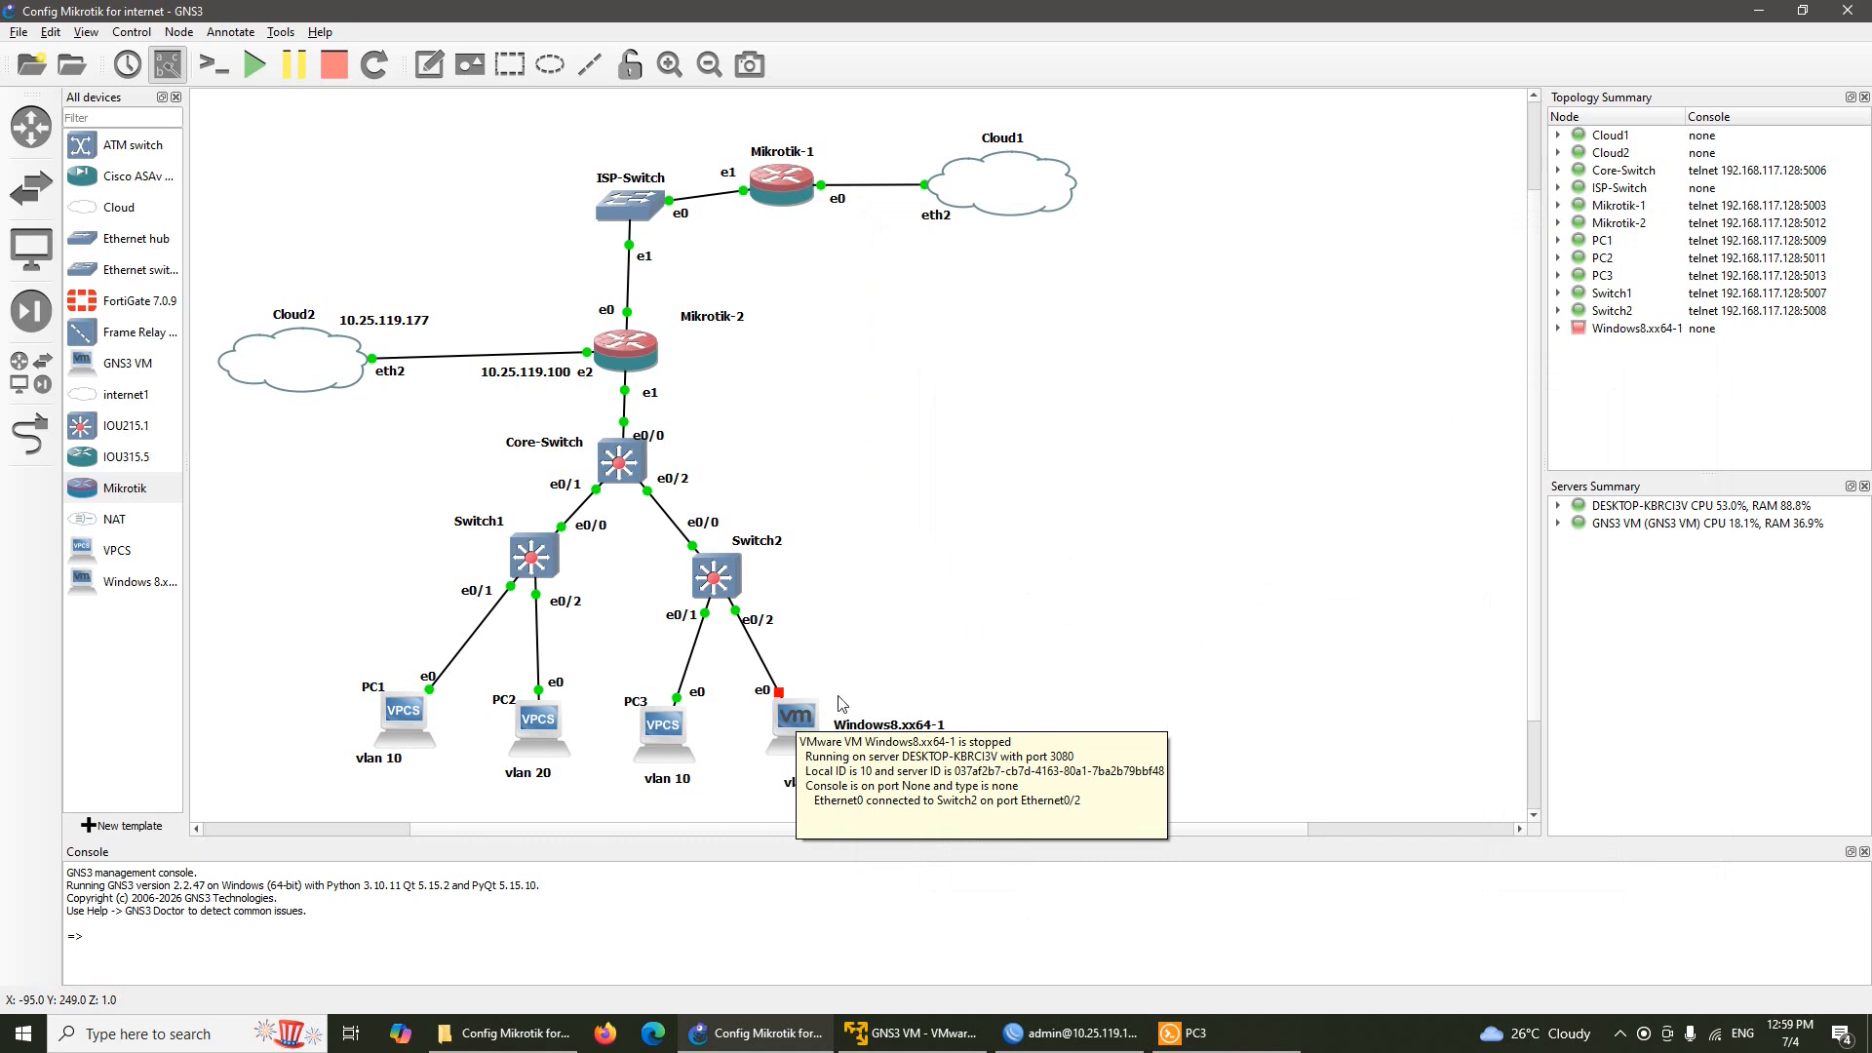
Start the Windows8.xx64-1 VM node, then ping 8.8.8.8 from PC3, which times out
right_click(801, 723)
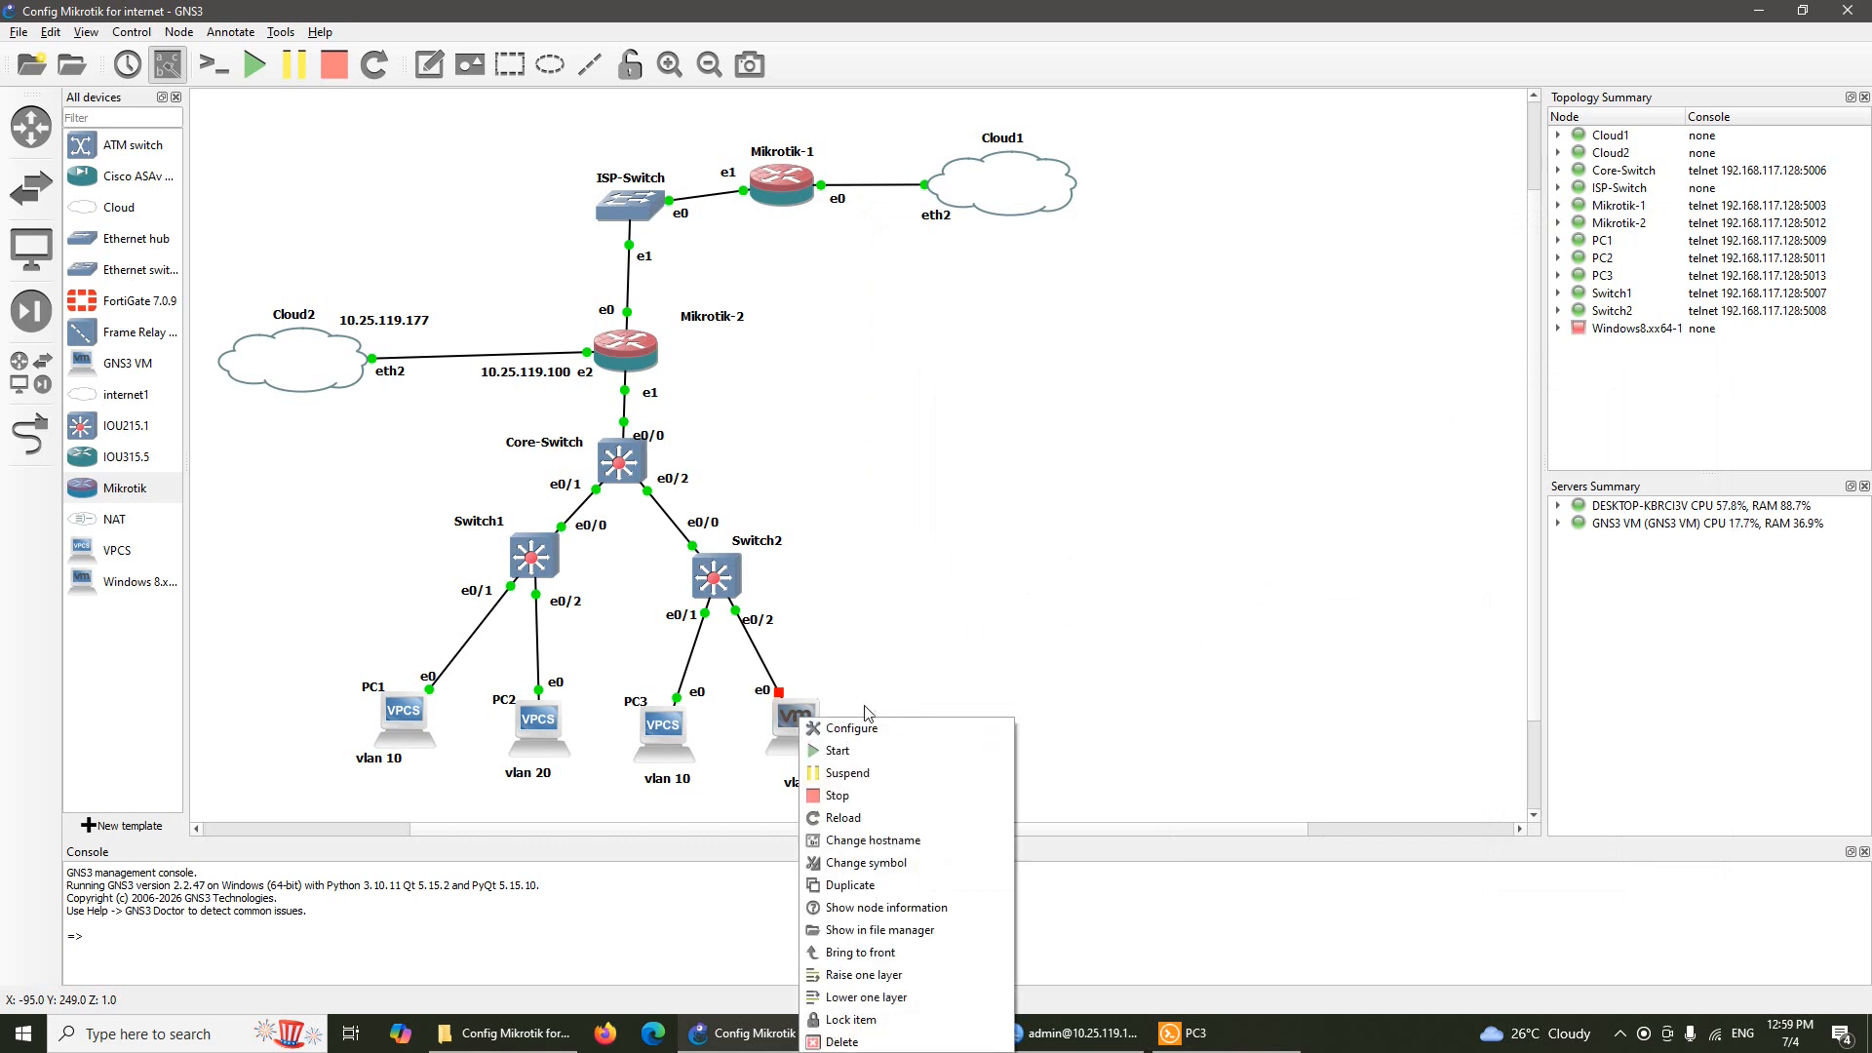
left_click(892, 758)
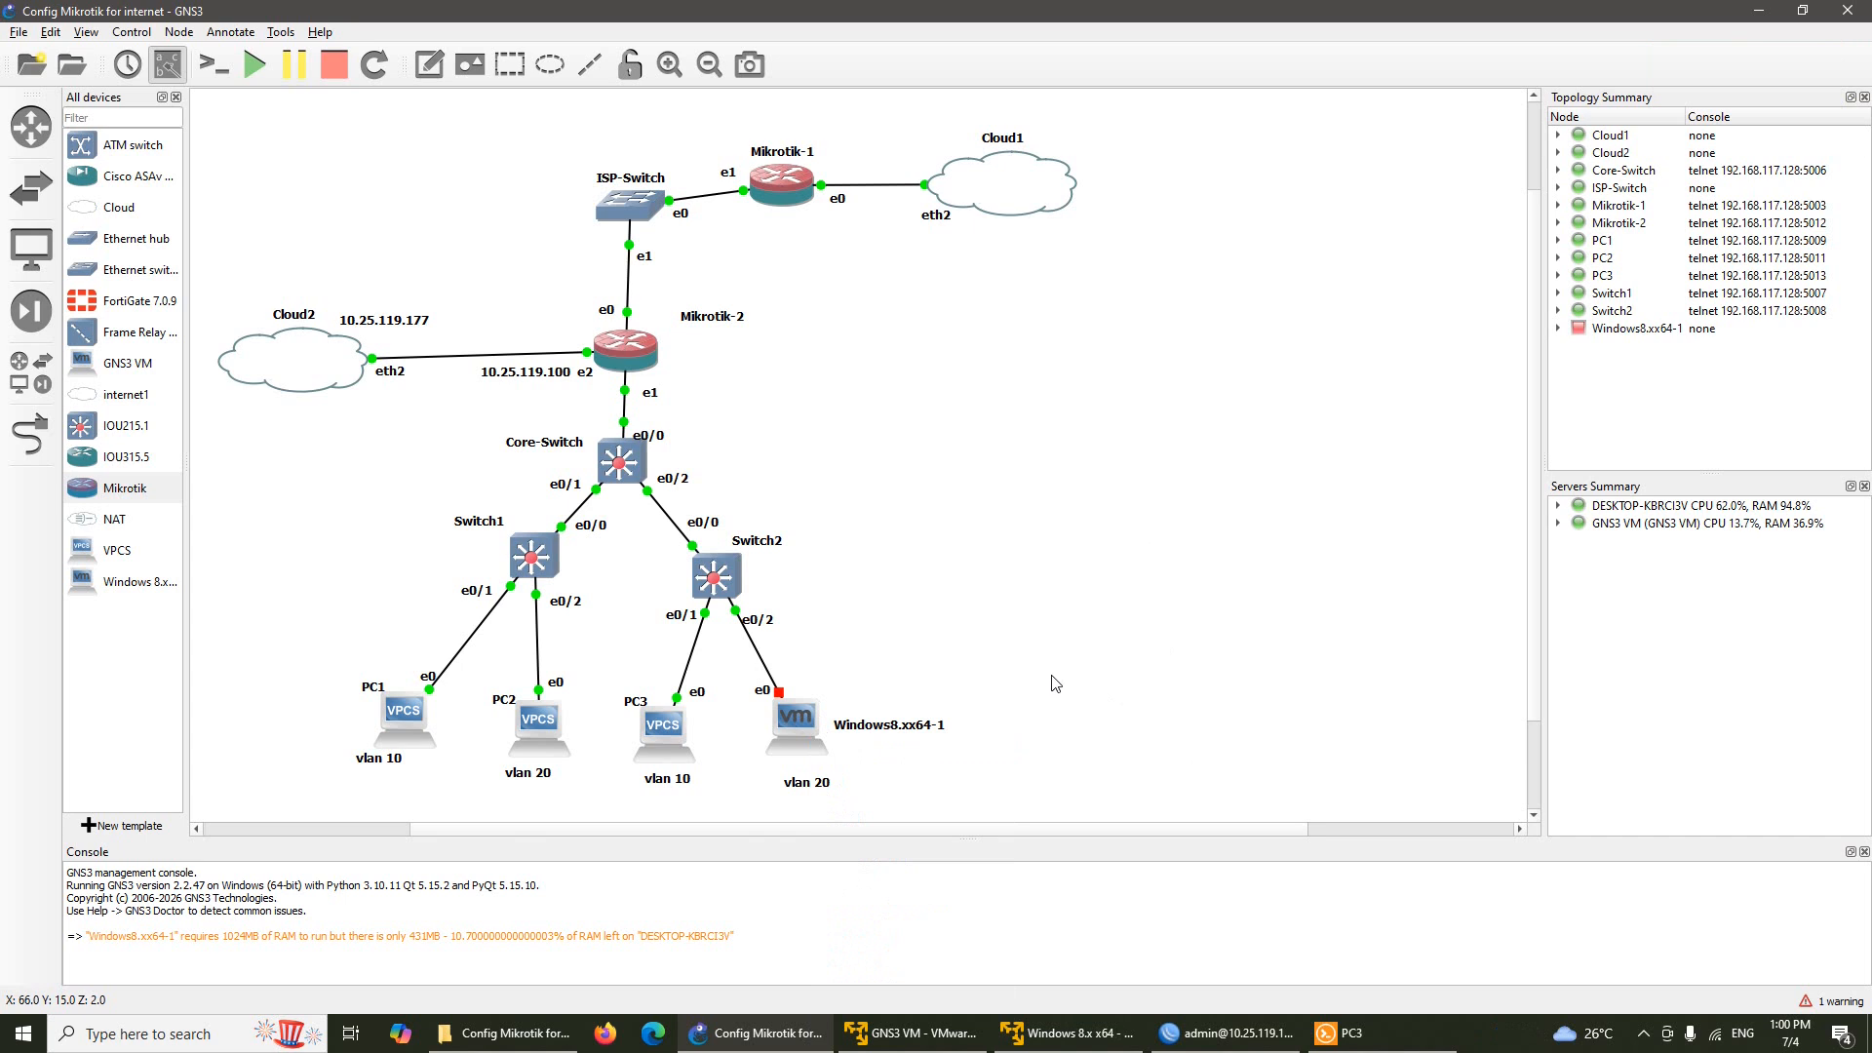
left_click(1350, 1032)
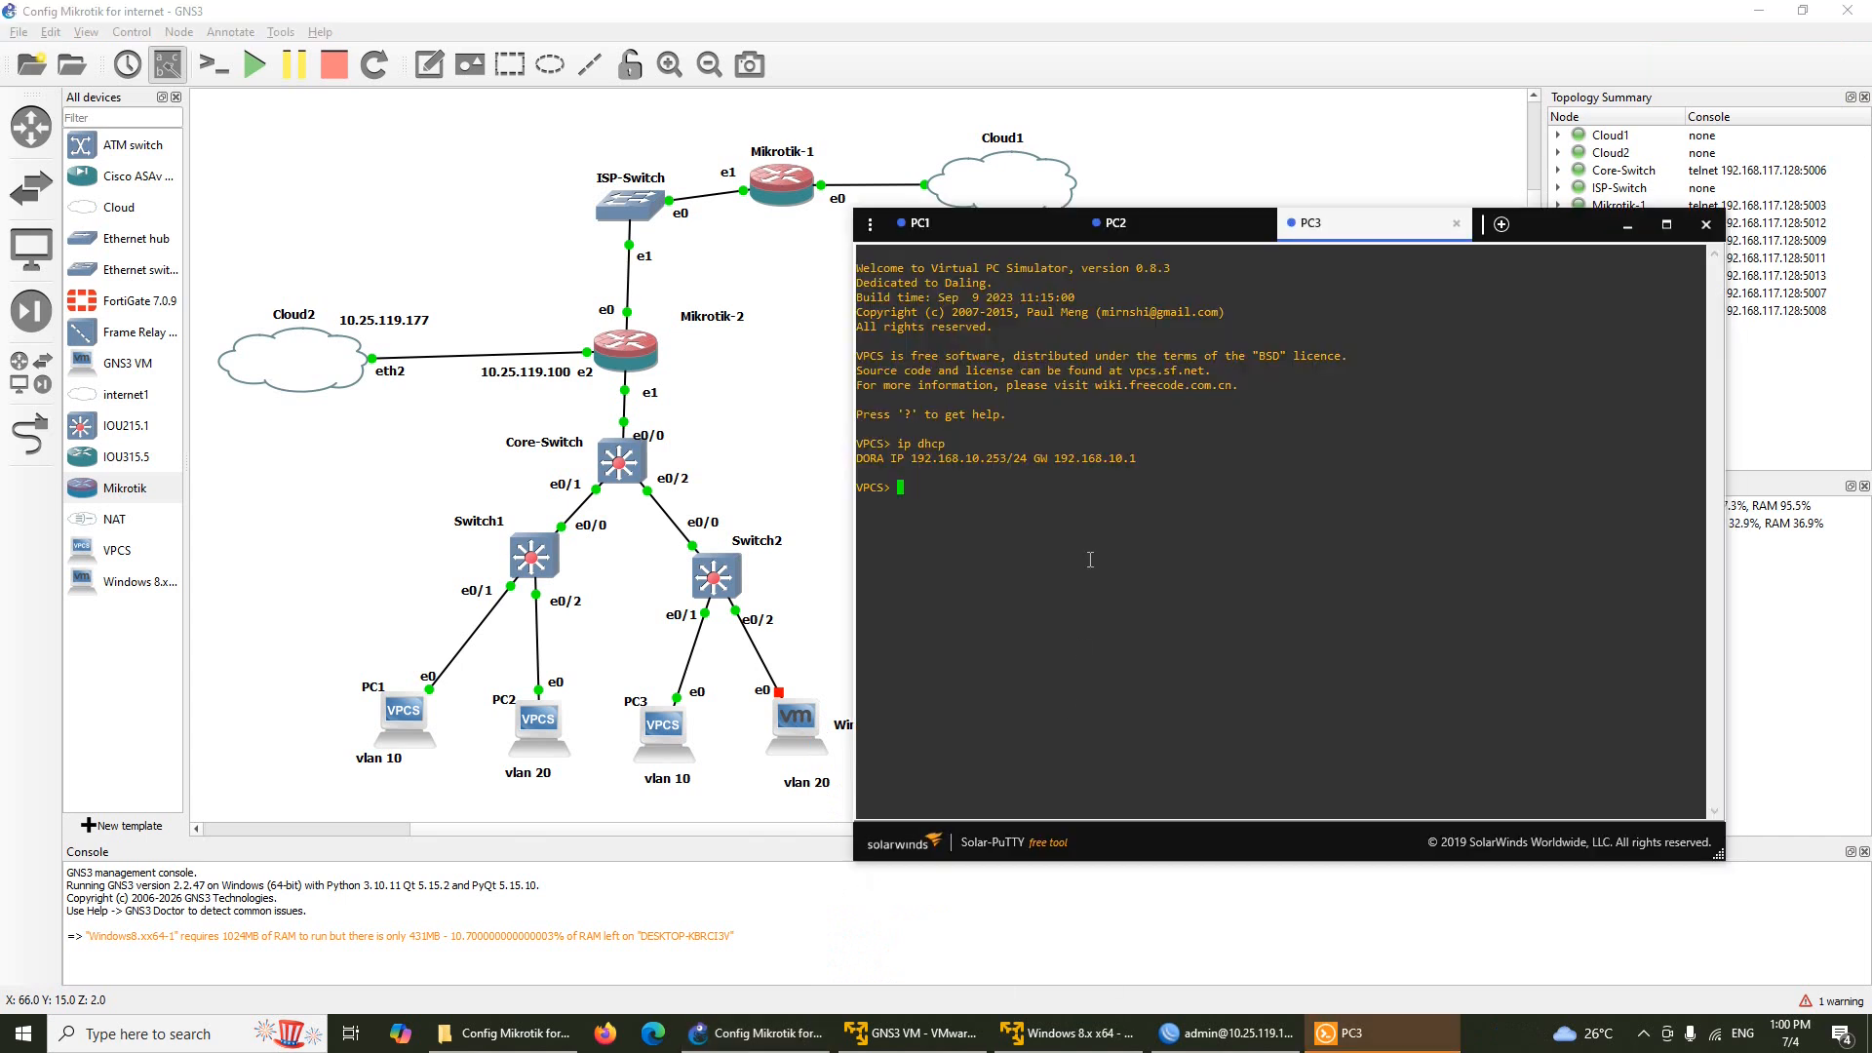
type("pi")
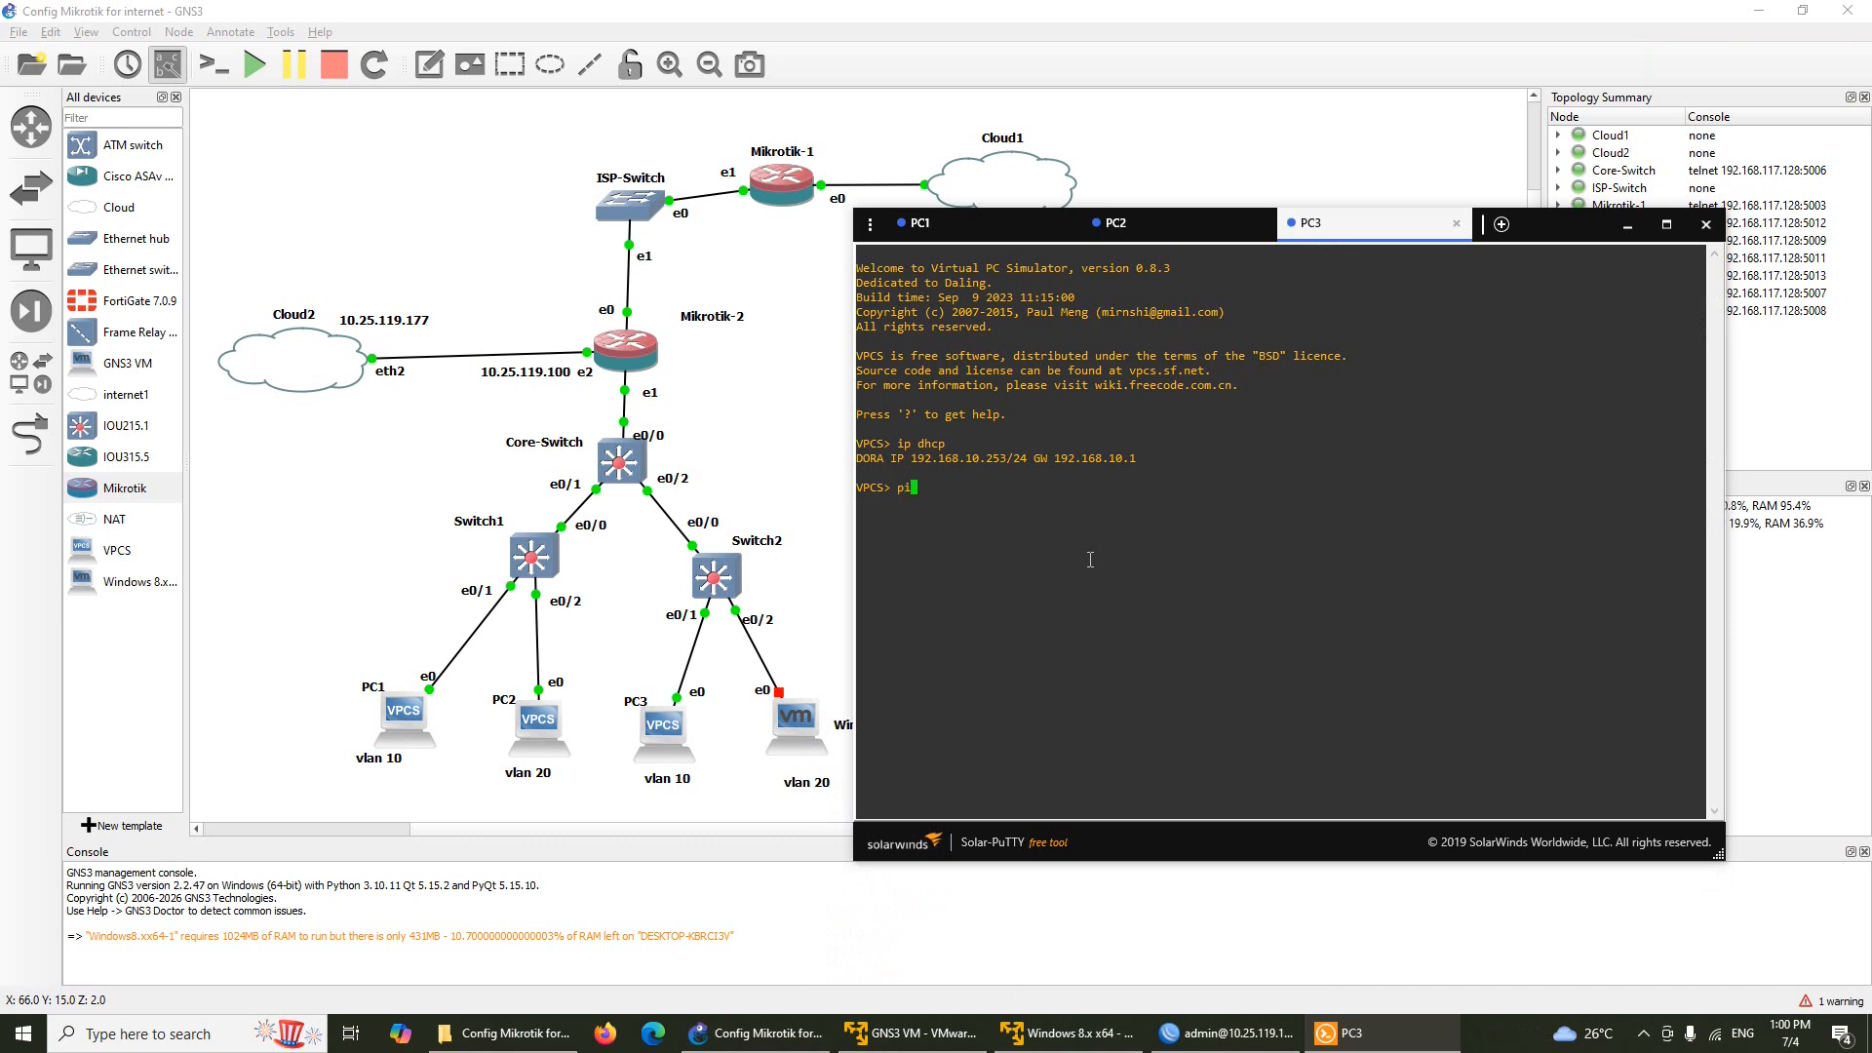
type("ng 8.8.8.8")
key("Return")
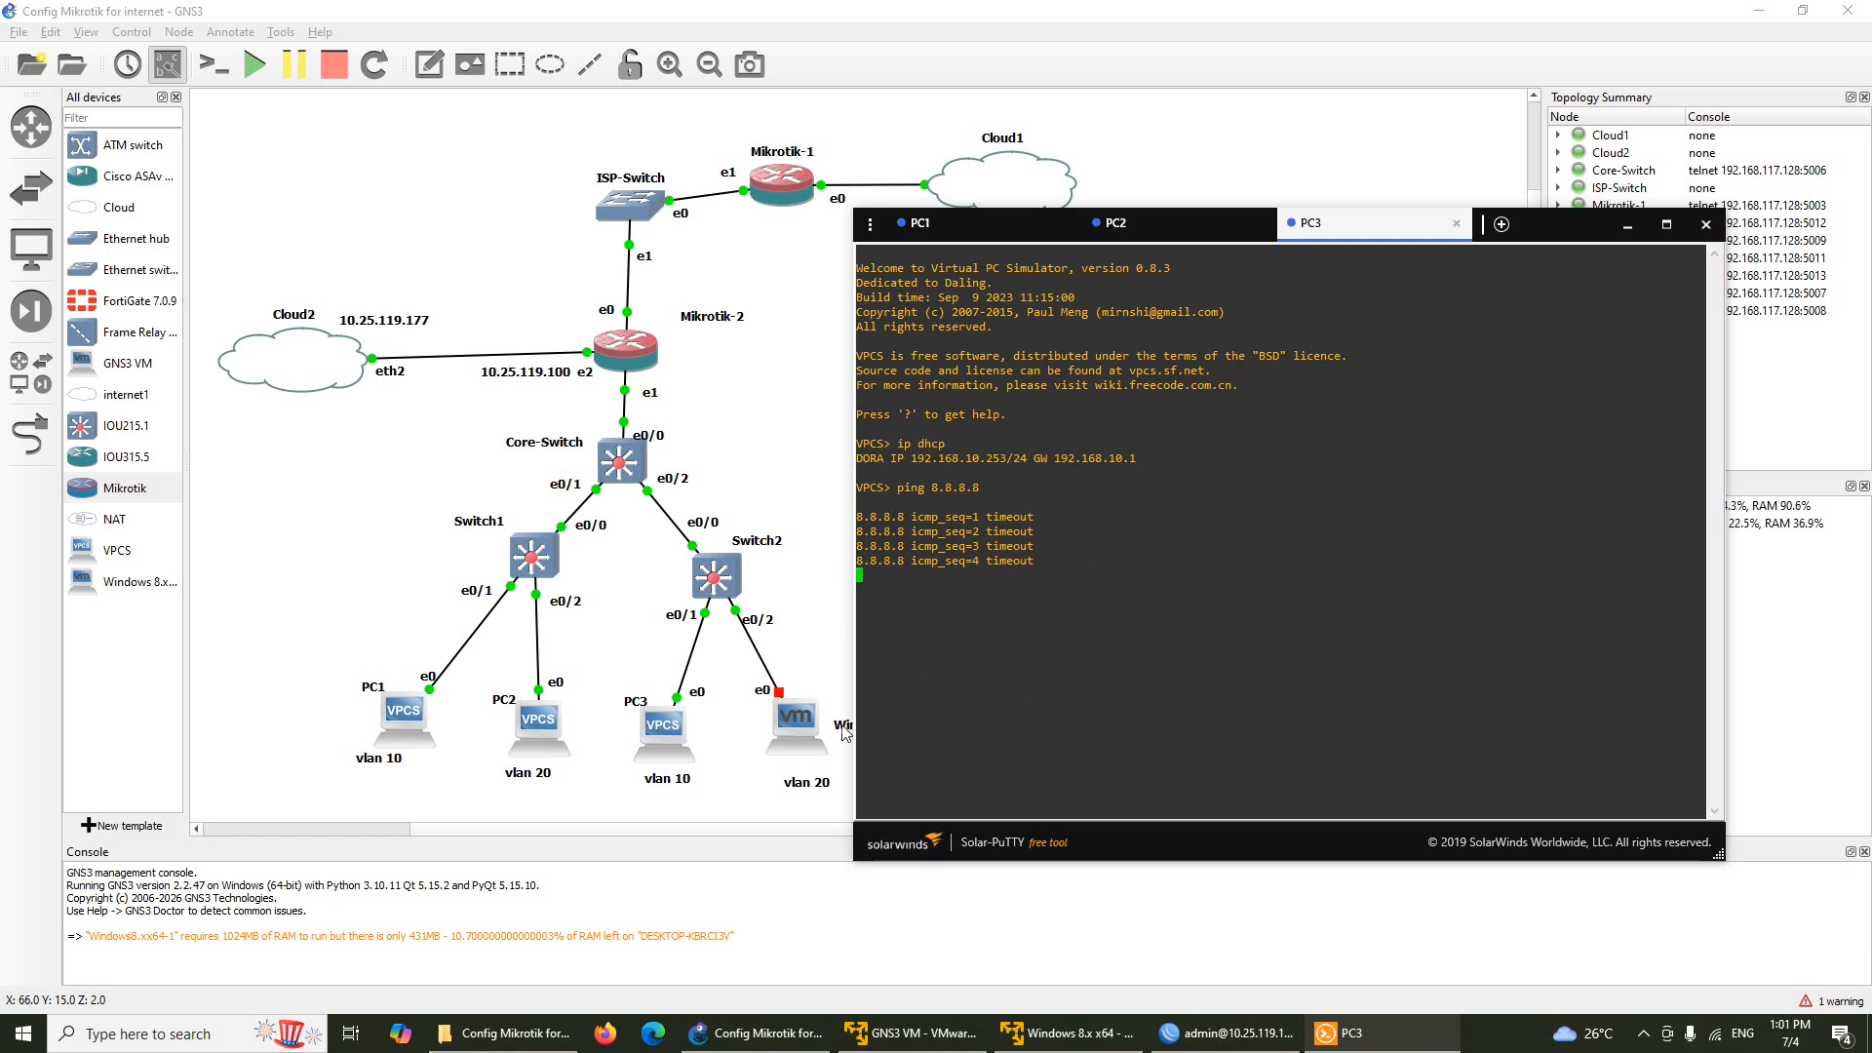
mouse_move(1214, 1042)
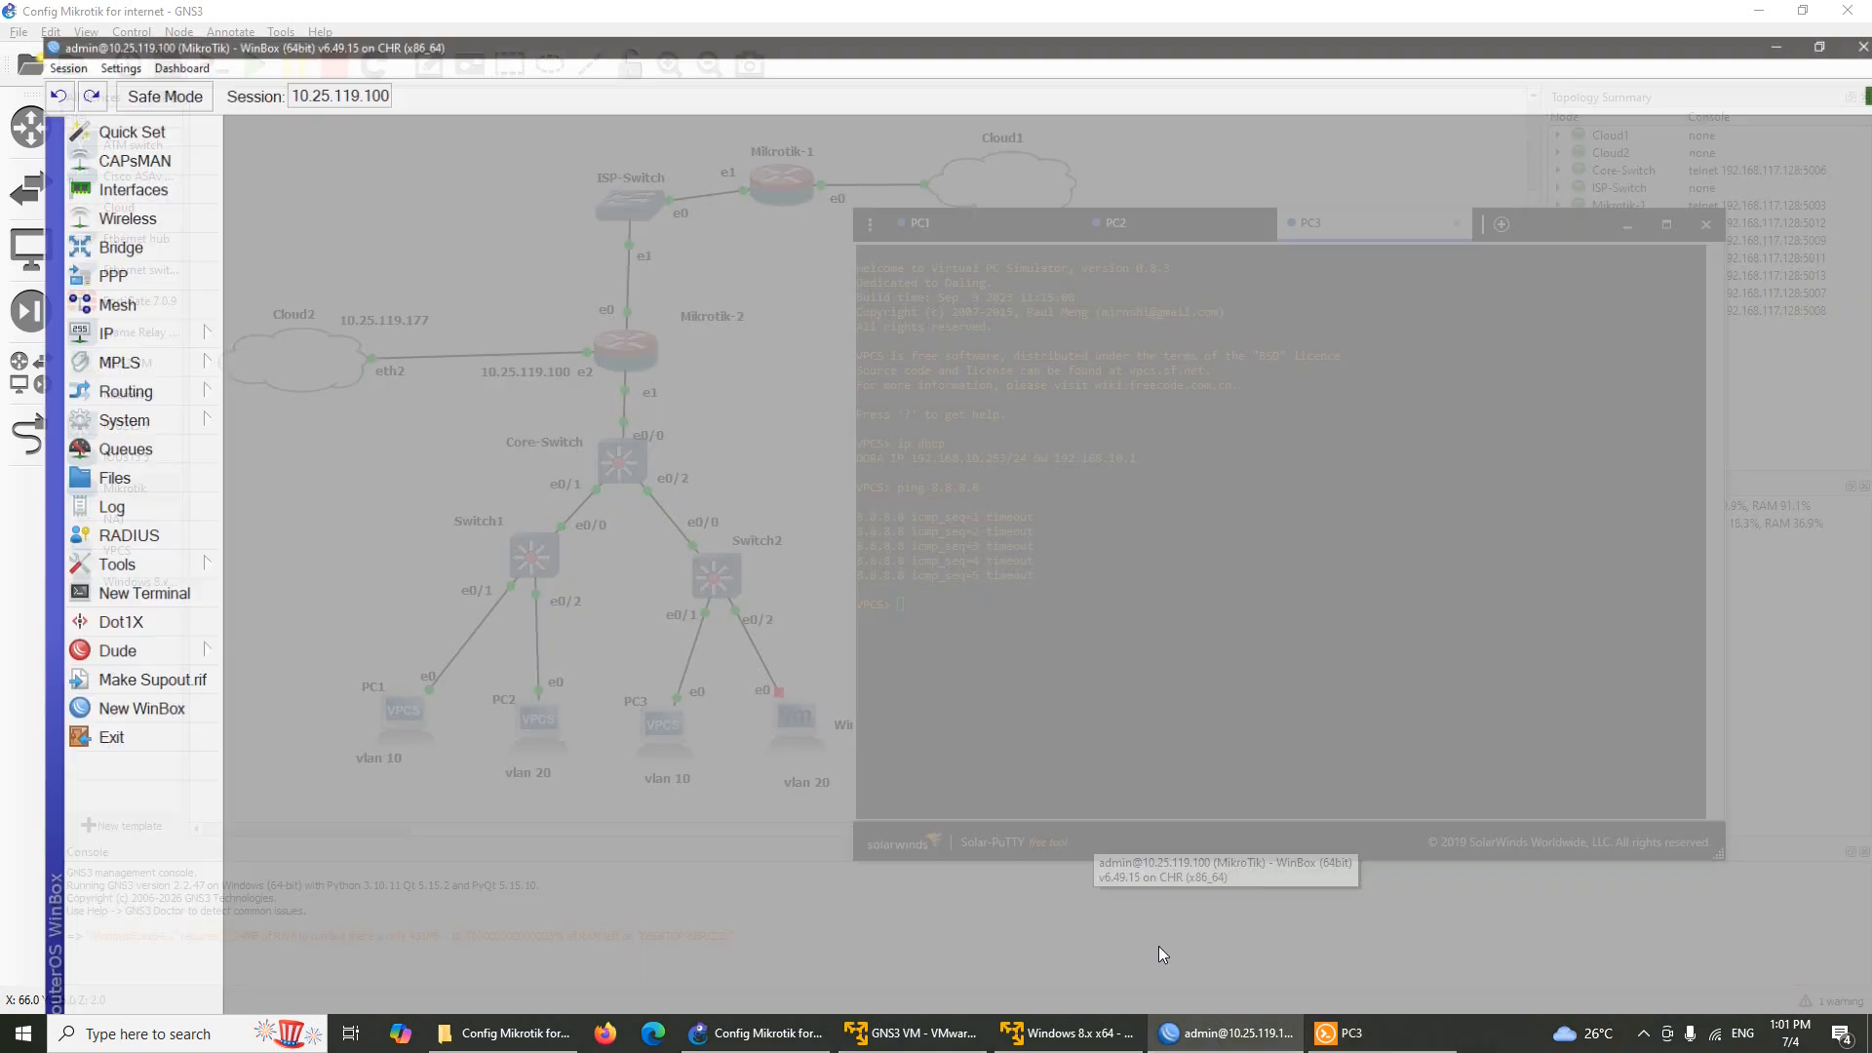
Add a NAT rule with chain srcnat and action masquerade, then close the Firewall window
left_click(1161, 946)
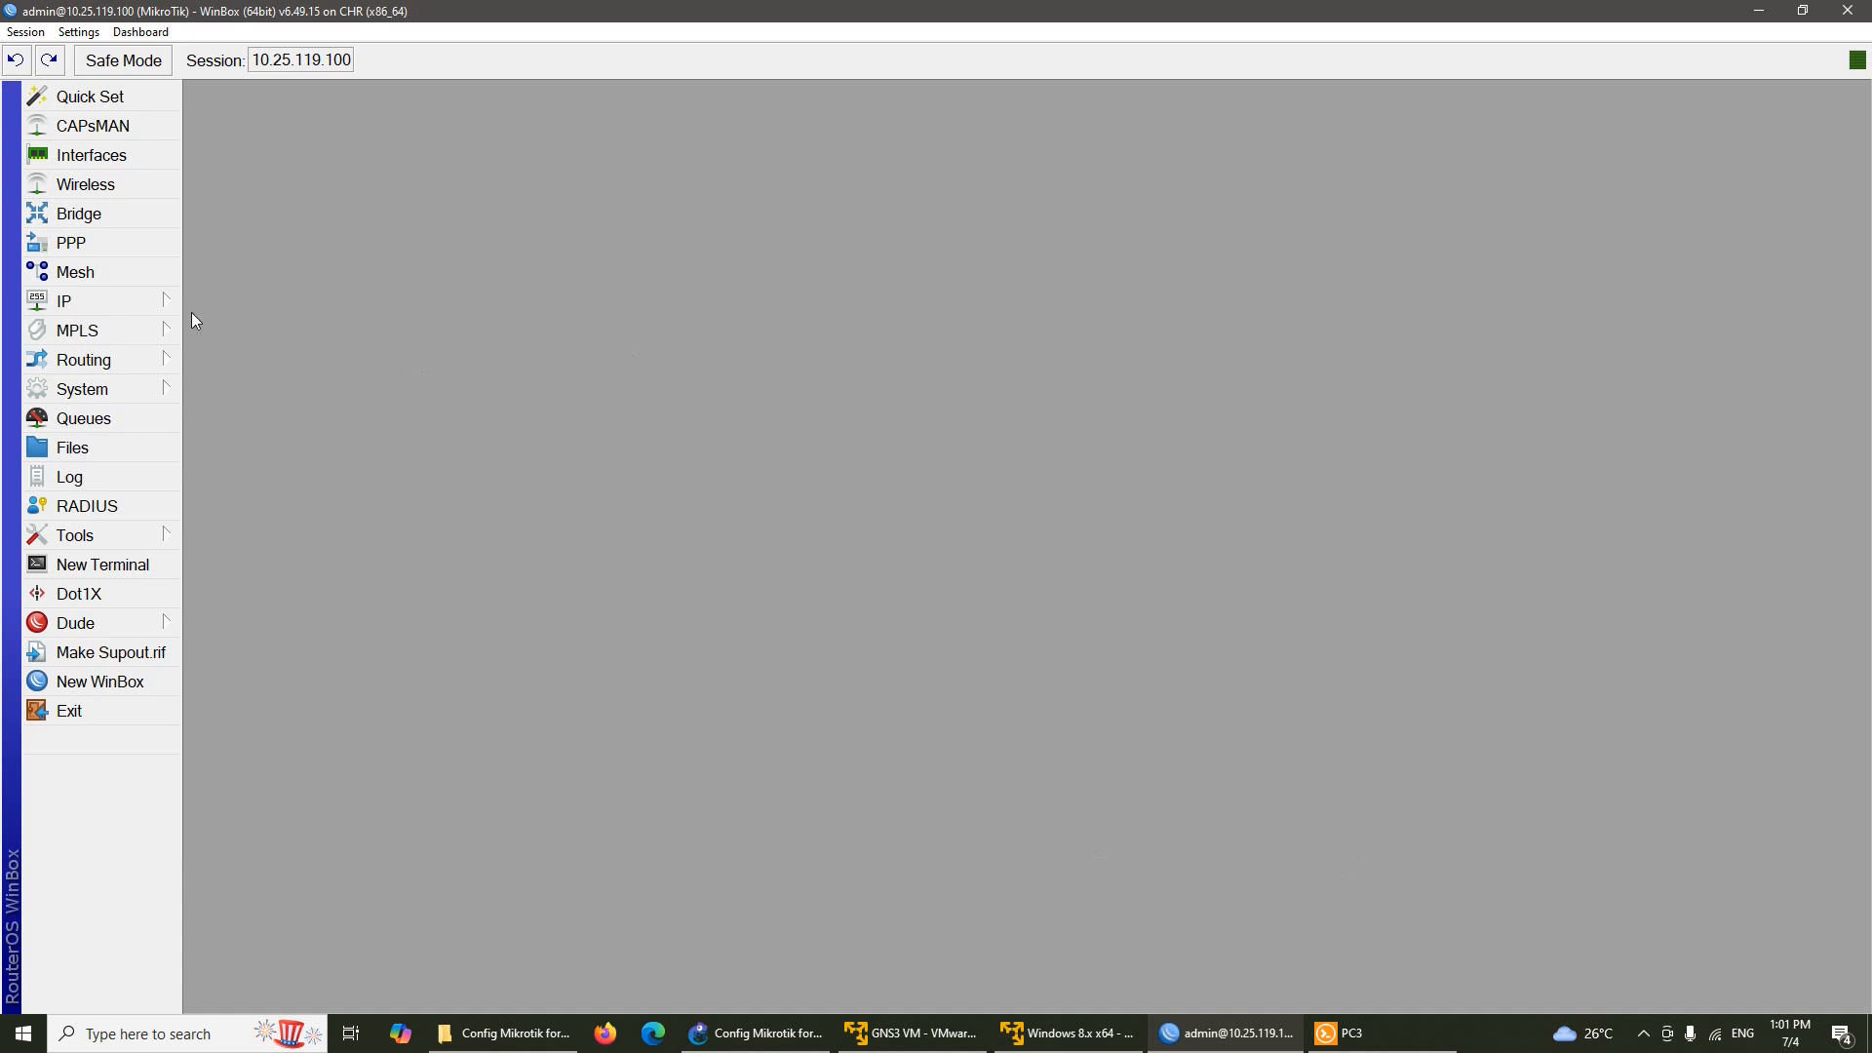
left_click(158, 300)
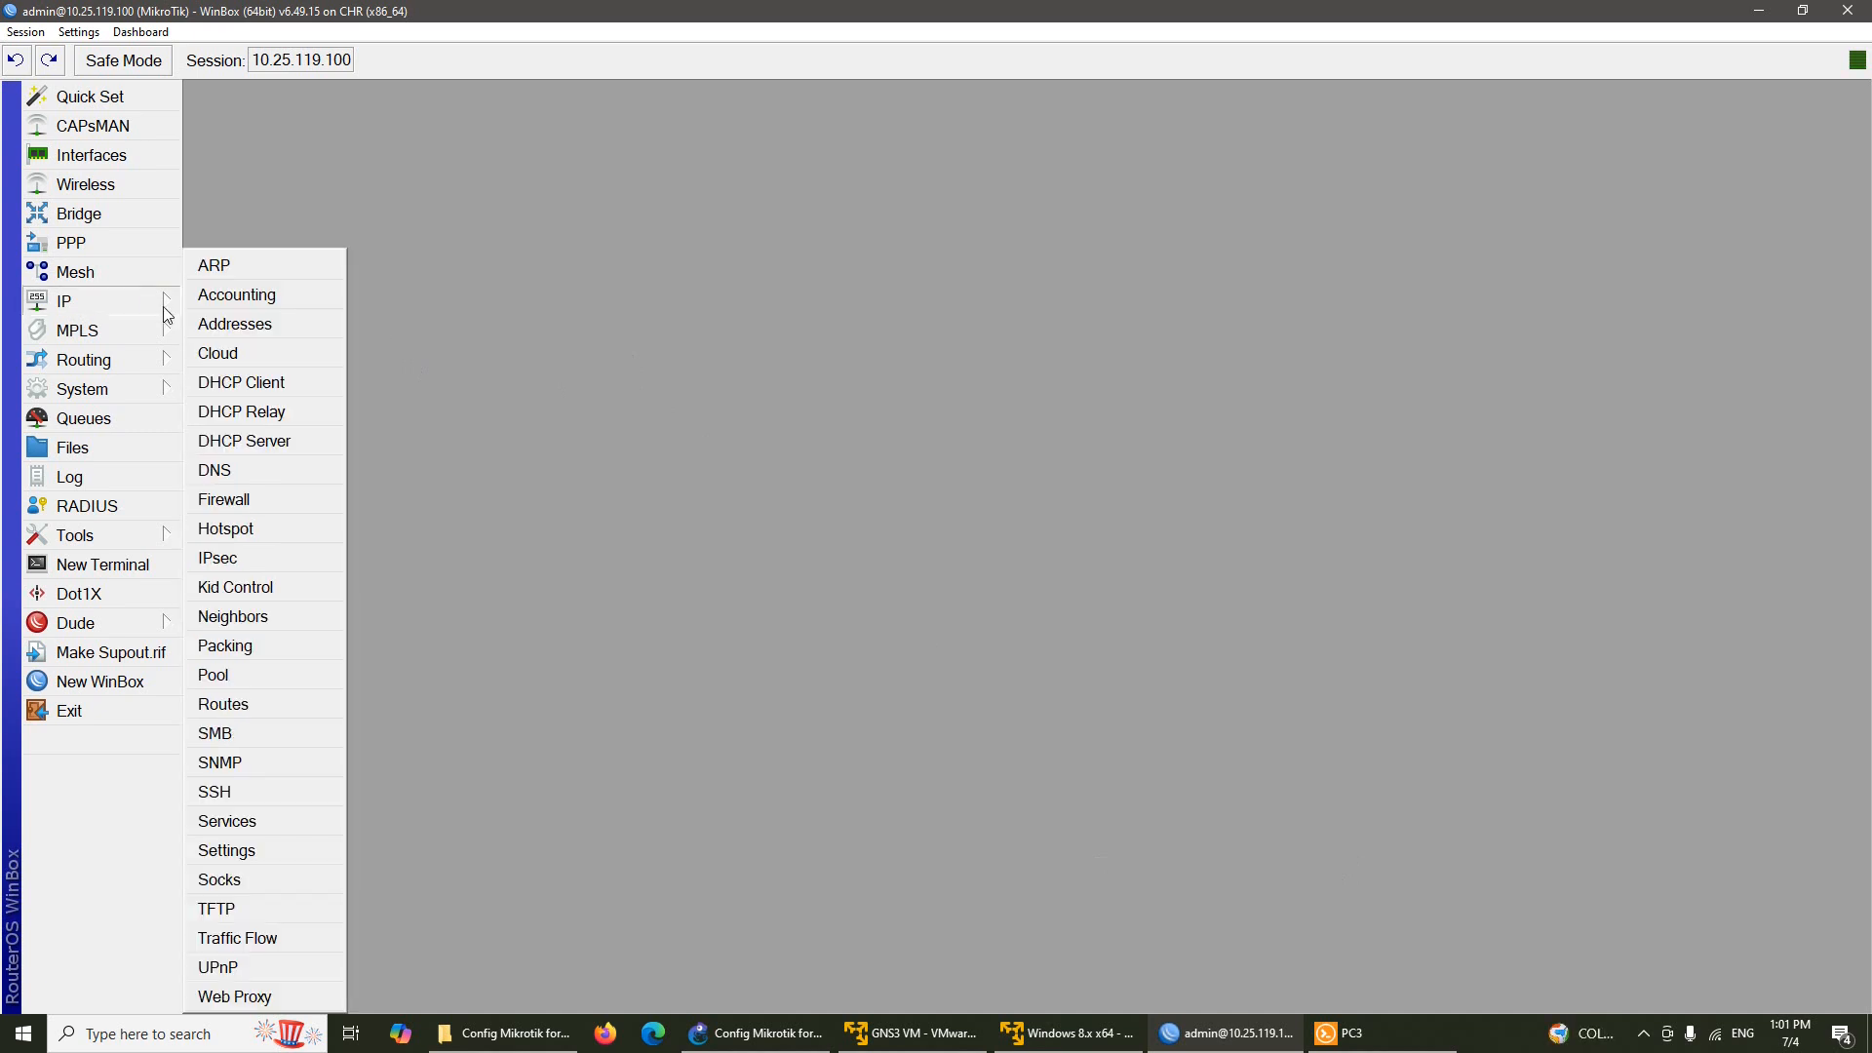
left_click(263, 500)
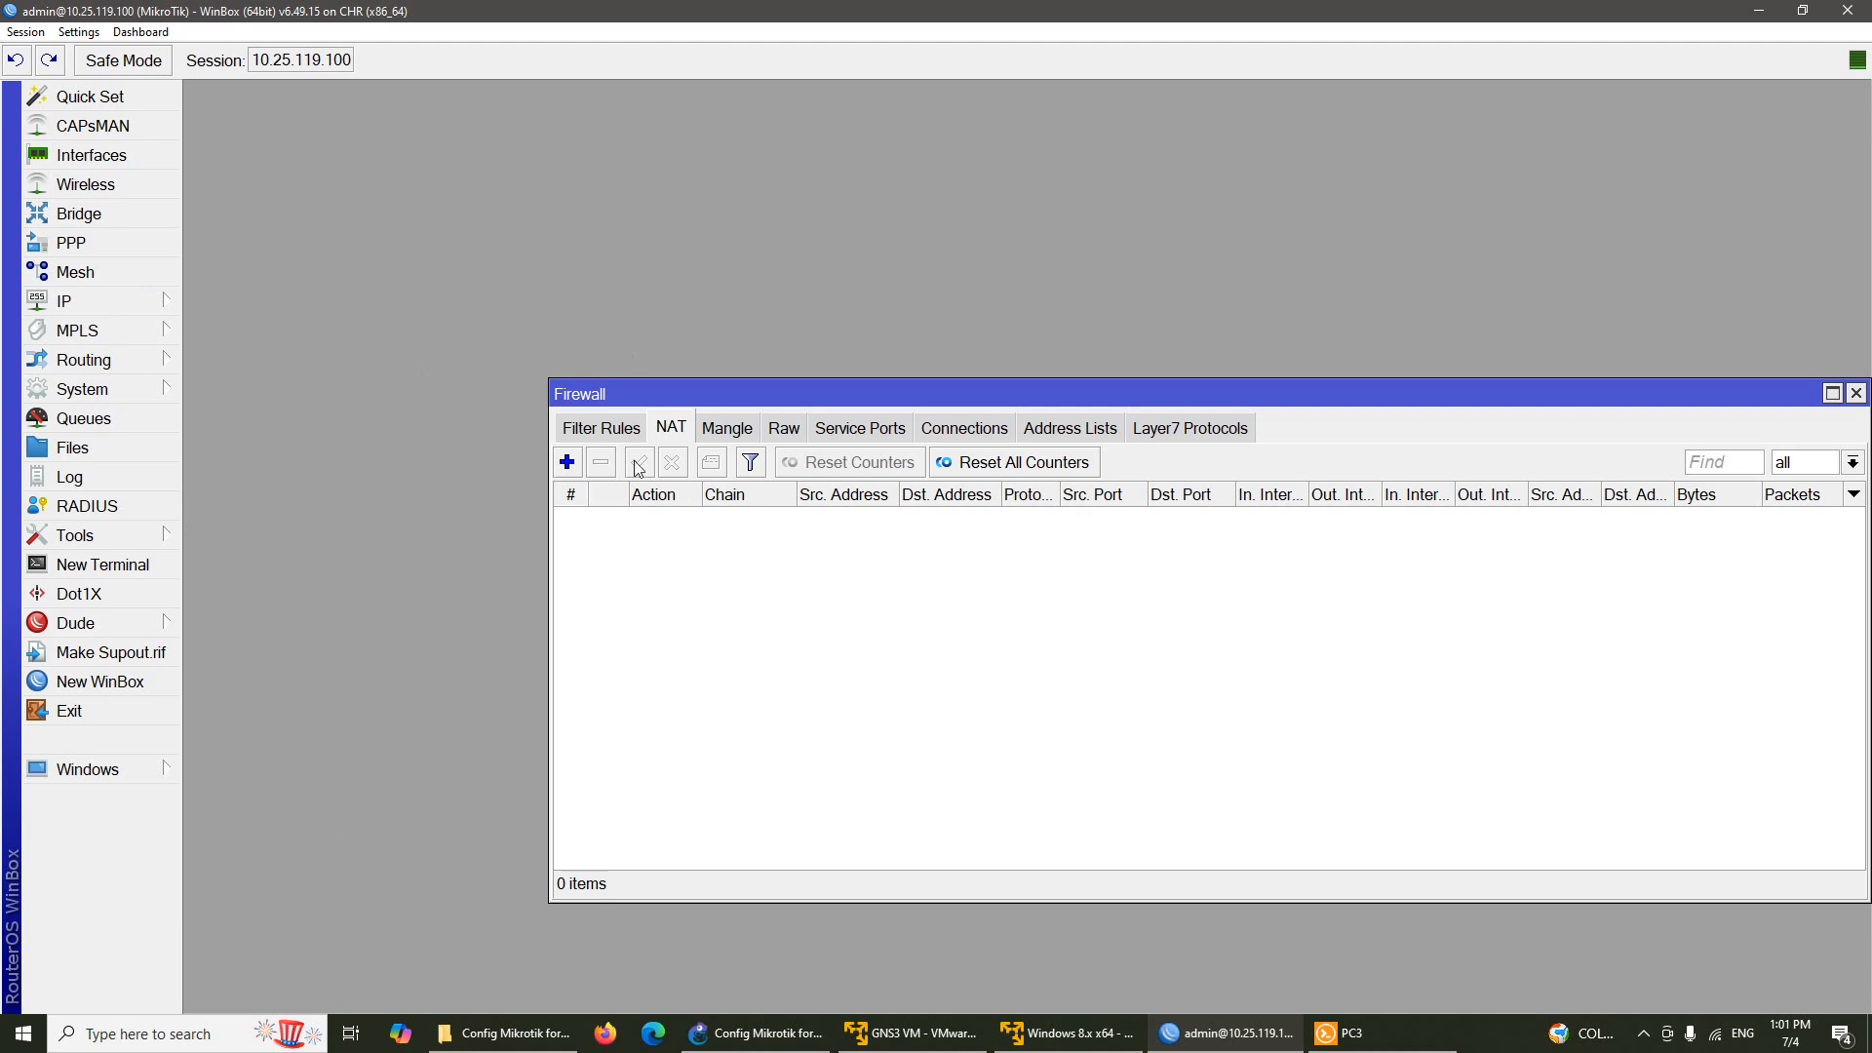
left_click(567, 462)
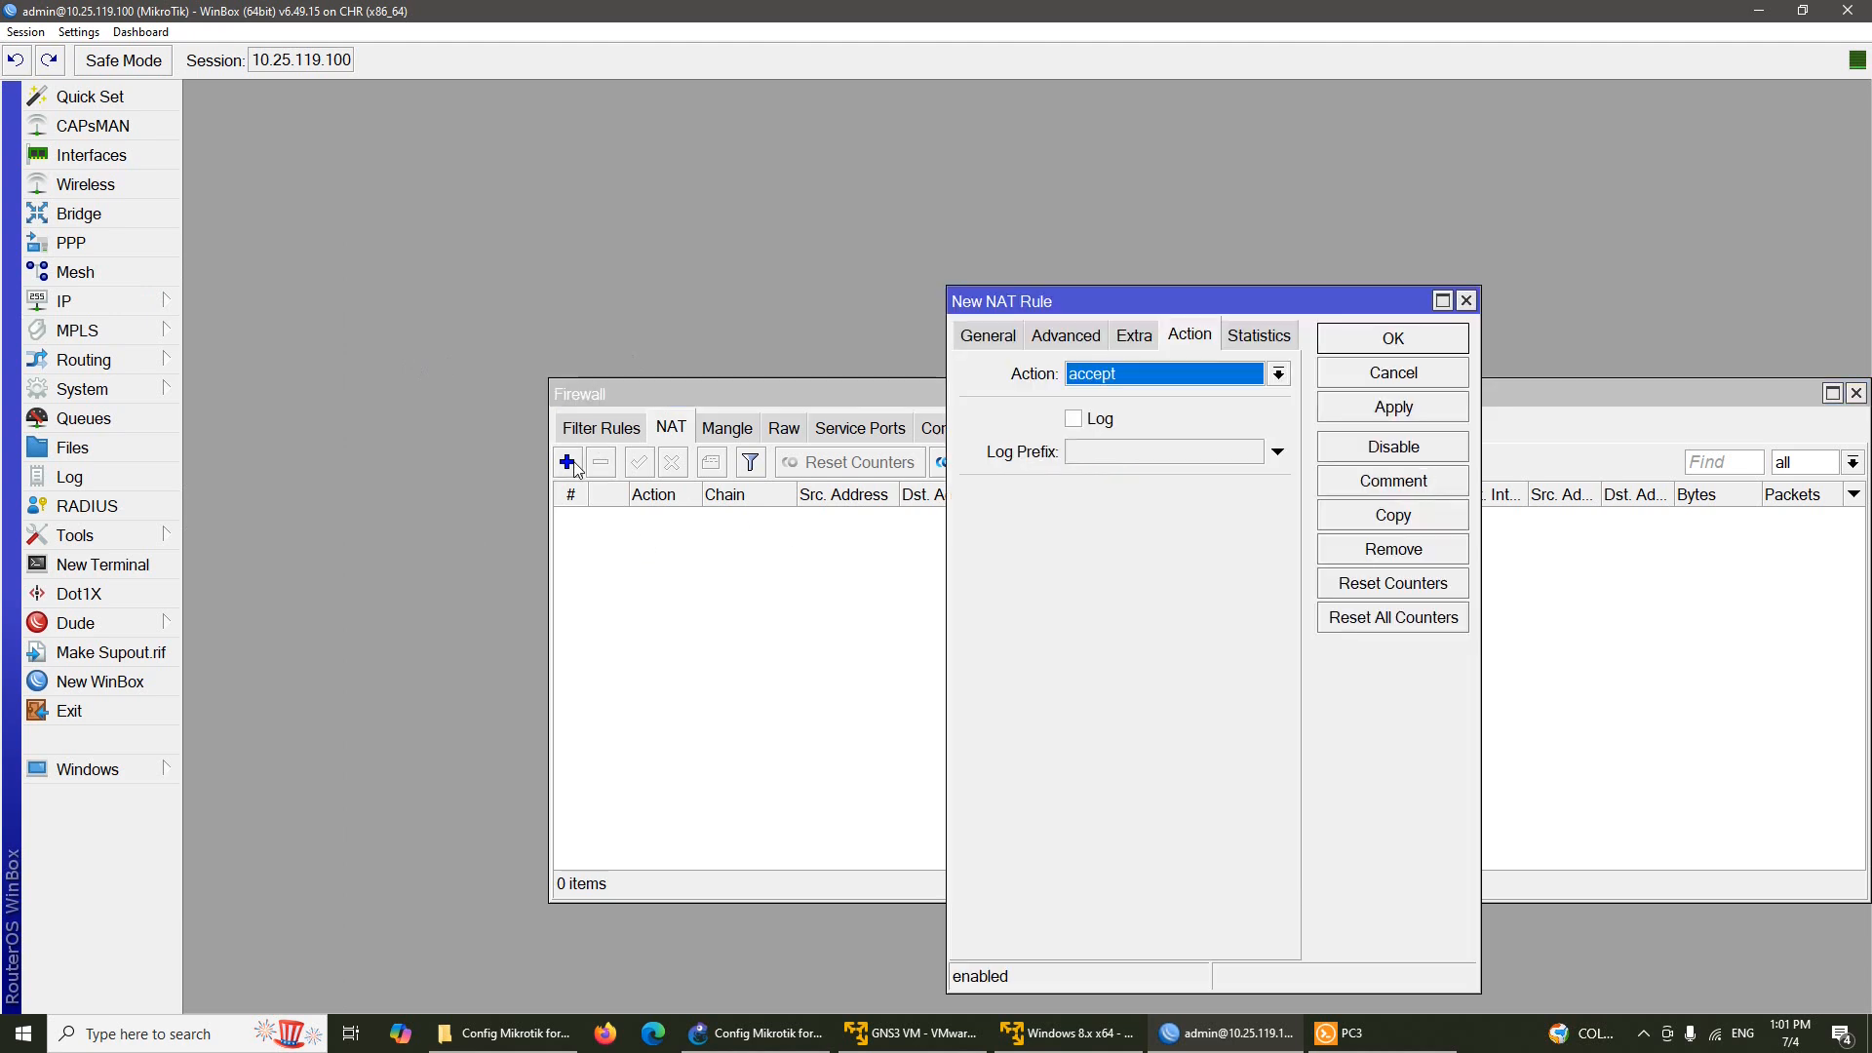
left_click(1001, 336)
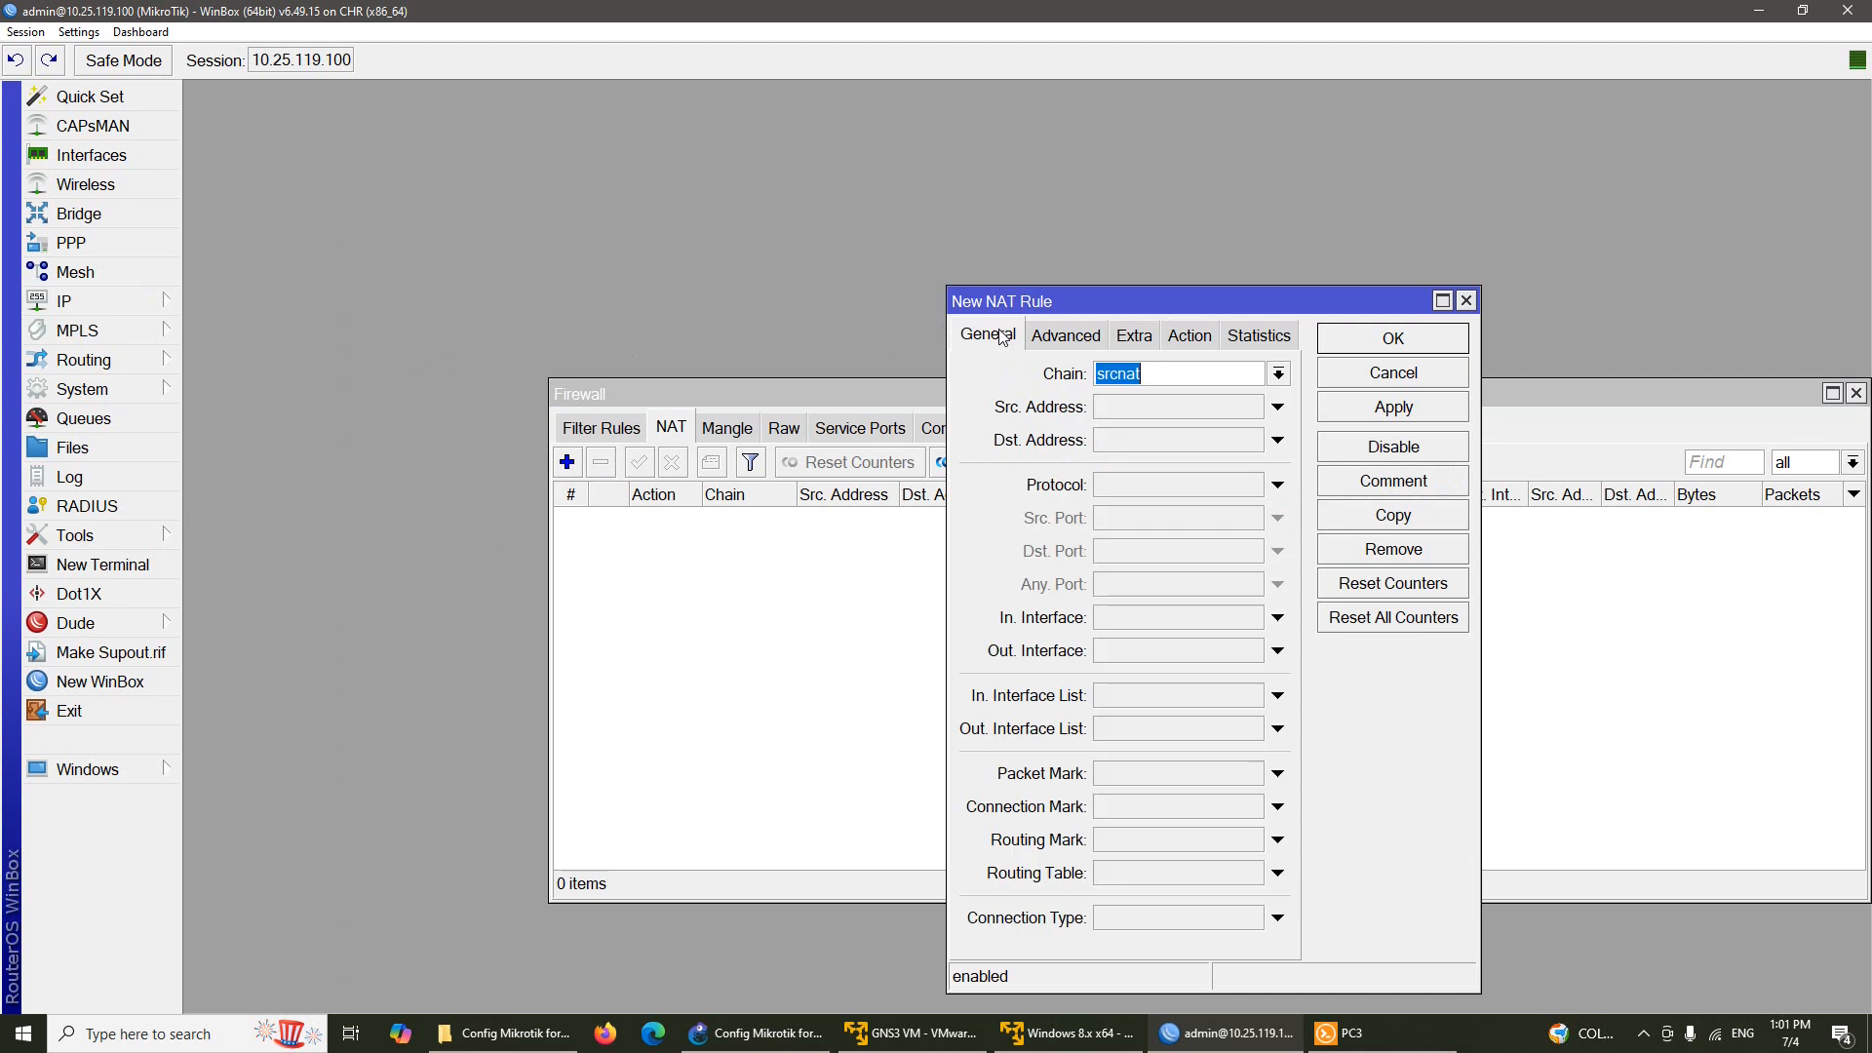
left_click(1191, 337)
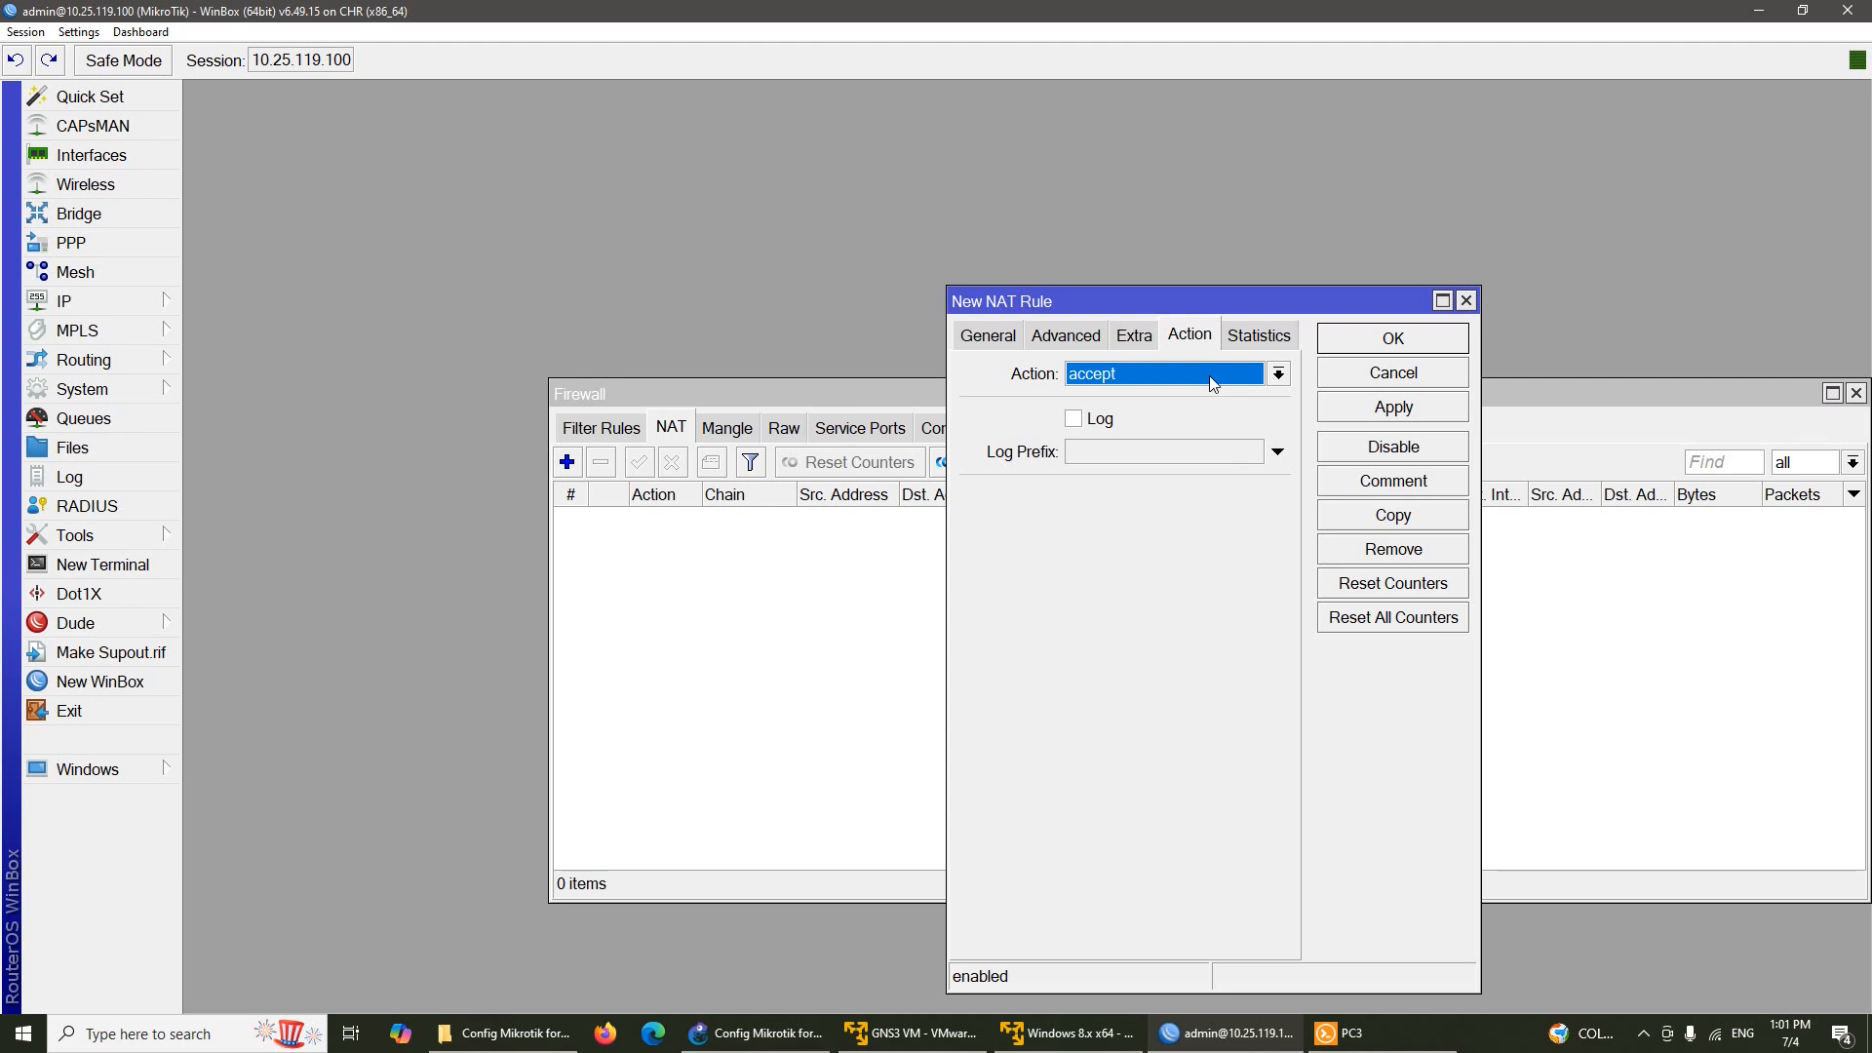
left_click(1211, 382)
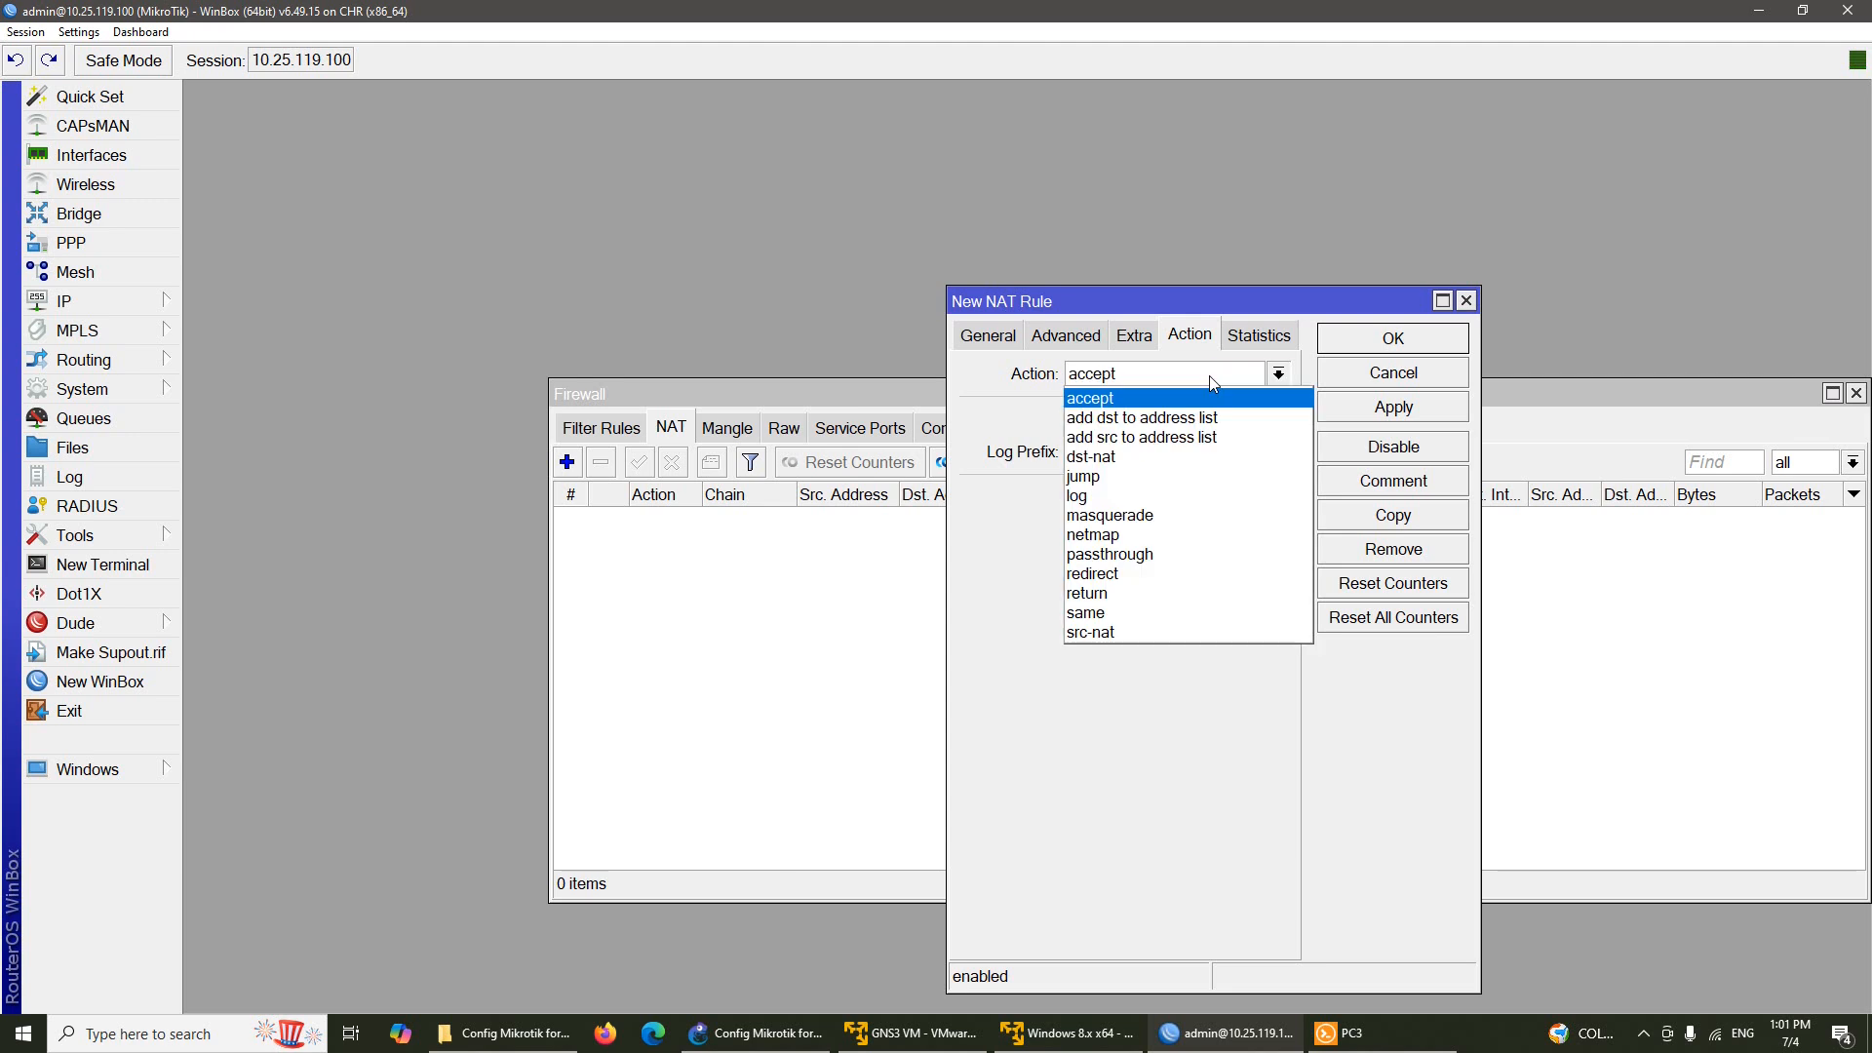
left_click(1172, 516)
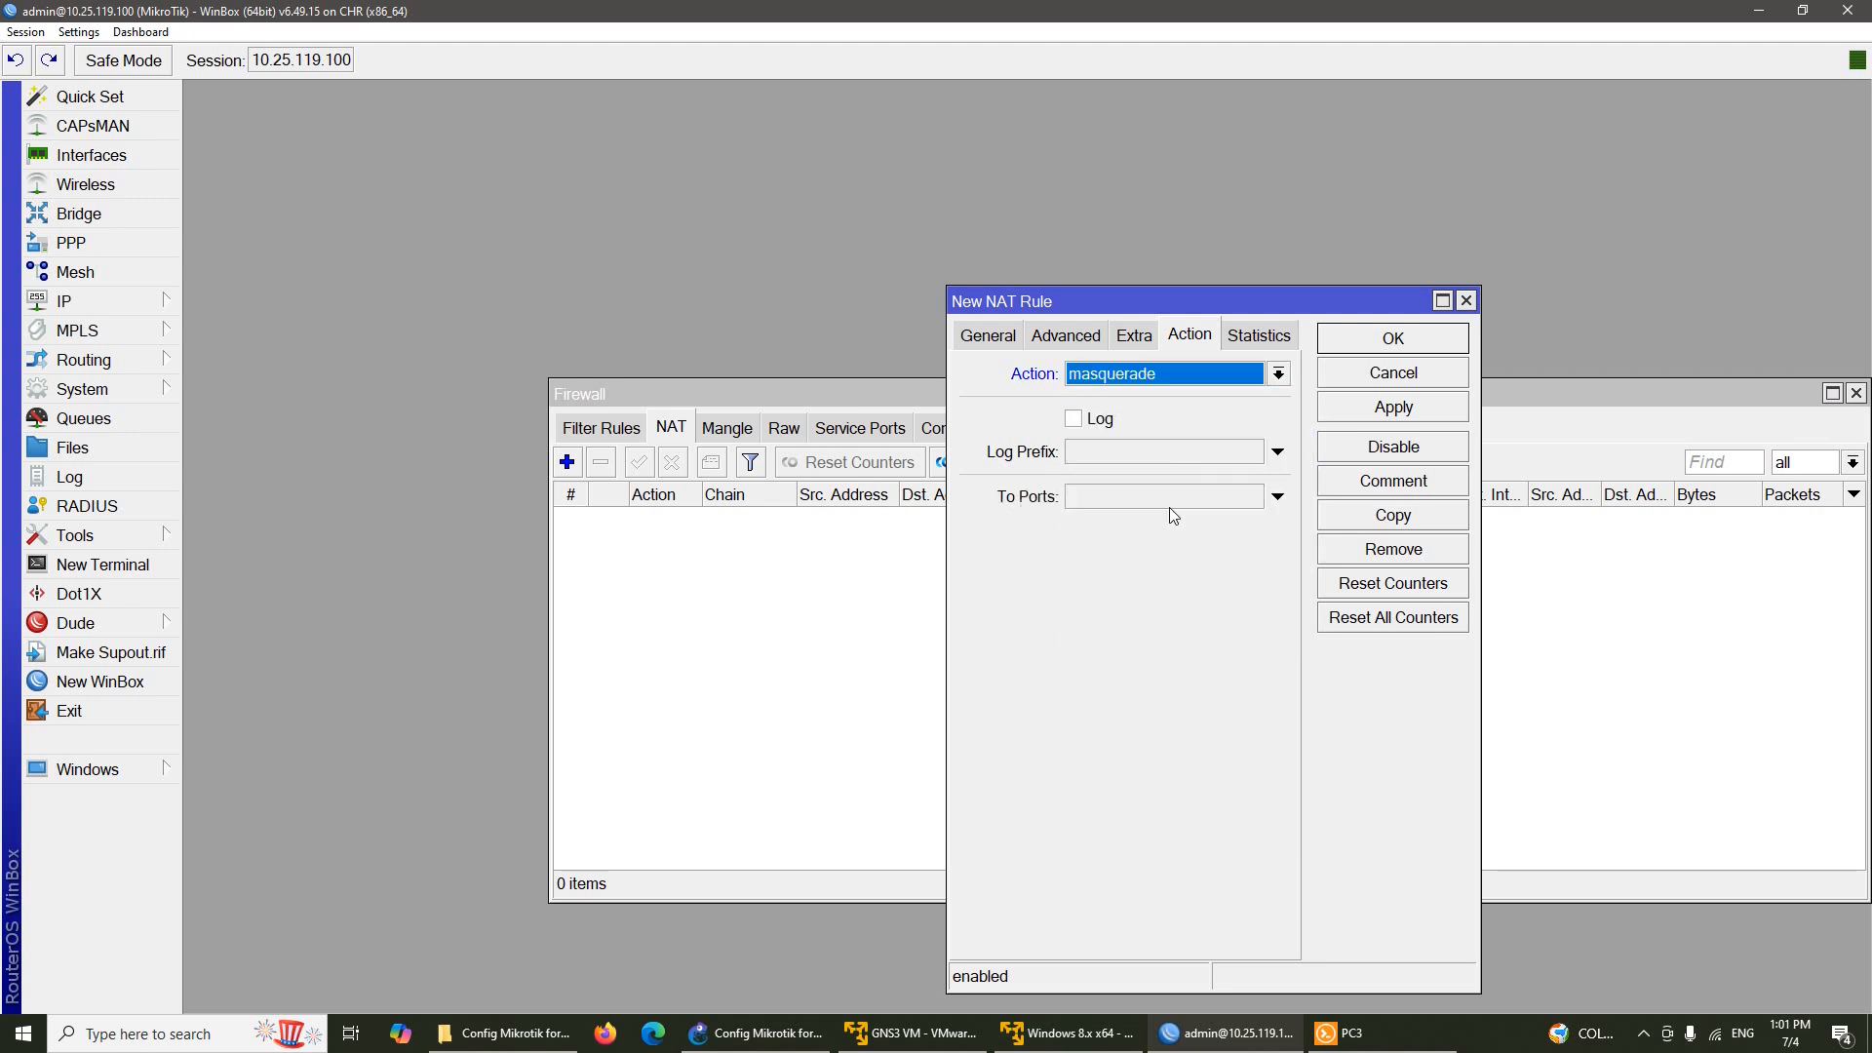
left_click(1379, 338)
left_click_drag(1580, 397, 1332, 337)
left_click(1608, 333)
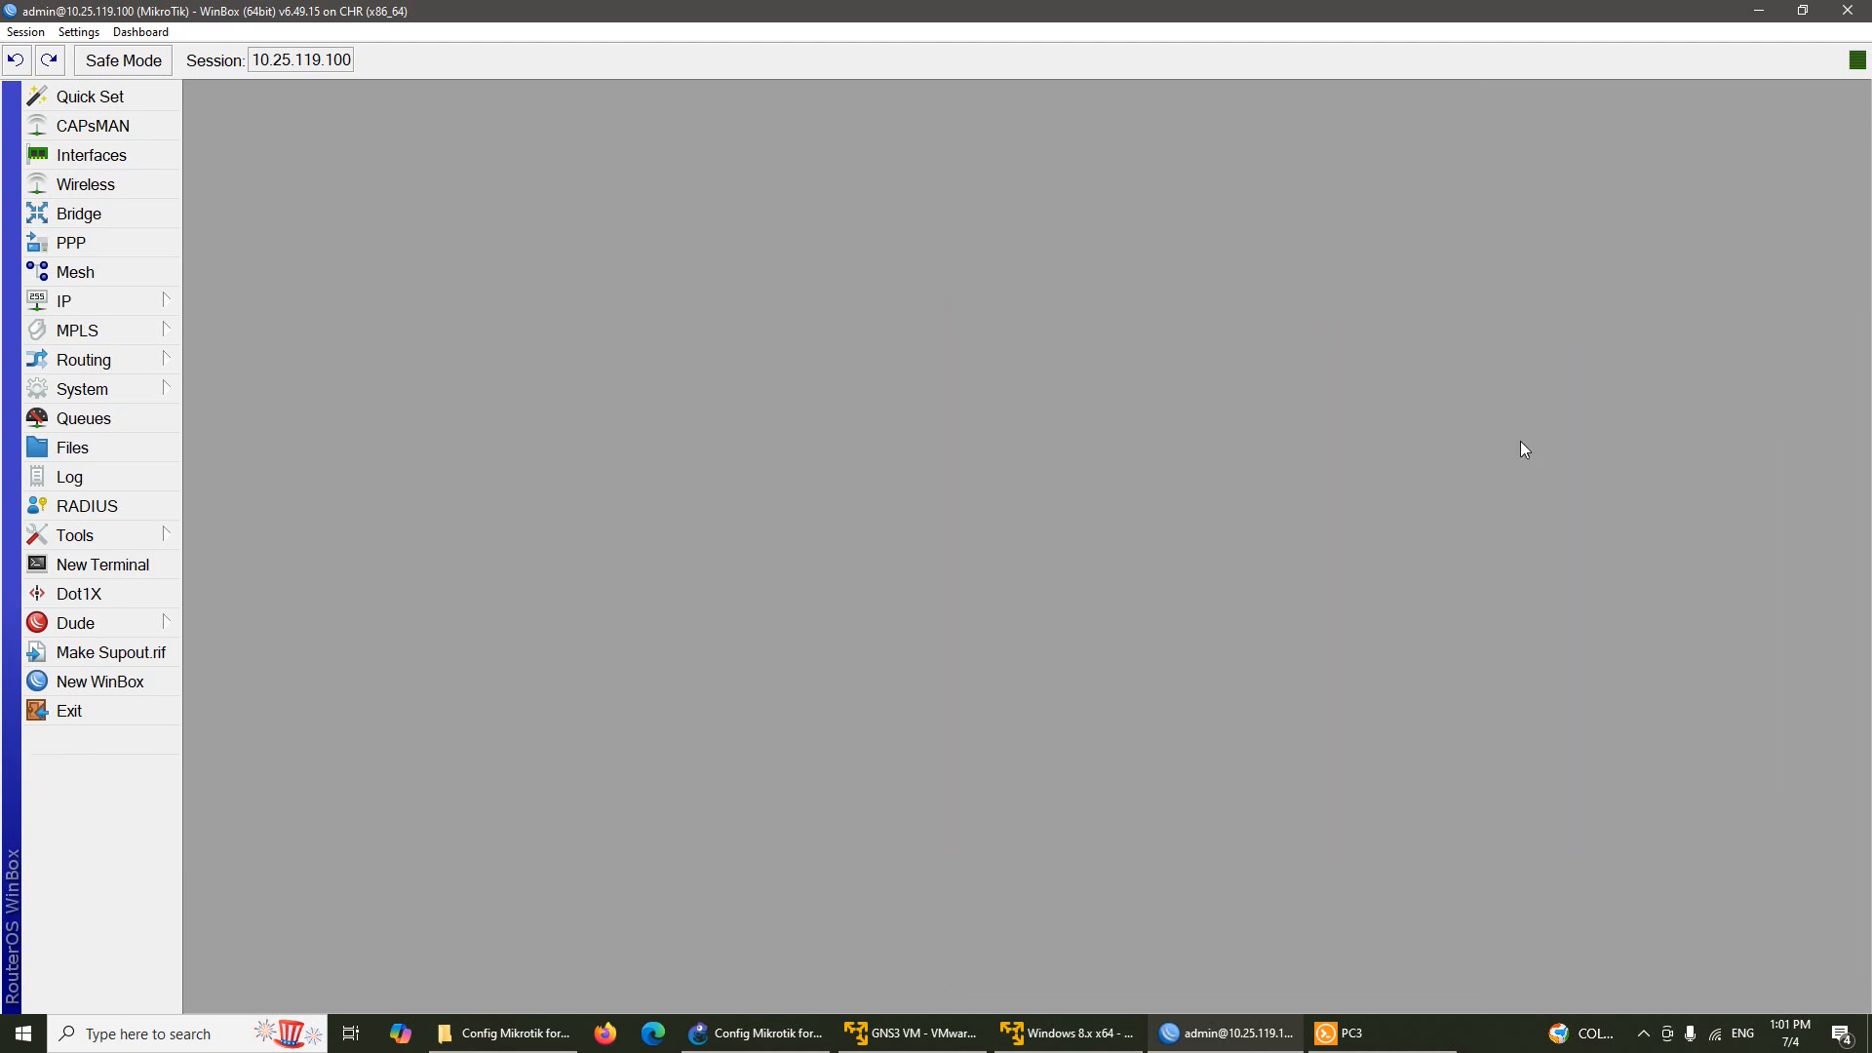
In the Windows 8.1 VM, accept network discovery and open the Desktop
left_click(1756, 8)
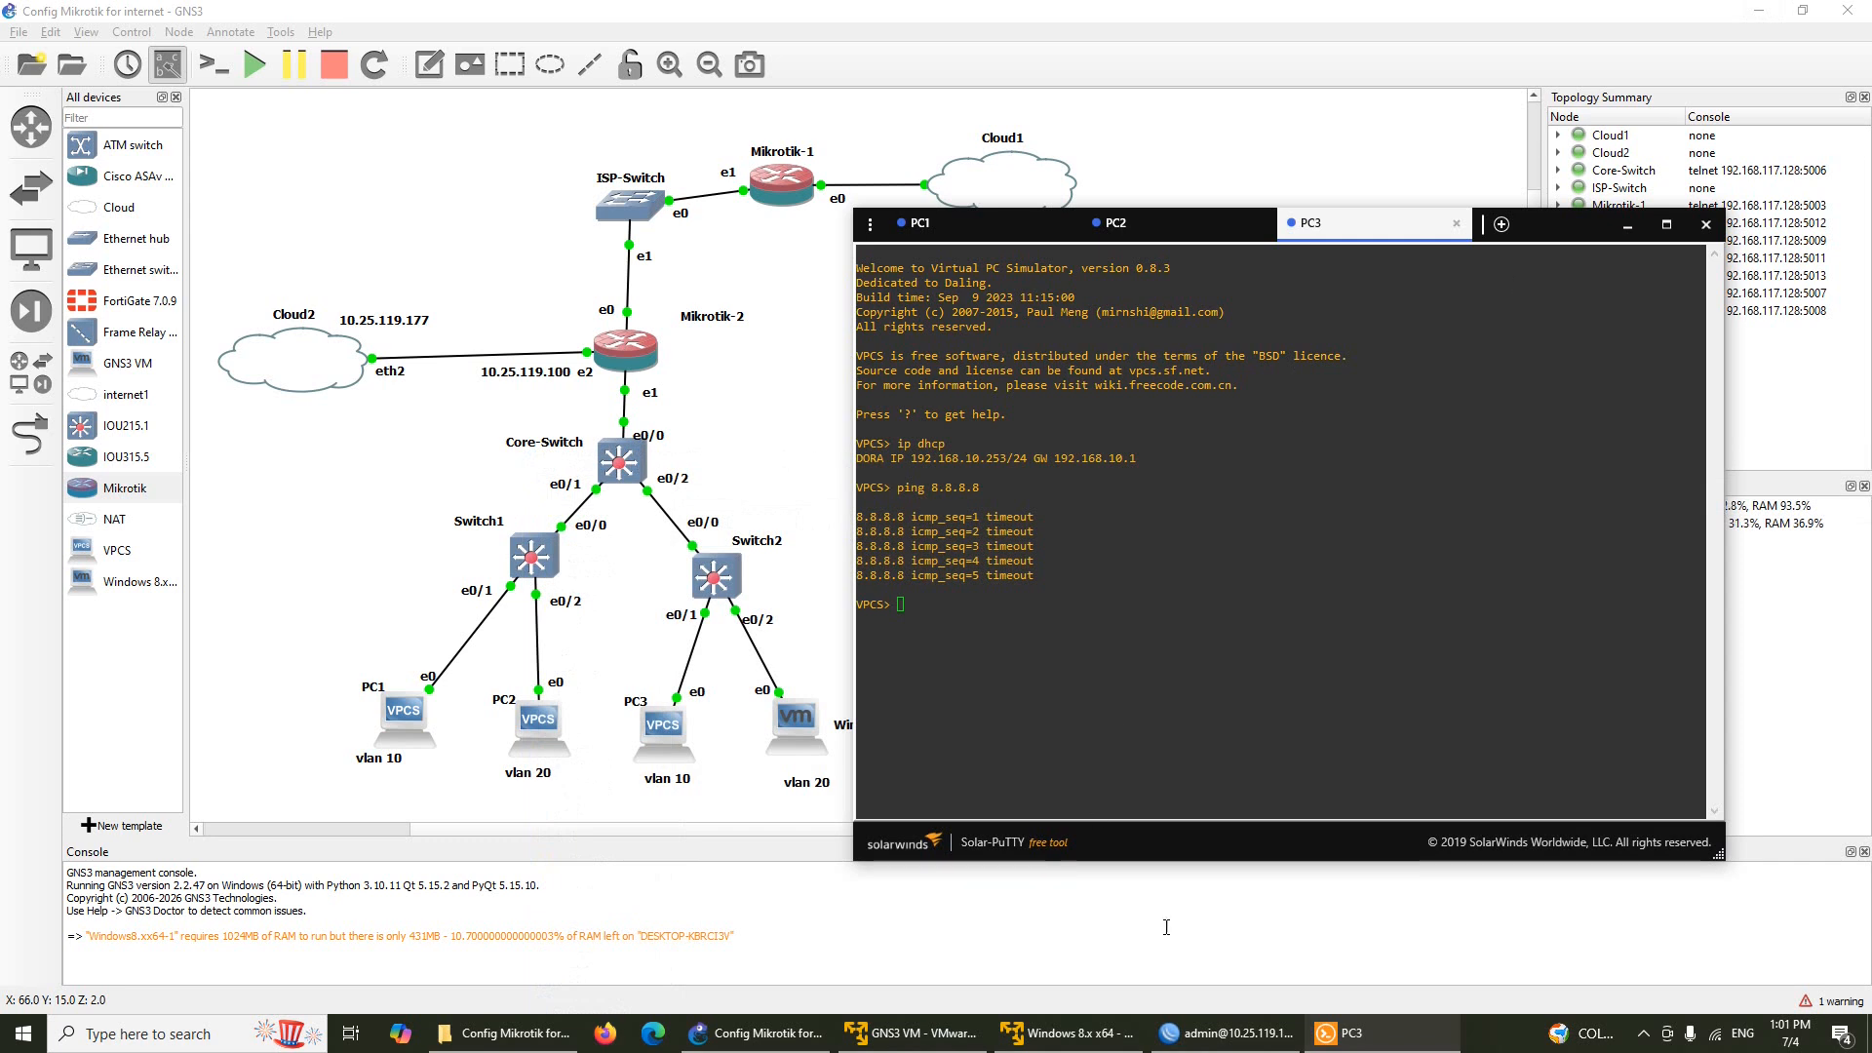
left_click(1183, 952)
left_click(1099, 1047)
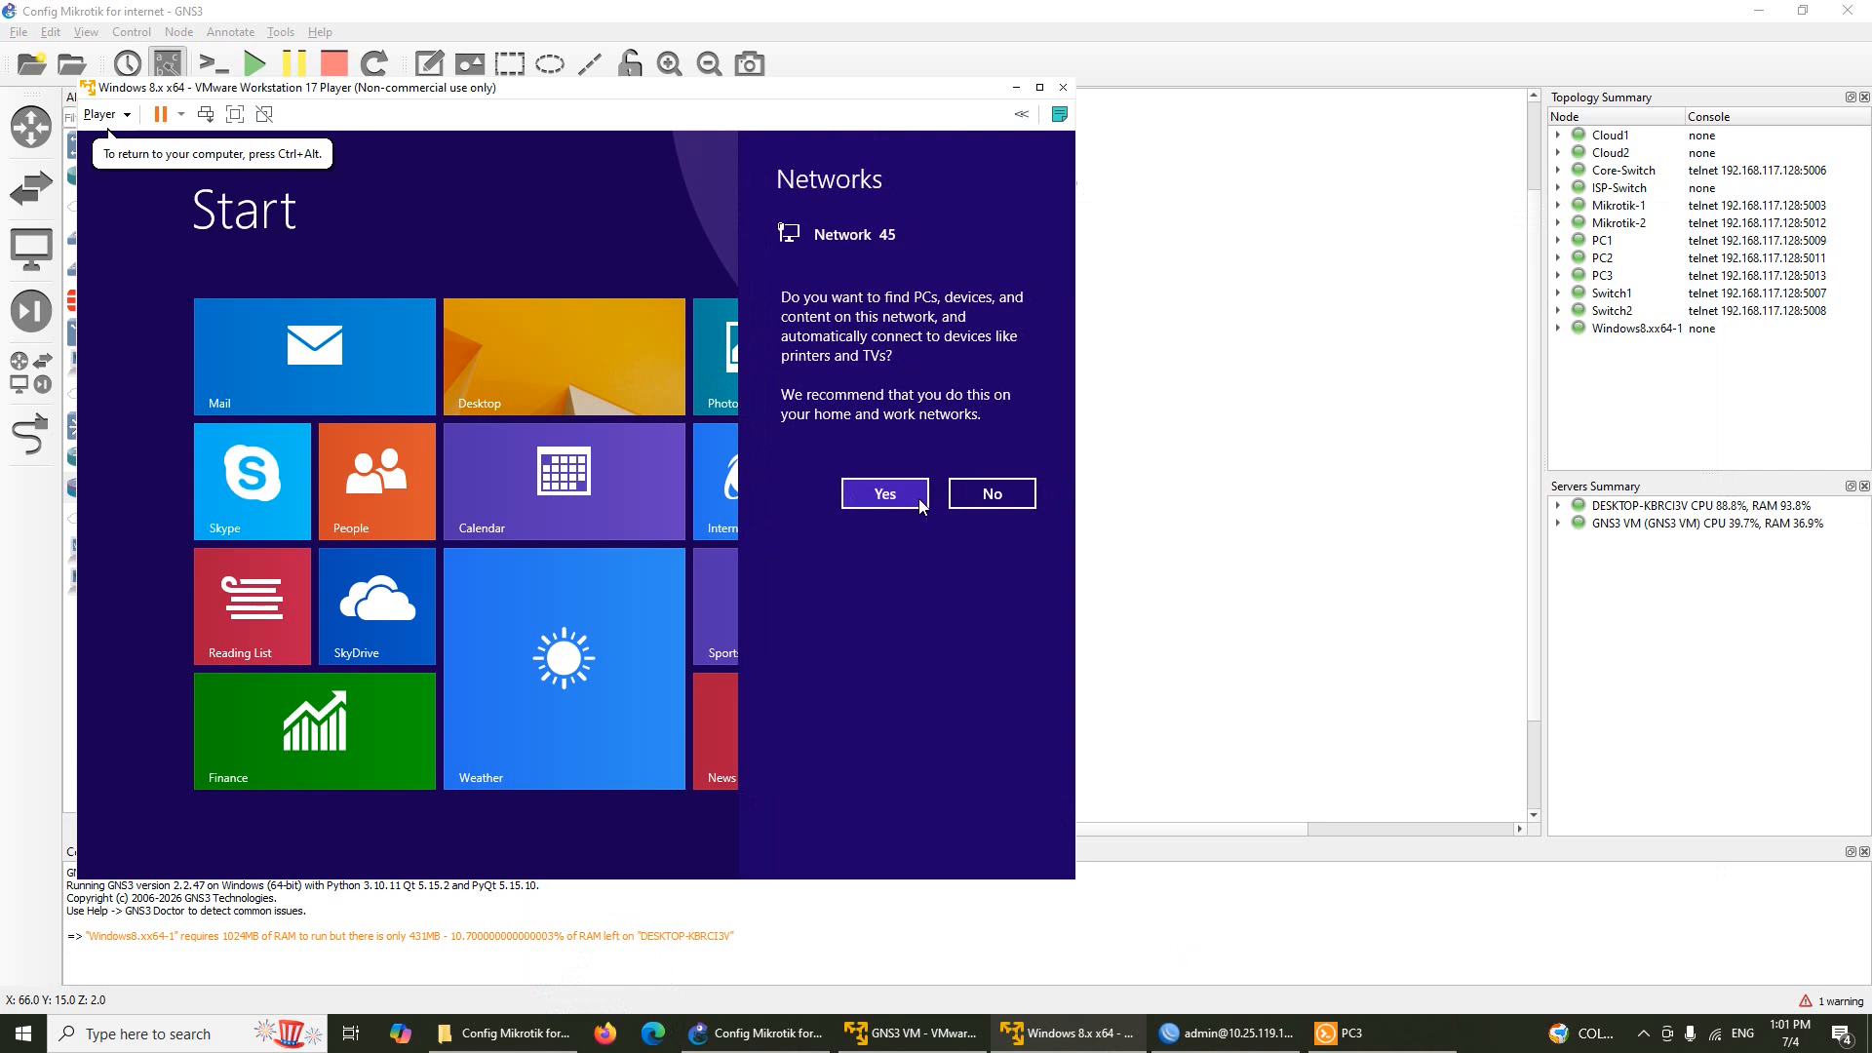
left_click(882, 492)
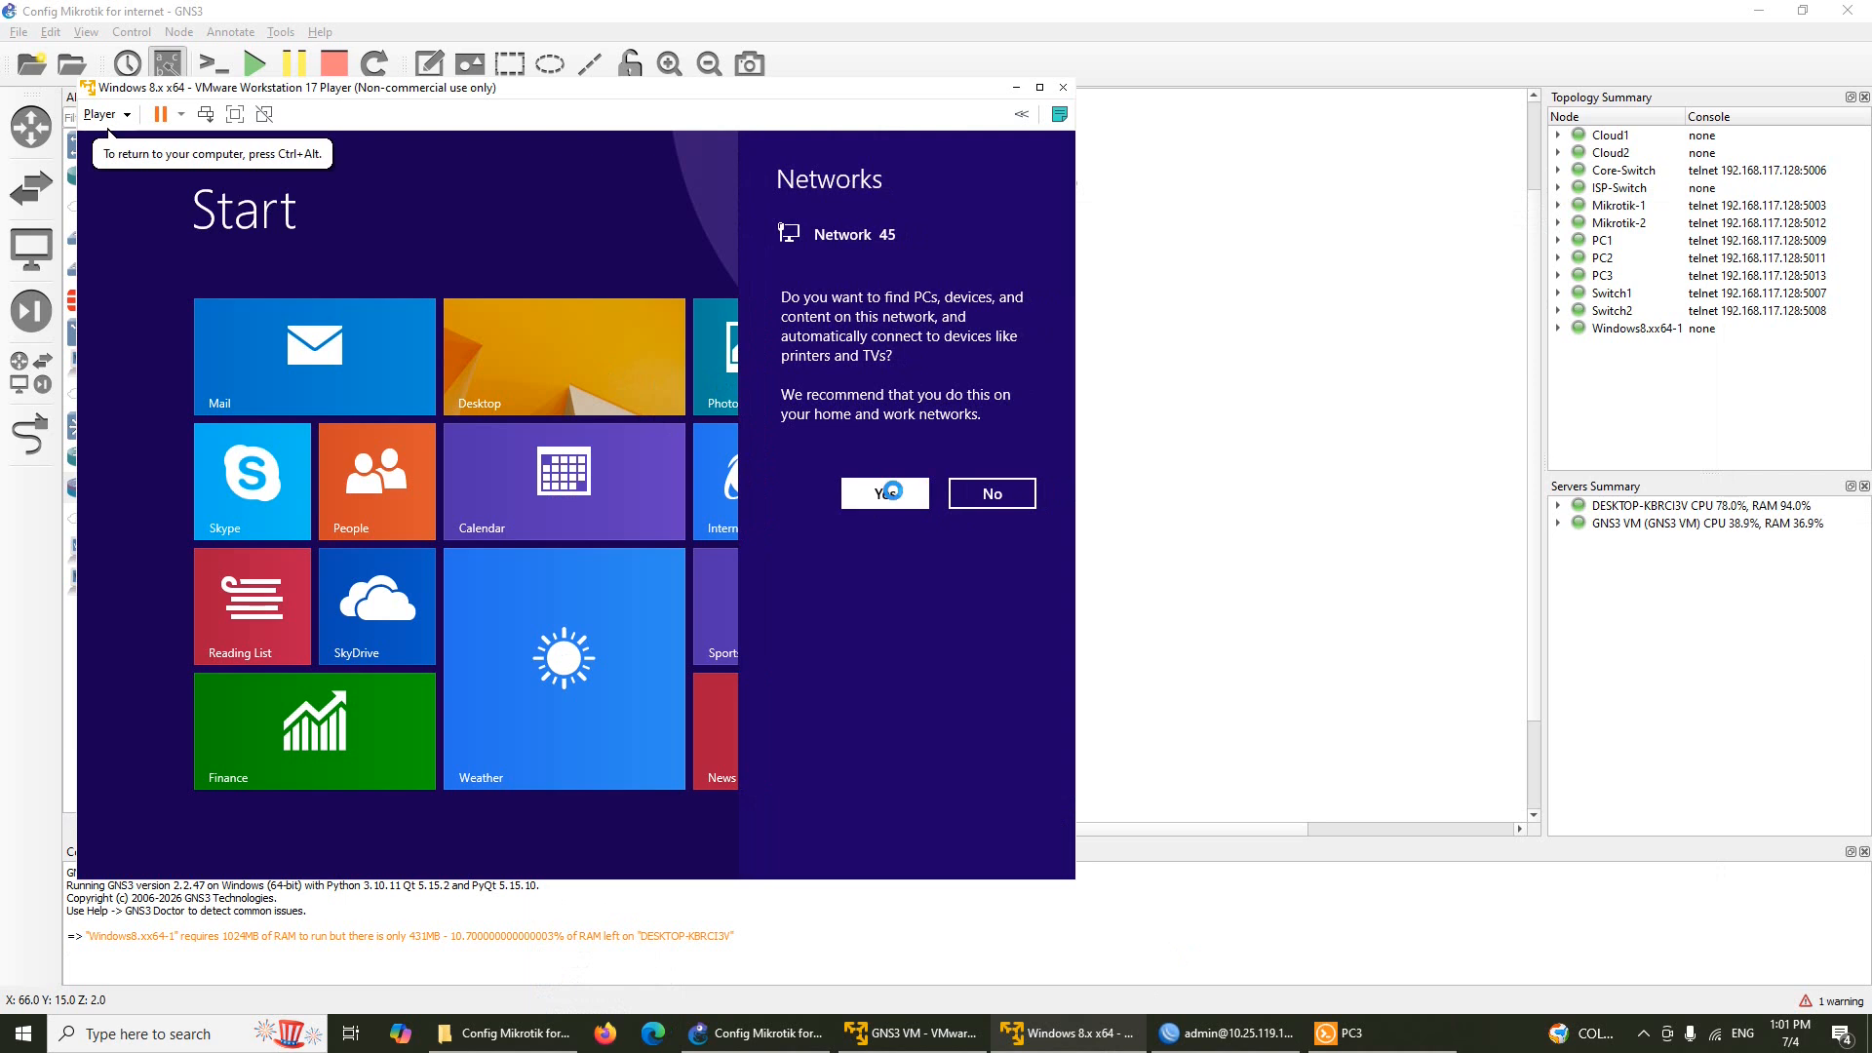
left_click(599, 349)
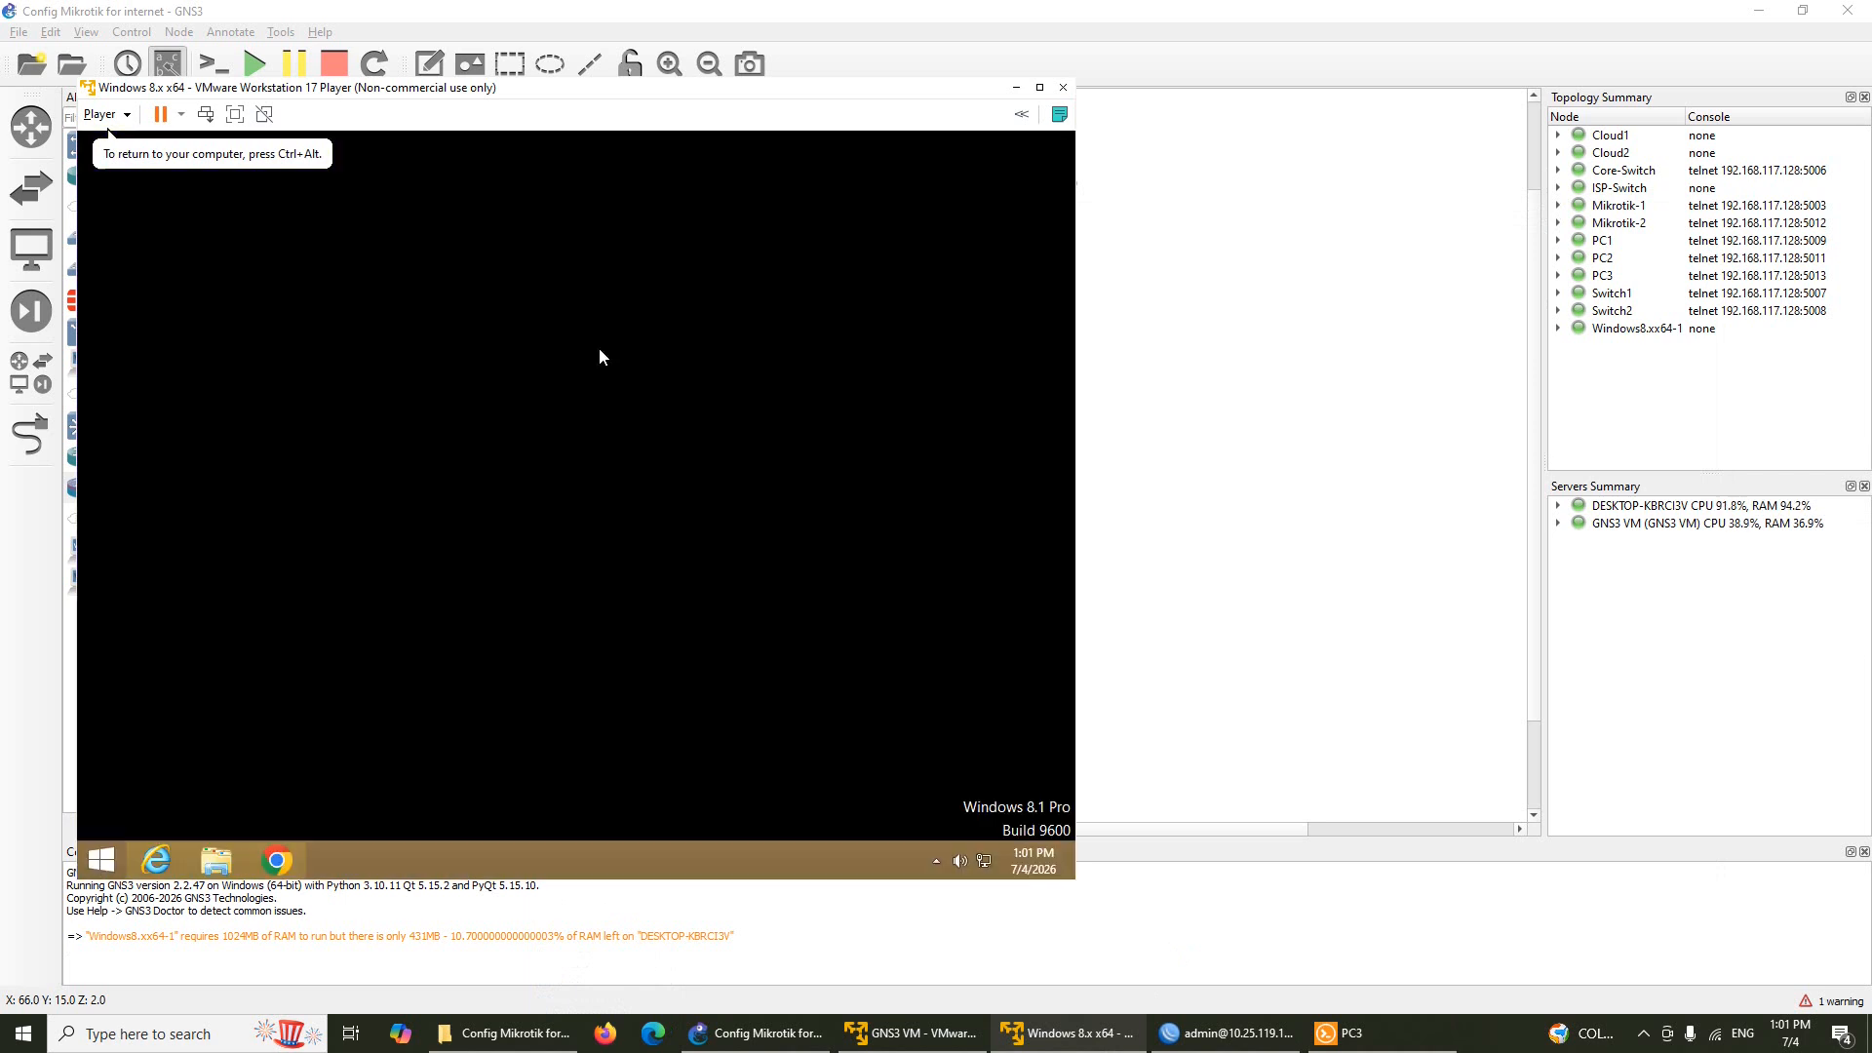
left_click_drag(784, 97, 1055, 130)
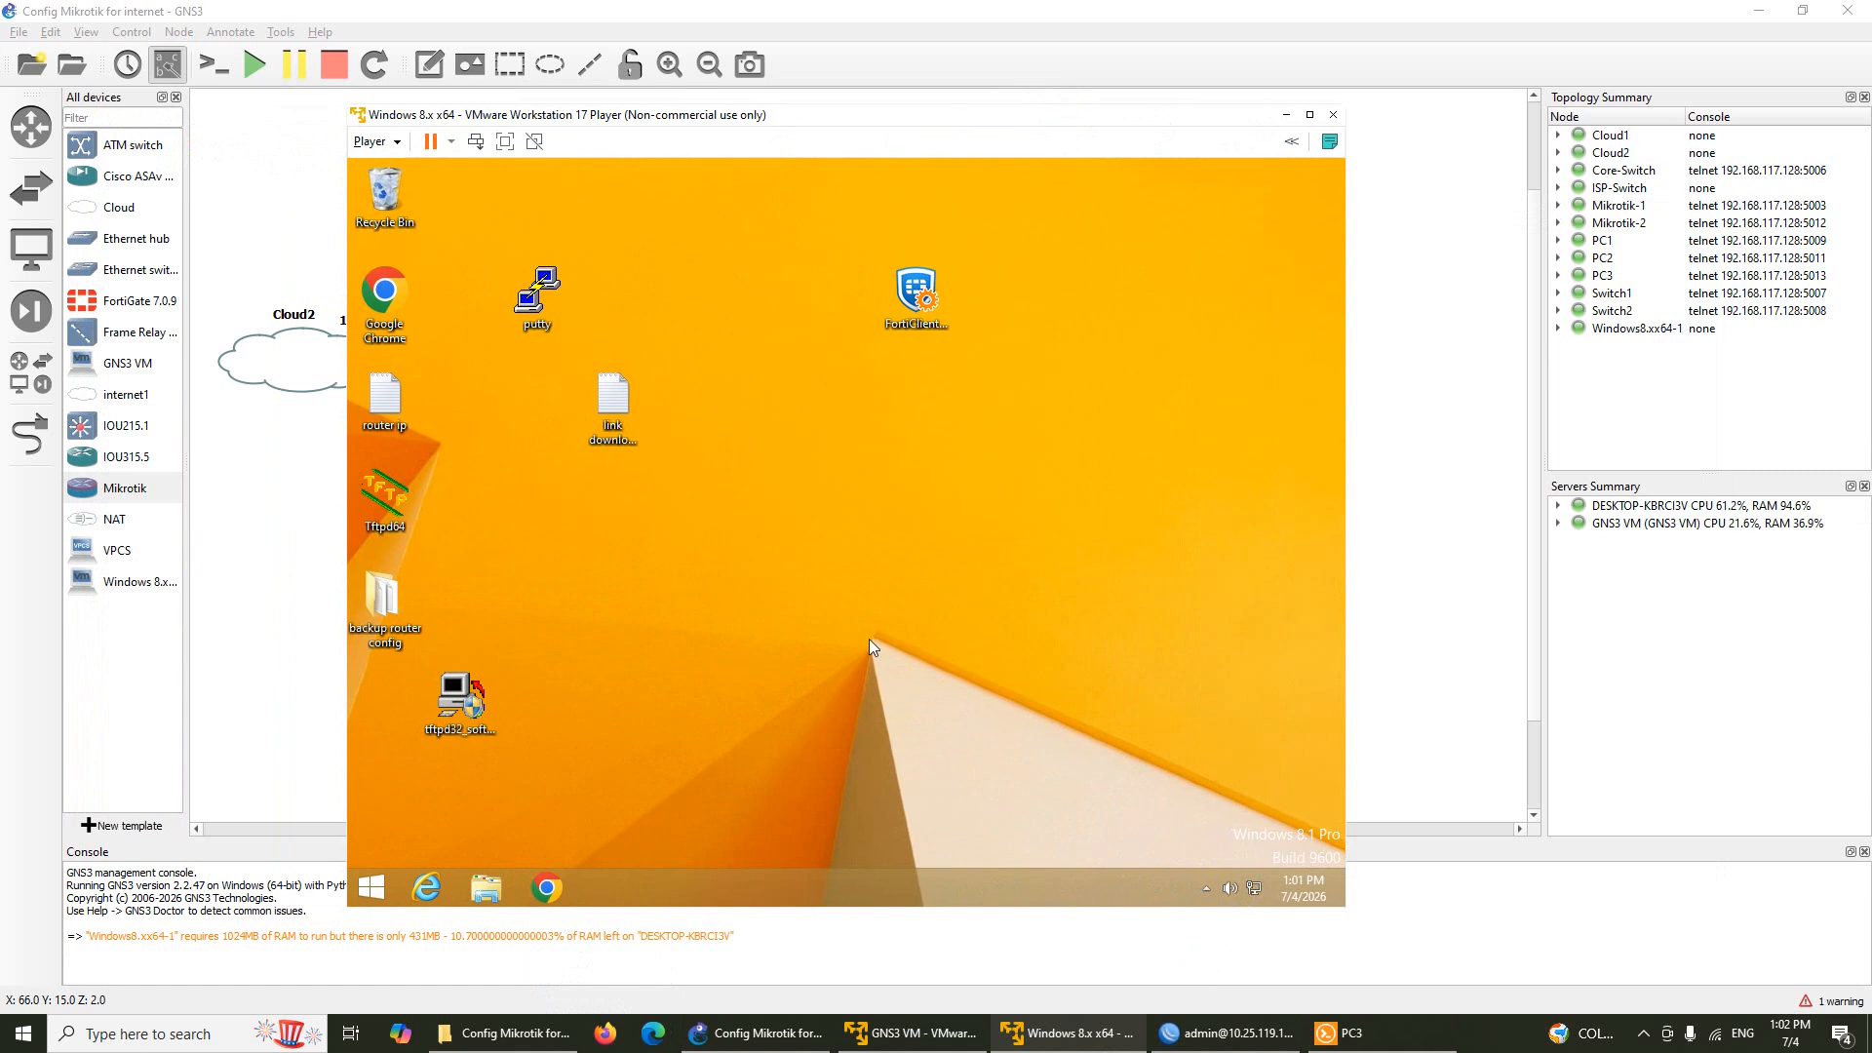
Open a command prompt in the VM and run ipconfig to show its address
key("super+r")
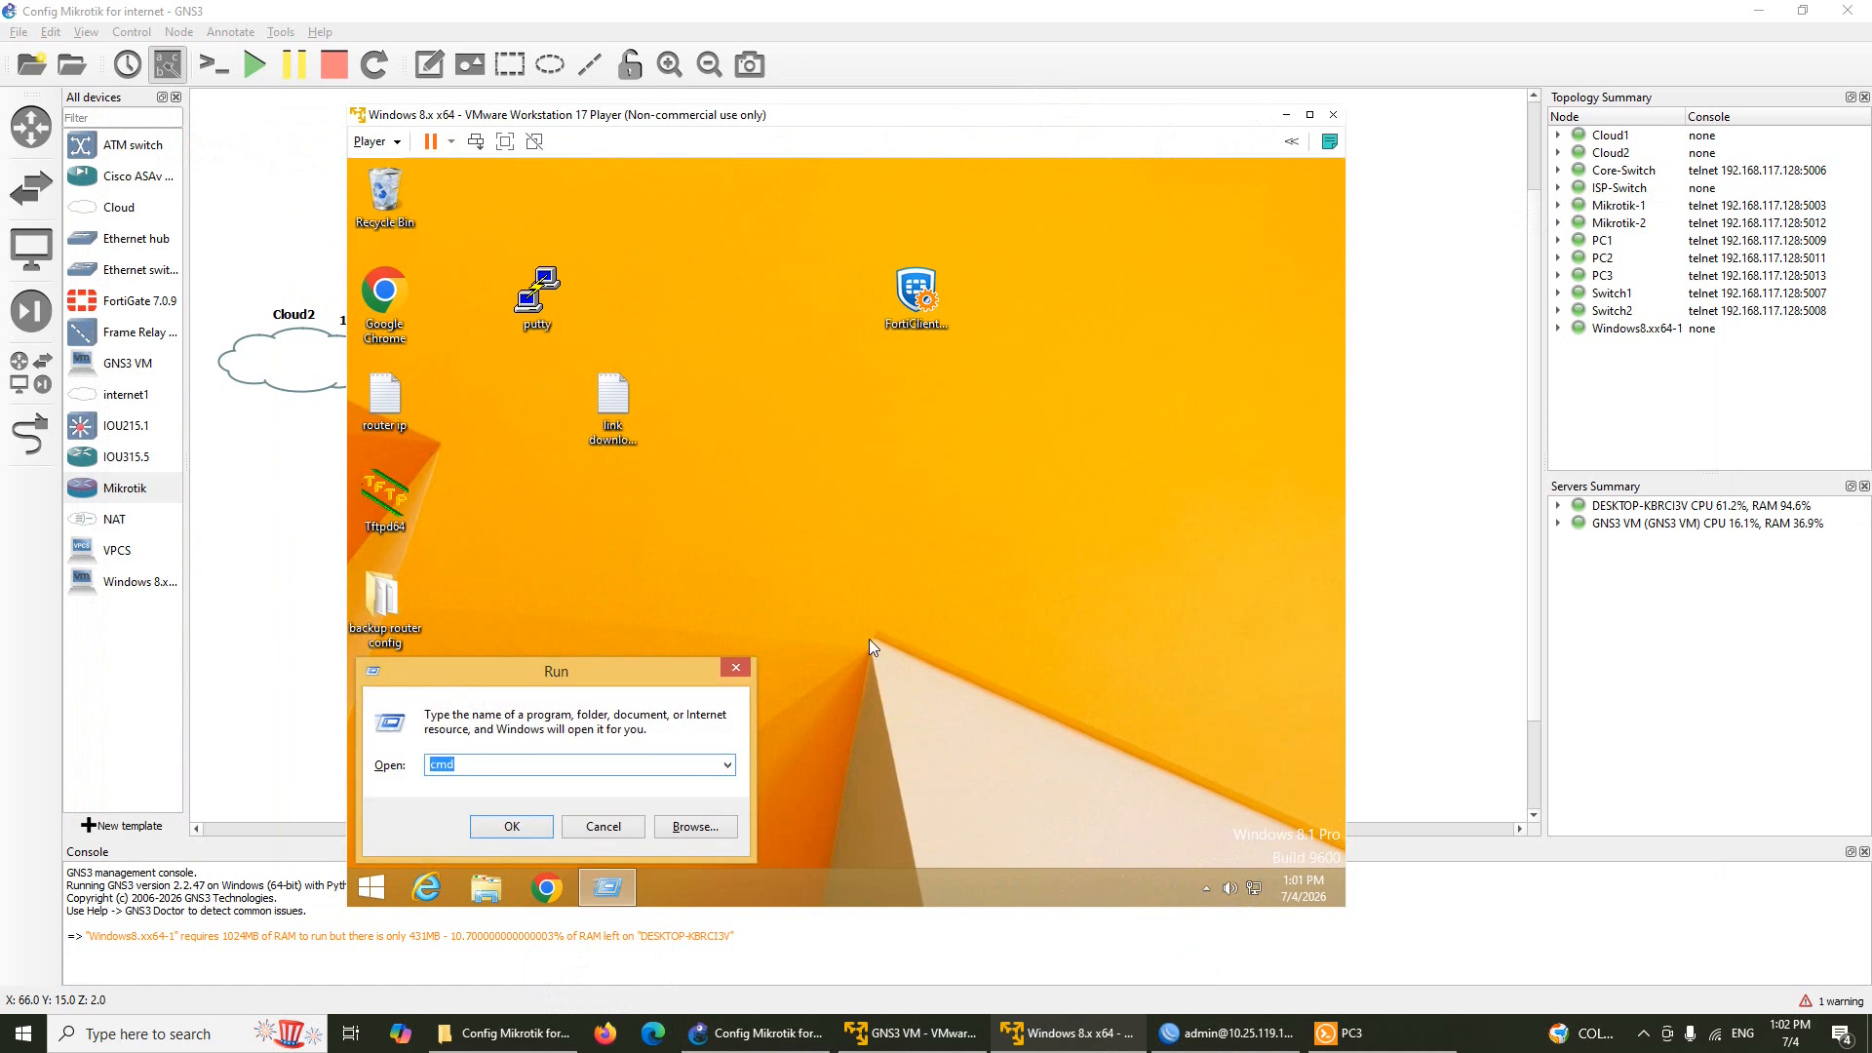
key("Return")
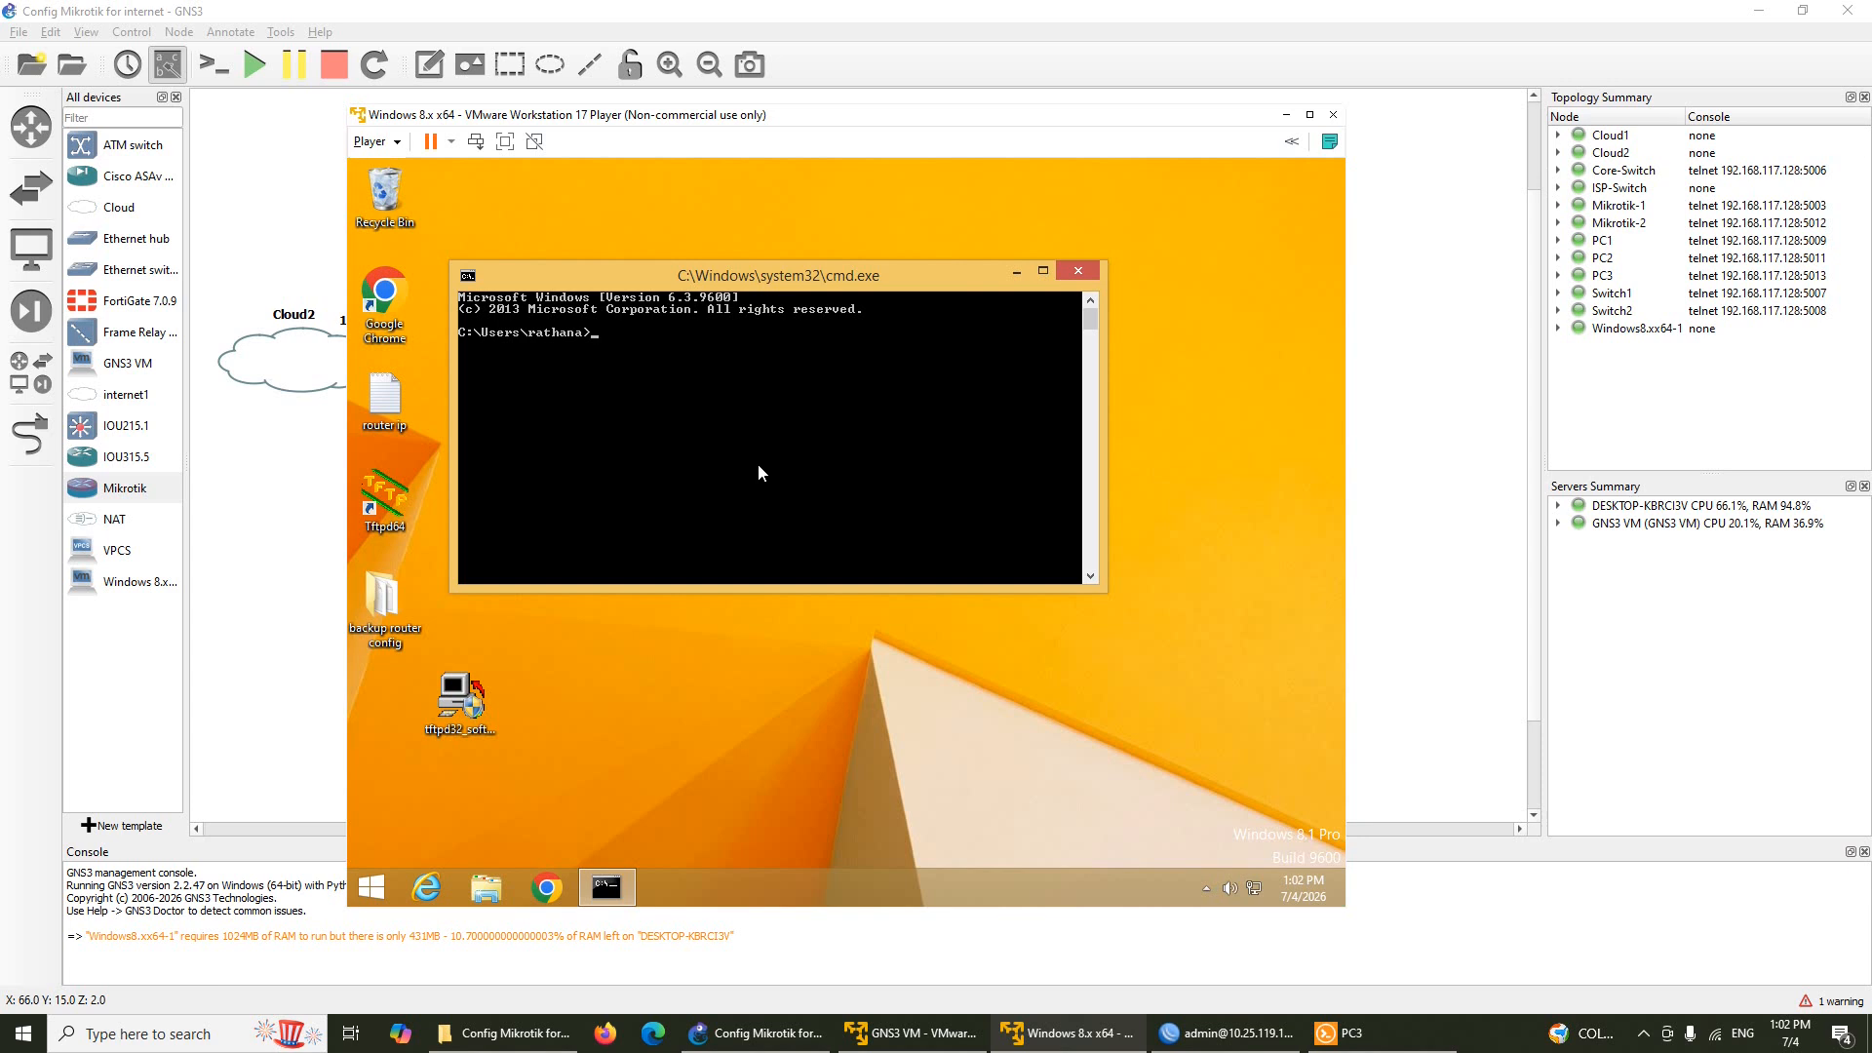
type("ip")
key("BackSpace")
key("BackSpace")
type("ipconfig")
key("Return")
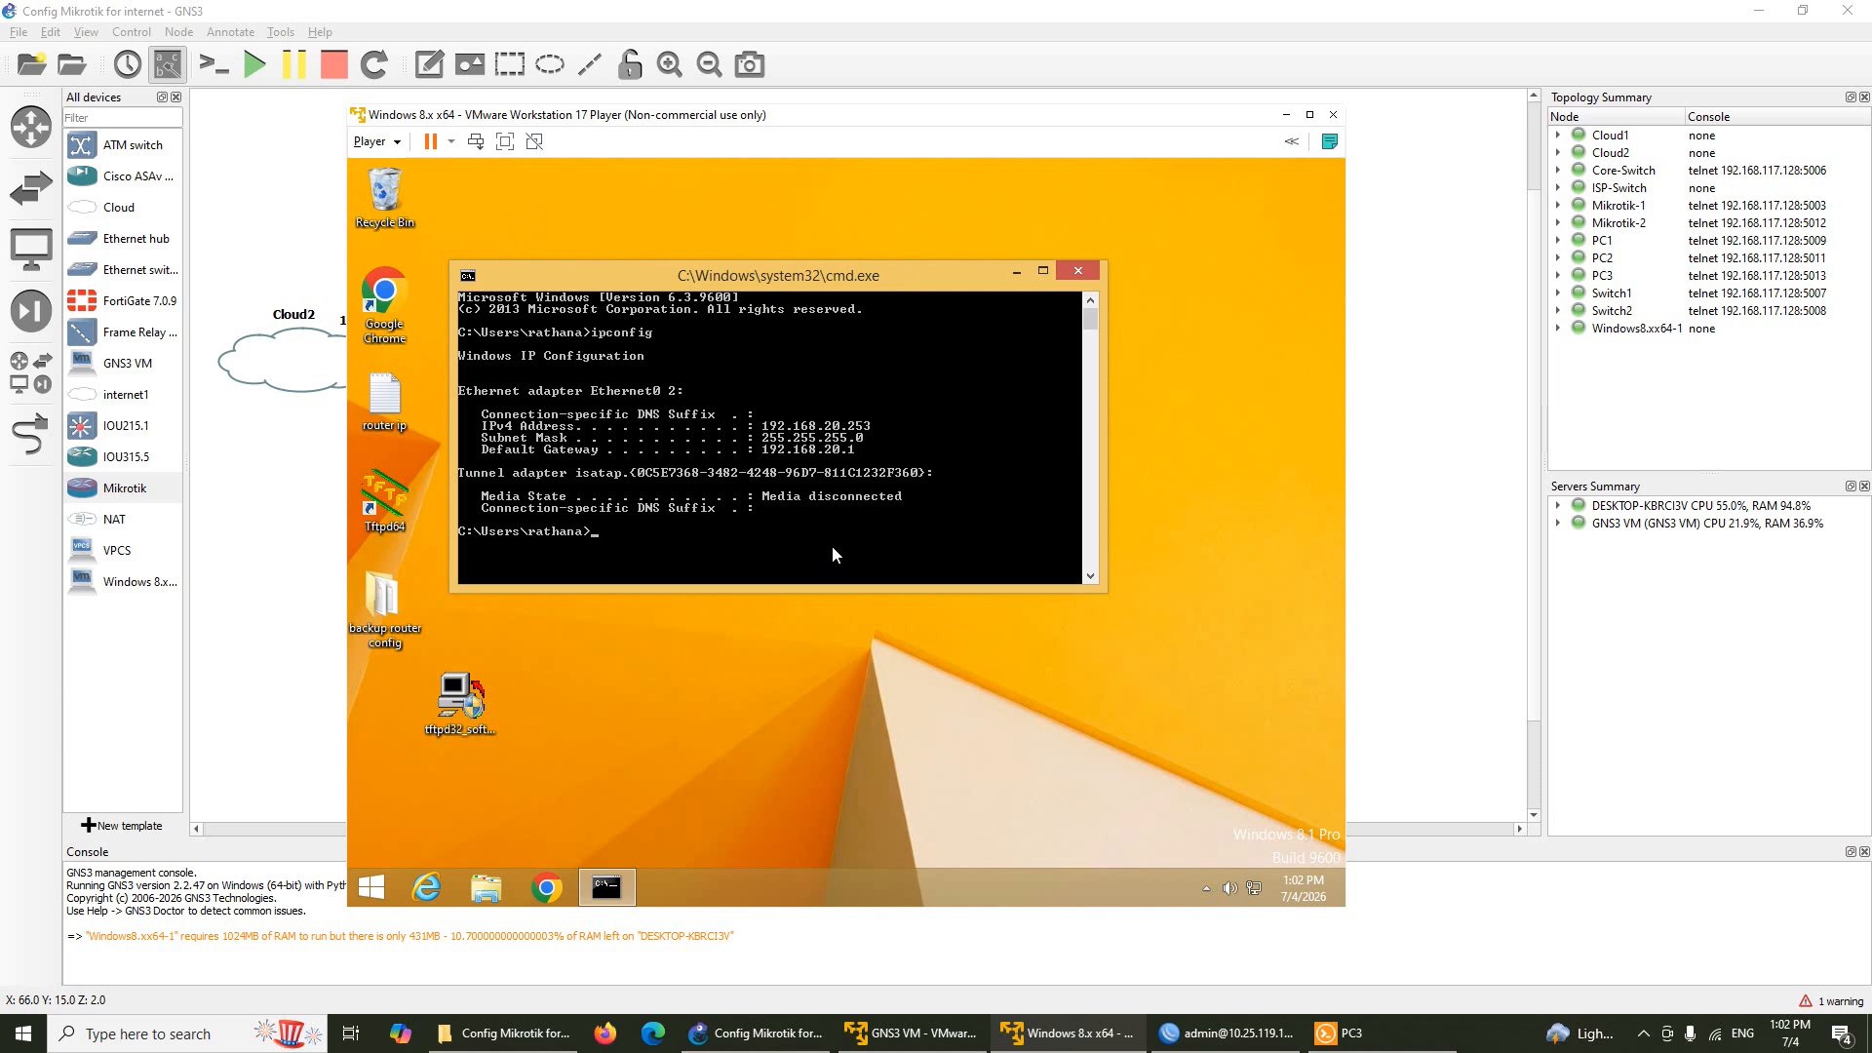
Ping 8.8.8.8 and google.com from the VM without loss, then bring up PC3's console
type("ping 8.8.8.8")
key("Return")
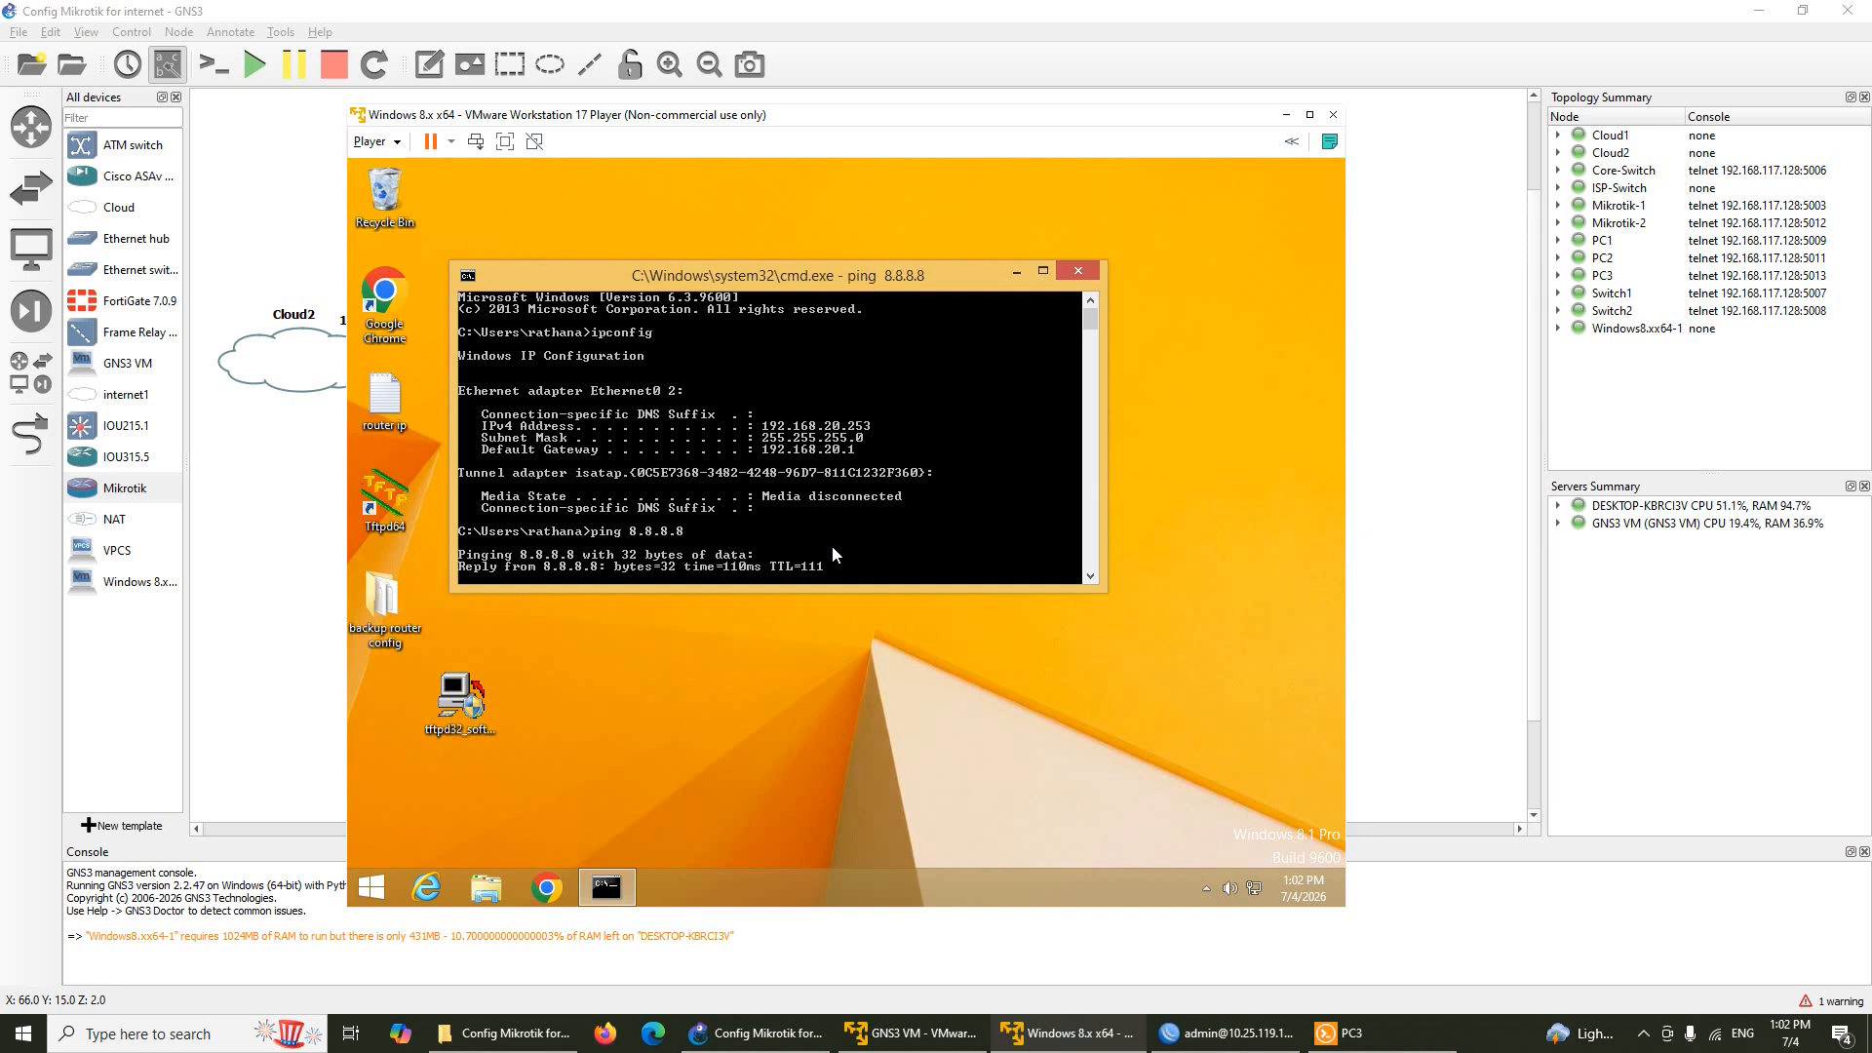
left_click(314, 583)
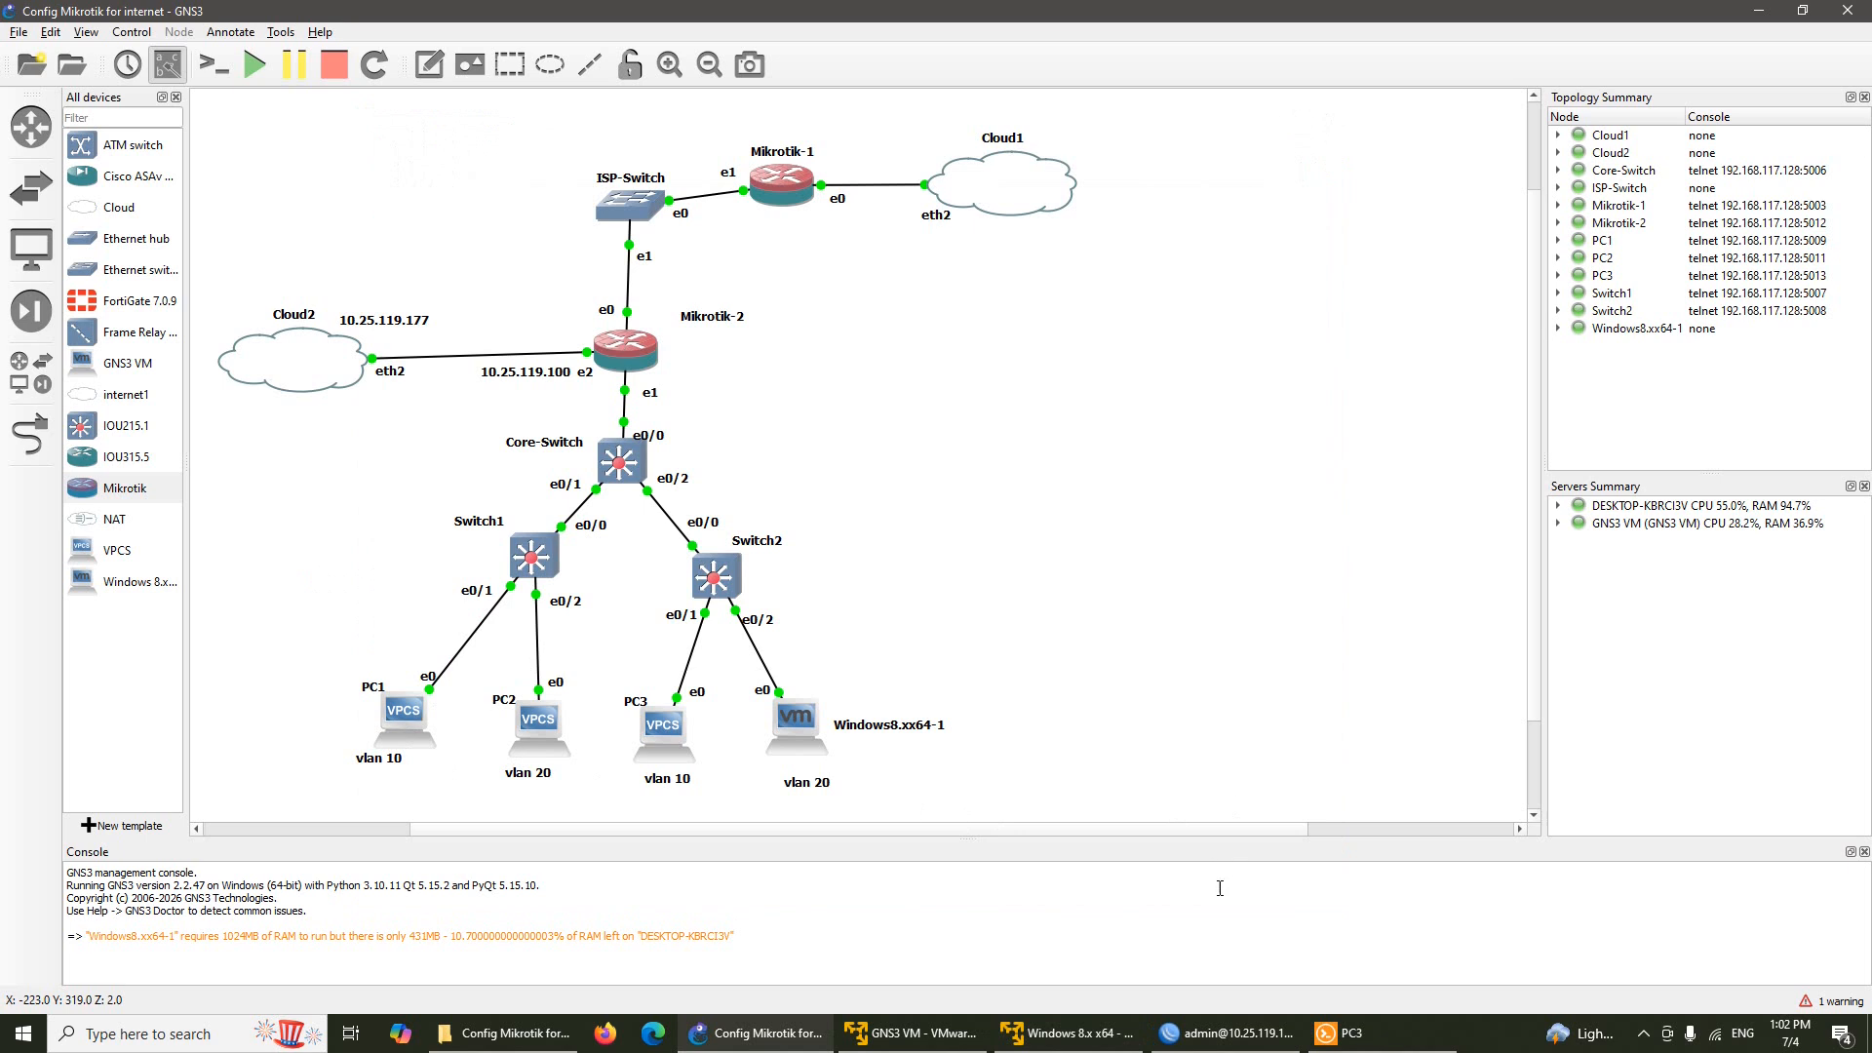
left_click(1080, 1032)
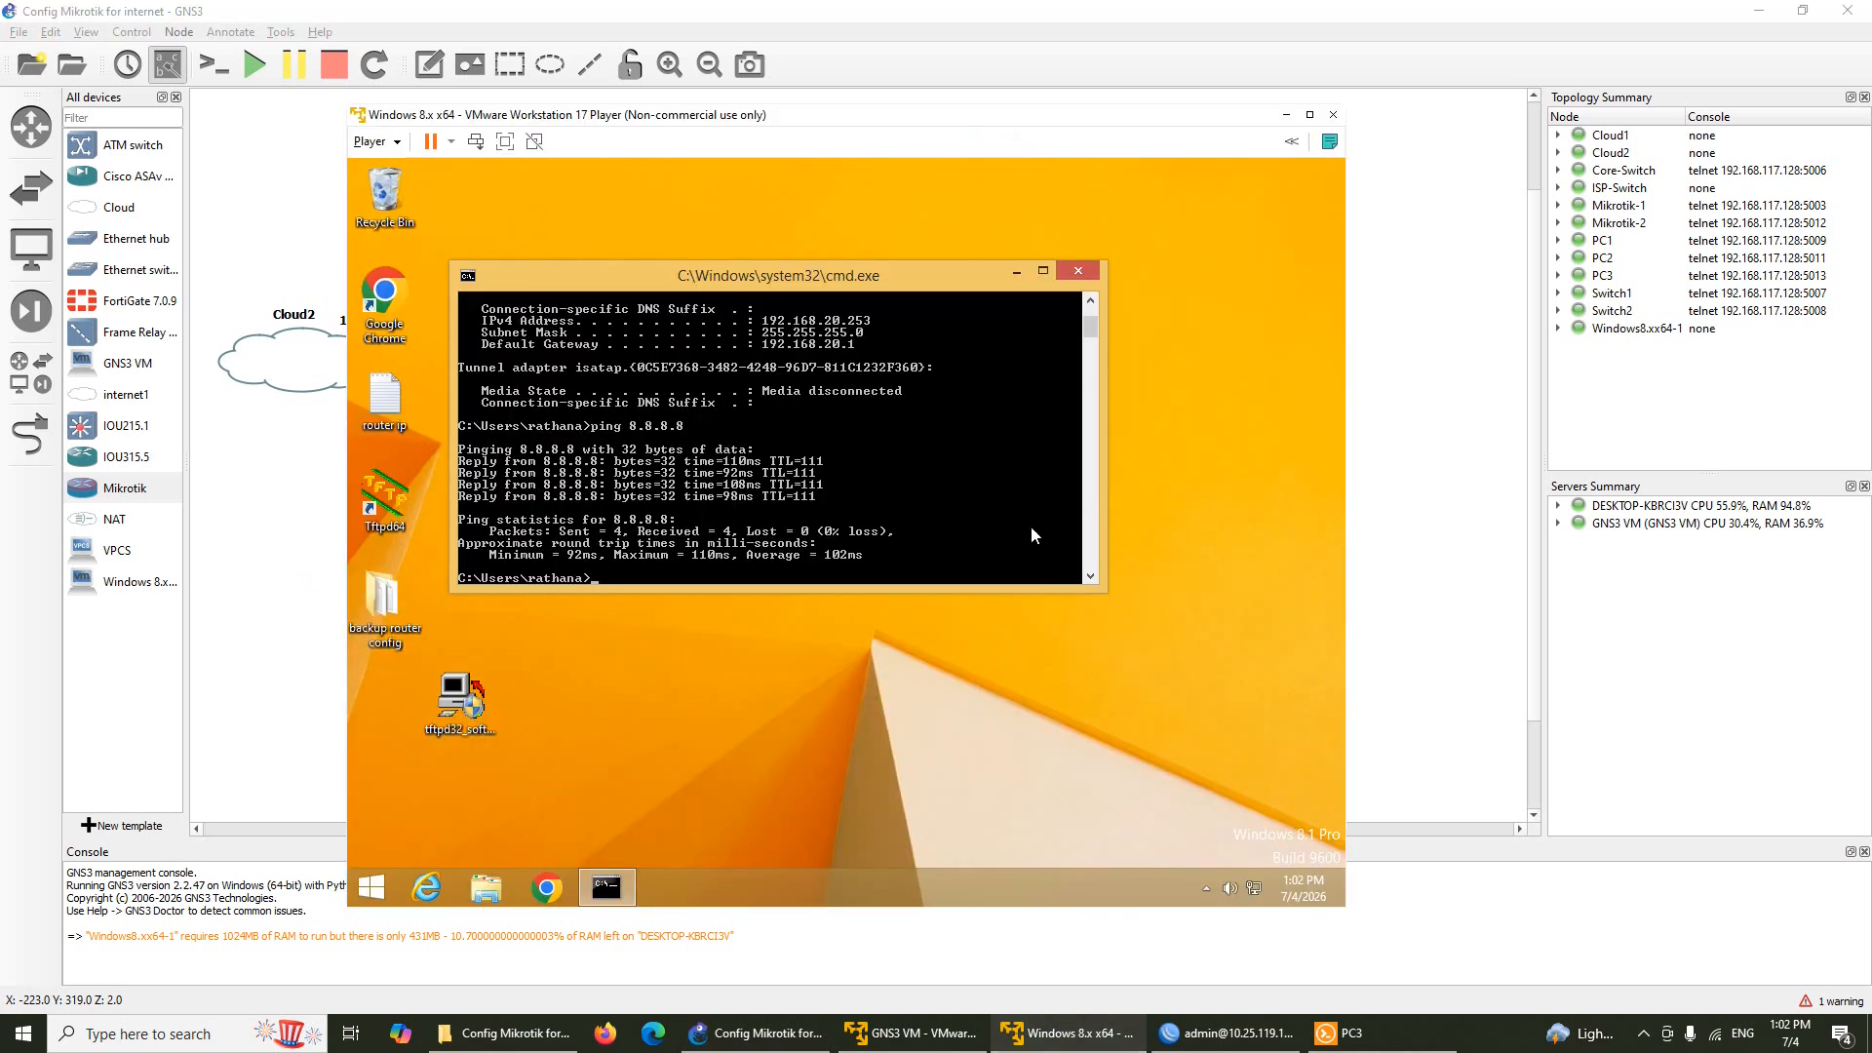
type("ping google.com")
key("Return")
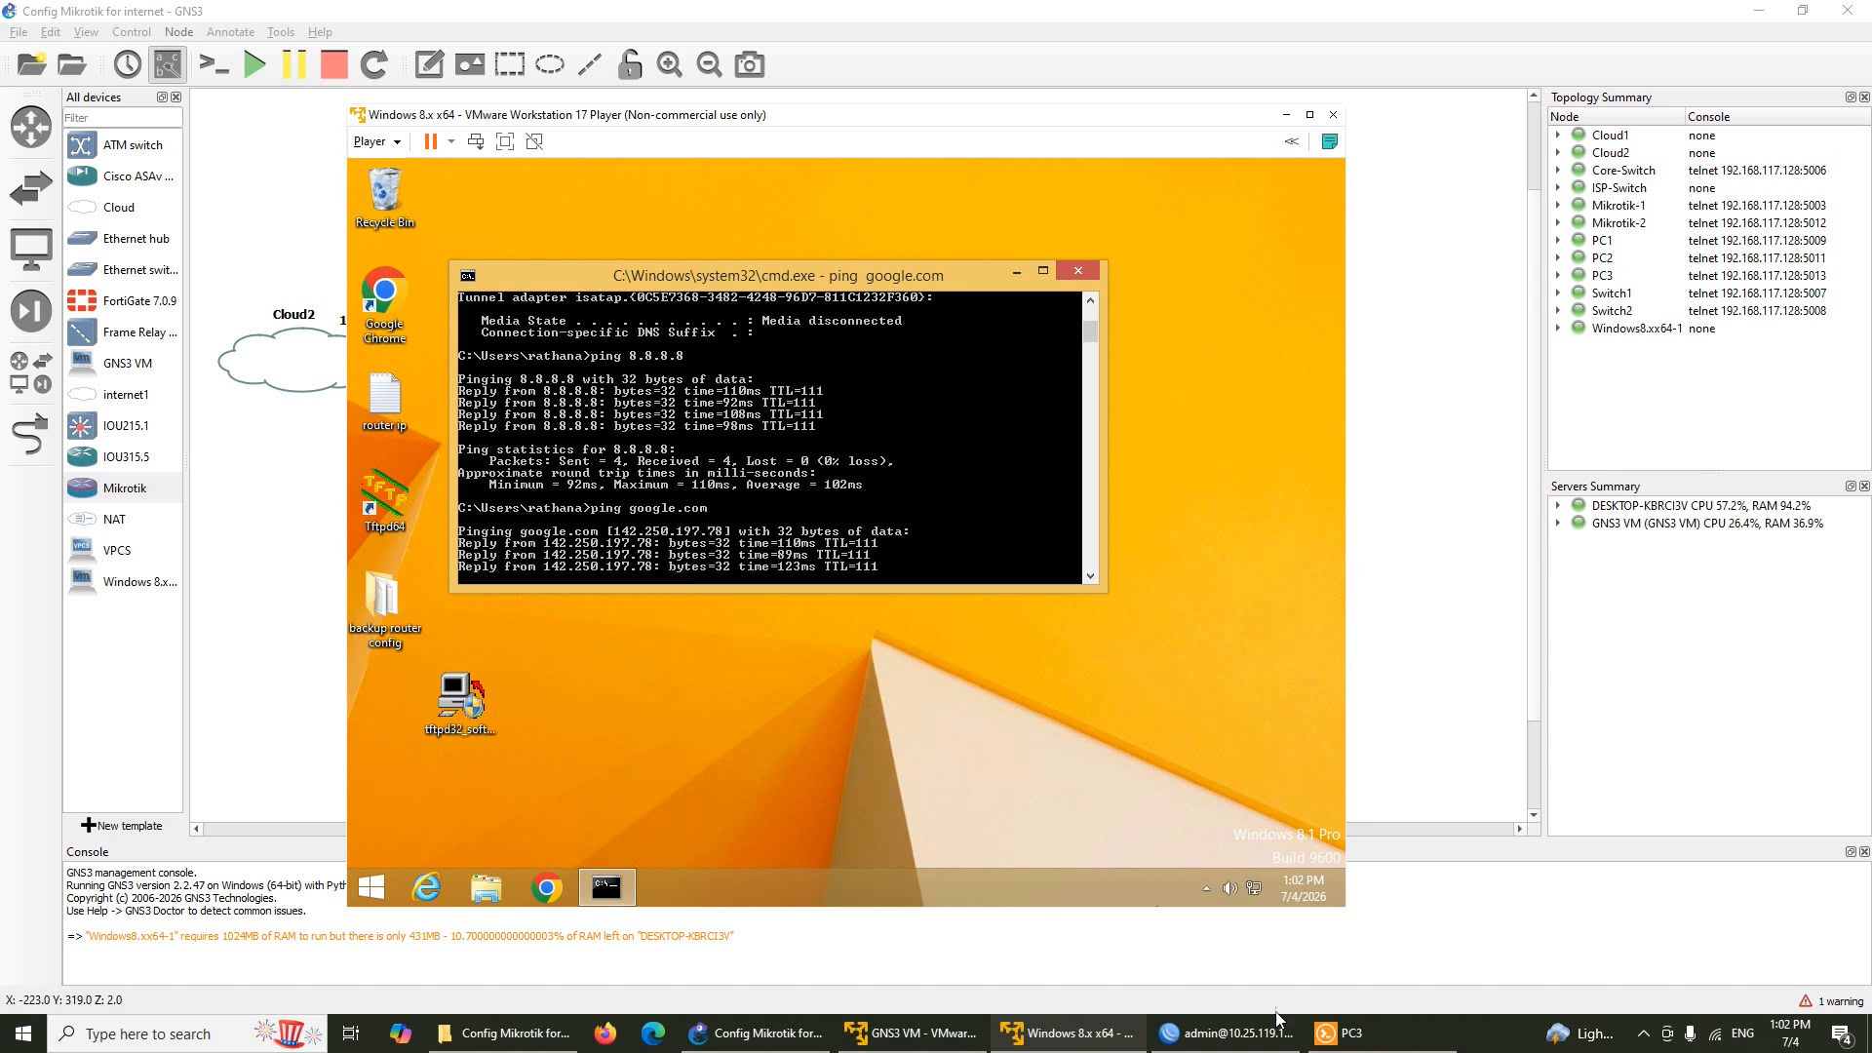
left_click(1346, 1033)
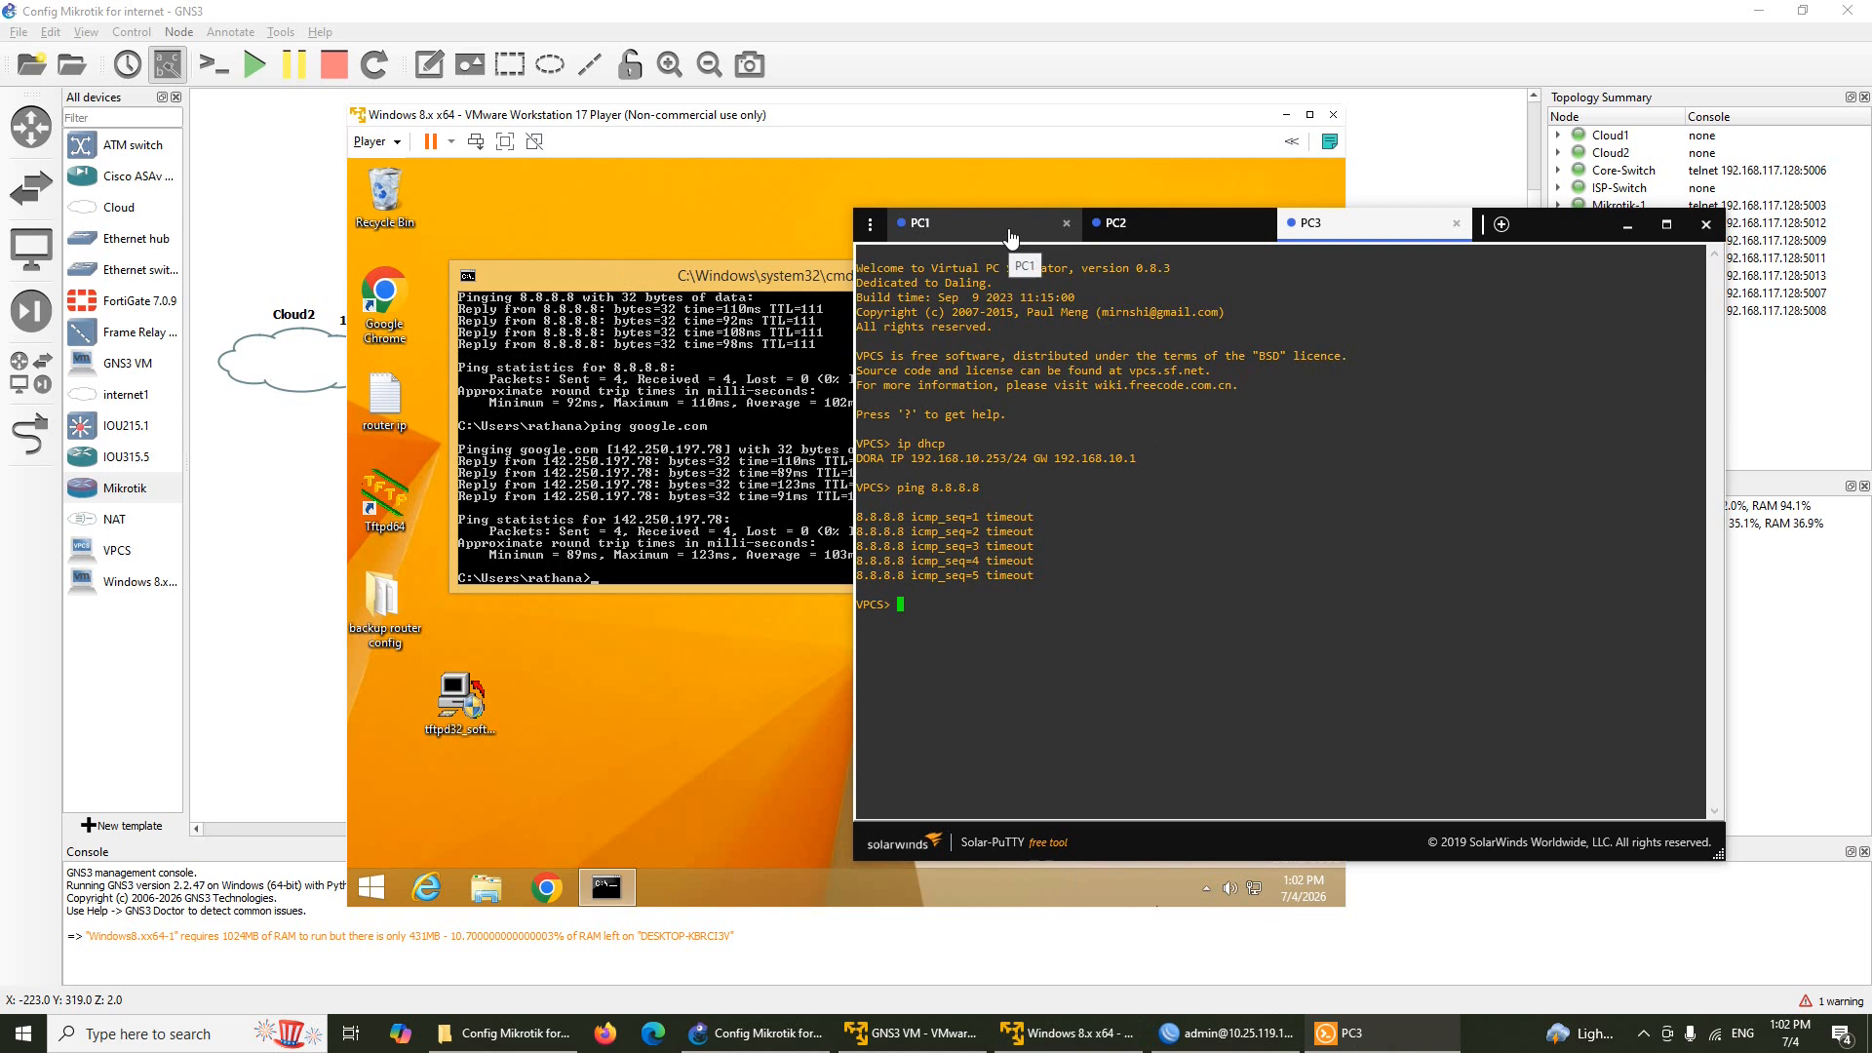
Ping facebook.com from the PC1 console and confirm all five replies arrive
left_click(1011, 239)
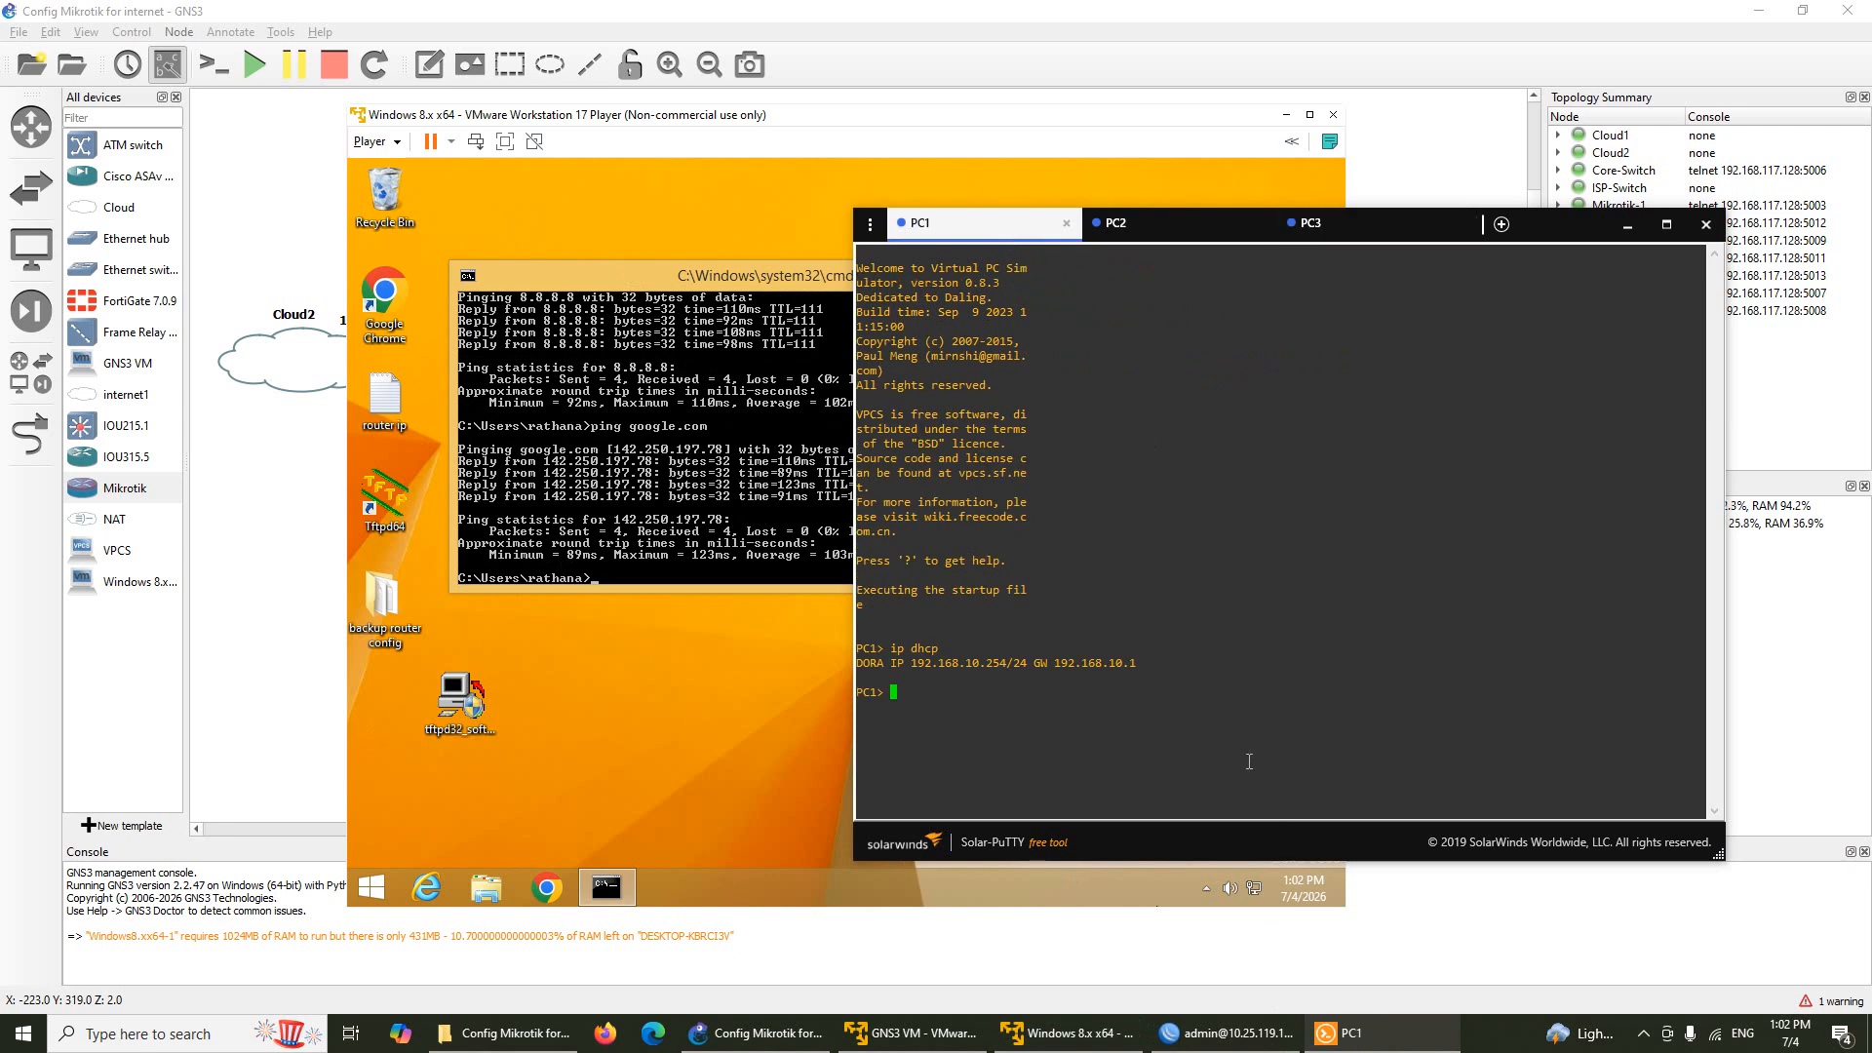
type("ping facebook.com")
key("Return")
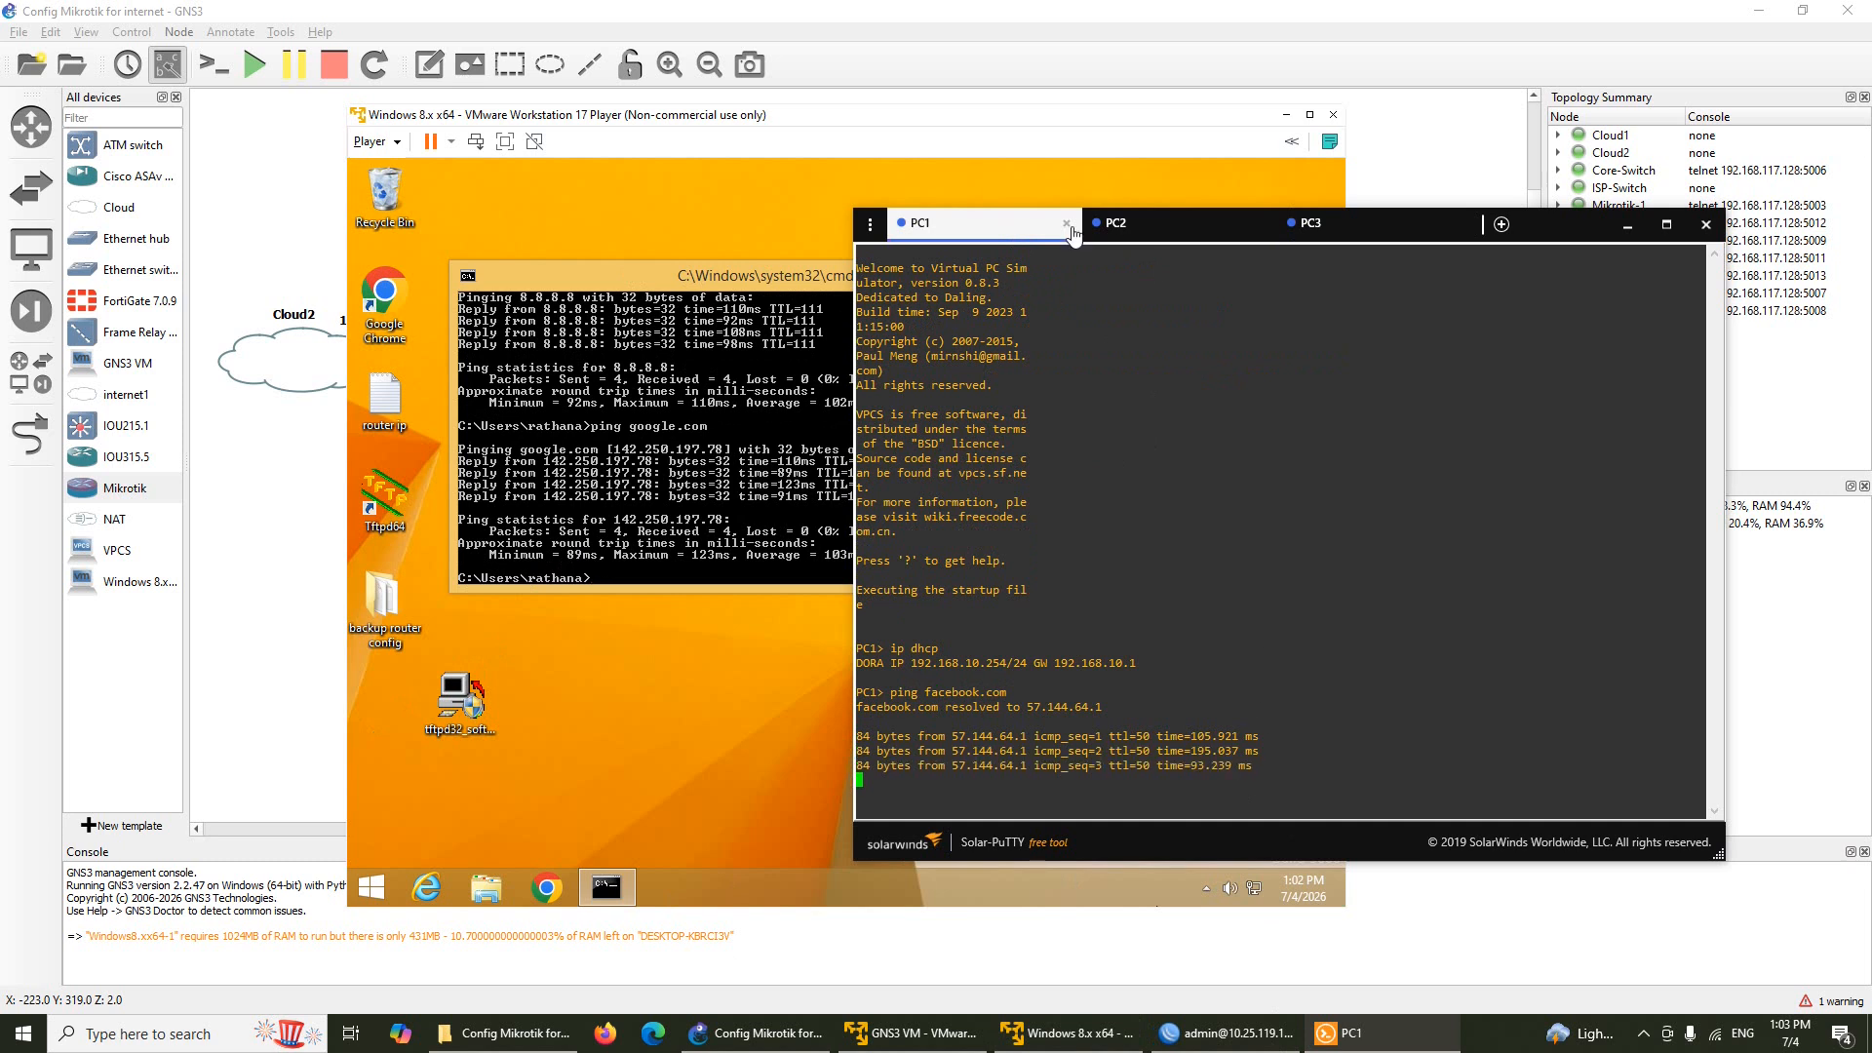
Minimize the Windows VM and Solar-PuTTY windows so the GNS3 topology shows
left_click_drag(1004, 234, 1004, 156)
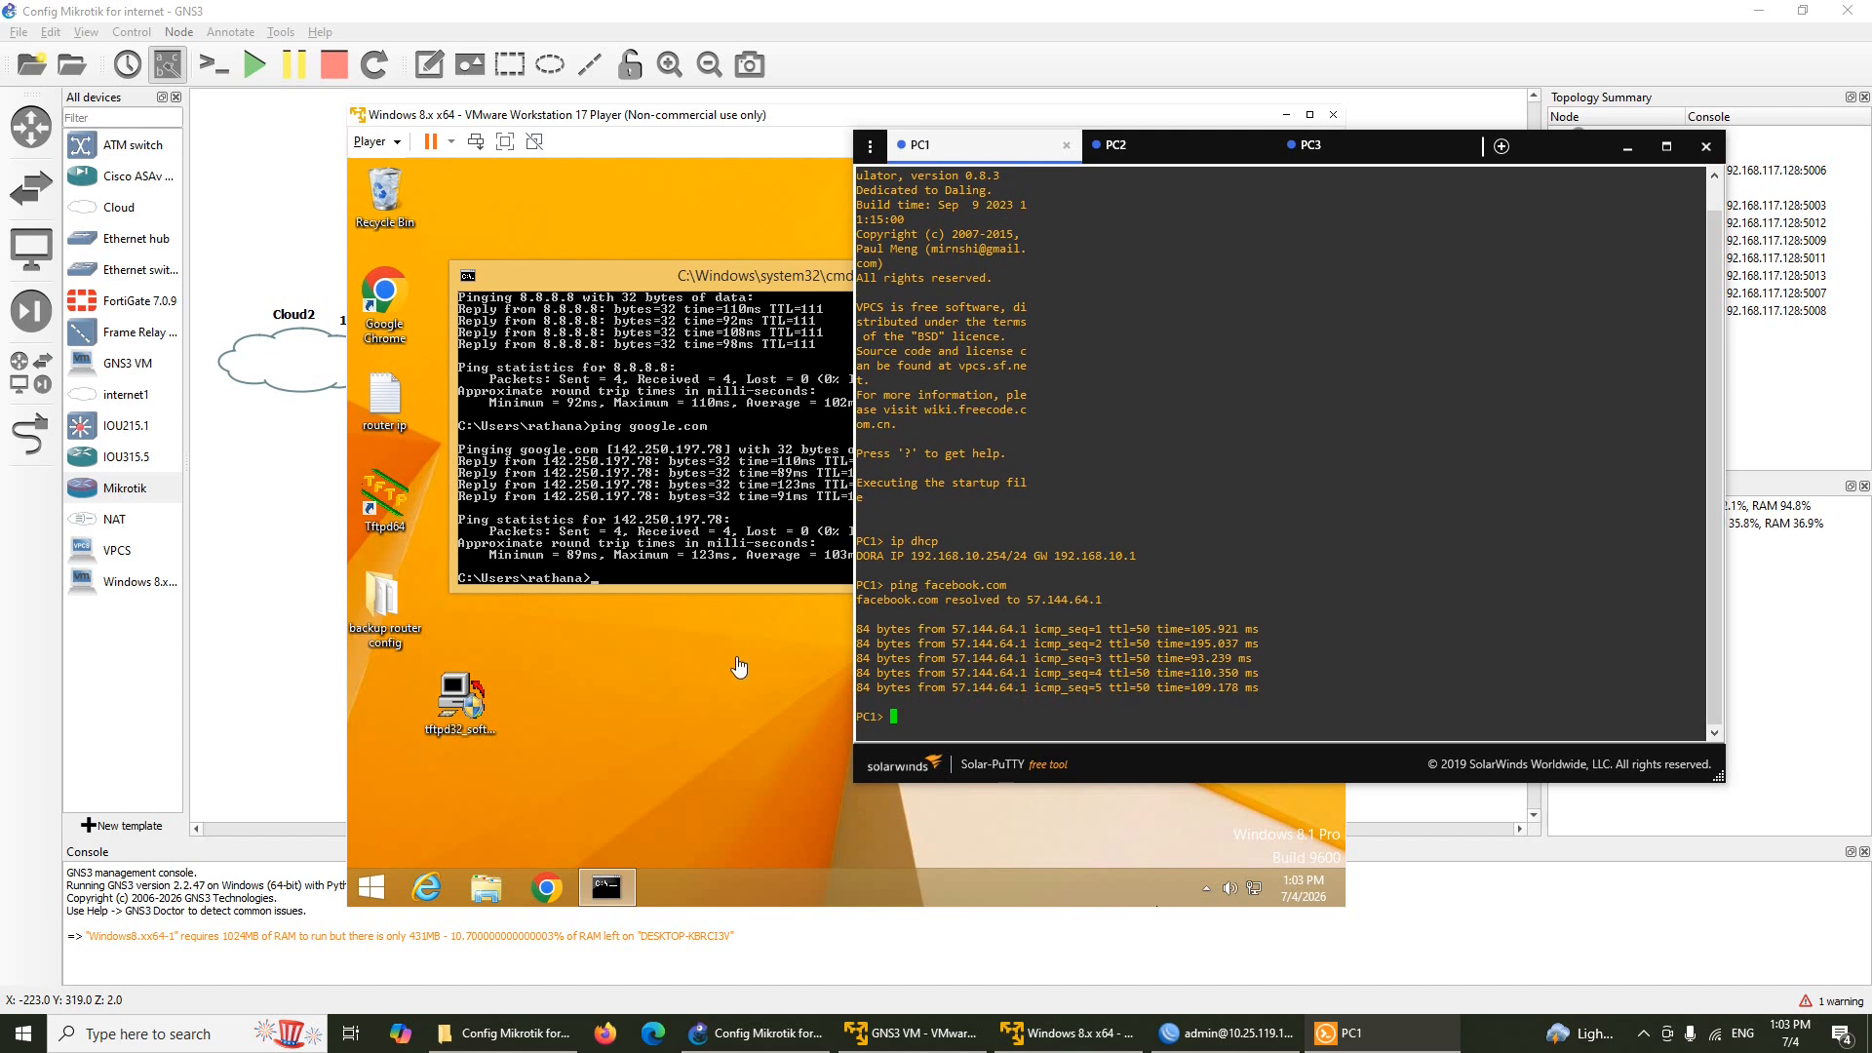
left_click(738, 663)
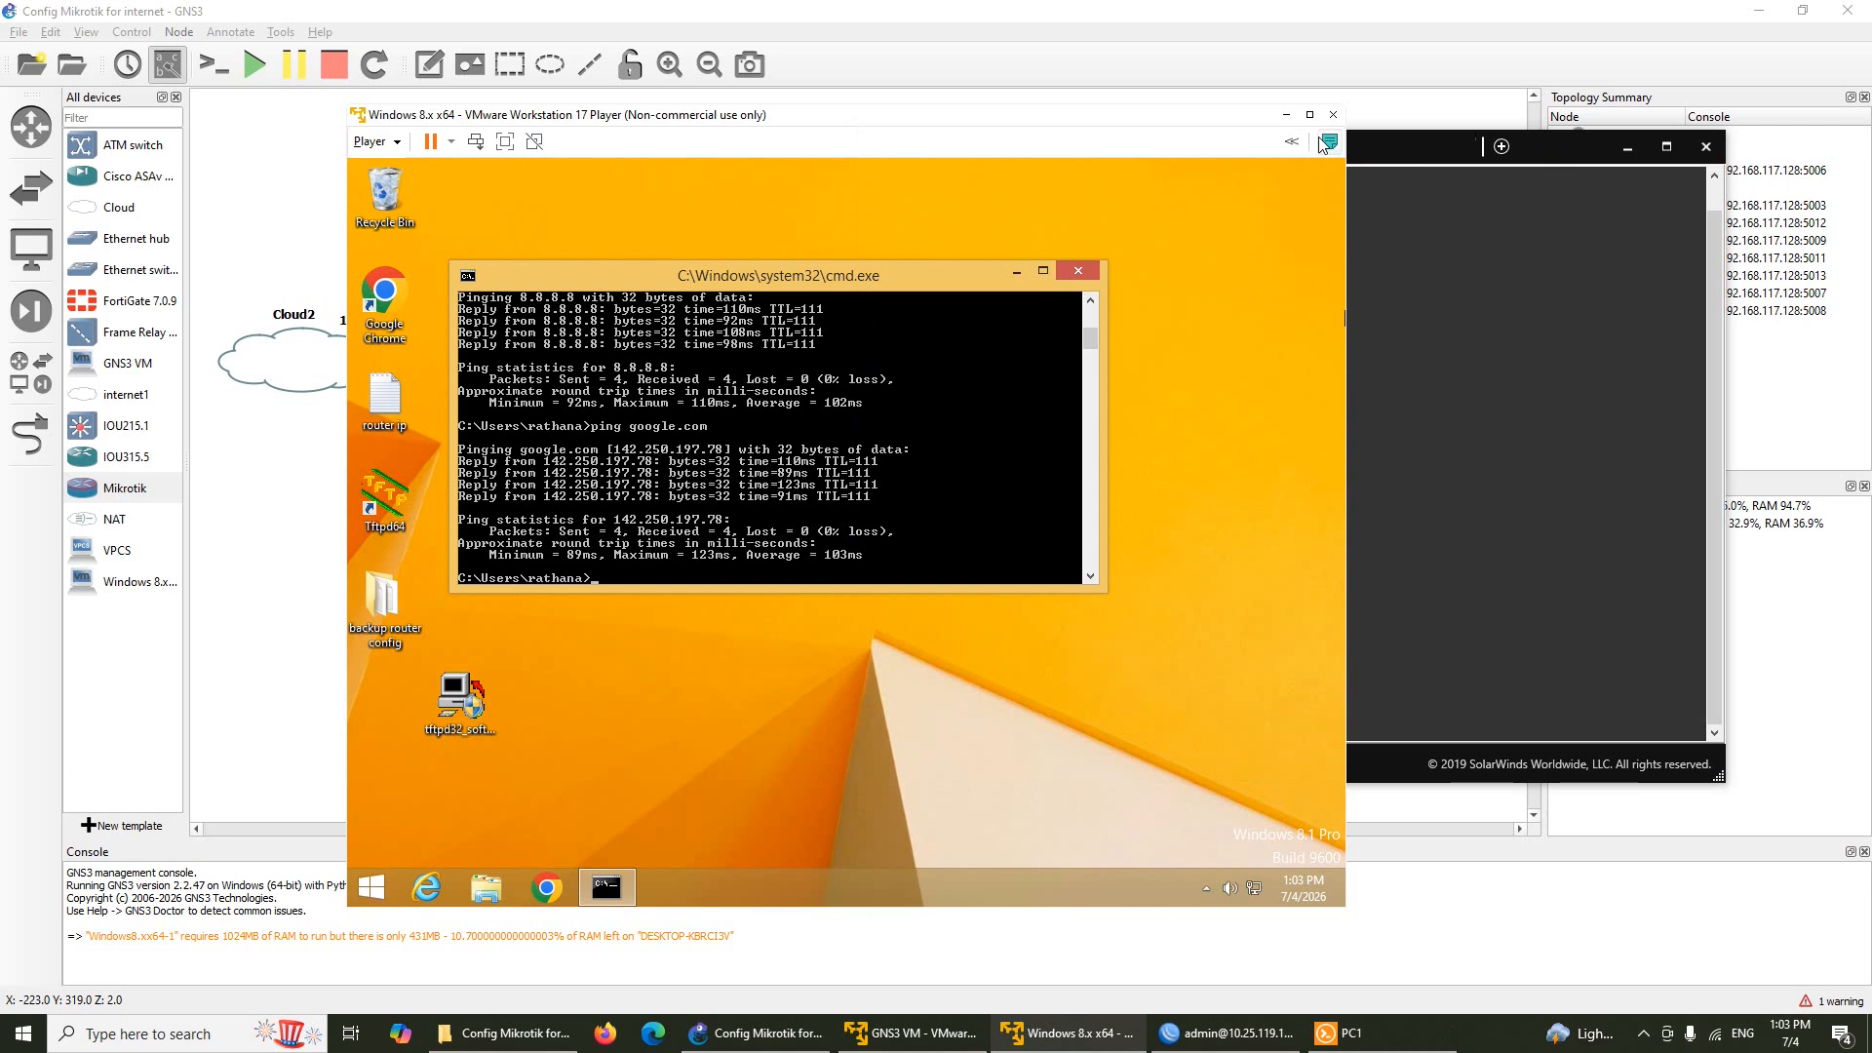
left_click(1286, 114)
left_click(1629, 148)
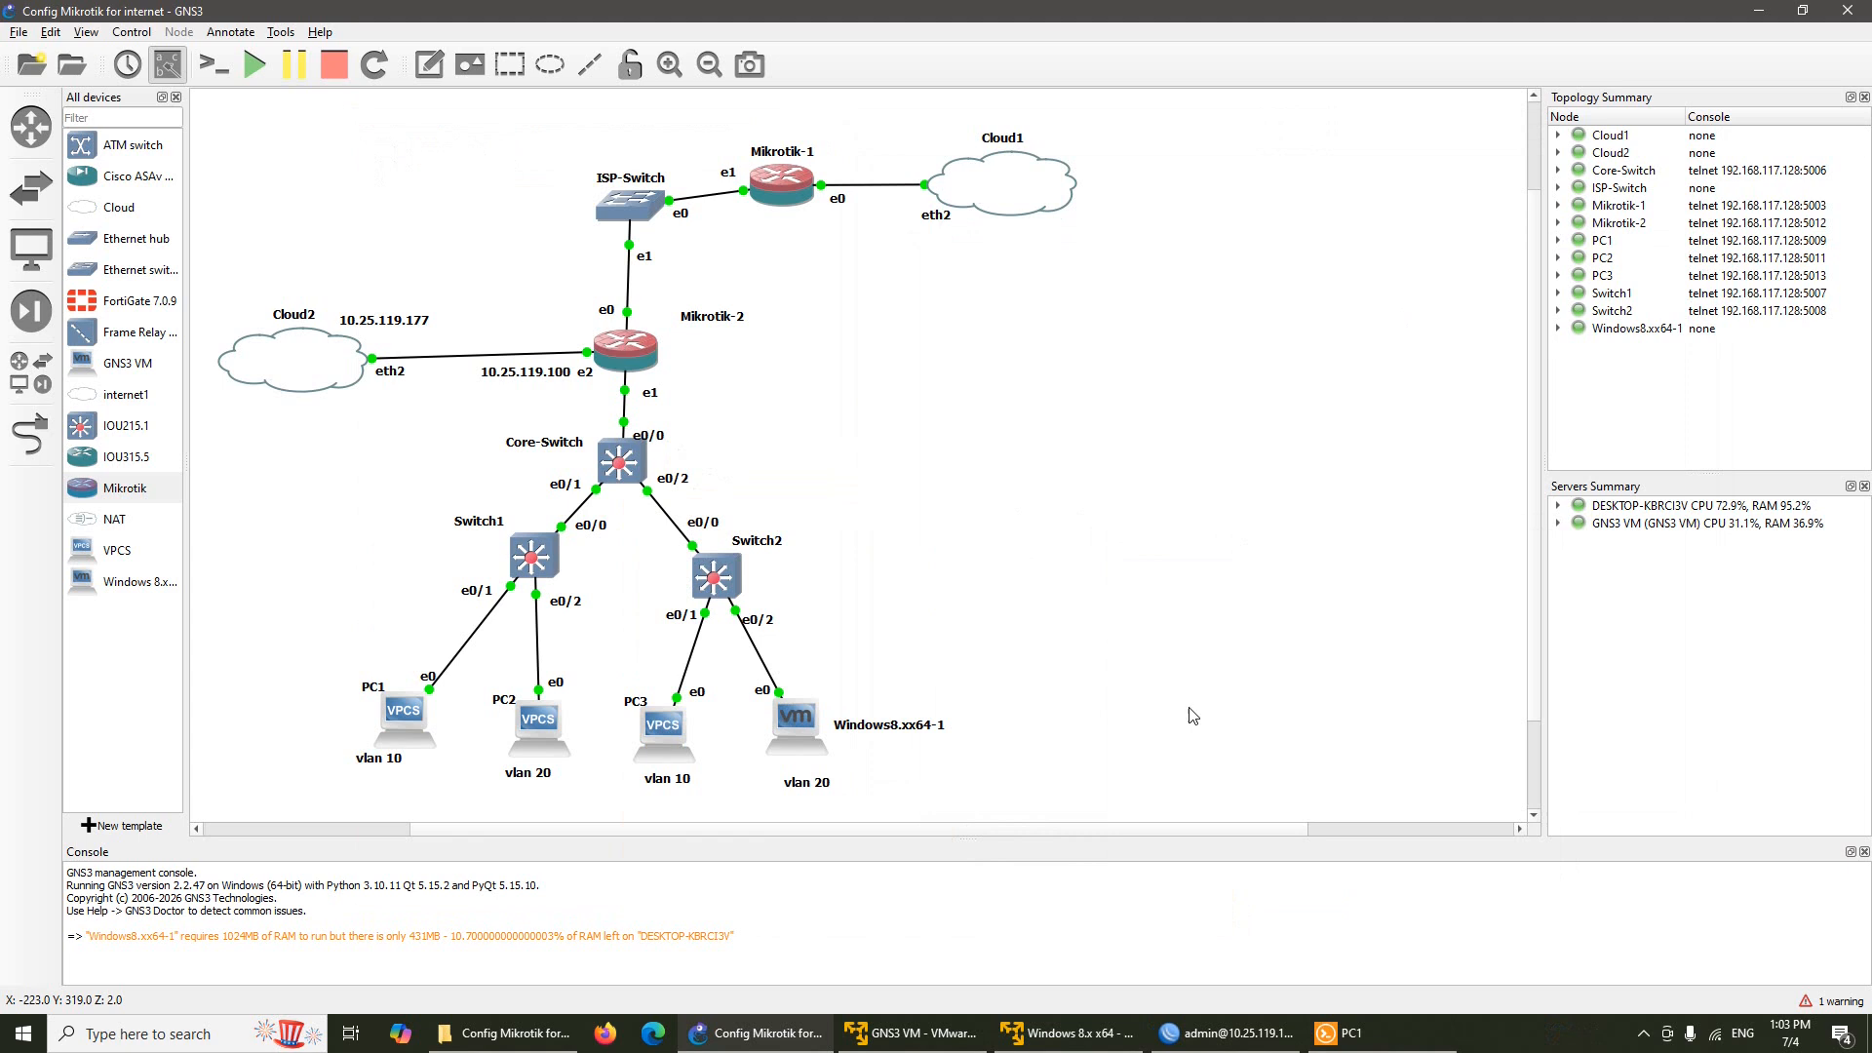
Check PC2's DHCP address, then ping 192.168.20.254 from PC1 and get five replies
left_click(1383, 1032)
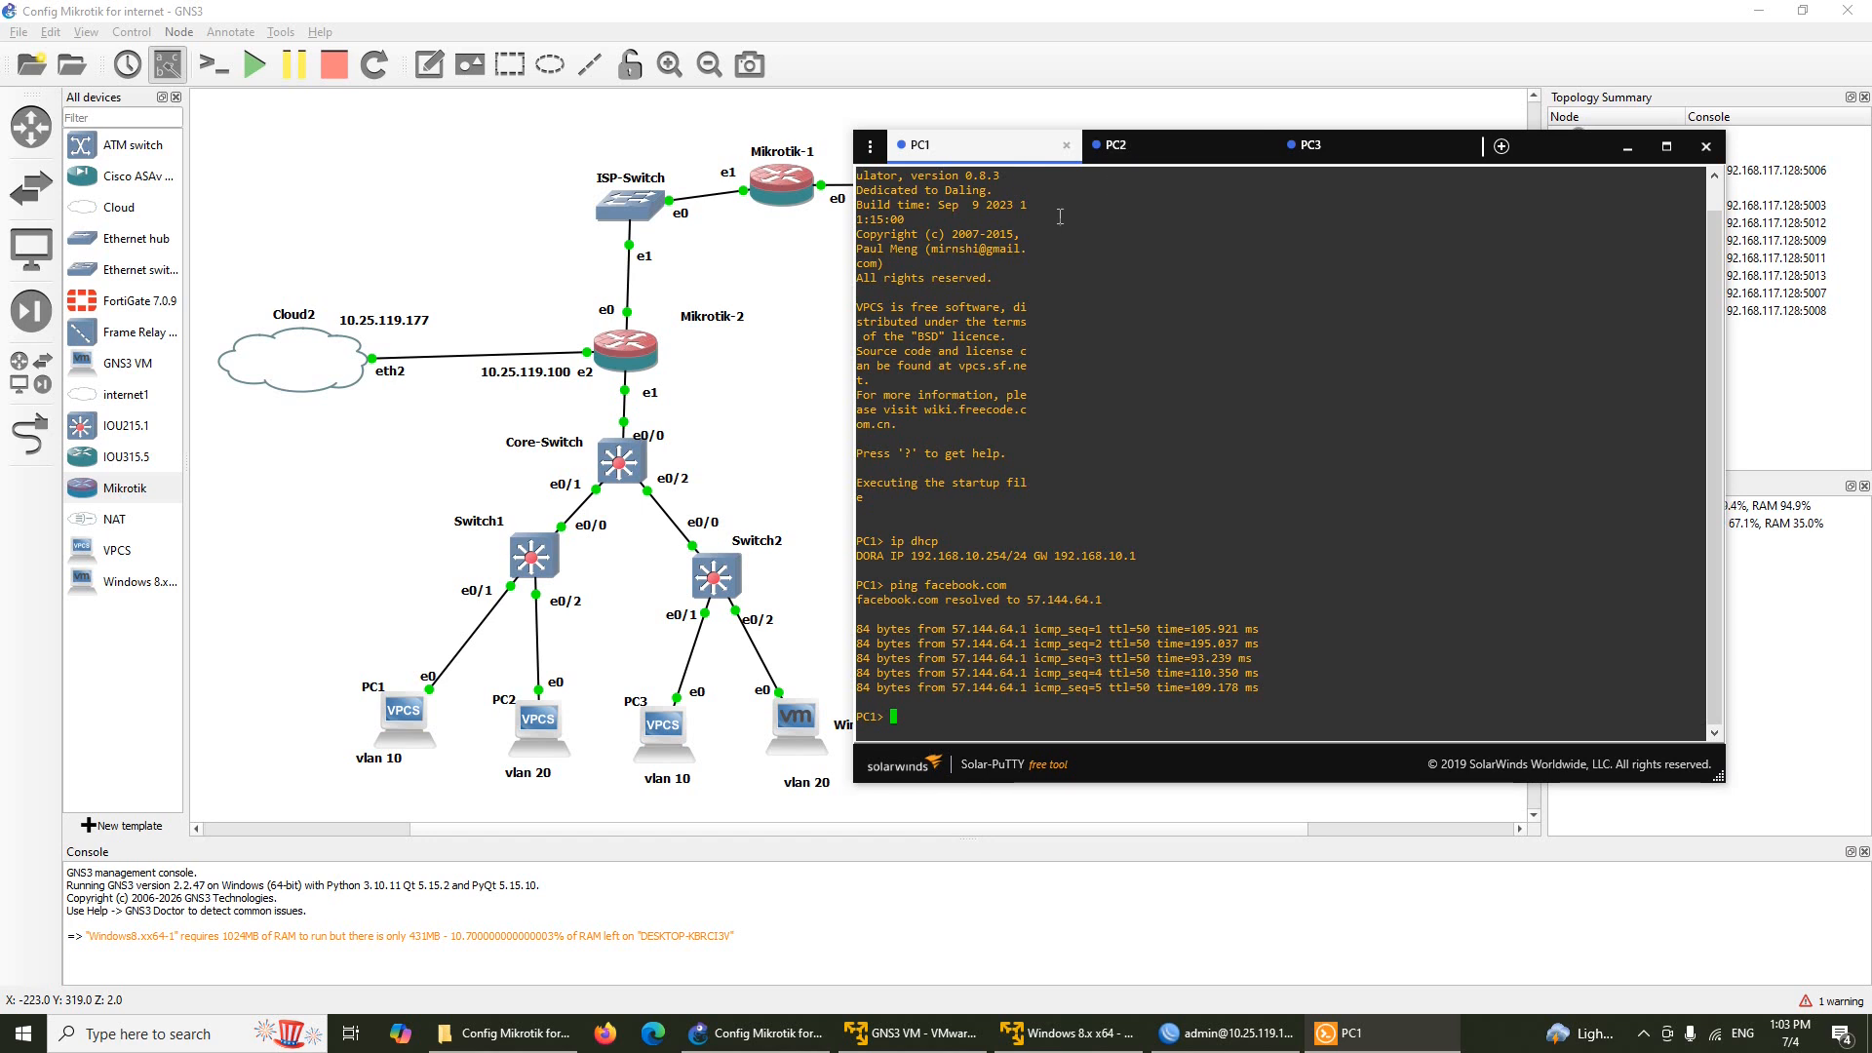
left_click(1151, 154)
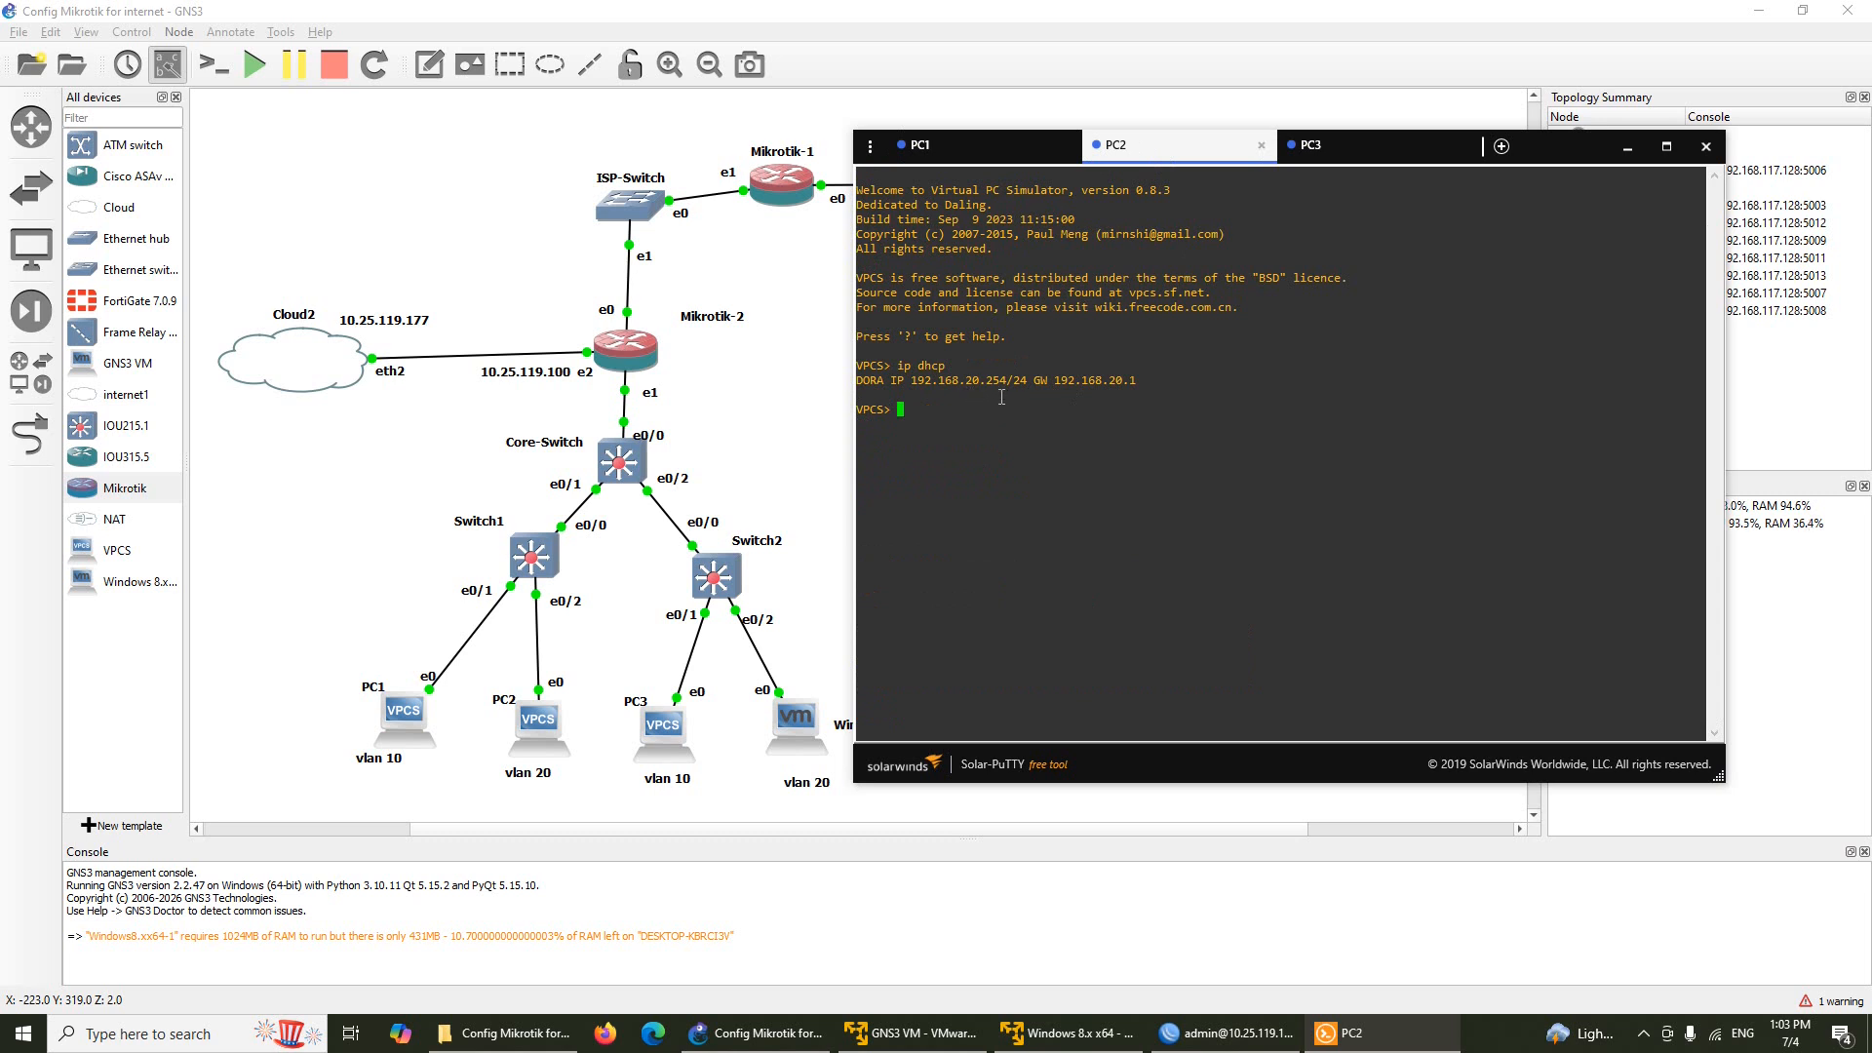
left_click(991, 156)
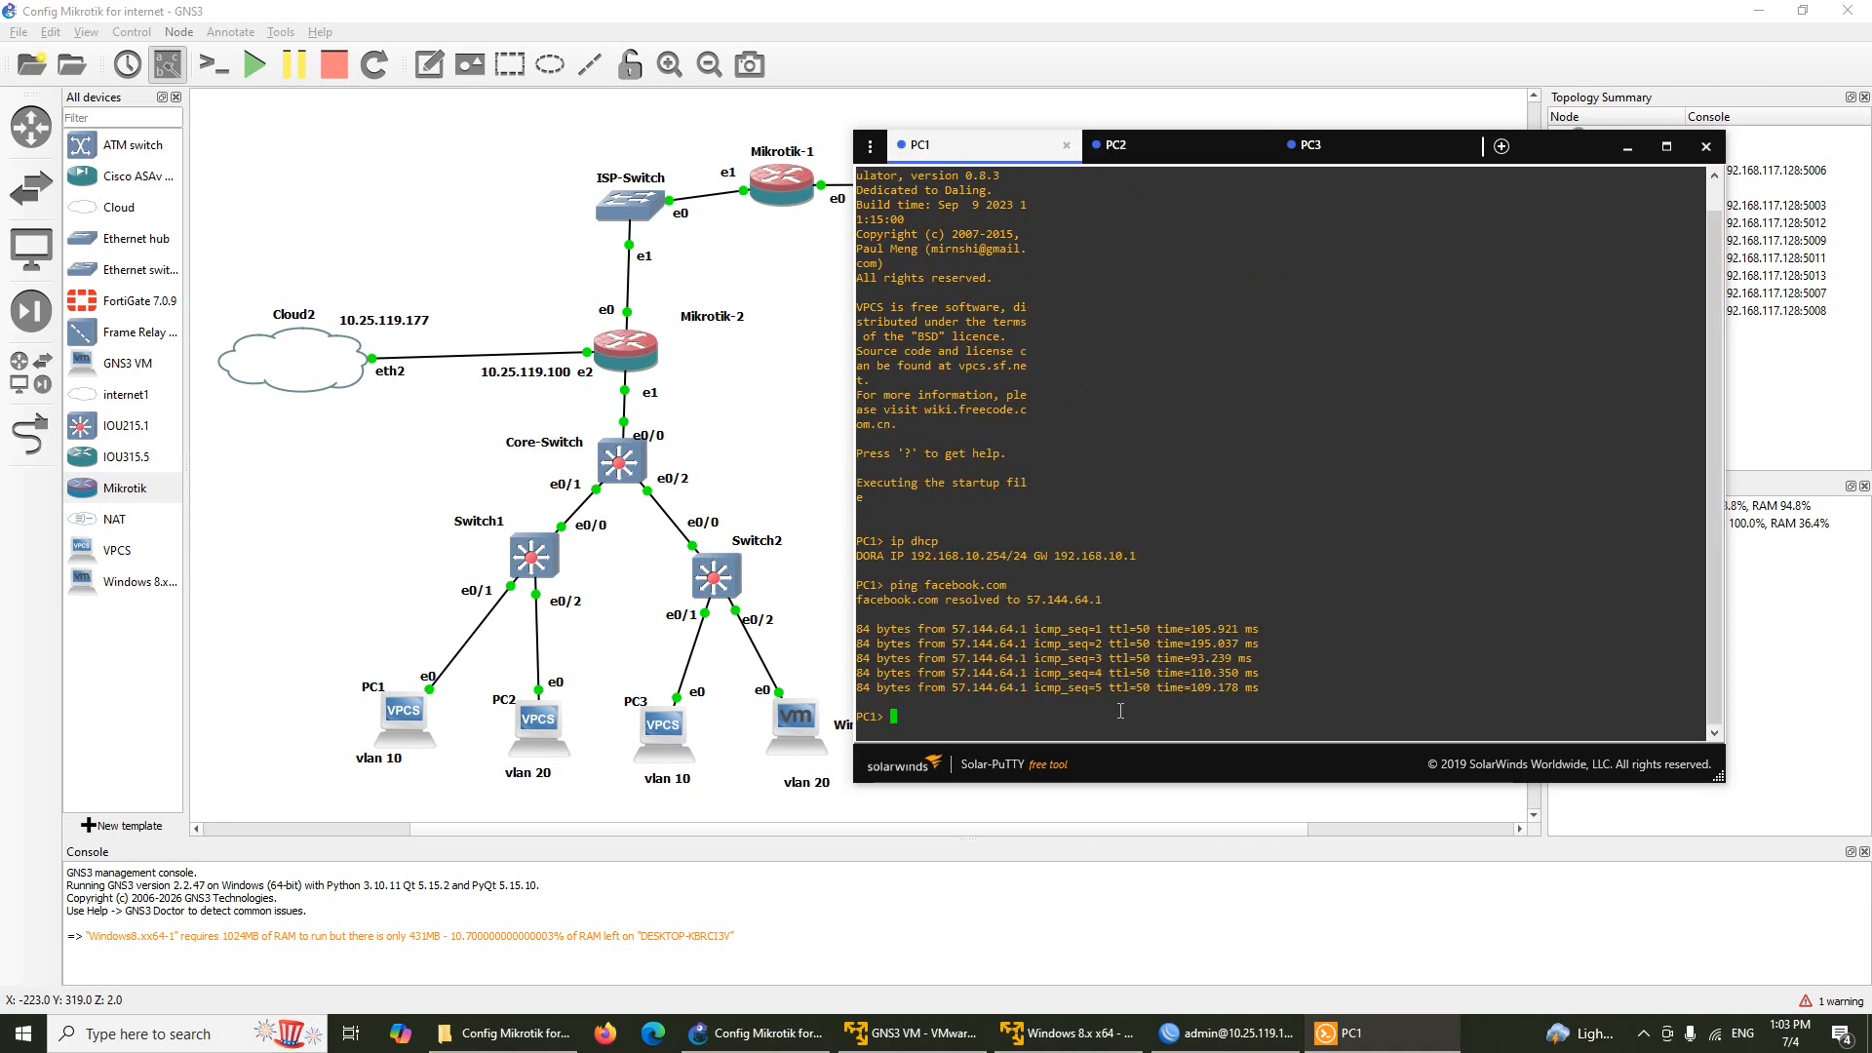
type("ping")
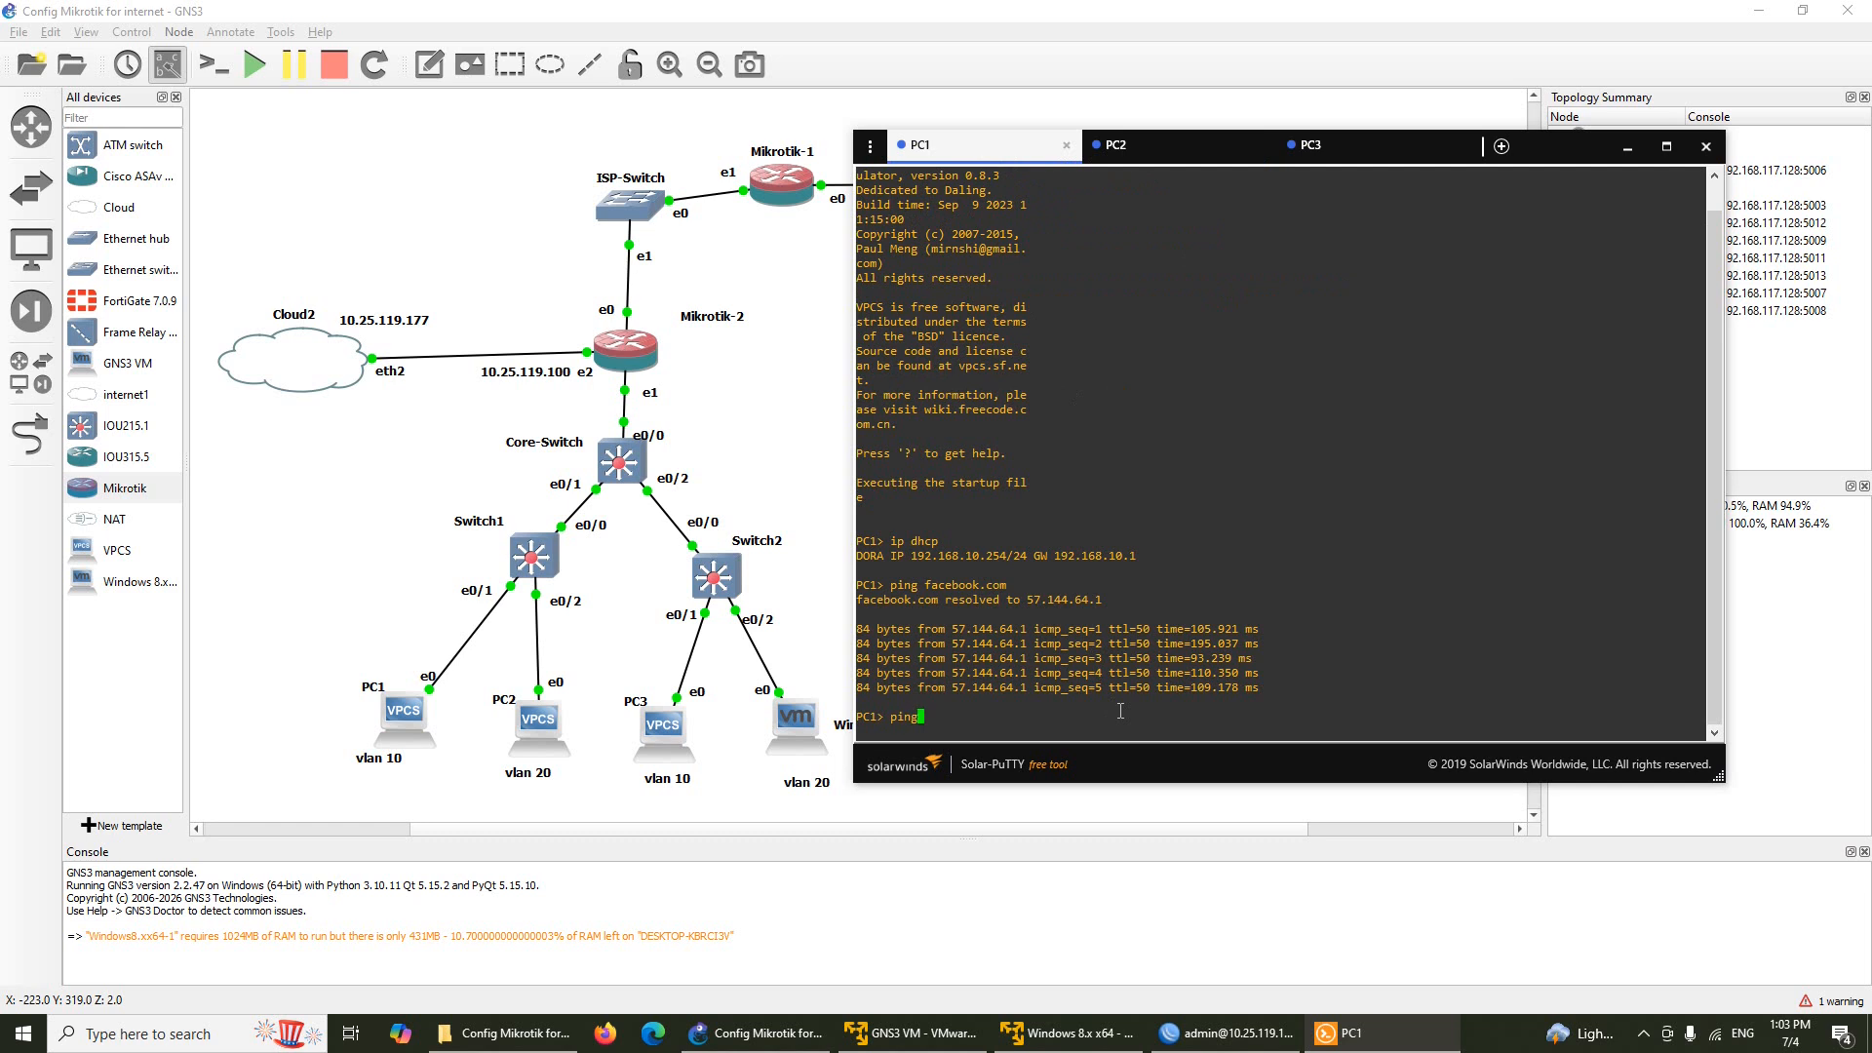
type(" 192.168.20.254")
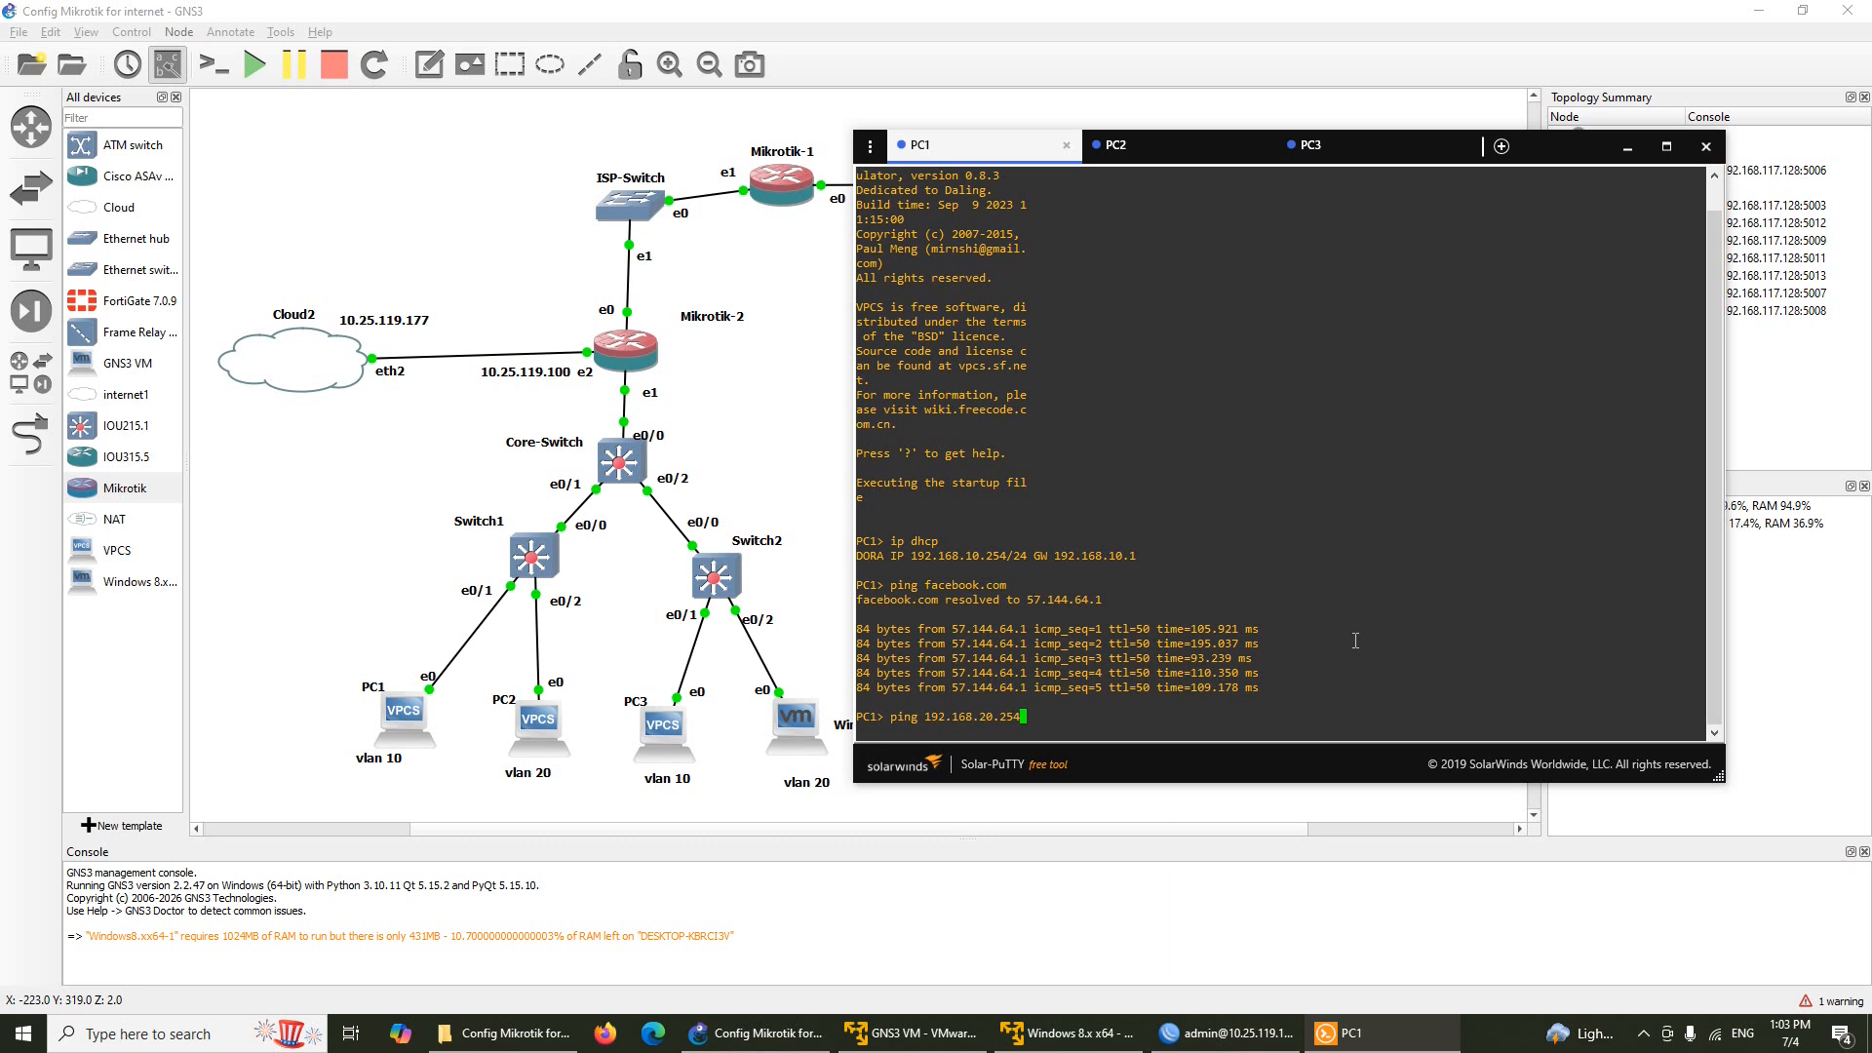
key("Return")
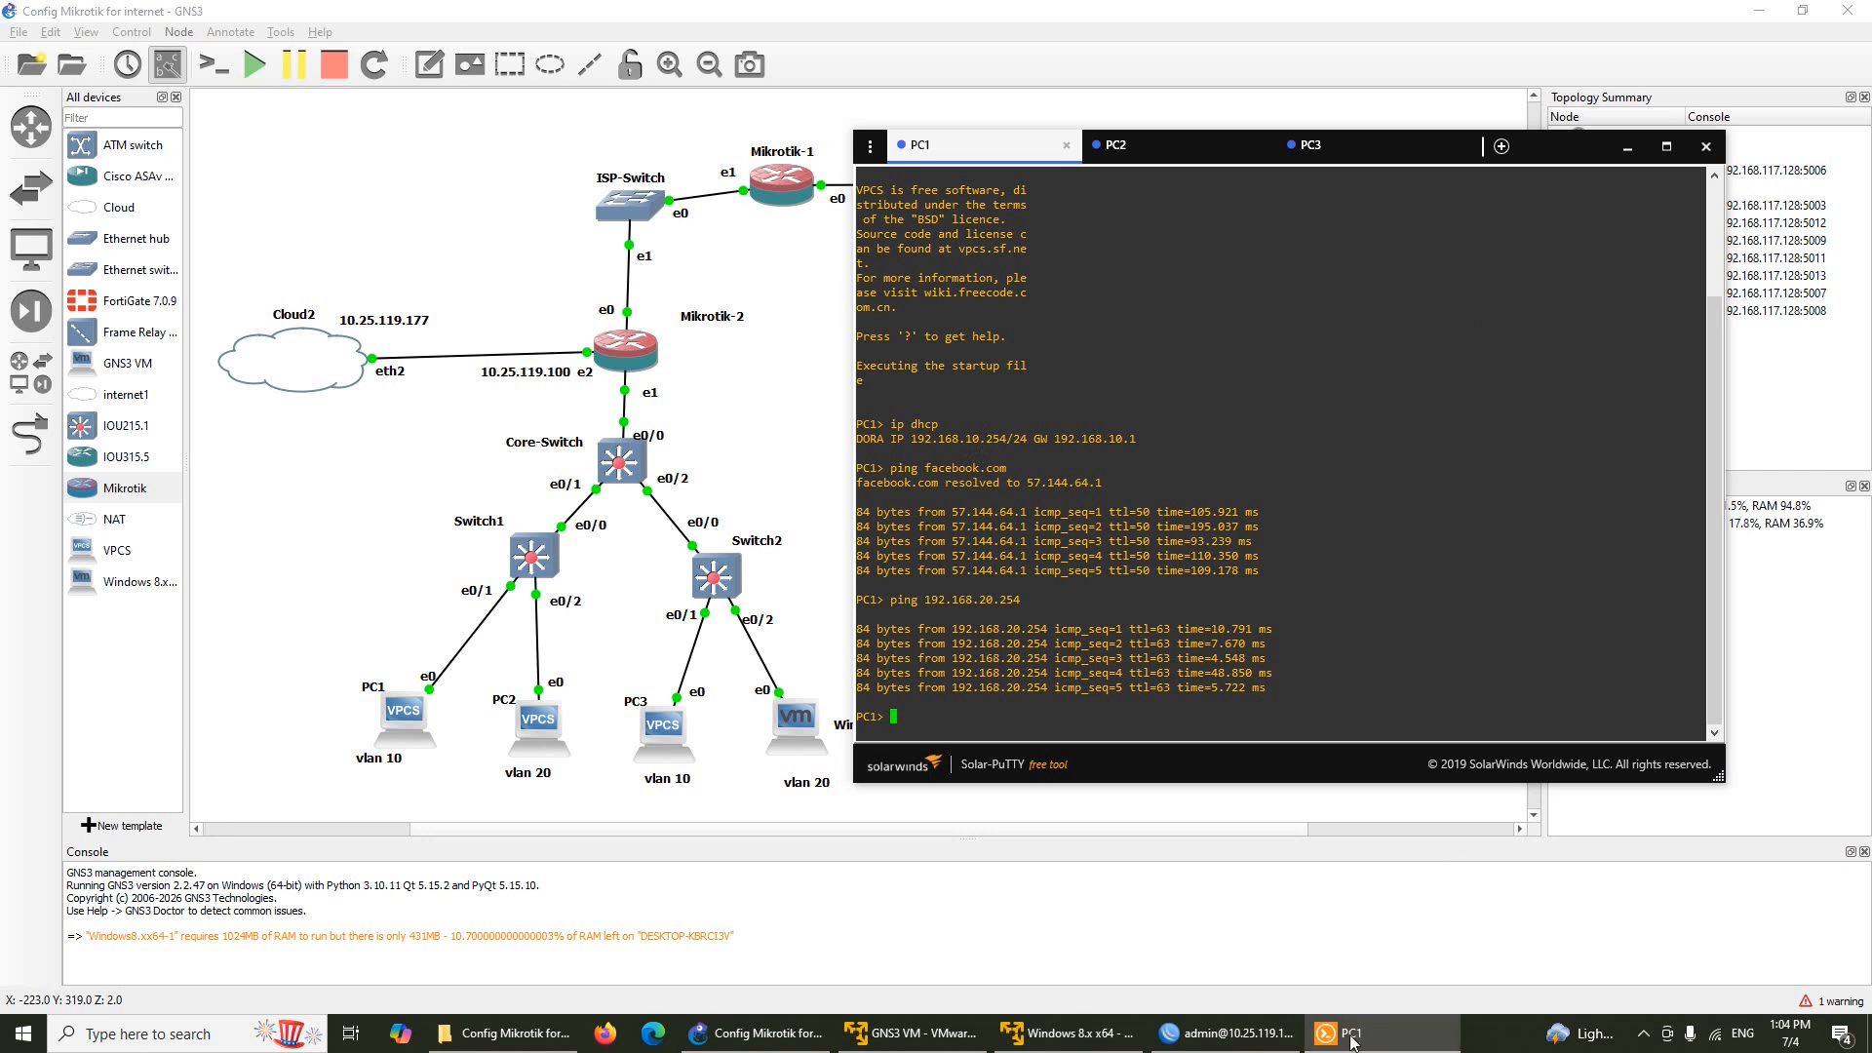
Enlarge the Windows VM's cmd window and ping 192.168.10.254, receiving 4 of 4 replies
mouse_move(1058, 1034)
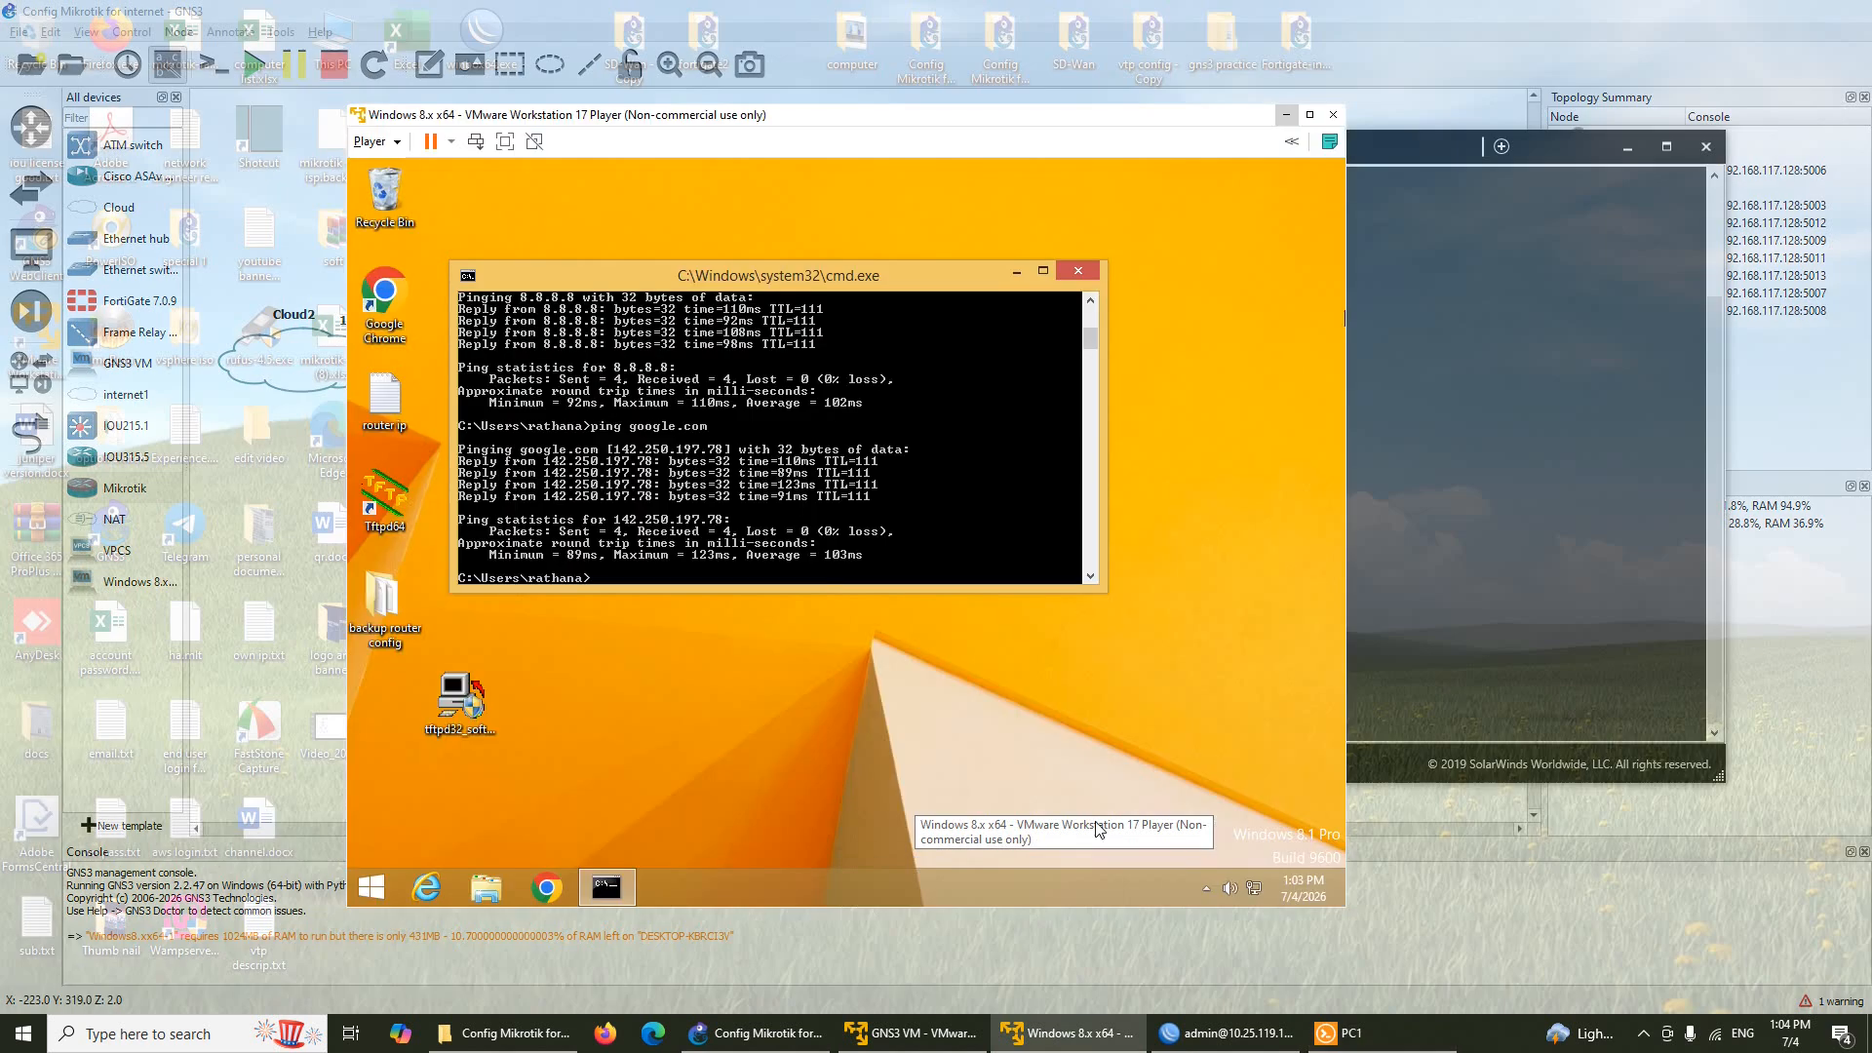
left_click(1099, 828)
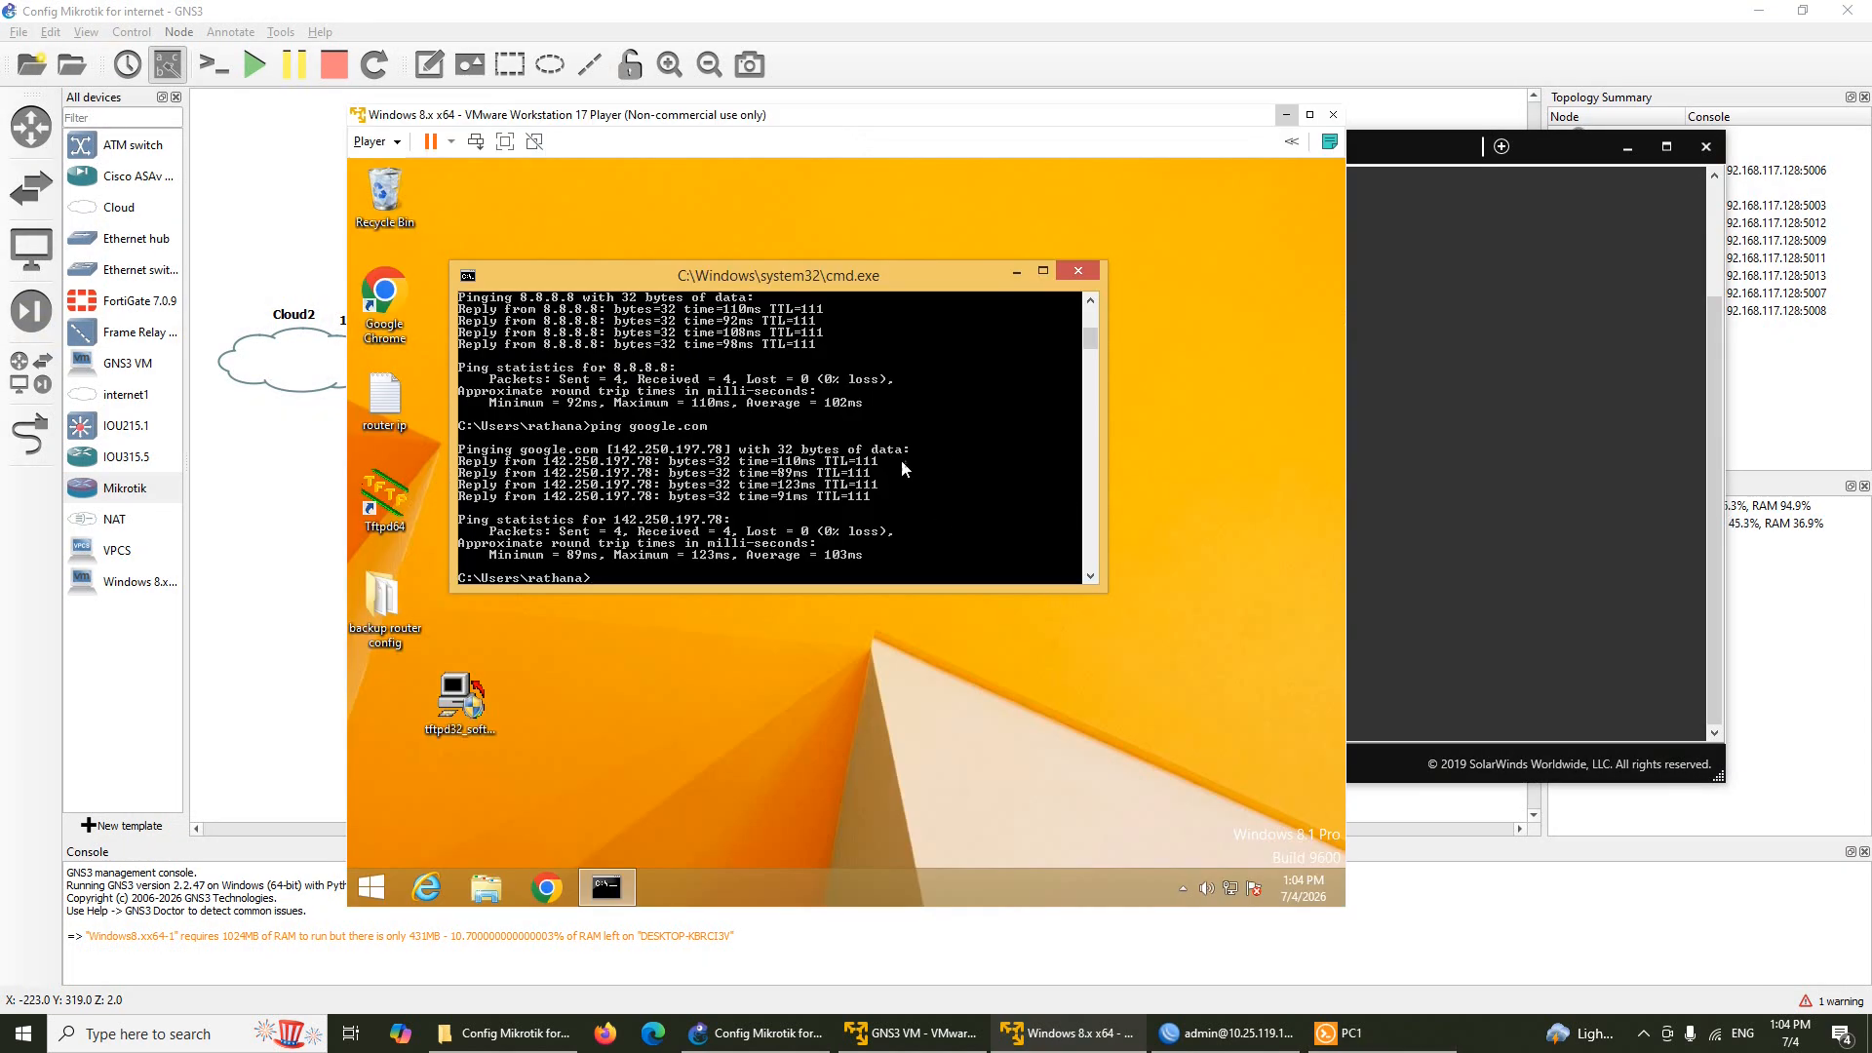
scroll(909, 475, "up", 3)
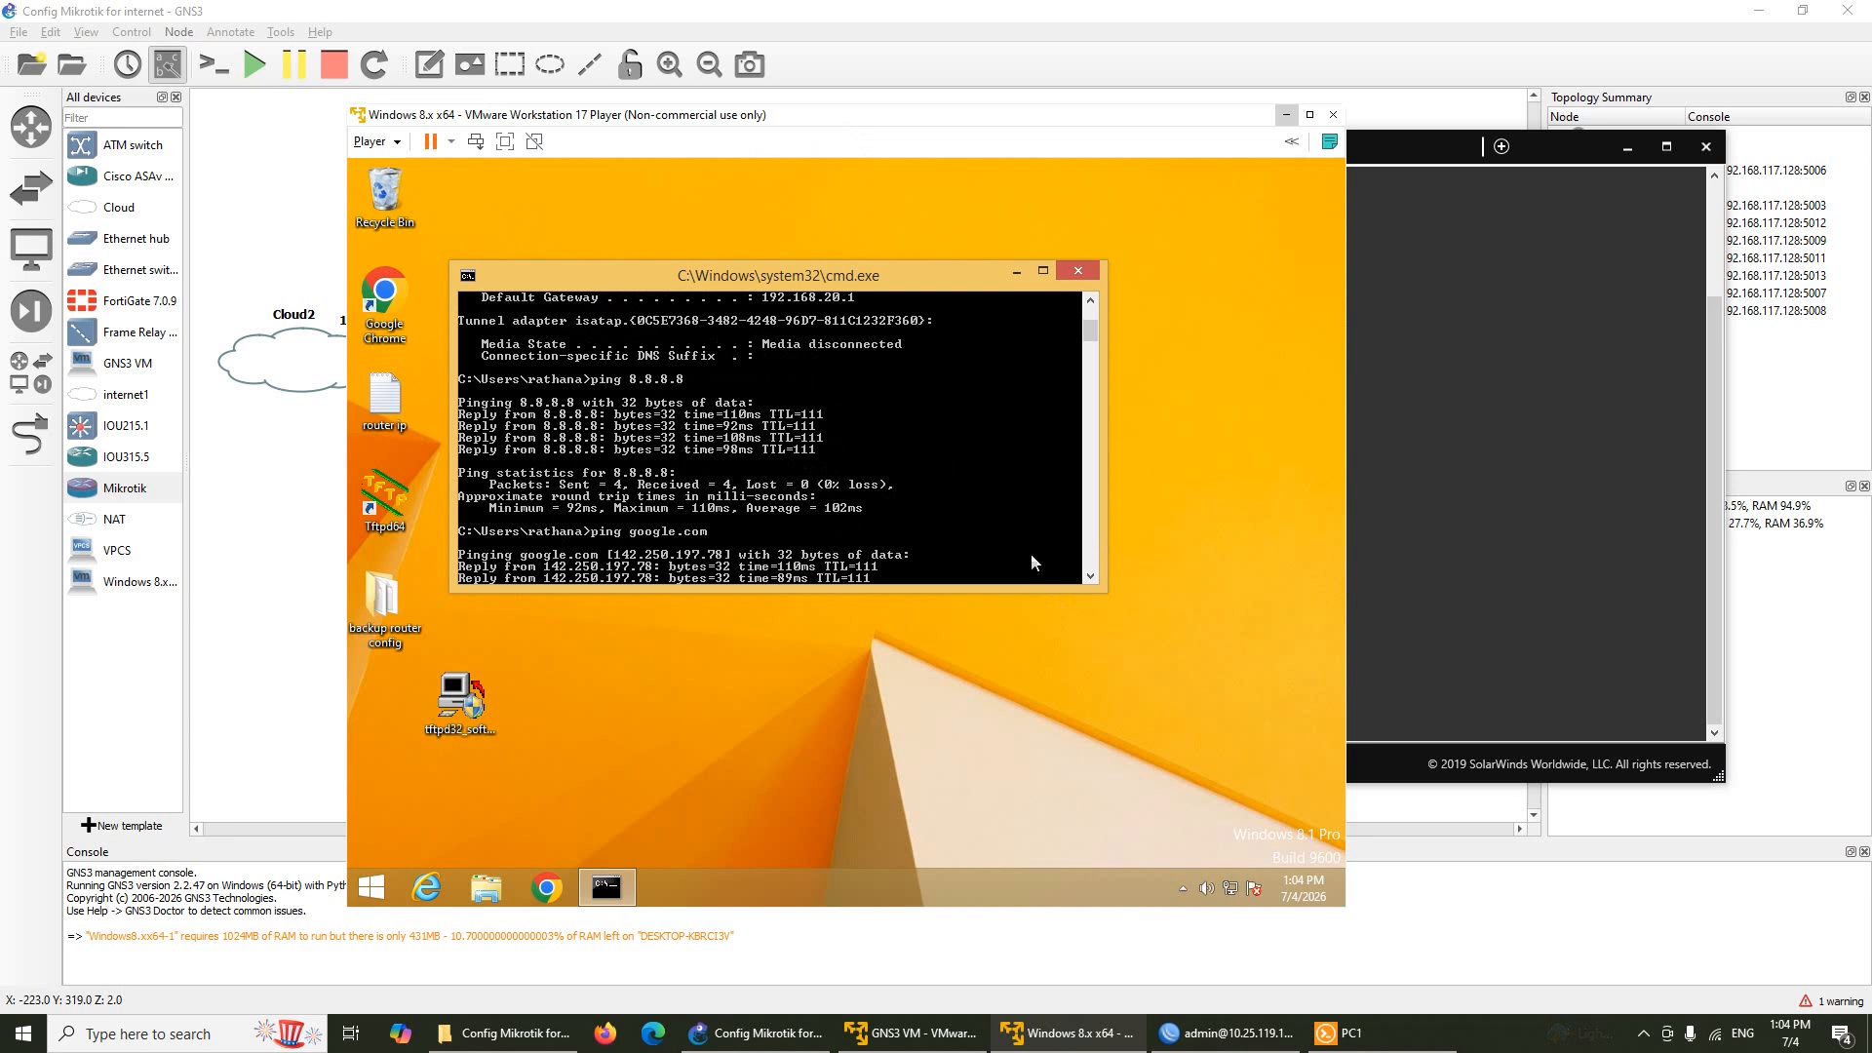
left_click_drag(1106, 591, 1141, 710)
scroll(1011, 600, "up", 1)
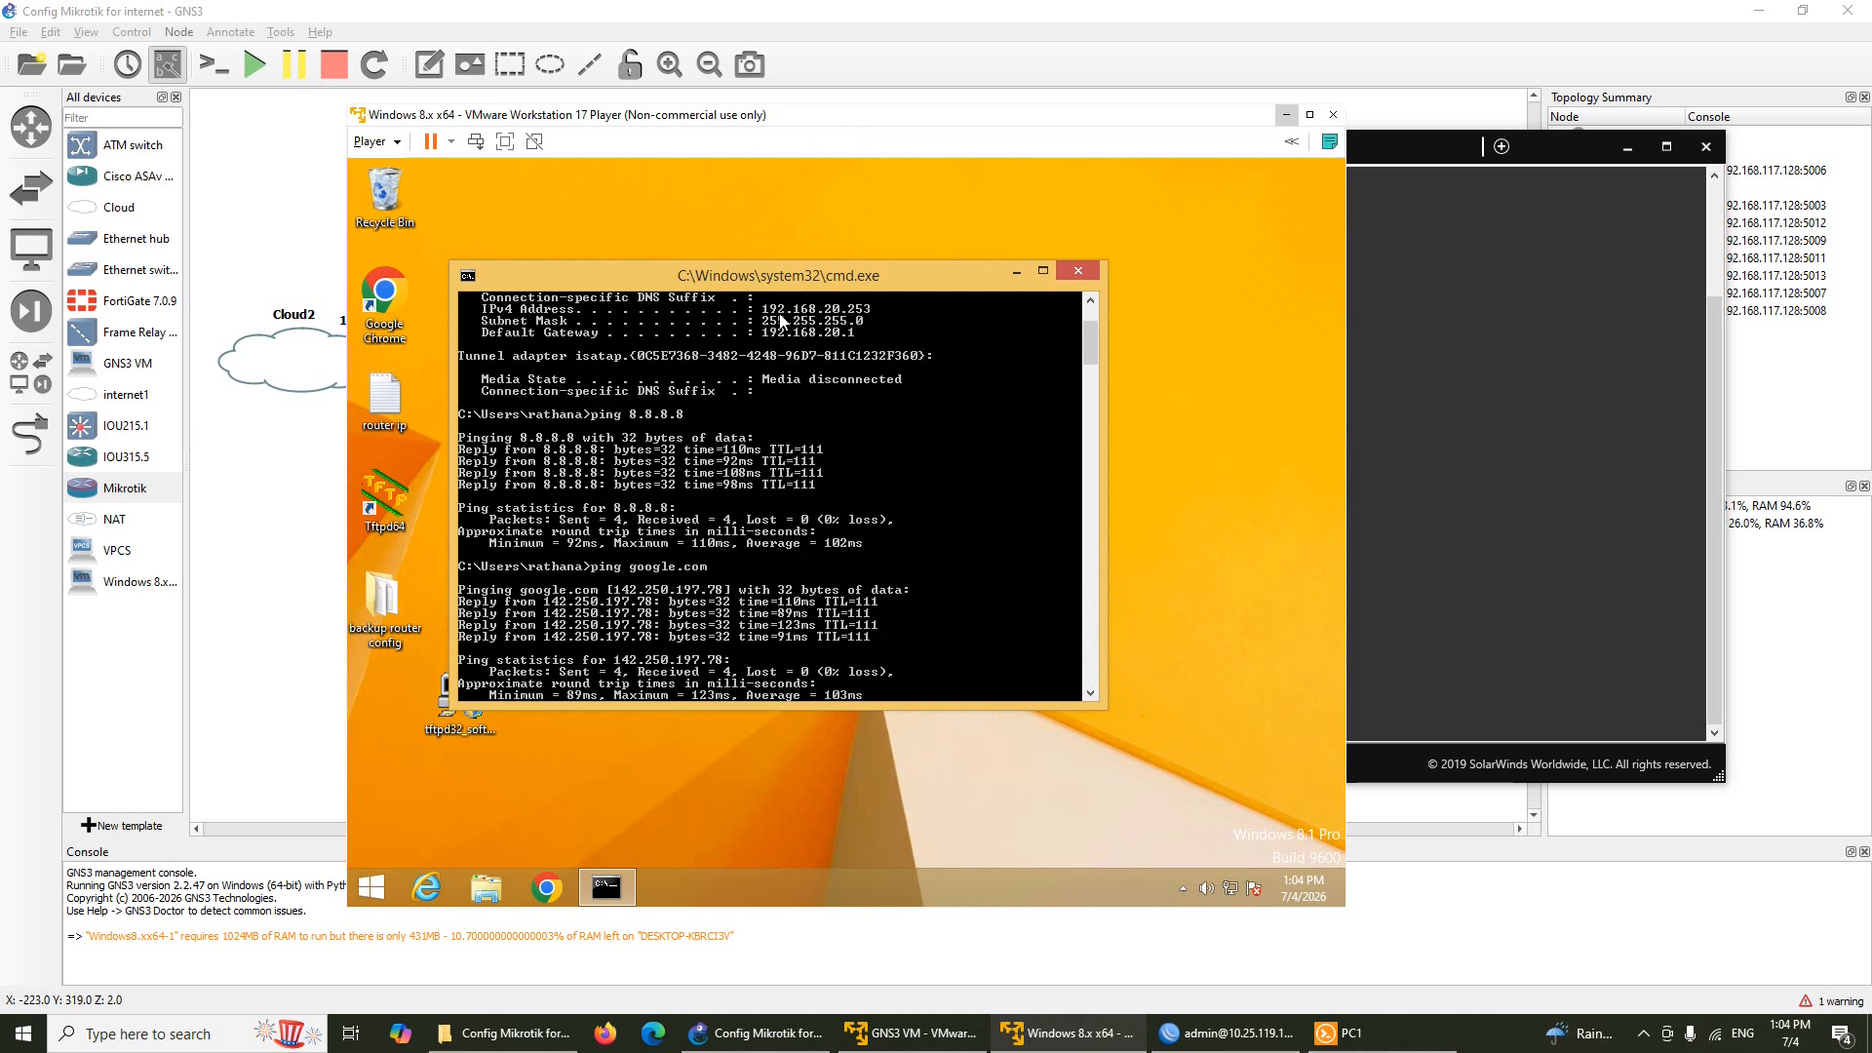
scroll(1003, 651, "down", 9)
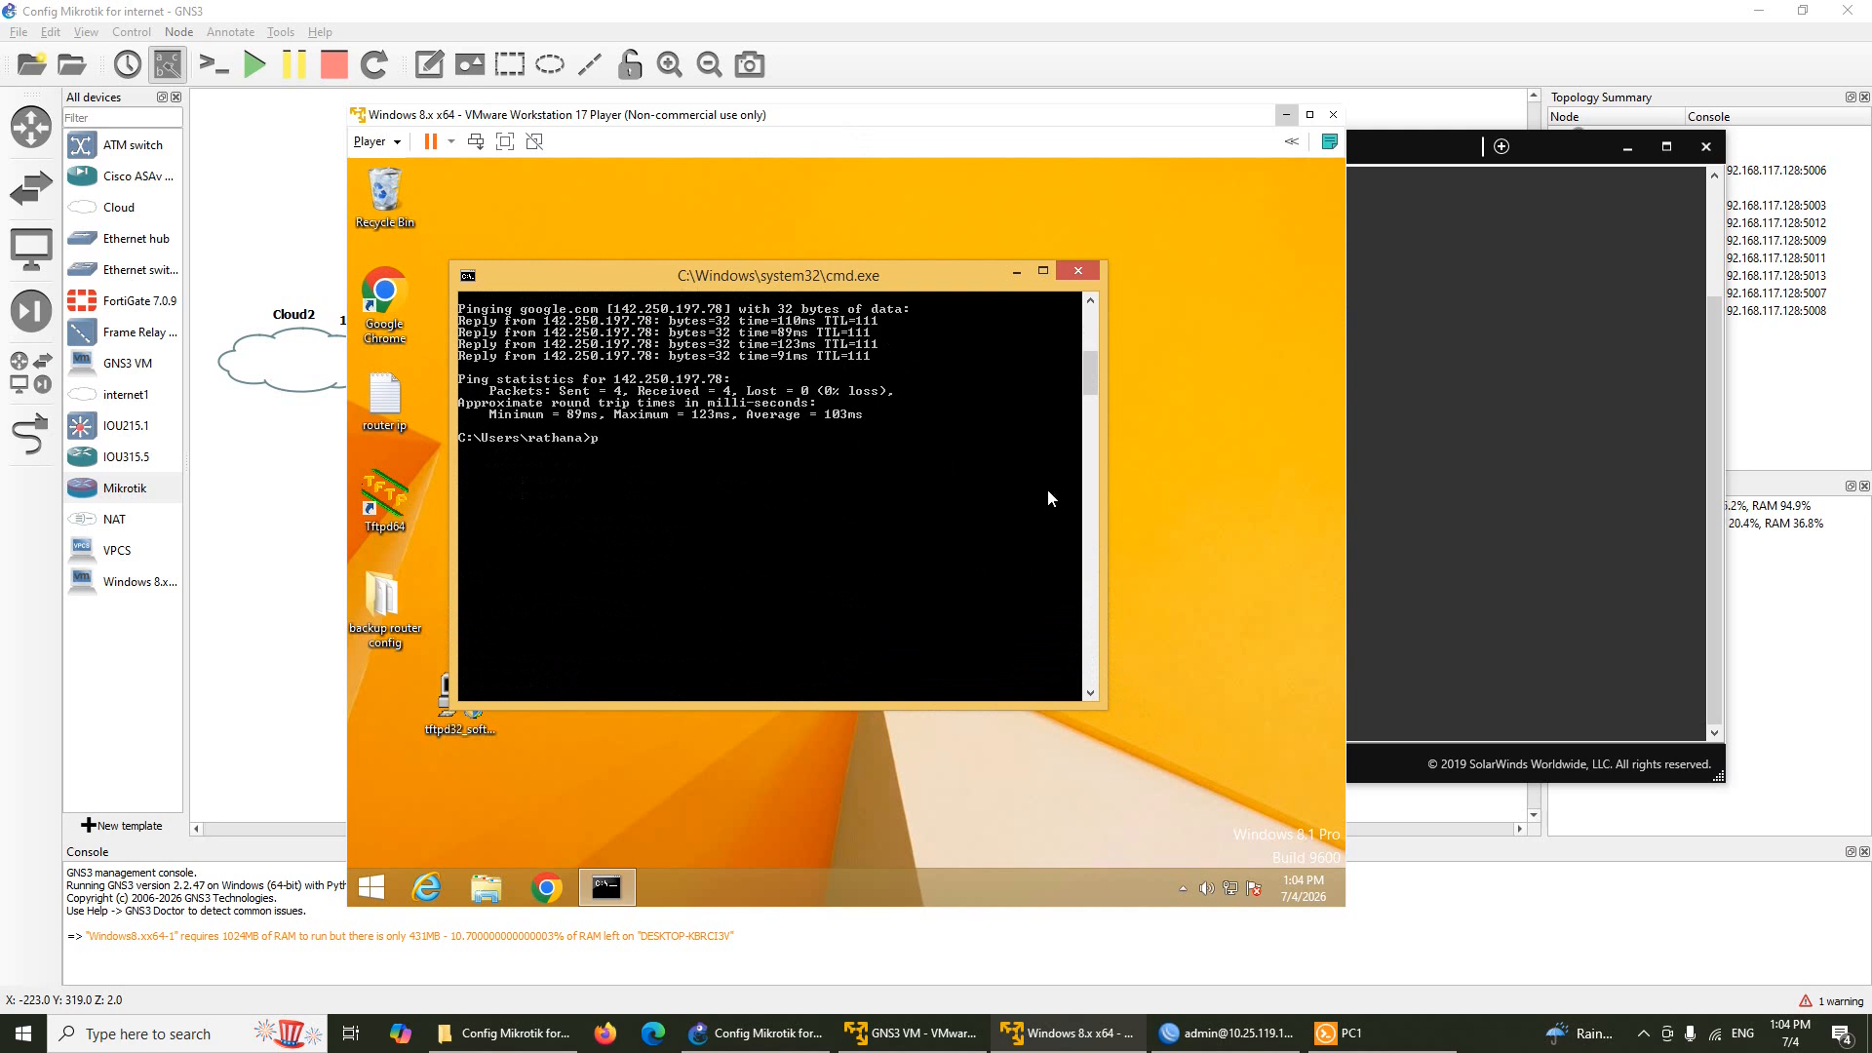
type("ng 192.168.10.254")
key("Return")
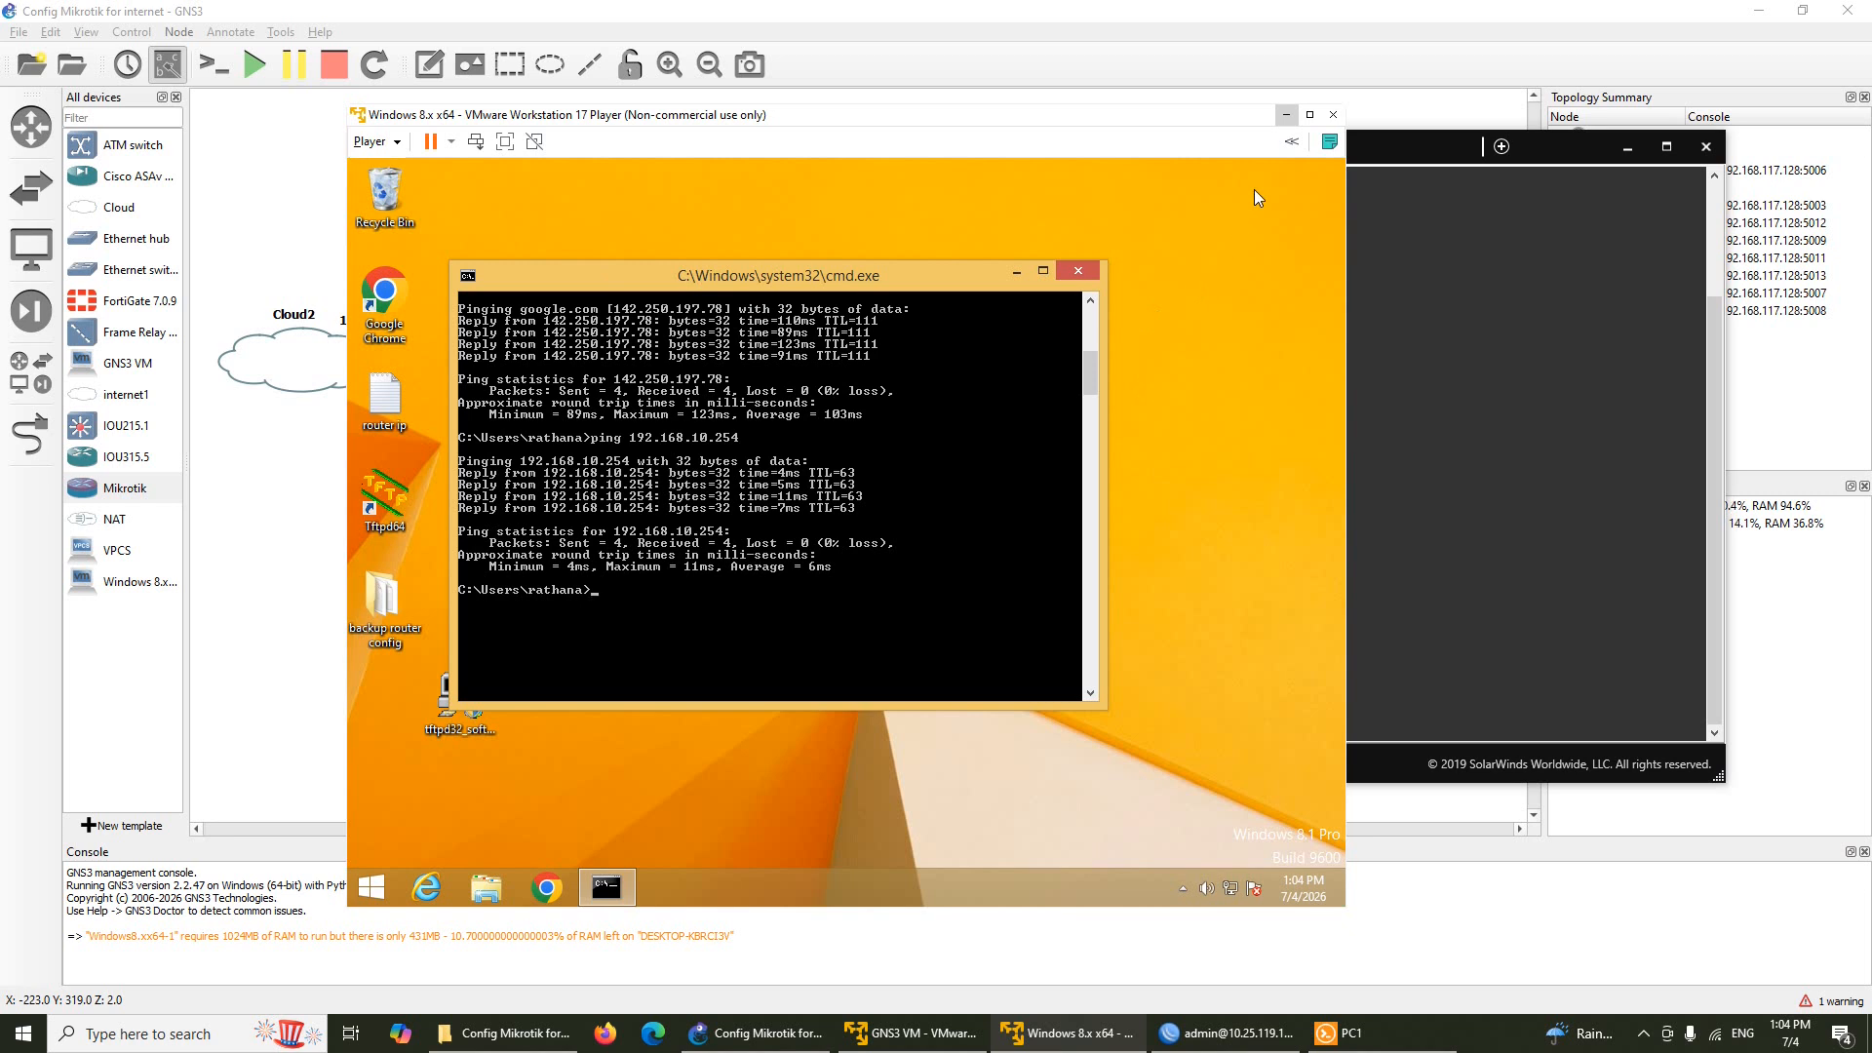
Minimize the Windows VM and bring the GNS3 lab topology in front of Solar-PuTTY
left_click(1284, 119)
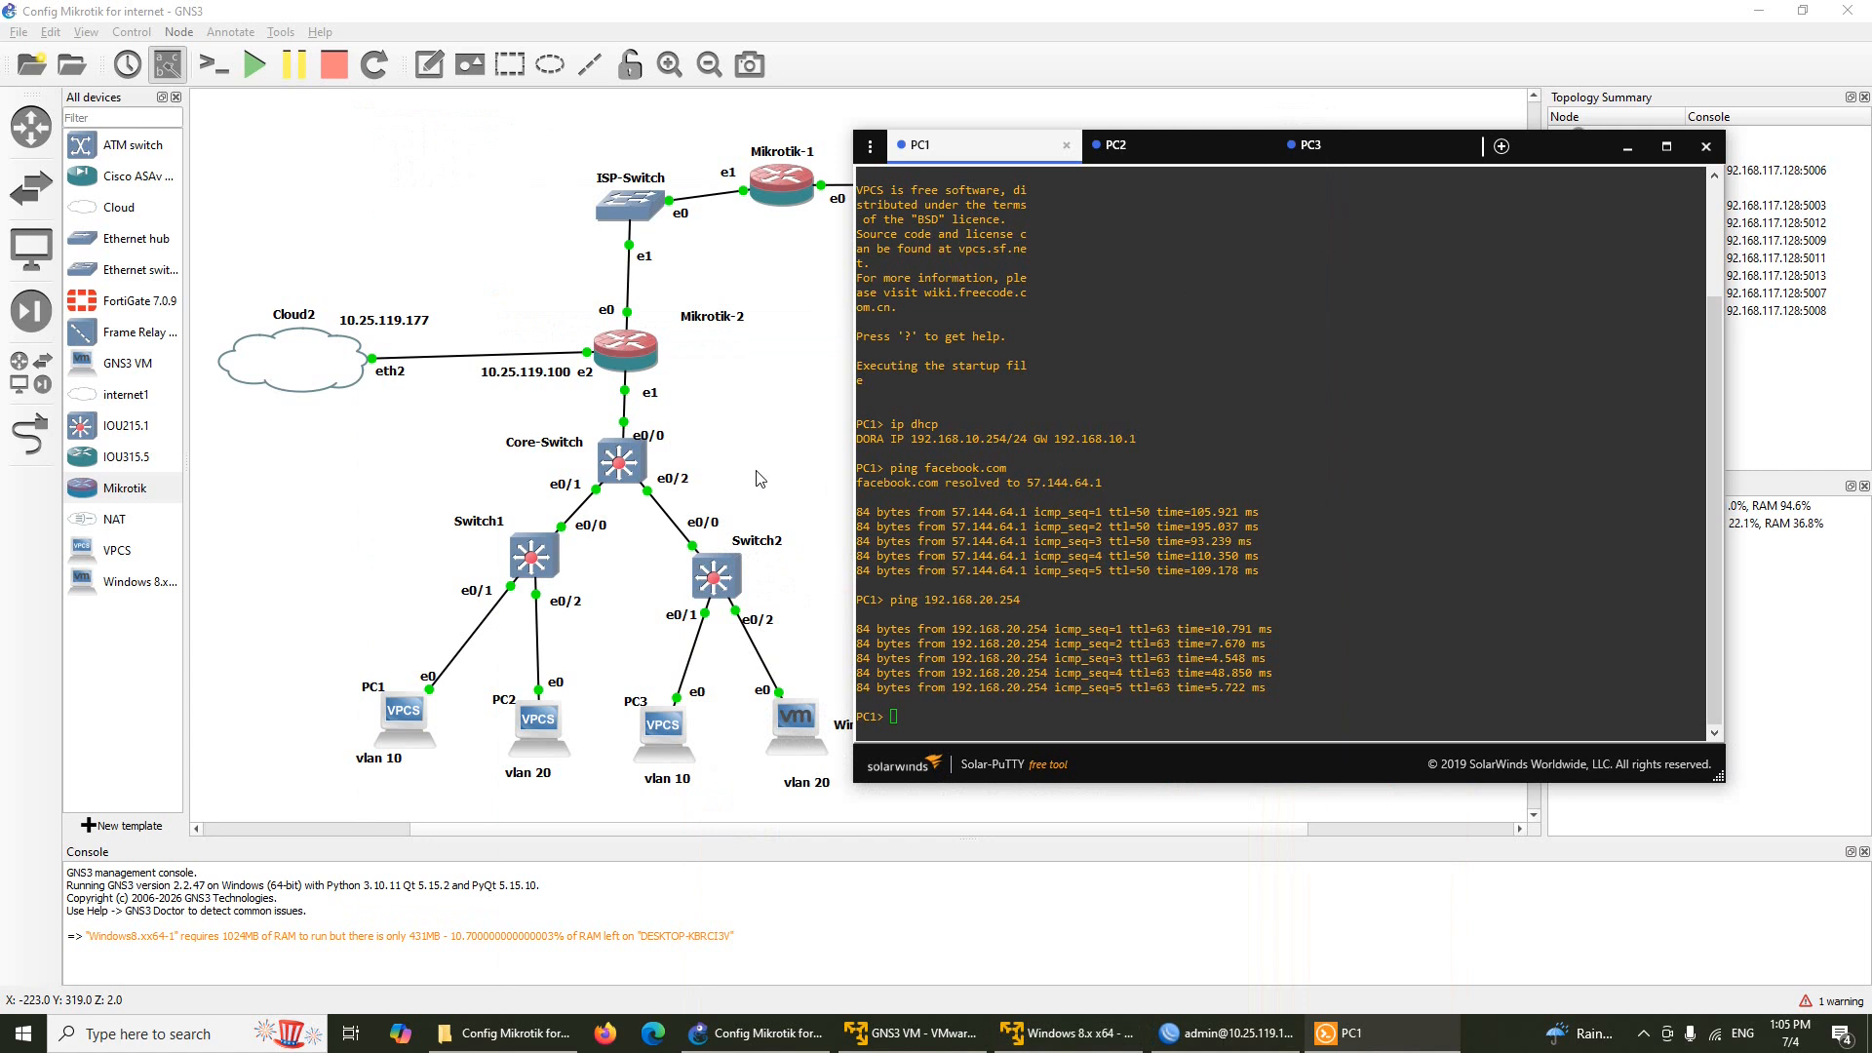
left_click(759, 478)
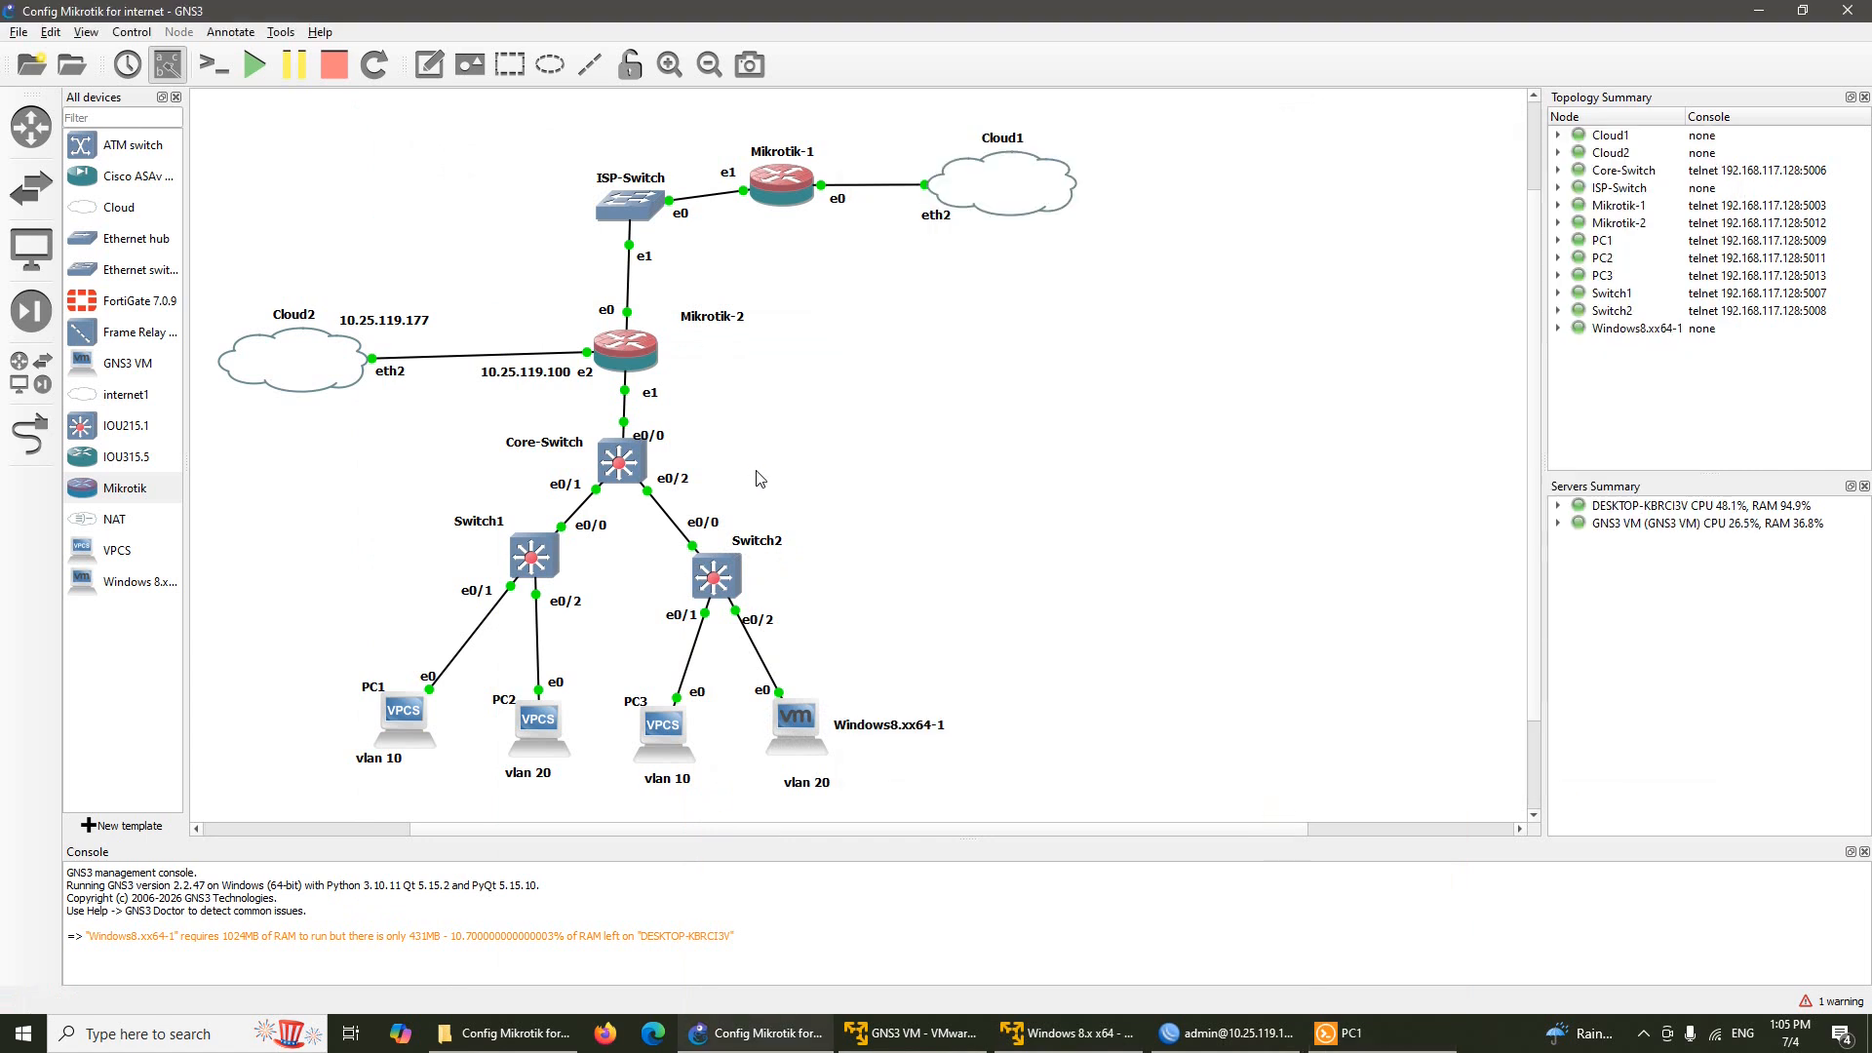